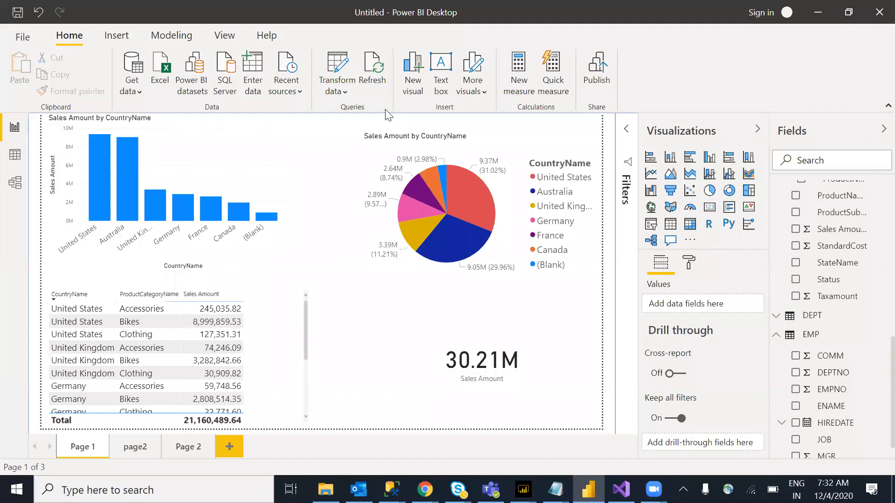
mouse_move(315, 236)
mouse_down()
mouse_move(561, 266)
mouse_move(513, 146)
mouse_move(333, 194)
mouse_move(308, 215)
mouse_up()
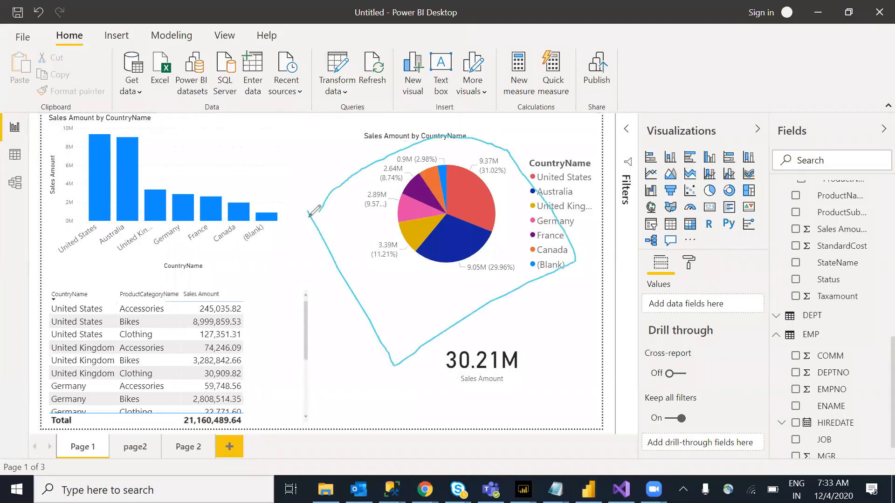
key(ctrl+z)
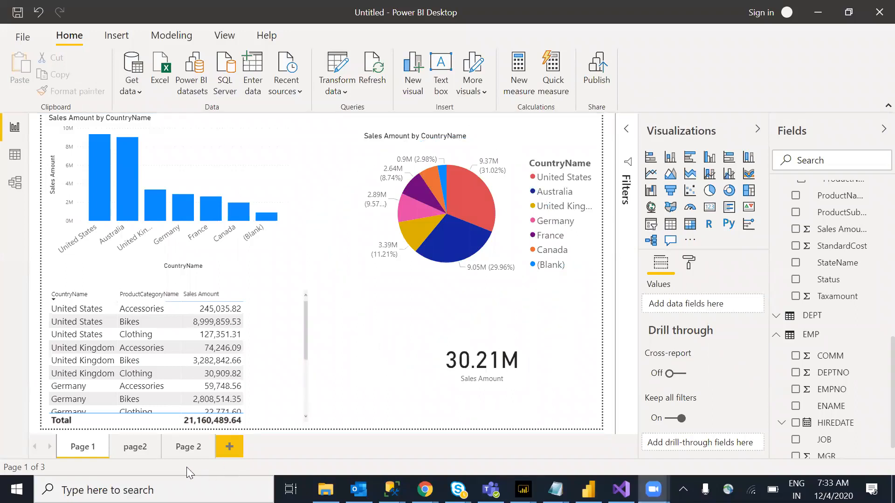
Review the product category chart on Page 2, the country visuals on Page 1 and the state visuals on page2.
click(186, 452)
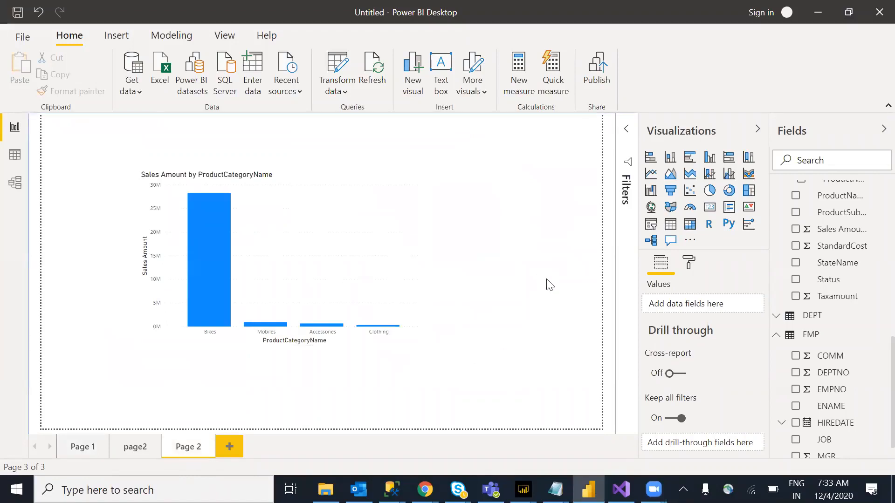
click(406, 270)
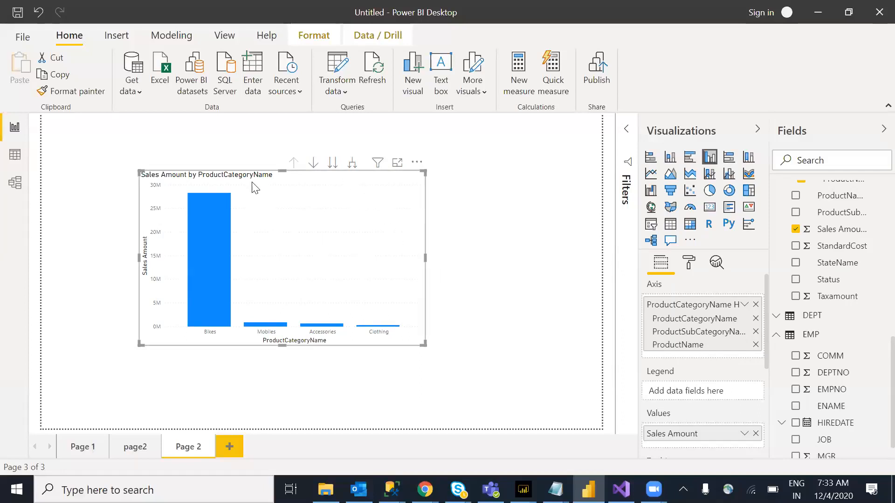
click(86, 451)
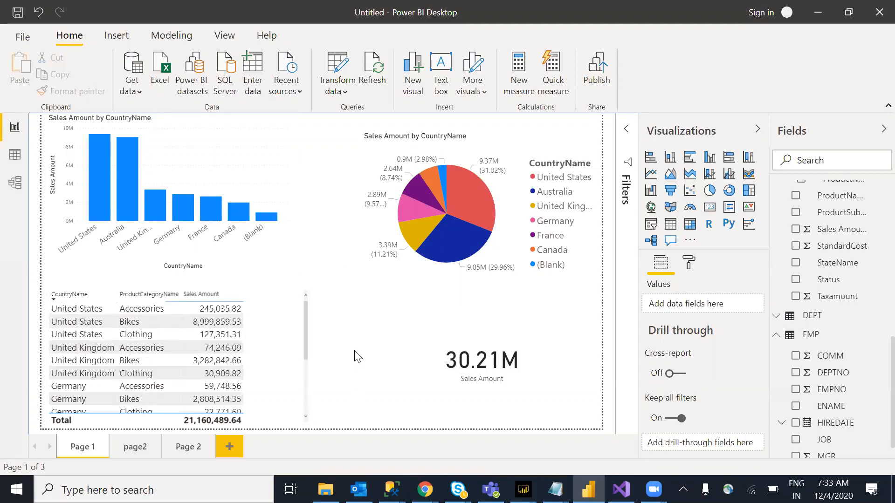
click(135, 452)
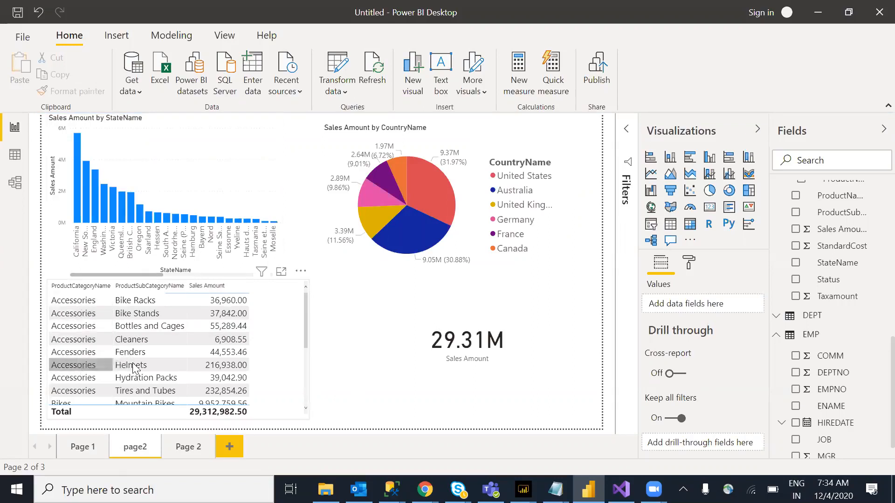
Examine the analysis options offered for the Sales Amount by CountryName column chart on Page 1.
click(86, 449)
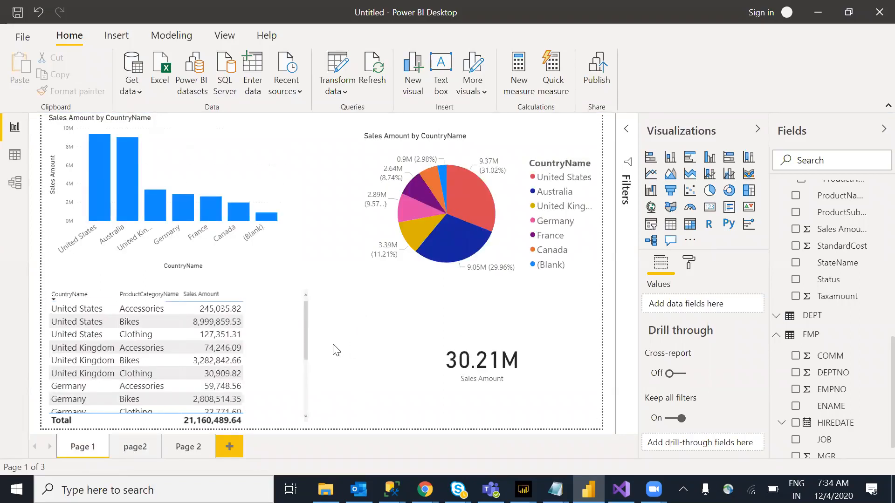
right_click(208, 187)
mouse_move(217, 214)
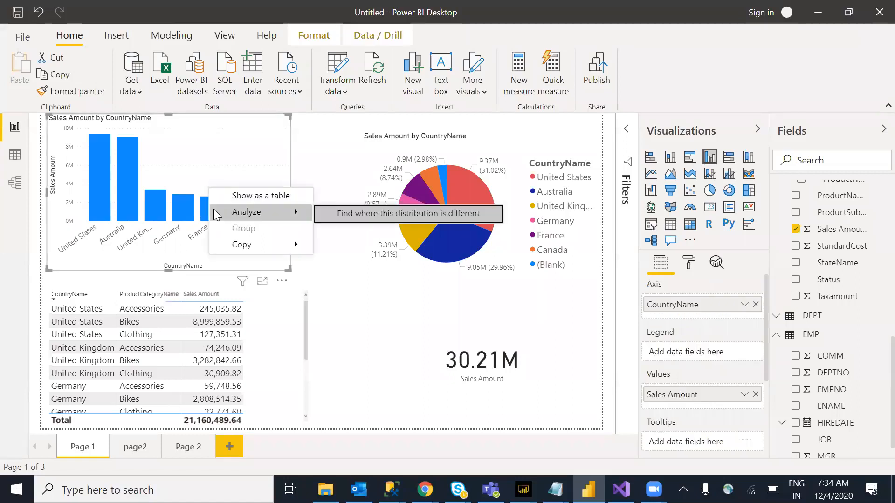
click(353, 357)
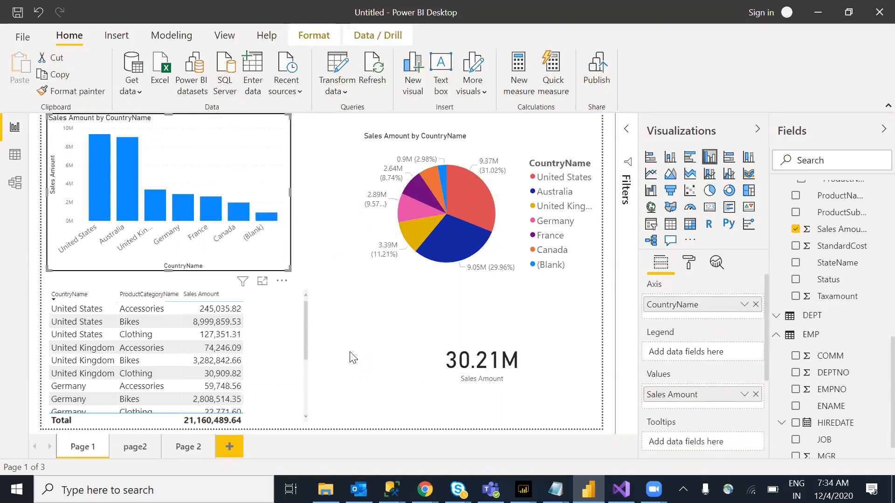
Add CountryName from the Data table as a drill-through field on page2.
click(135, 447)
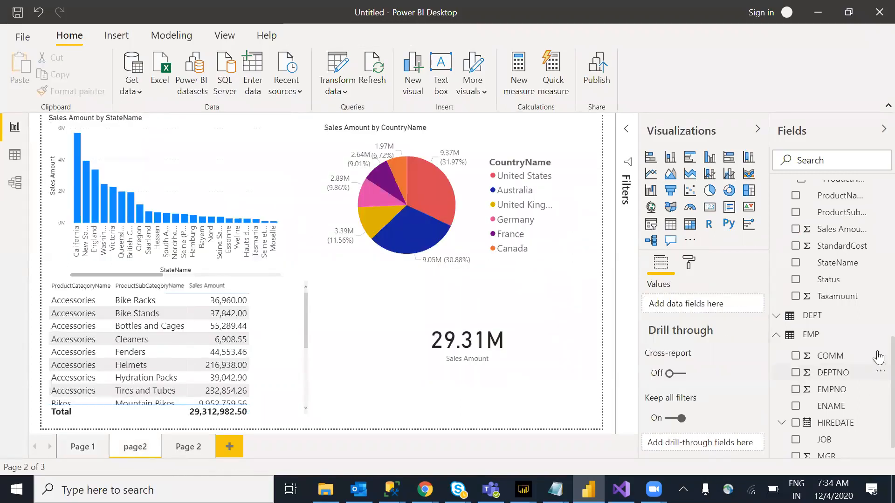
scroll(877, 326, up, 10)
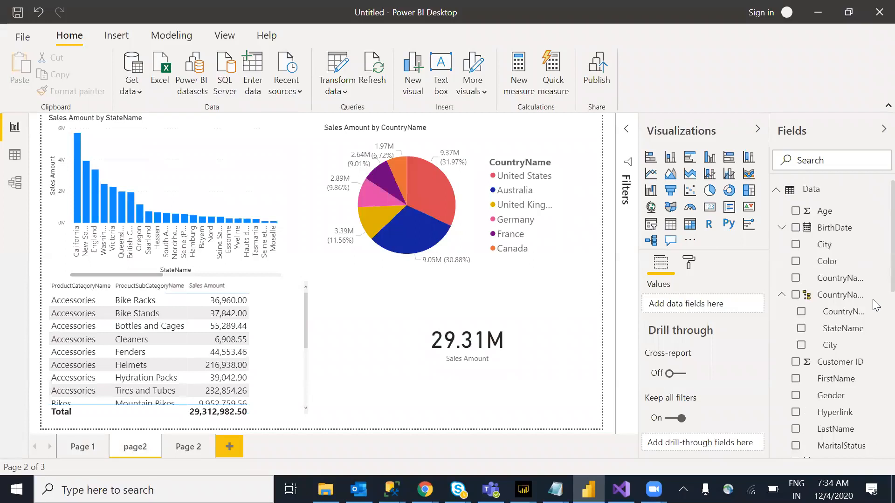
drag(835, 295, 713, 449)
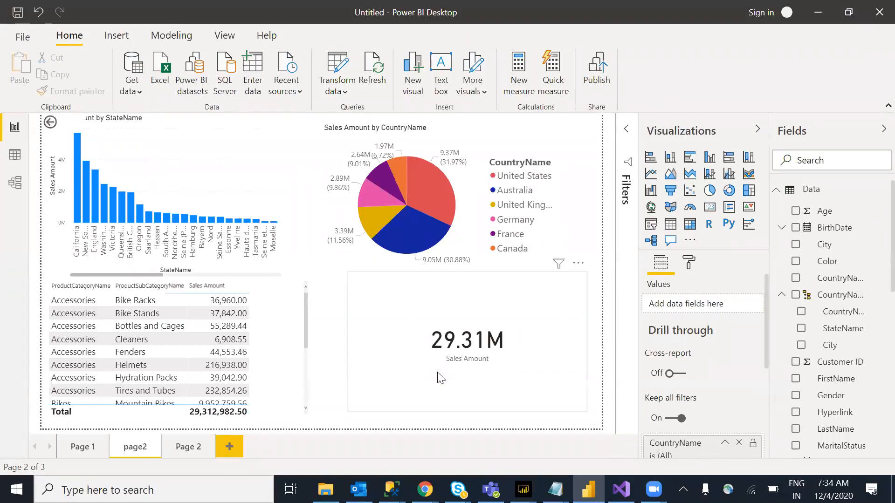
Look for a drill-through option on the background of Page 1's country column chart.
click(77, 448)
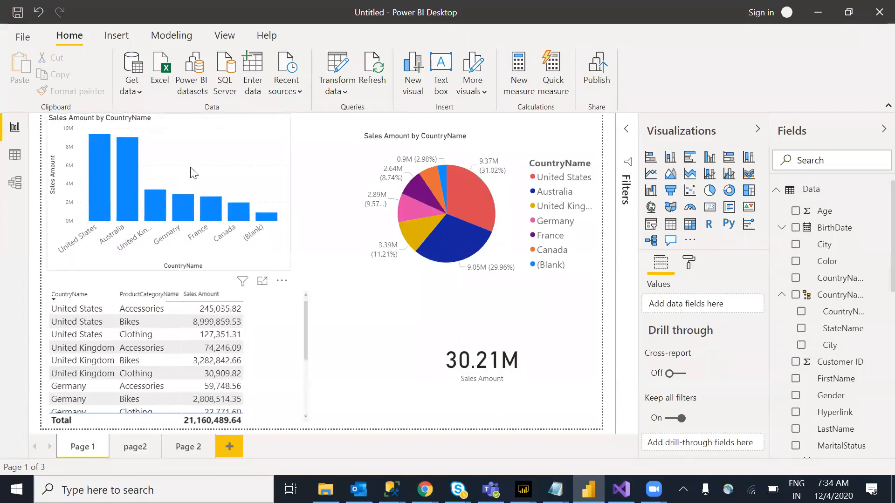
right_click(193, 173)
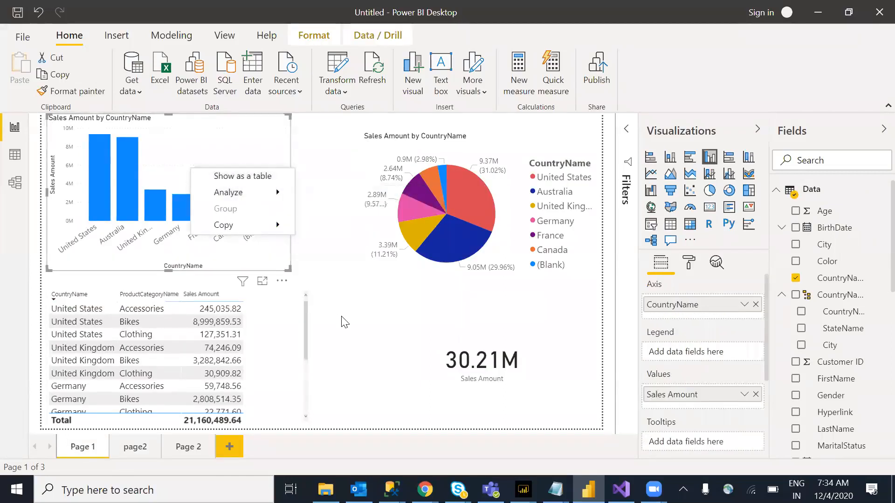
click(191, 184)
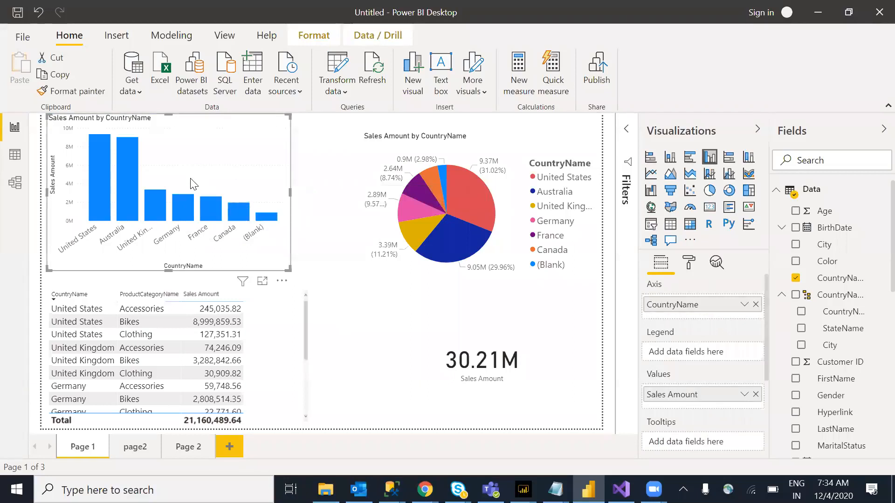
right_click(193, 183)
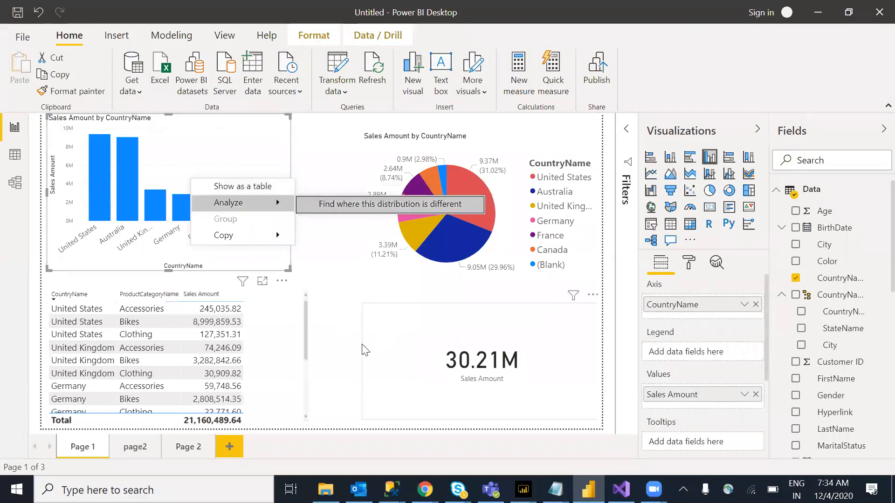
click(329, 353)
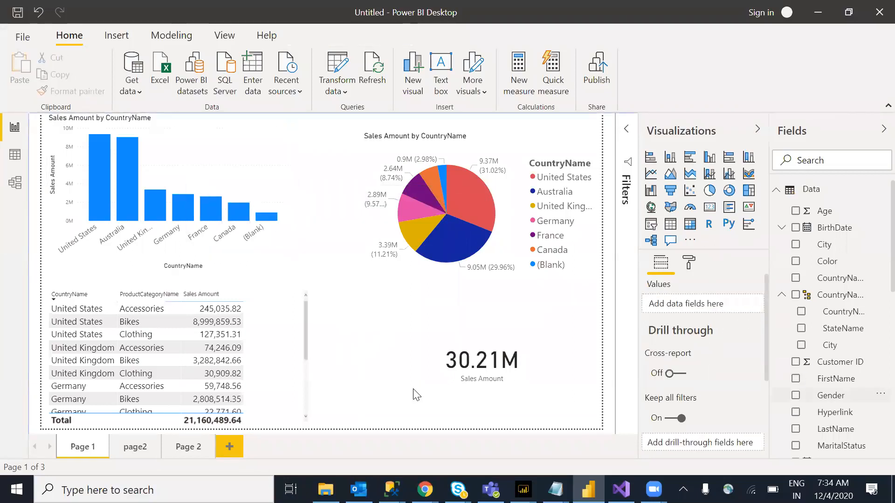
click(205, 187)
Review and collapse the CountryName drill-through filter on page2, and add the CountryName field to its drill-through fields again.
click(135, 449)
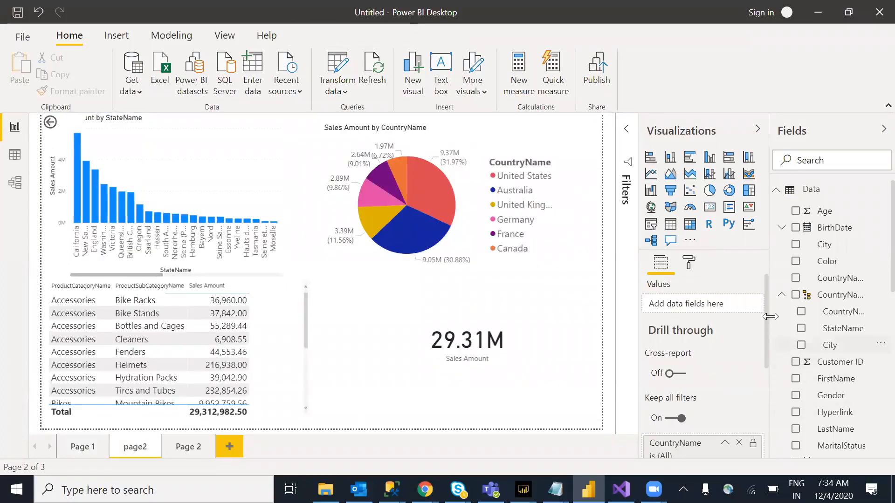
drag(767, 306, 777, 416)
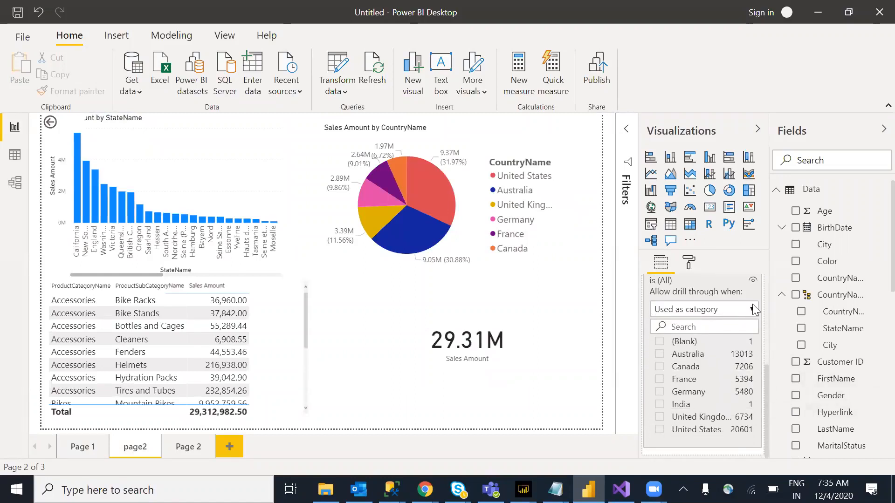
drag(768, 397, 767, 370)
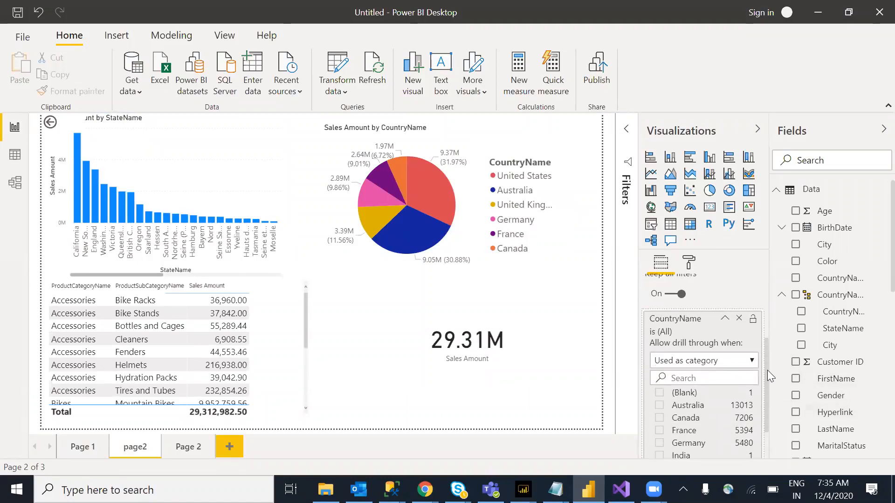
click(725, 318)
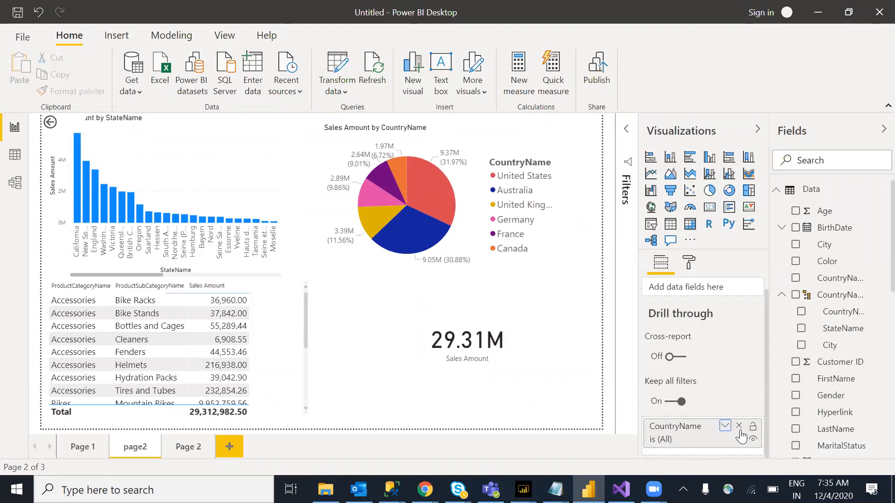
drag(841, 279, 704, 448)
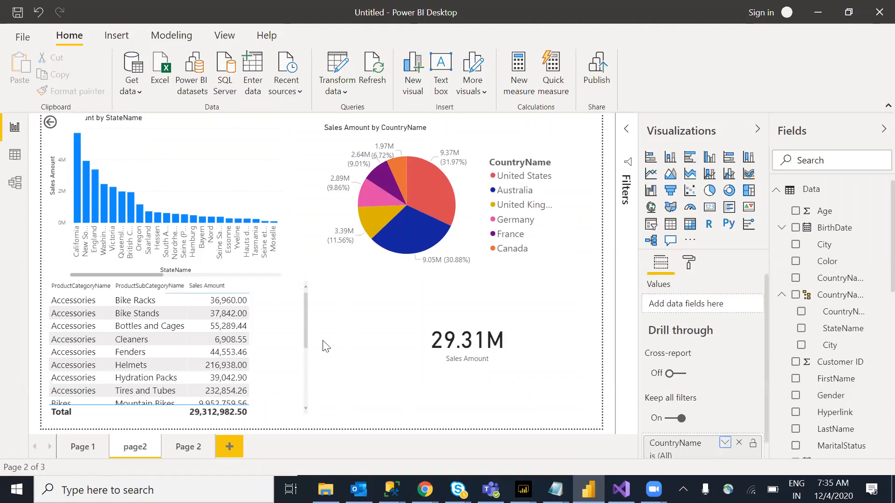
Check the drill-through target for the United Kingdom and Germany columns on Page 1, and inspect the fields of page2's state chart.
click(81, 450)
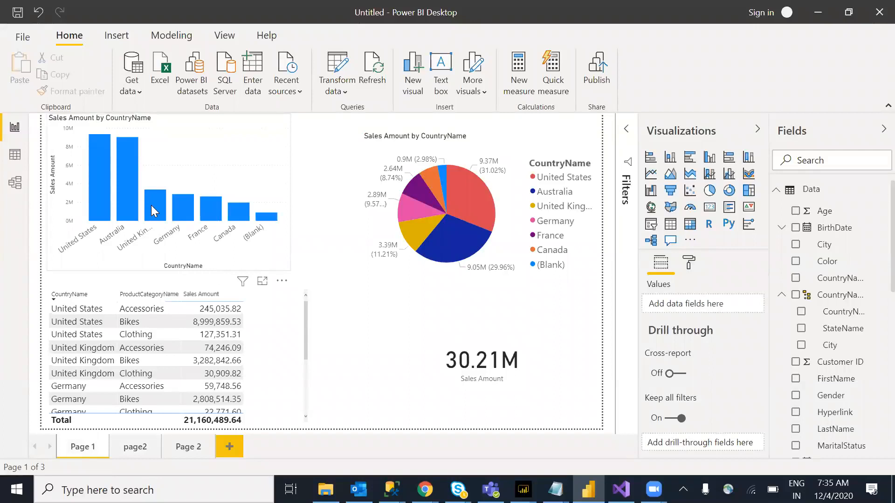
right_click(151, 207)
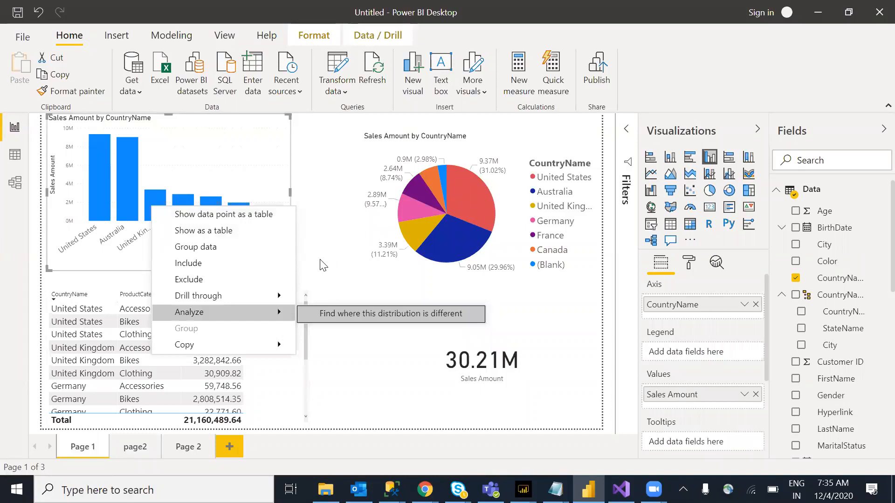
click(323, 265)
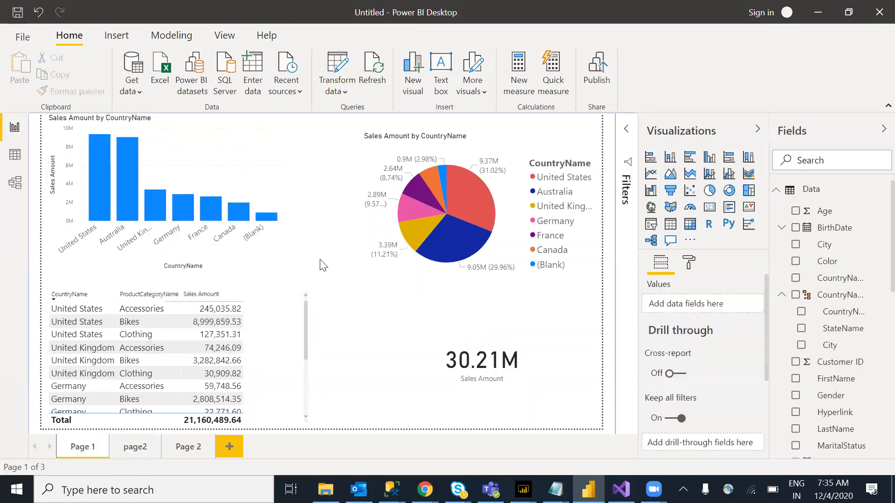
right_click(185, 202)
mouse_move(272, 290)
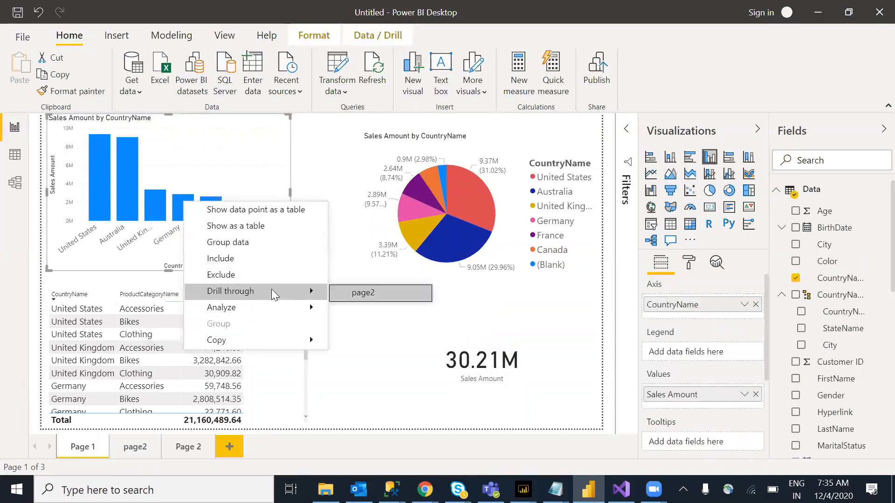
click(363, 365)
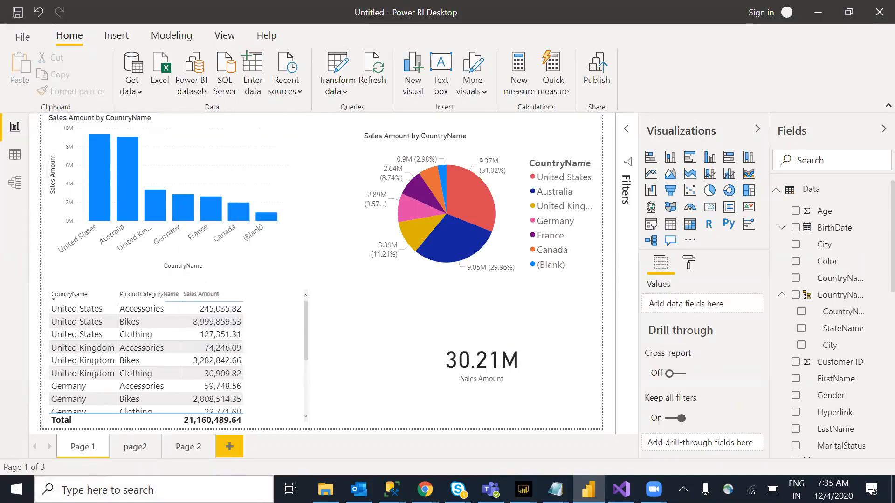
click(134, 448)
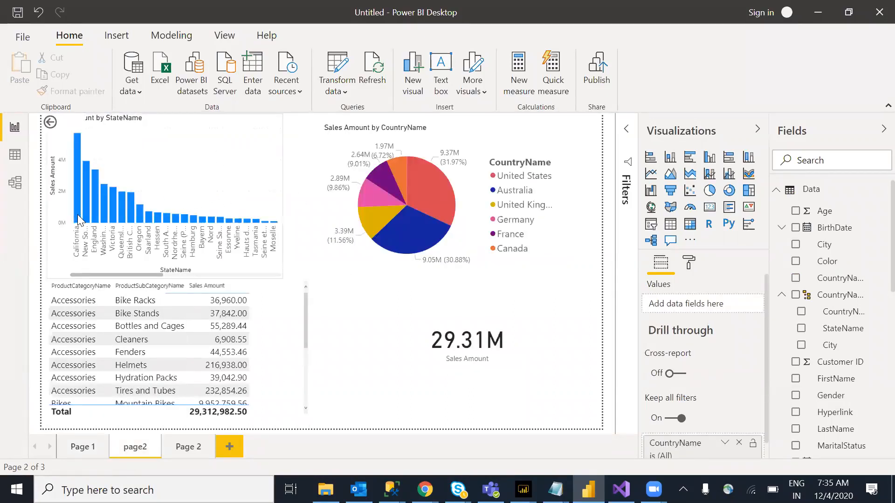
click(161, 178)
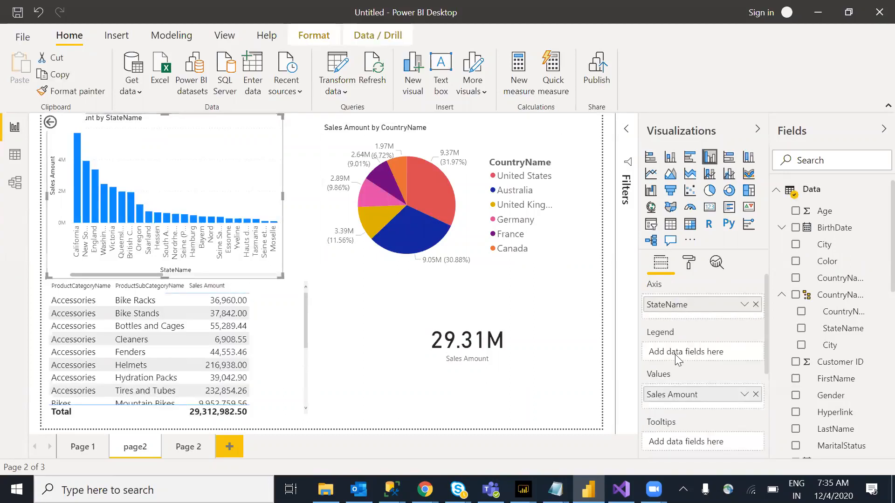
Drill through from the United Kingdom column of Page 1's country chart to page2 and inspect its state-level sales.
click(81, 447)
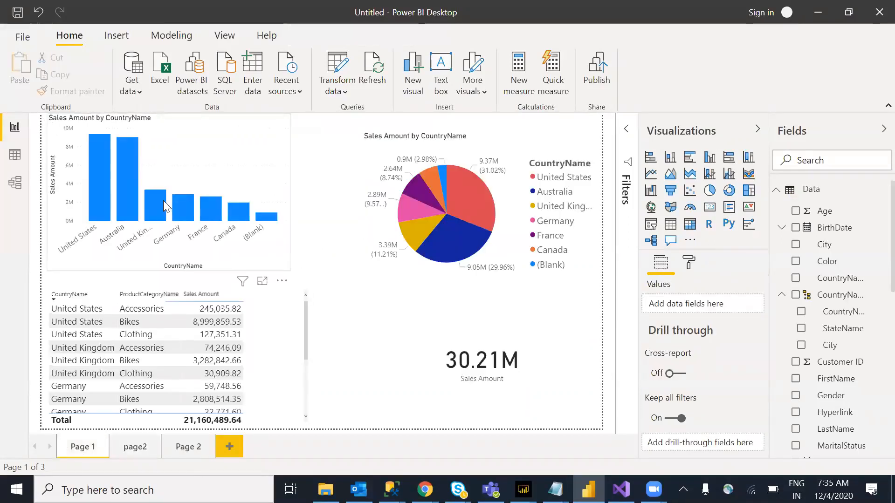
right_click(155, 206)
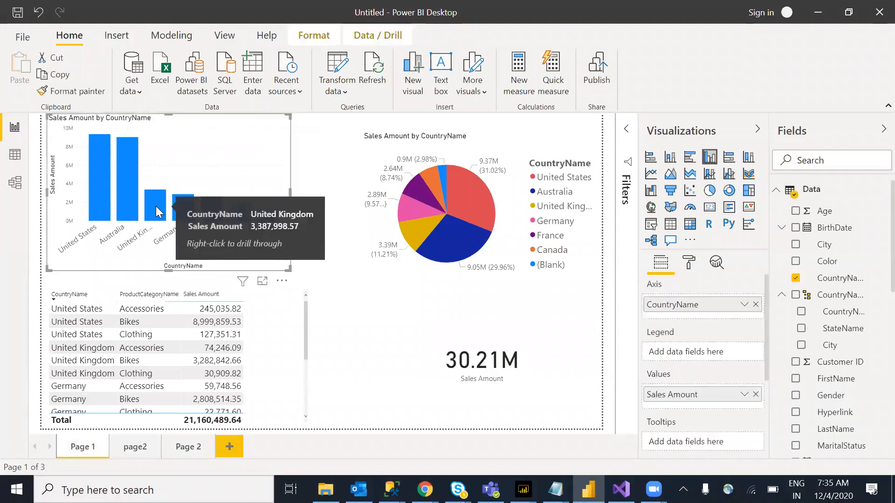
mouse_move(255, 297)
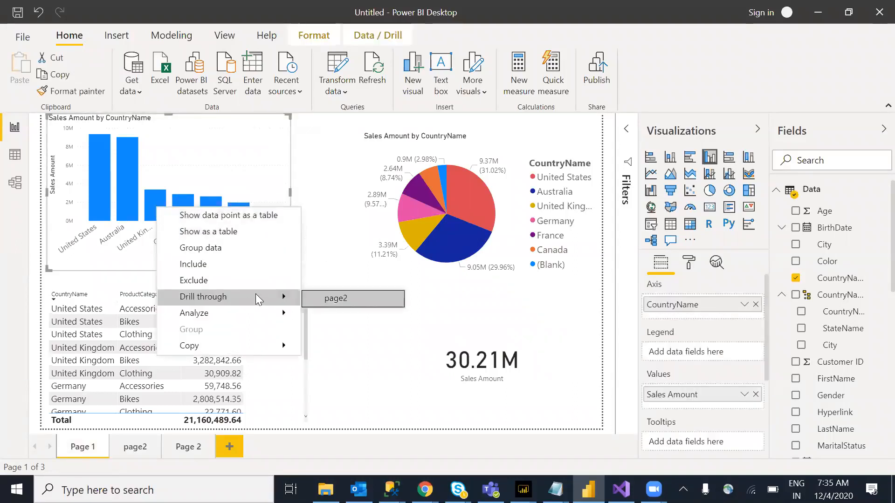
click(342, 301)
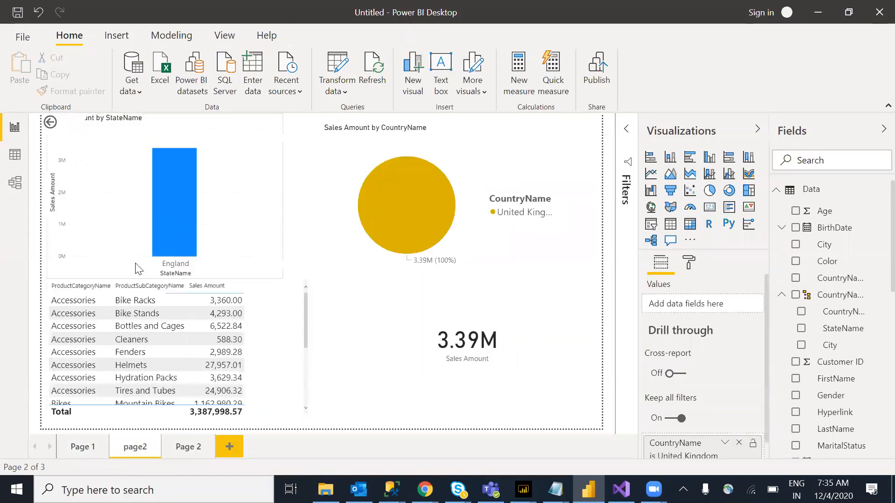
mouse_move(183, 202)
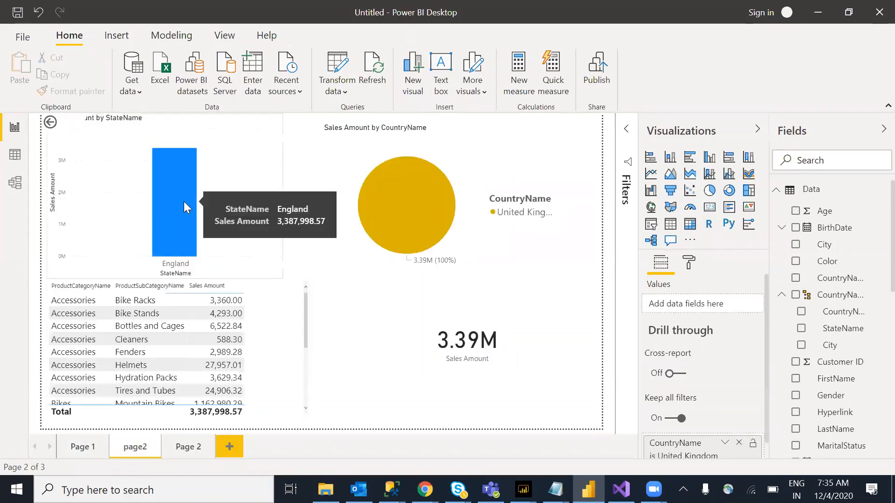
Move the Sales Amount by StateName chart on page2 sideways so it clears the back button.
drag(262, 186, 284, 170)
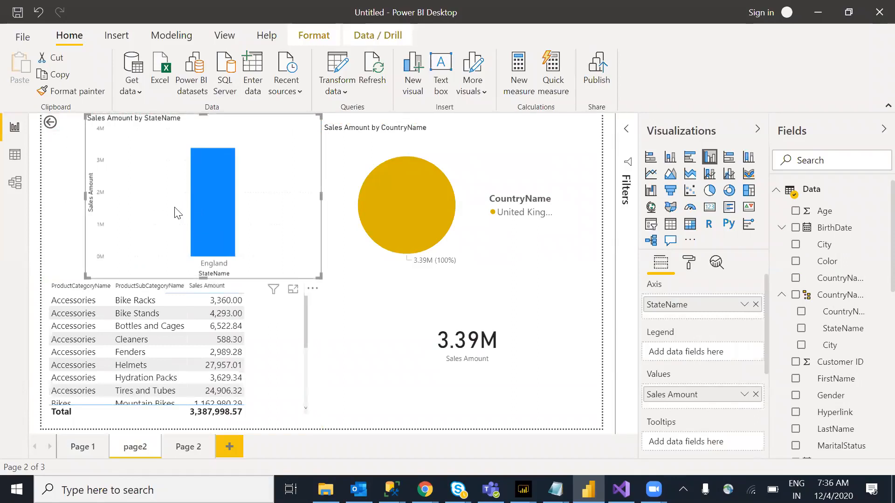
Drill through from the France column of Page 1's country chart to page2, and go back to Page 1.
ctrl+click(51, 125)
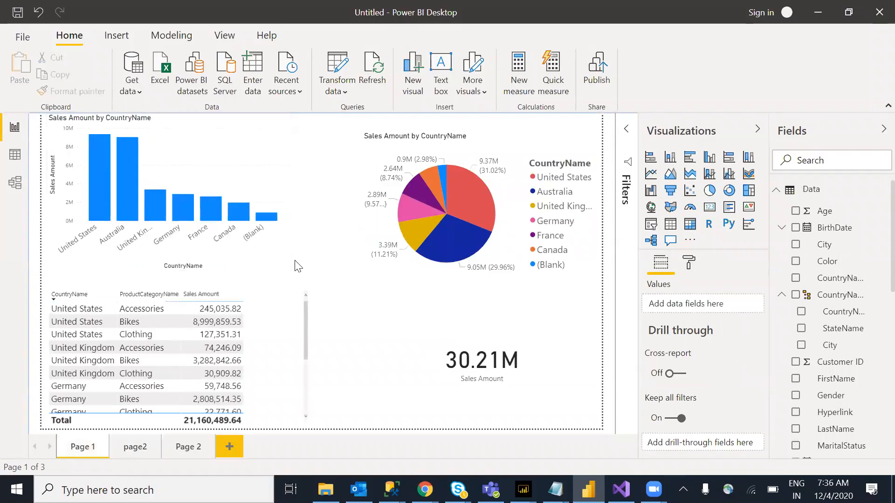
right_click(214, 217)
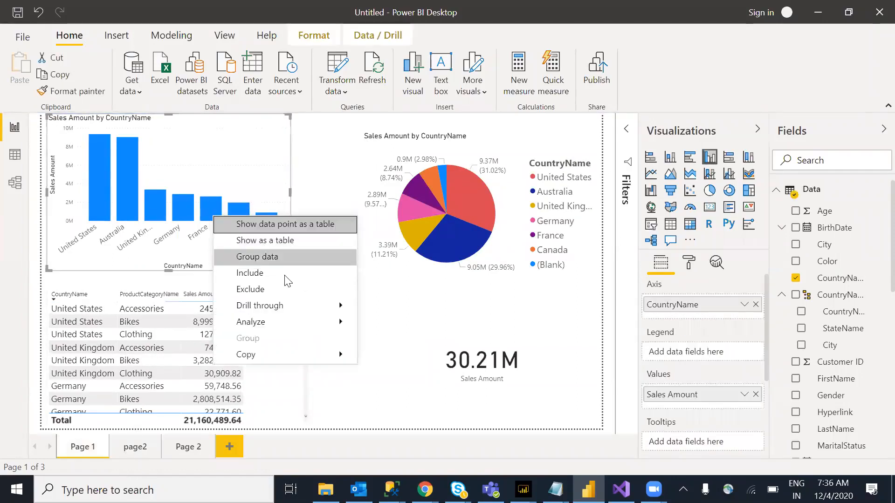
mouse_move(312, 304)
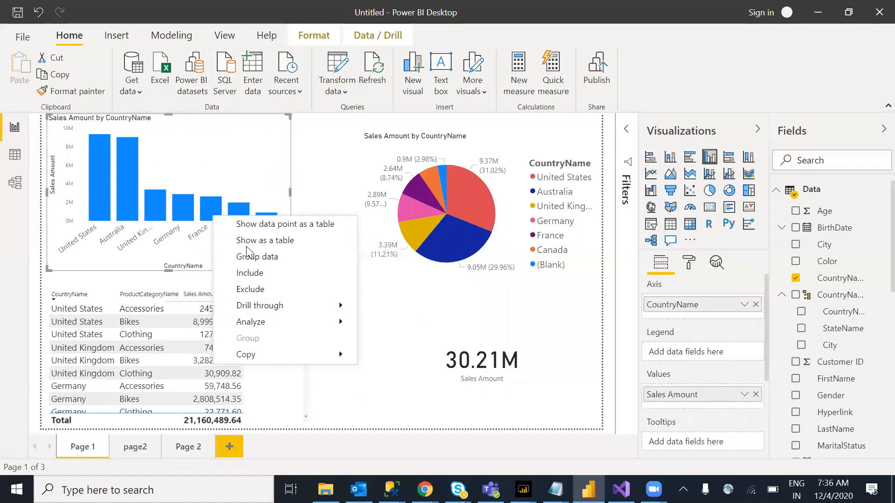
mouse_move(286, 303)
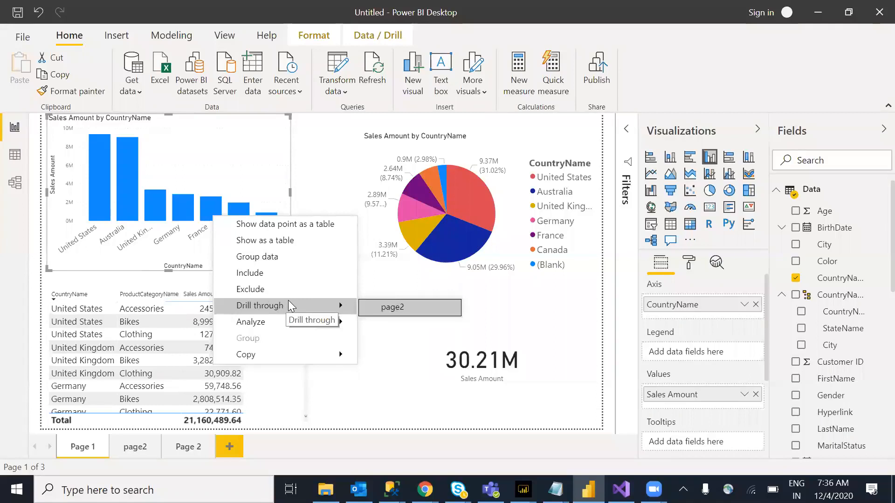
click(386, 307)
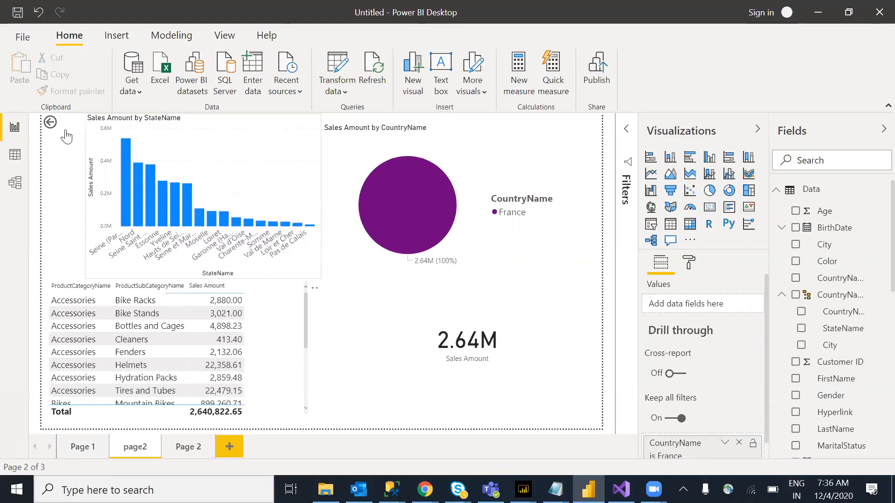
ctrl+click(51, 125)
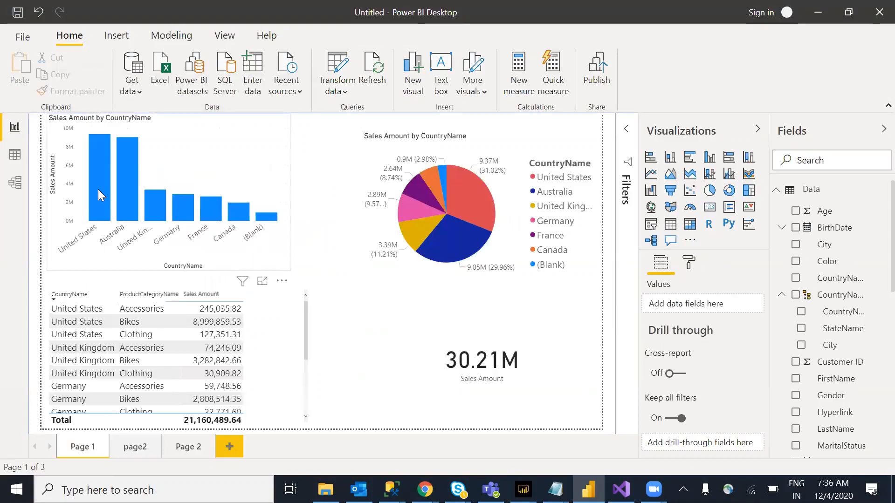
Drill through from the United States column to page2 to check the sales of its states, including Washington, and return to Page 1.
right_click(99, 178)
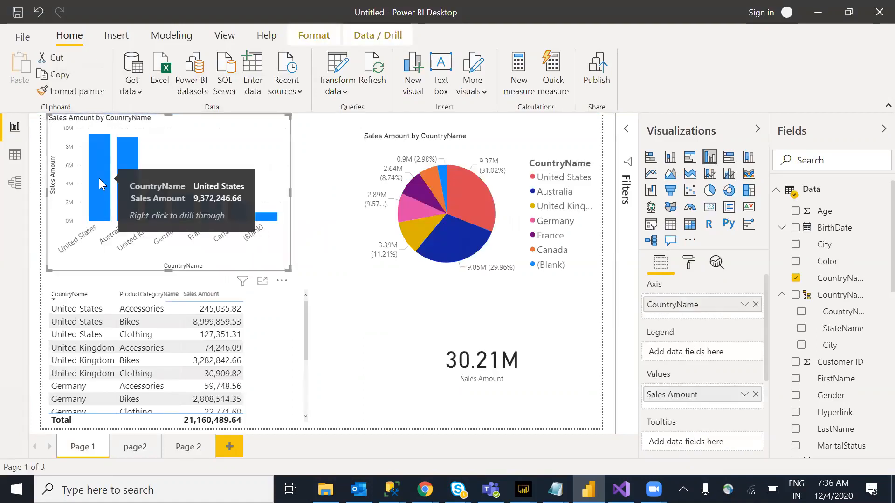
mouse_move(206, 268)
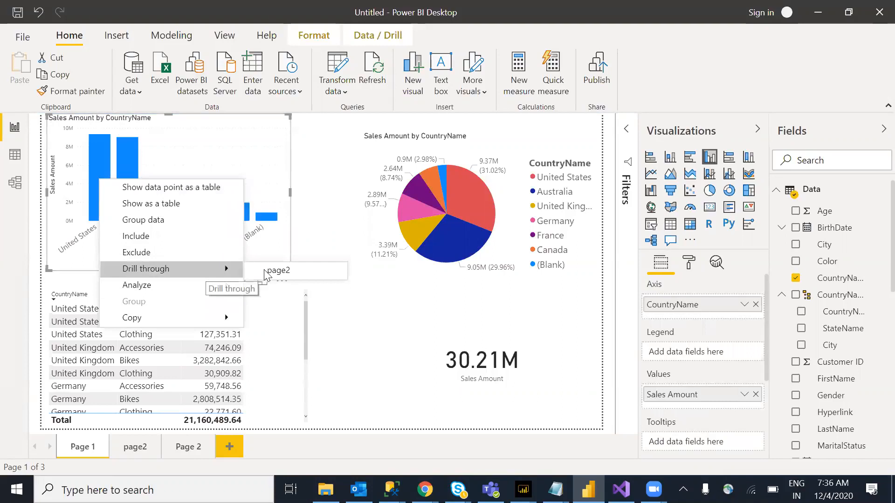
click(286, 275)
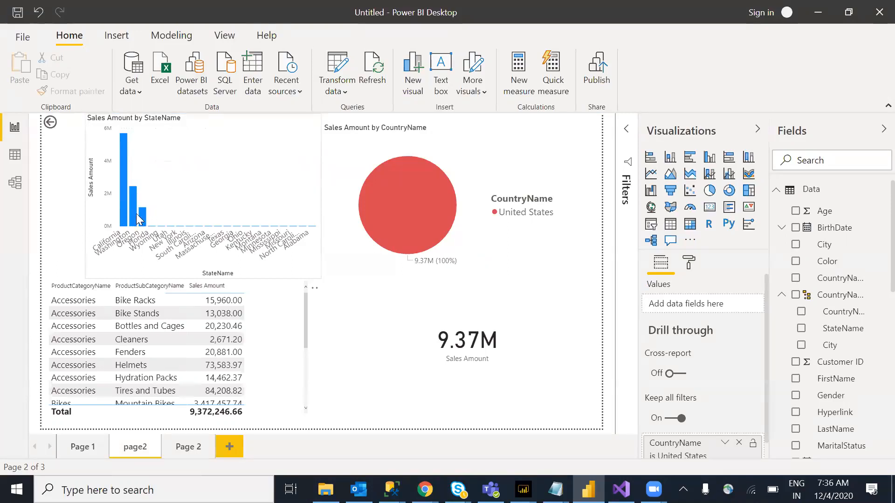
mouse_move(131, 215)
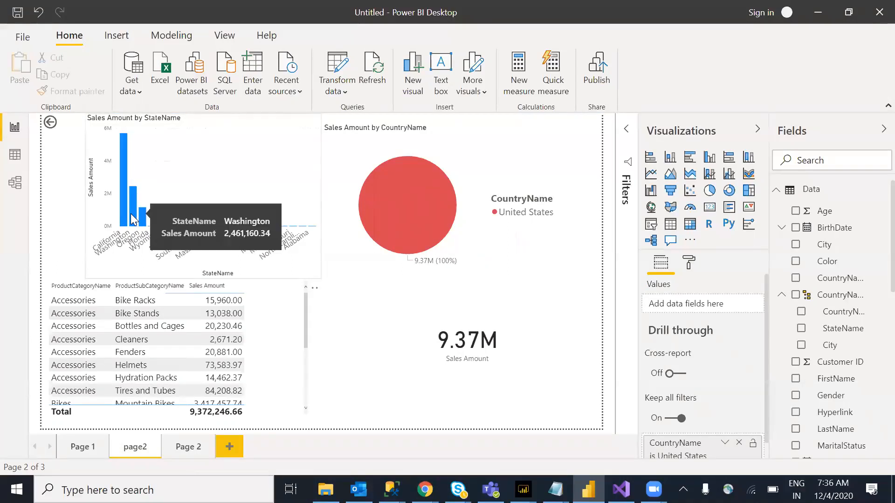
ctrl+click(50, 123)
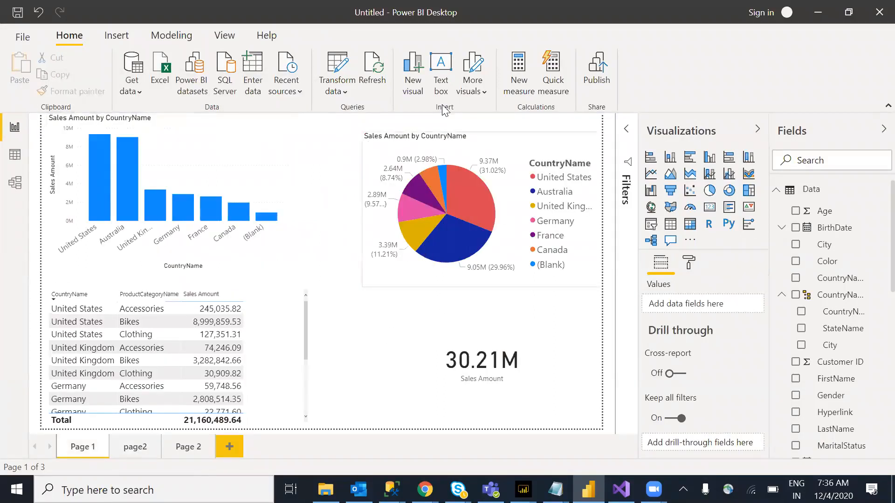
mouse_move(494, 307)
mouse_down()
mouse_move(547, 317)
mouse_move(496, 325)
mouse_up()
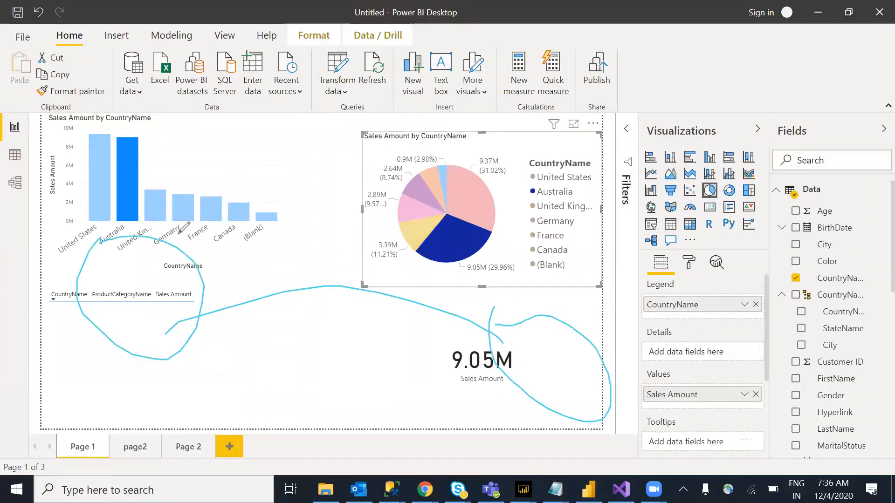
mouse_move(18, 186)
mouse_down()
mouse_move(67, 156)
mouse_move(161, 244)
mouse_move(158, 211)
mouse_up()
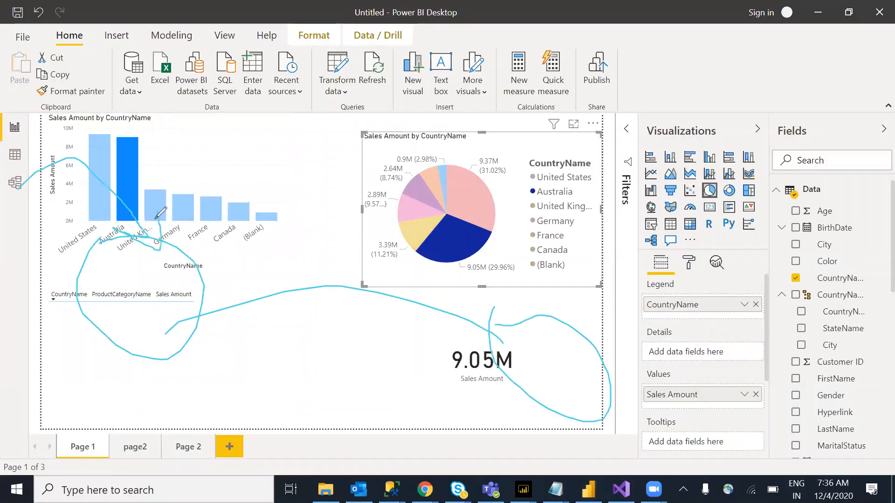
mouse_move(67, 328)
mouse_down()
mouse_move(166, 285)
mouse_move(66, 327)
mouse_up()
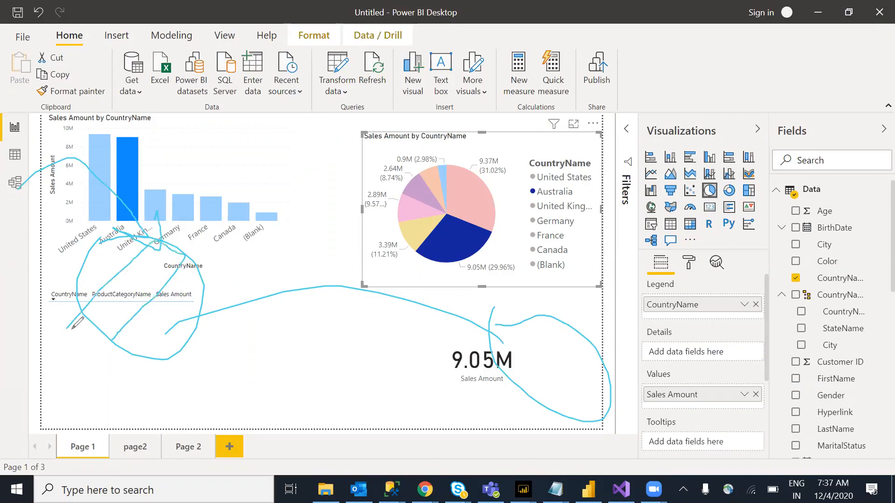
mouse_move(341, 251)
mouse_down()
mouse_move(373, 366)
mouse_move(400, 225)
mouse_up()
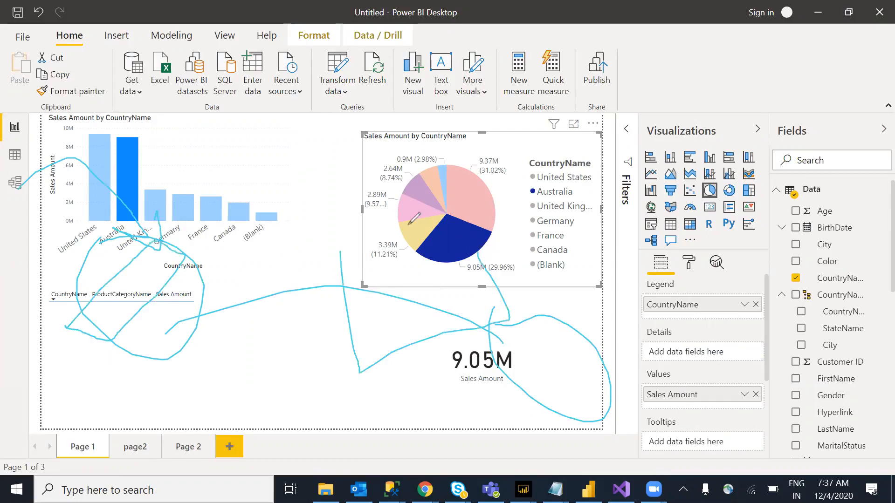
mouse_move(140, 287)
mouse_down()
mouse_move(154, 310)
mouse_move(142, 284)
mouse_move(141, 300)
mouse_move(333, 241)
mouse_move(366, 265)
mouse_move(385, 231)
mouse_up()
mouse_move(468, 235)
mouse_down()
mouse_move(524, 287)
mouse_move(383, 366)
mouse_move(317, 304)
mouse_up()
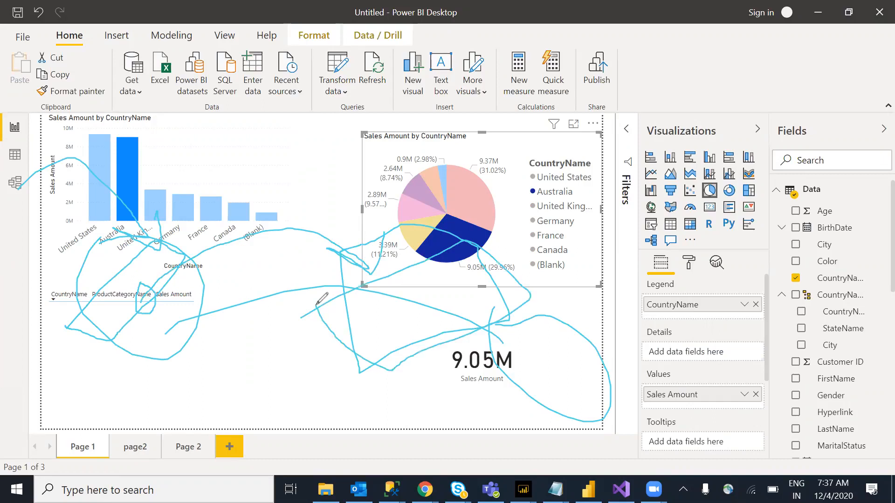
drag(302, 246, 327, 268)
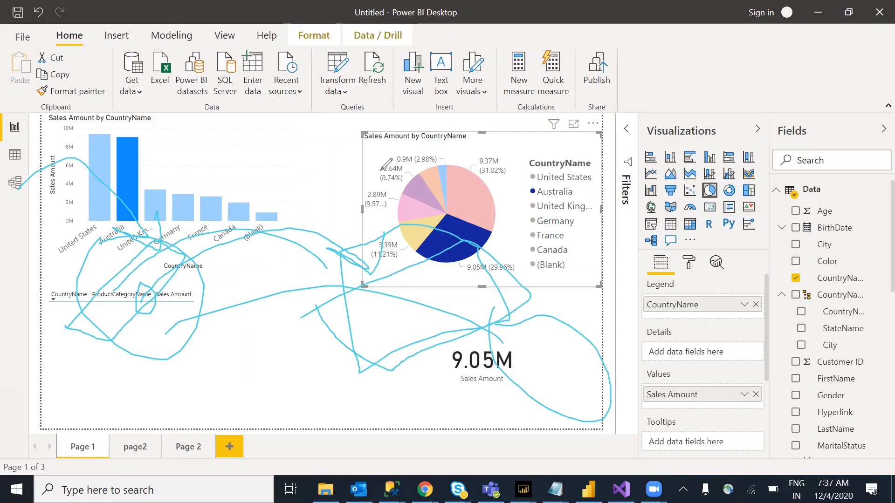
mouse_move(246, 183)
mouse_down()
mouse_move(333, 368)
mouse_move(459, 105)
mouse_move(248, 183)
mouse_up()
mouse_move(243, 135)
mouse_down()
mouse_move(325, 192)
mouse_move(319, 177)
mouse_up()
mouse_move(432, 236)
mouse_down()
mouse_move(357, 131)
mouse_move(361, 148)
mouse_up()
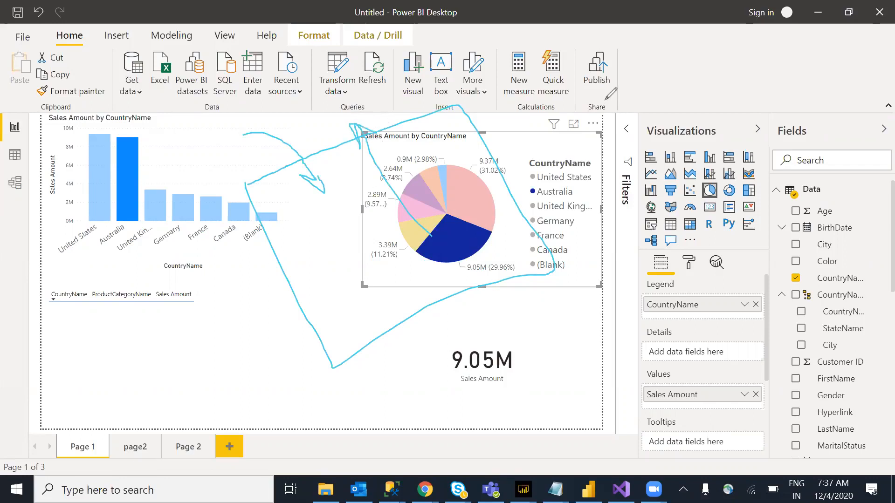
click(639, 106)
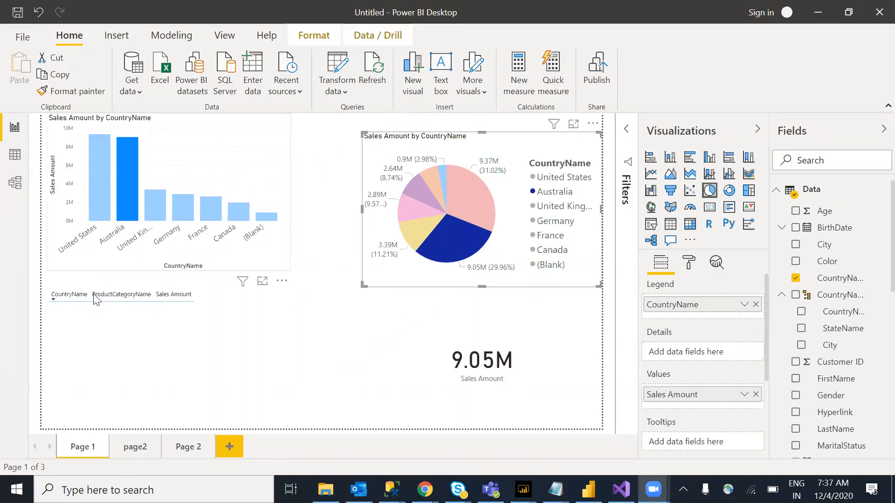
drag(103, 257, 59, 242)
mouse_move(70, 128)
mouse_down()
mouse_move(114, 194)
mouse_move(111, 220)
mouse_move(139, 139)
mouse_up()
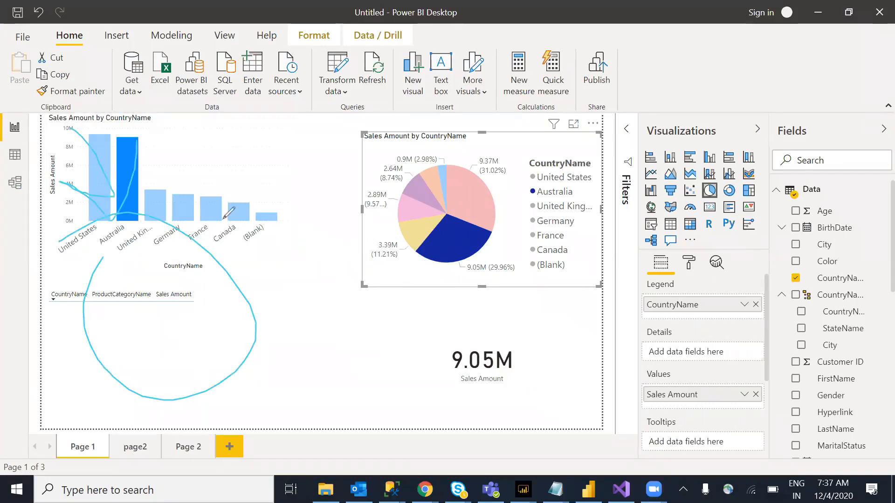
mouse_move(221, 165)
mouse_down()
mouse_move(285, 168)
mouse_move(239, 131)
mouse_up()
mouse_move(336, 262)
mouse_down()
mouse_move(543, 235)
mouse_move(438, 357)
mouse_move(350, 260)
mouse_move(340, 262)
mouse_up()
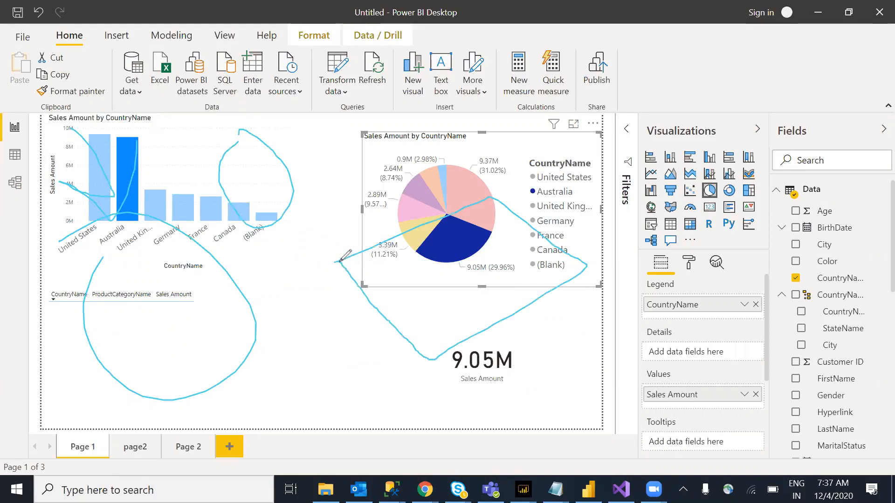
mouse_move(144, 262)
mouse_down()
mouse_move(169, 219)
mouse_move(404, 231)
mouse_move(425, 218)
mouse_up()
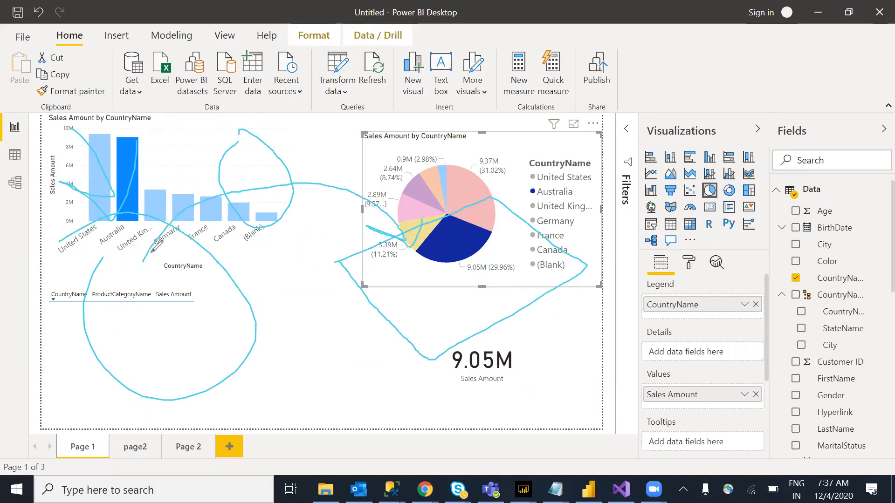
mouse_move(122, 253)
mouse_down()
mouse_move(149, 233)
mouse_move(137, 277)
mouse_move(119, 259)
mouse_move(132, 270)
mouse_move(184, 215)
mouse_move(399, 247)
mouse_move(423, 271)
mouse_up()
mouse_move(388, 309)
mouse_down()
mouse_move(475, 270)
mouse_move(436, 353)
mouse_move(397, 309)
mouse_up()
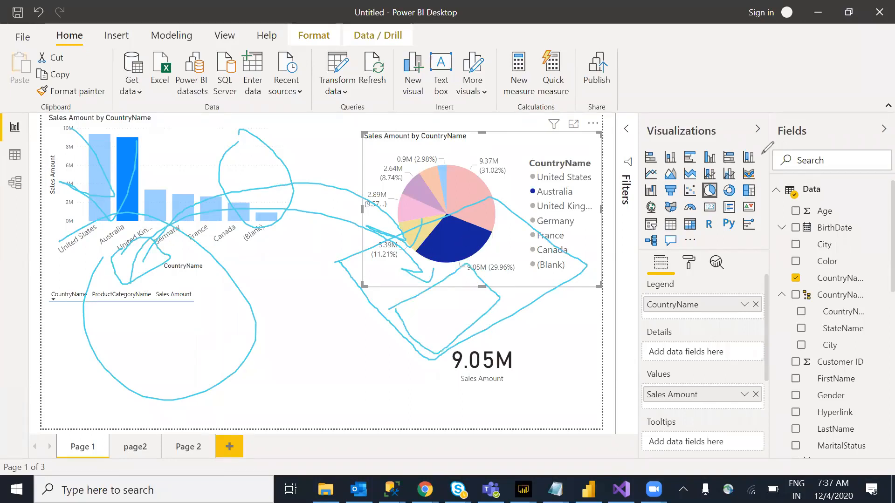
mouse_move(729, 187)
mouse_down()
mouse_move(748, 163)
mouse_move(590, 212)
mouse_move(513, 256)
mouse_move(525, 240)
mouse_up()
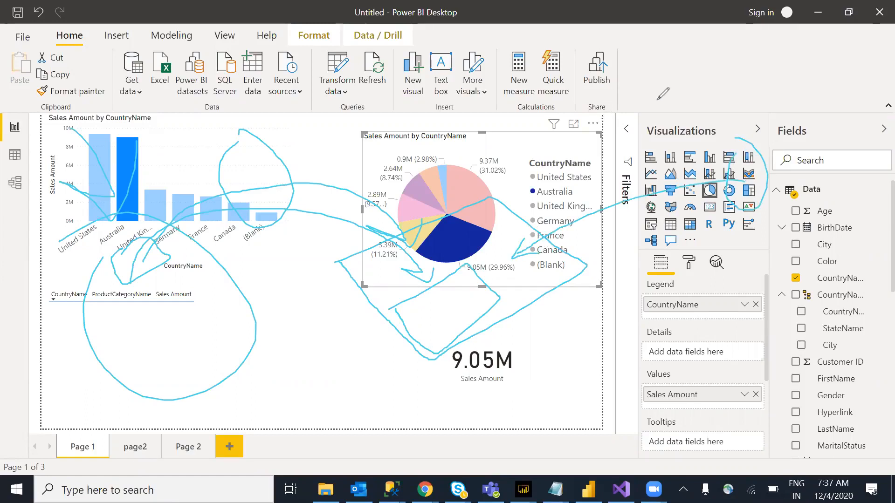
click(657, 99)
Show the filters of Page 1's country chart, and review the page-level and drill-through filters on page2.
click(136, 178)
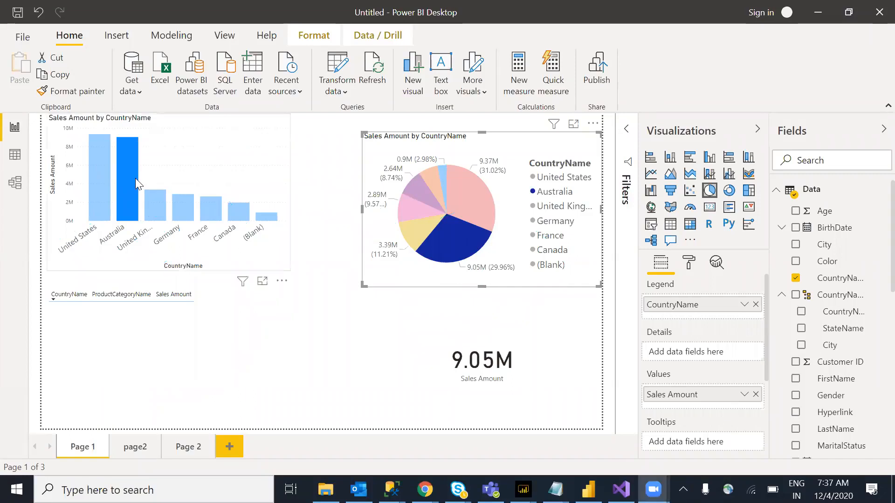
click(628, 131)
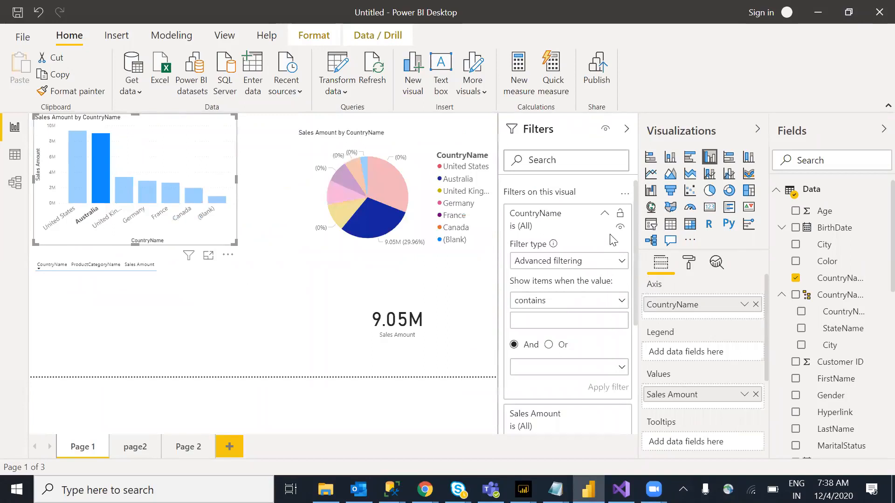
click(278, 306)
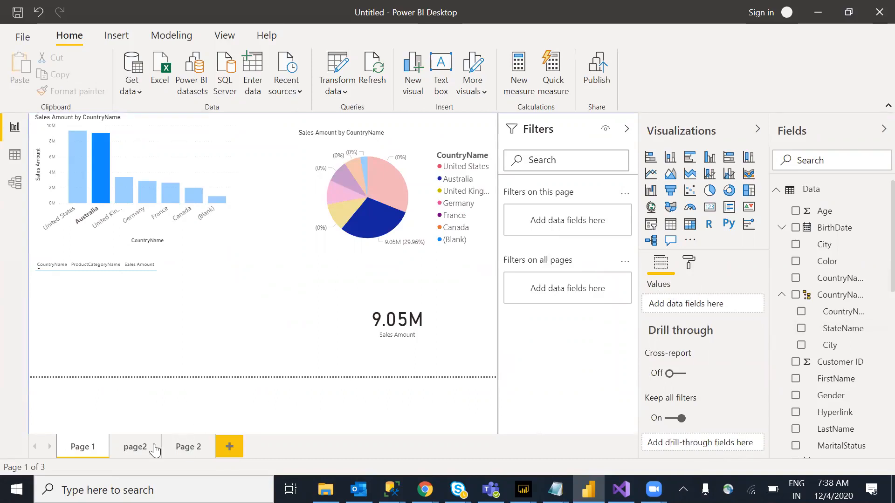
click(135, 447)
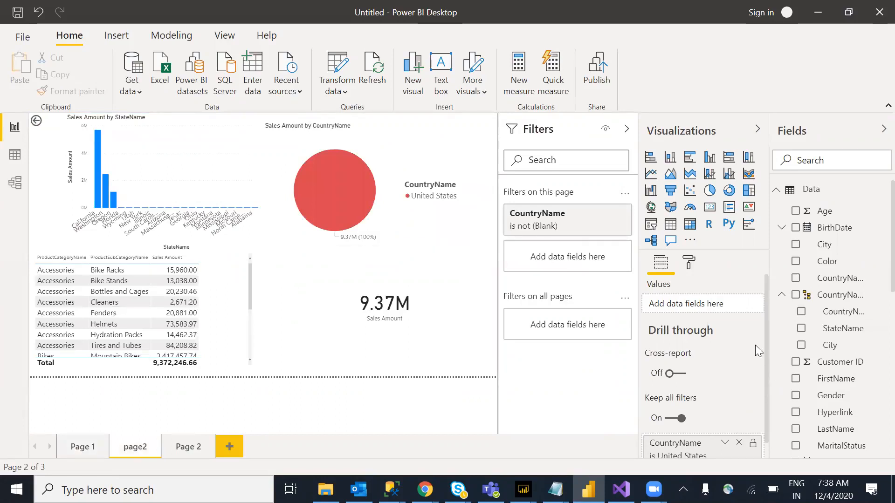
scroll(766, 404, down, 1)
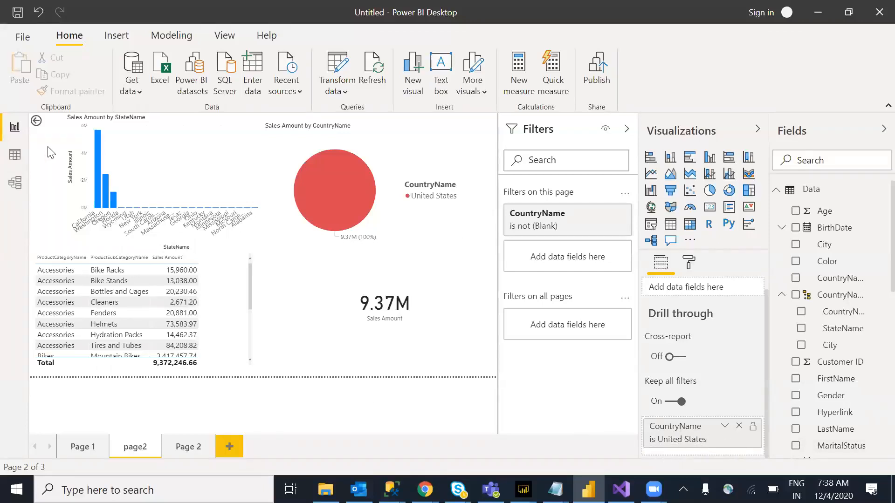
Return to Page 1 and drill through from the Australia column of its country chart to page2.
ctrl+click(36, 121)
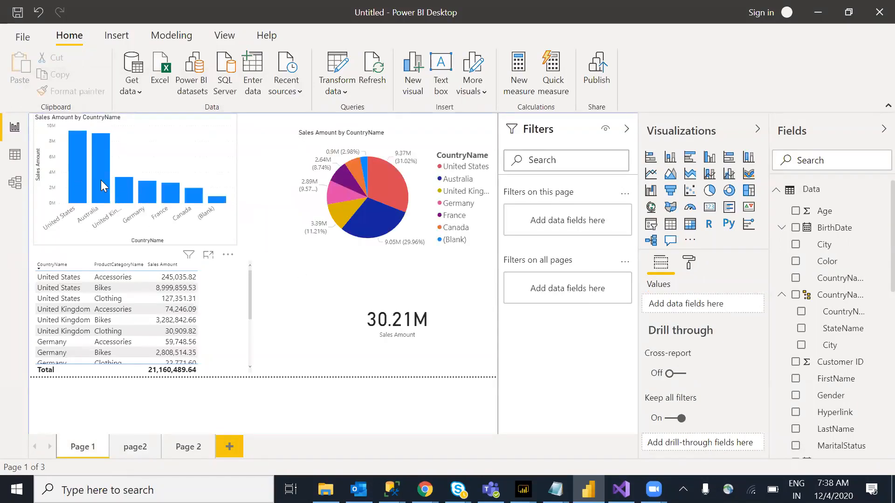
right_click(101, 180)
mouse_move(186, 274)
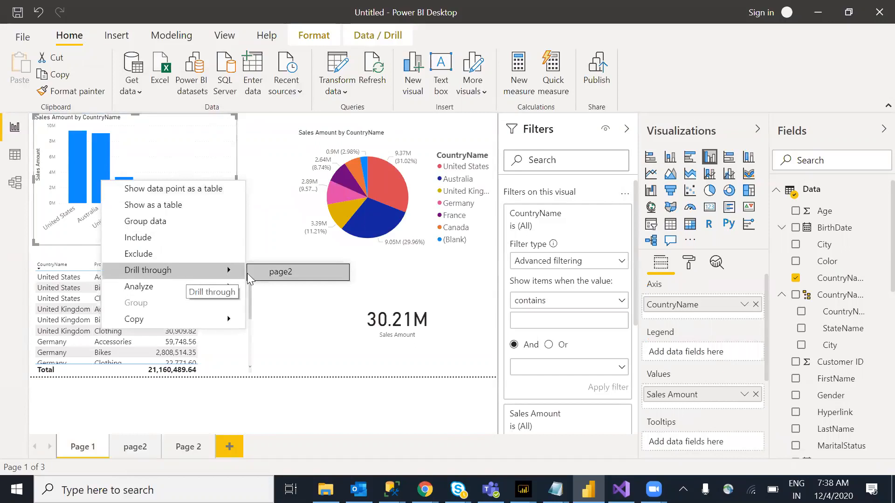
click(279, 273)
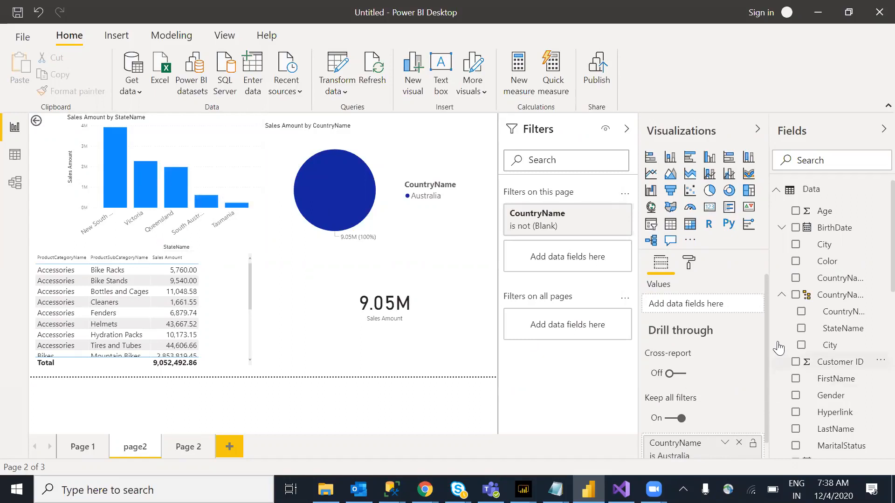
Review page2's drill-through filter, and examine the product subcategory table down to its total row.
scroll(768, 359, down, 1)
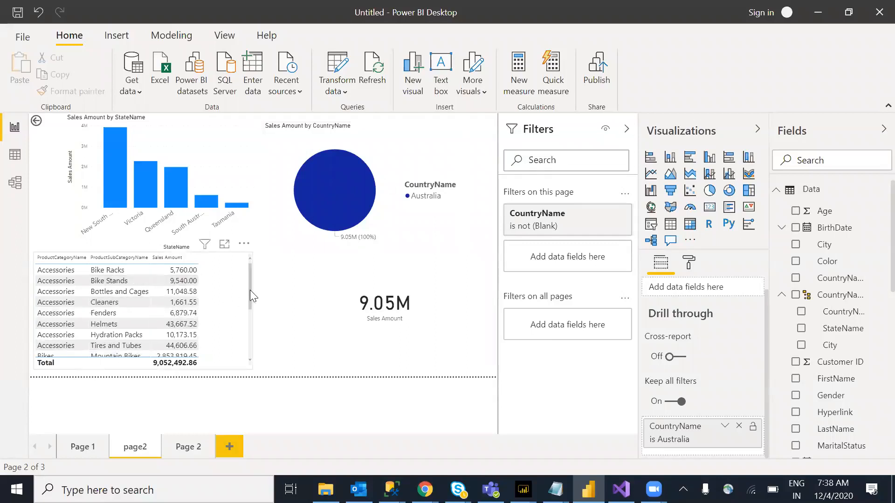
drag(251, 286, 251, 368)
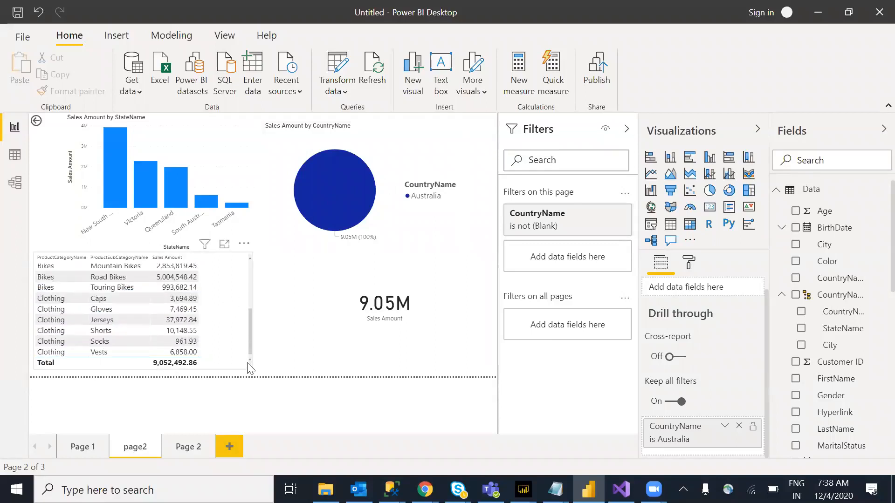
click(171, 363)
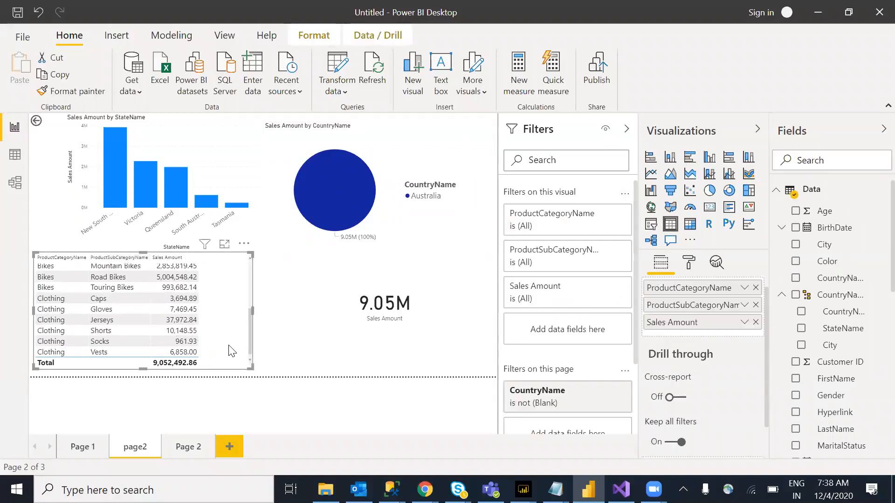
Compare the product category table on Page 1 with the product subcategory table on page2, and return to Page 1.
ctrl+click(36, 122)
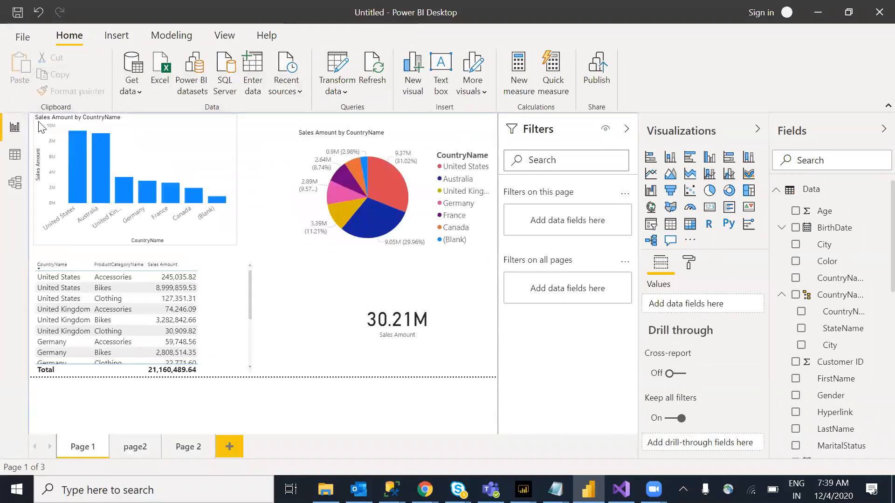
click(117, 279)
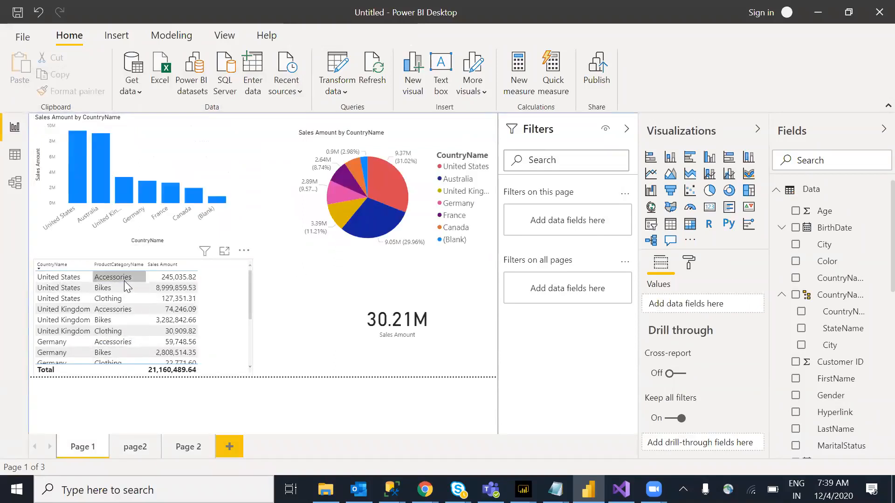
click(139, 448)
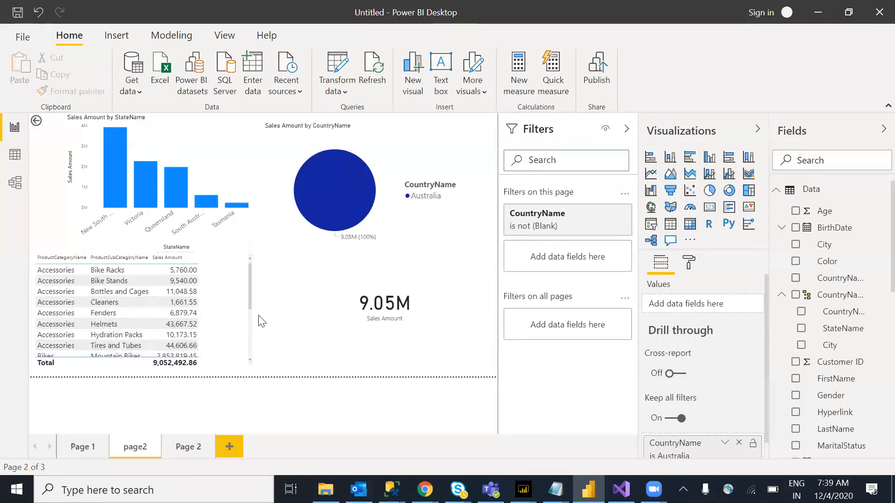
drag(248, 286, 244, 266)
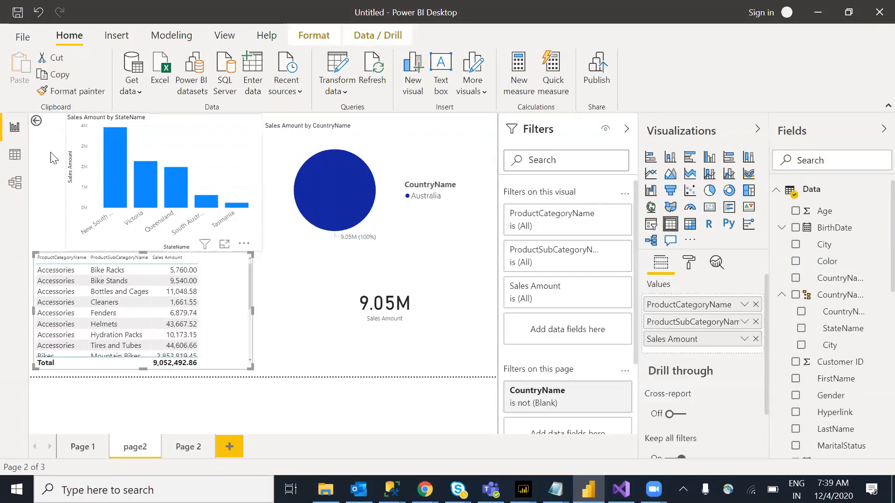
ctrl+click(37, 122)
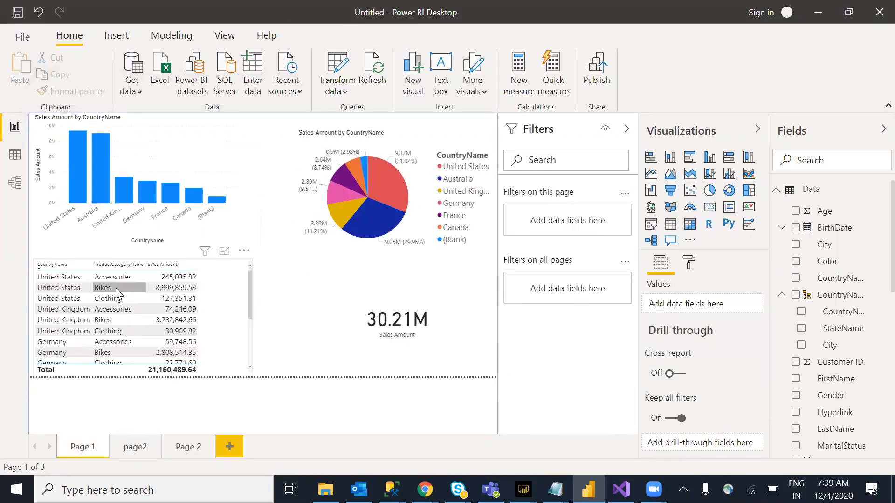
Add ProductCategoryName as a second drill-through field on page2, allowed when used as category, and collapse its filter card.
click(134, 448)
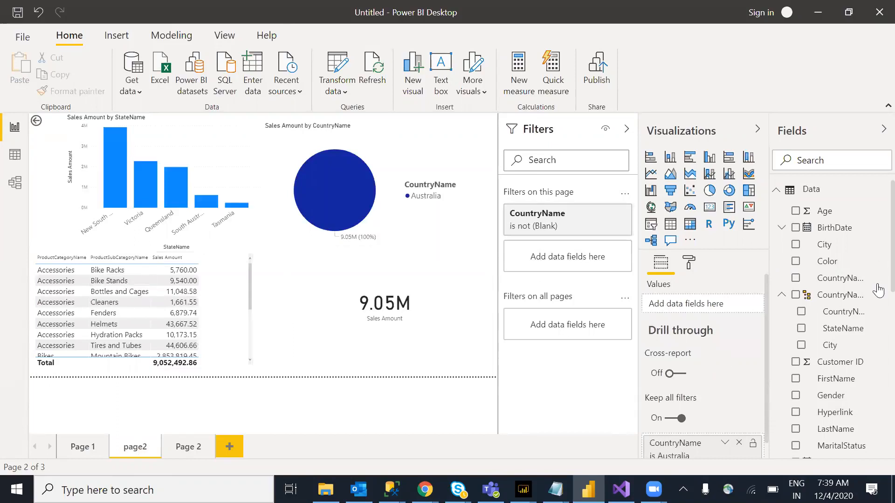
scroll(876, 240, down, 3)
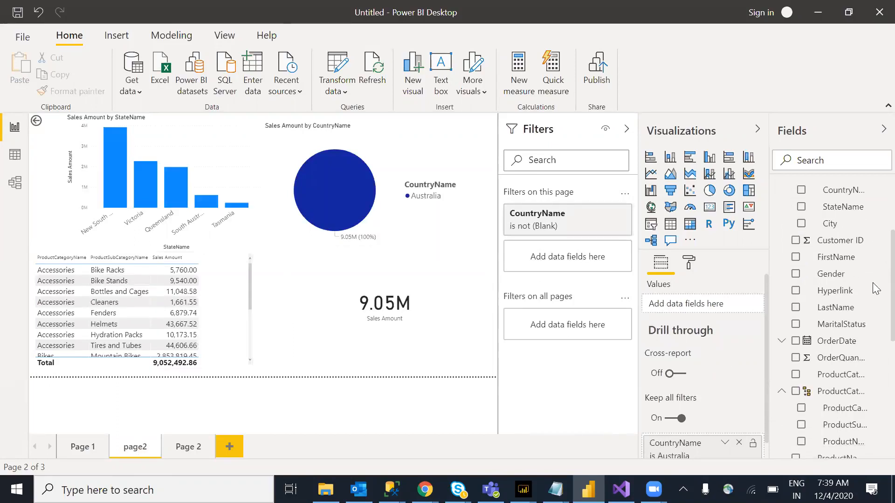
scroll(875, 289, down, 2)
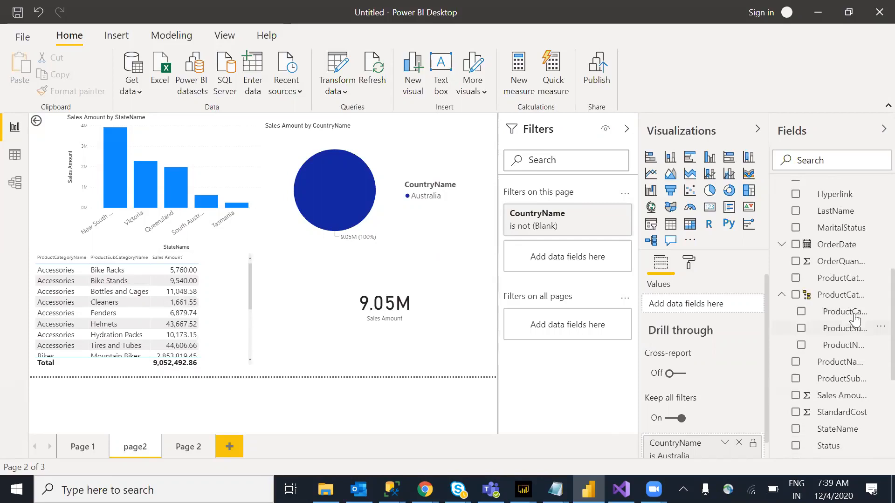
drag(838, 283, 741, 447)
drag(766, 322, 768, 389)
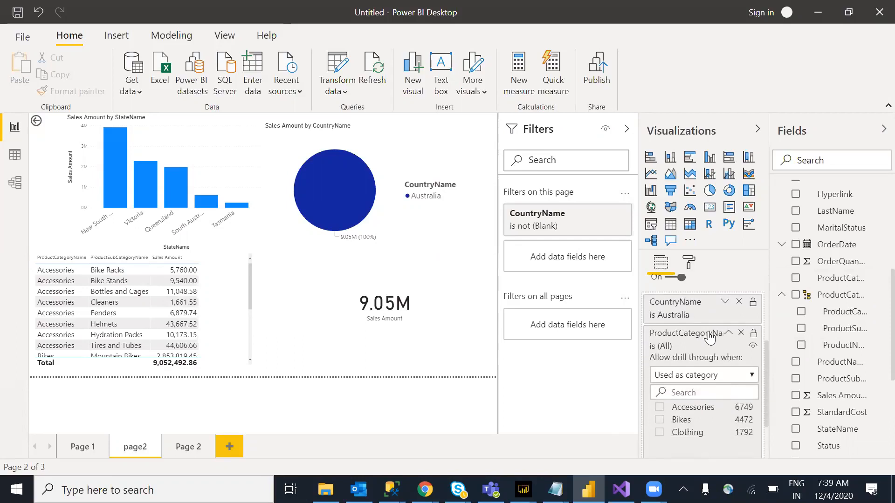
click(727, 333)
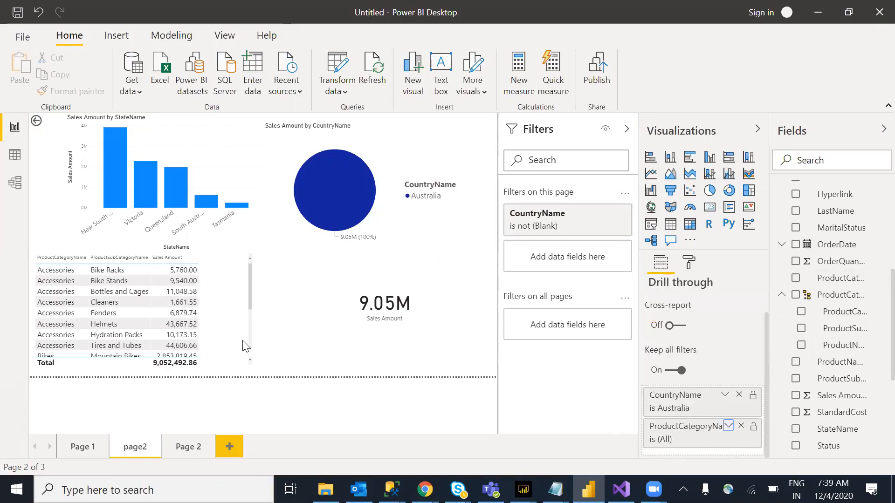
Drill through from the United States Bikes row of Page 1's table to page2, and return to Page 1.
click(75, 450)
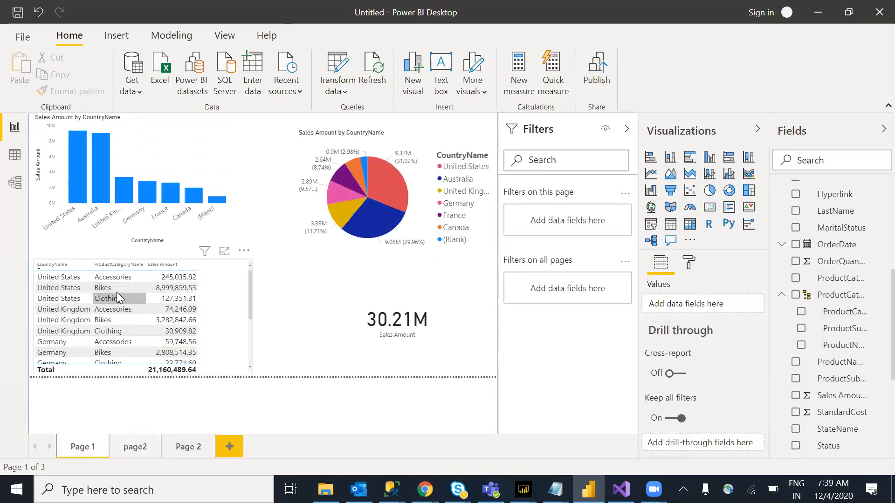
right_click(117, 292)
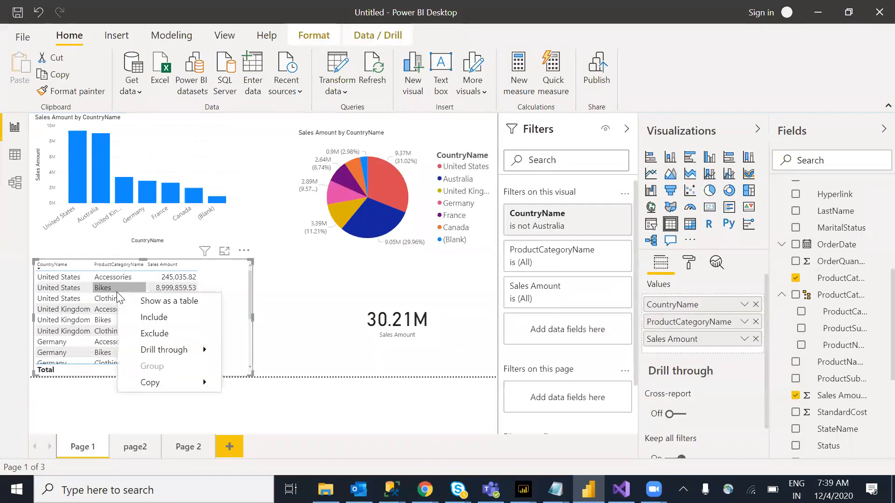
mouse_move(196, 350)
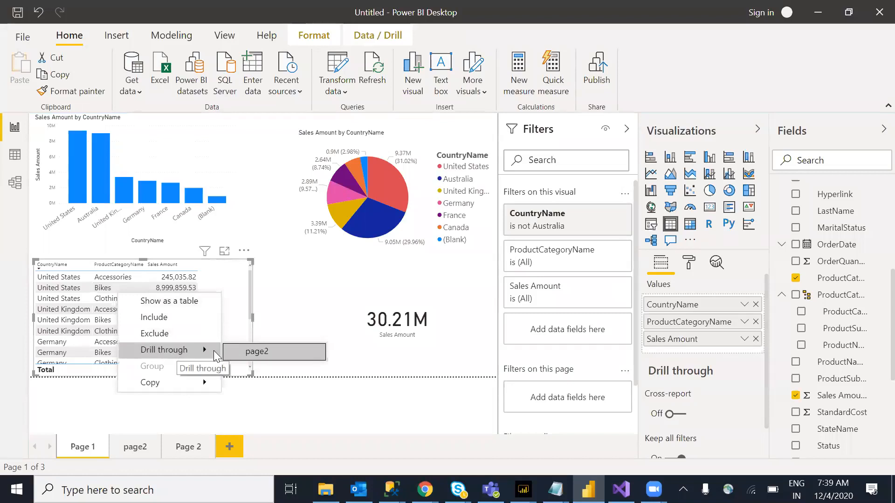
click(243, 352)
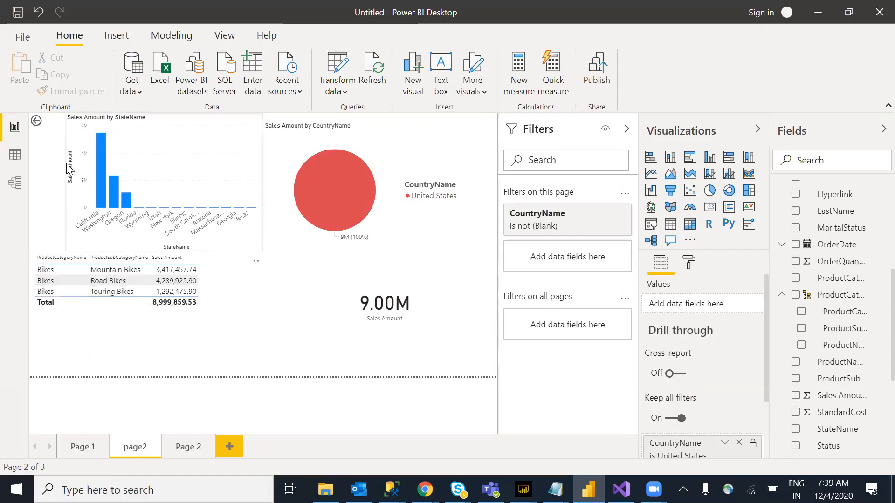
ctrl+click(37, 121)
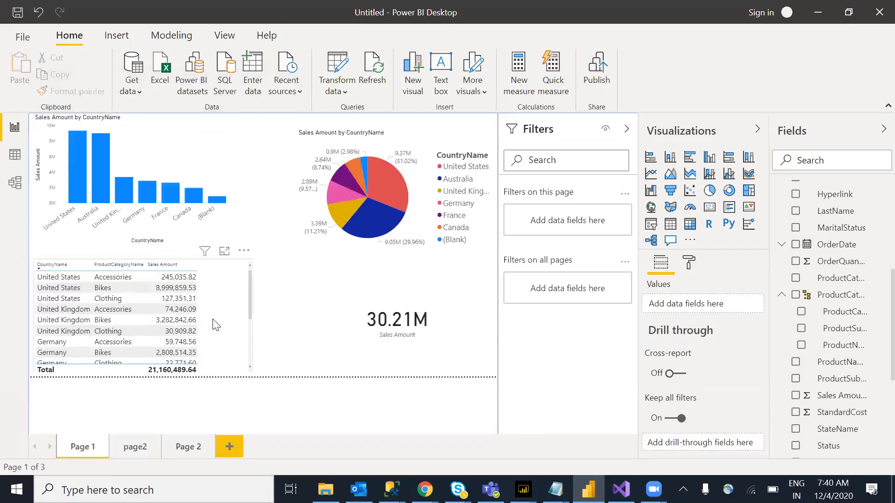
Drill through from the United Kingdom Clothing row of Page 1's table, sort page2's table by ProductSubCategoryName, and return to Page 1.
right_click(113, 334)
mouse_move(182, 388)
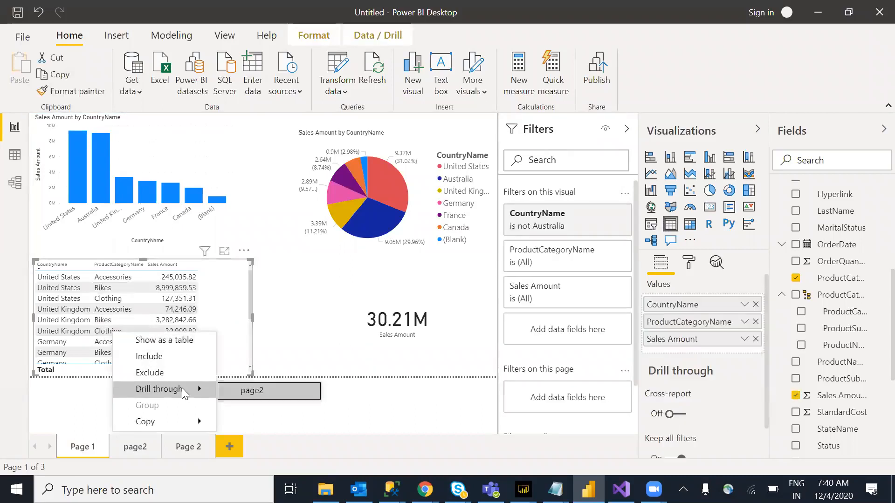
click(243, 392)
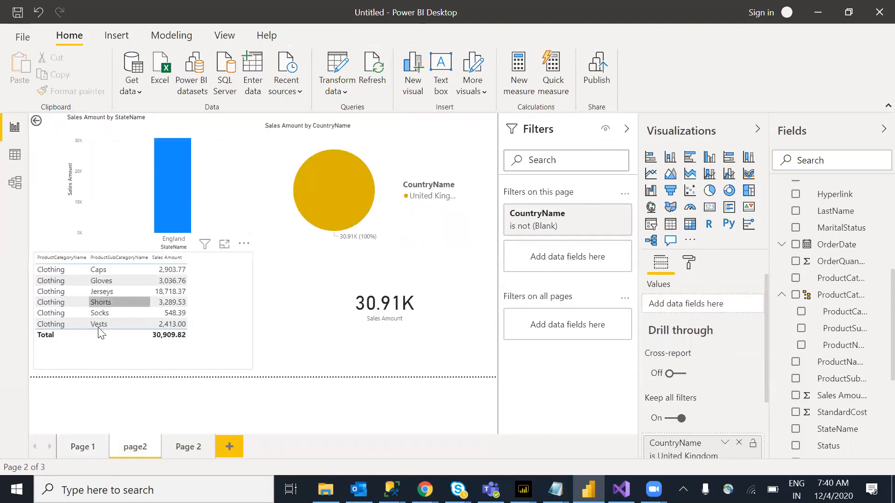
click(119, 258)
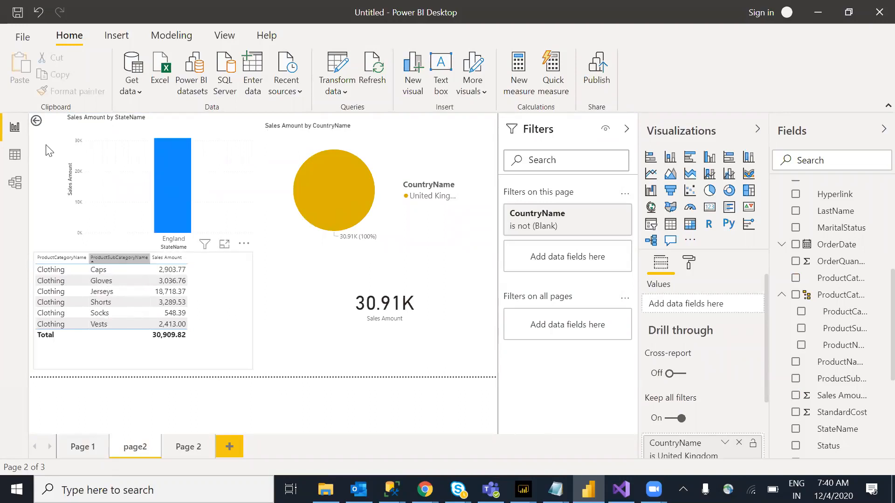
ctrl+click(36, 122)
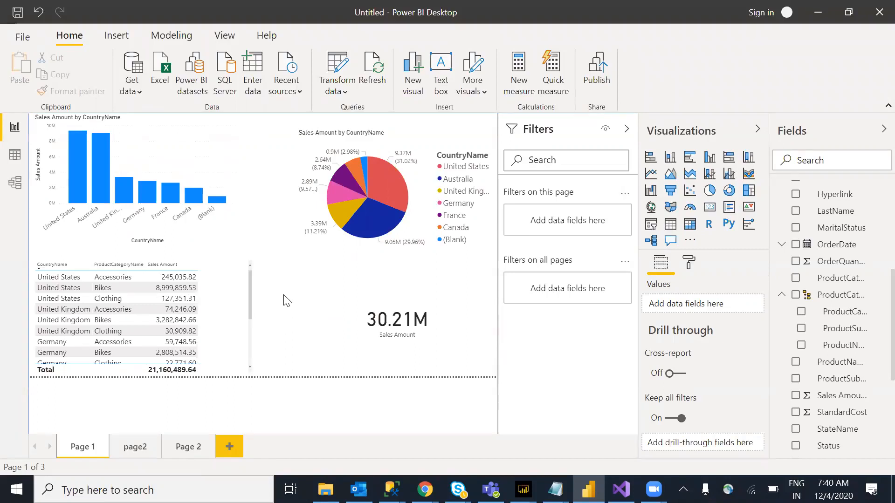
drag(93, 233, 110, 219)
mouse_move(64, 151)
mouse_down()
mouse_move(139, 160)
mouse_move(154, 183)
mouse_up()
mouse_move(281, 217)
mouse_down()
mouse_move(493, 169)
mouse_move(339, 277)
mouse_move(282, 215)
mouse_up()
mouse_move(166, 206)
mouse_down()
mouse_move(159, 186)
mouse_move(299, 149)
mouse_move(410, 213)
mouse_move(411, 223)
mouse_up()
mouse_move(300, 208)
mouse_down()
mouse_move(380, 319)
mouse_move(466, 154)
mouse_move(320, 202)
mouse_up()
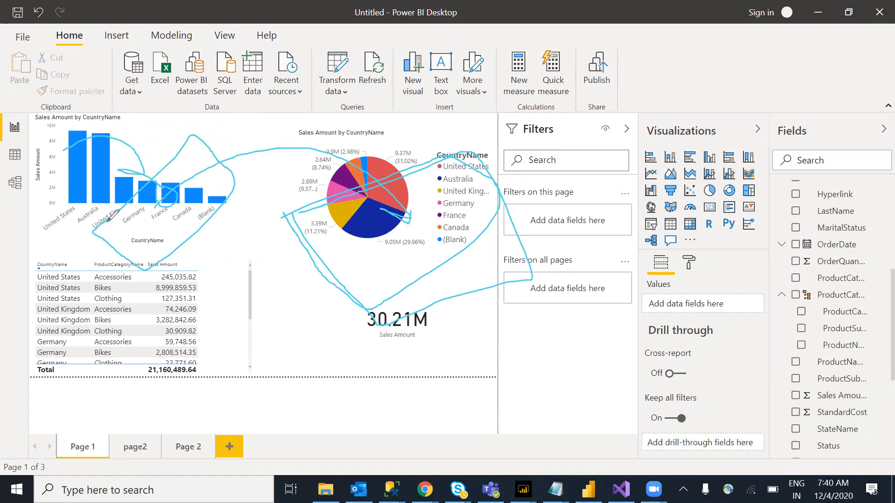
mouse_move(139, 252)
mouse_down()
mouse_move(180, 197)
mouse_move(192, 208)
mouse_move(205, 168)
mouse_move(216, 182)
mouse_move(201, 169)
mouse_up()
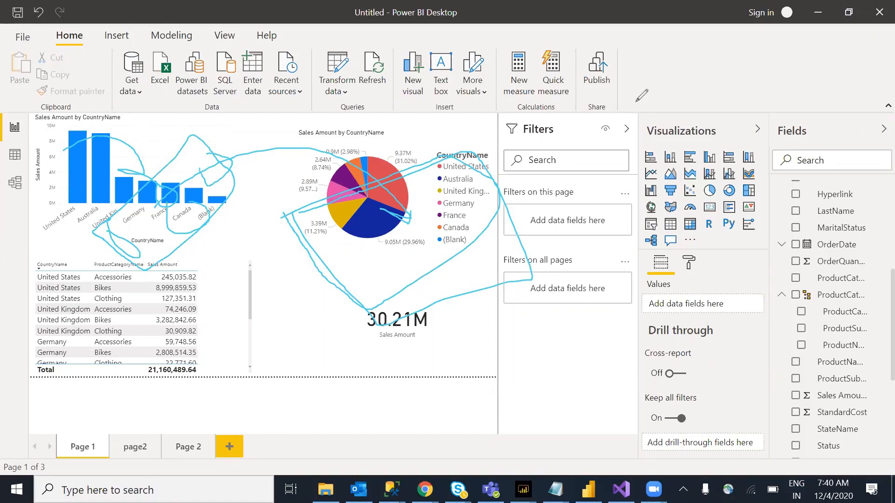
key(e)
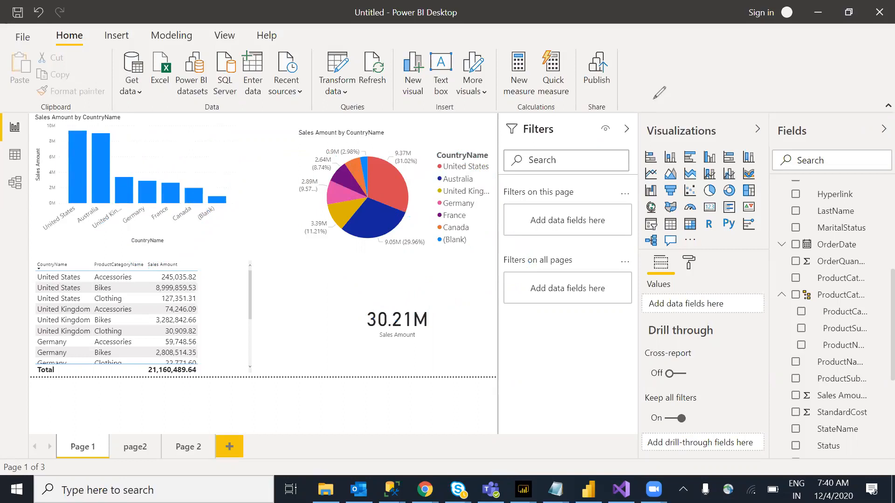
Delete the existing visual on Page 2.
click(135, 447)
click(194, 450)
click(285, 209)
key(Delete)
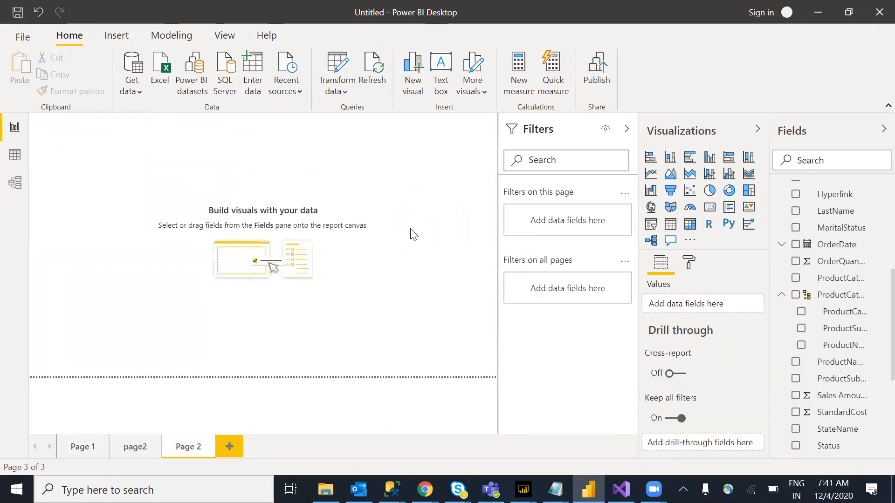
Build an enlarged clustered column chart on Page 2 with City on the axis and Sales Amount as values.
click(709, 158)
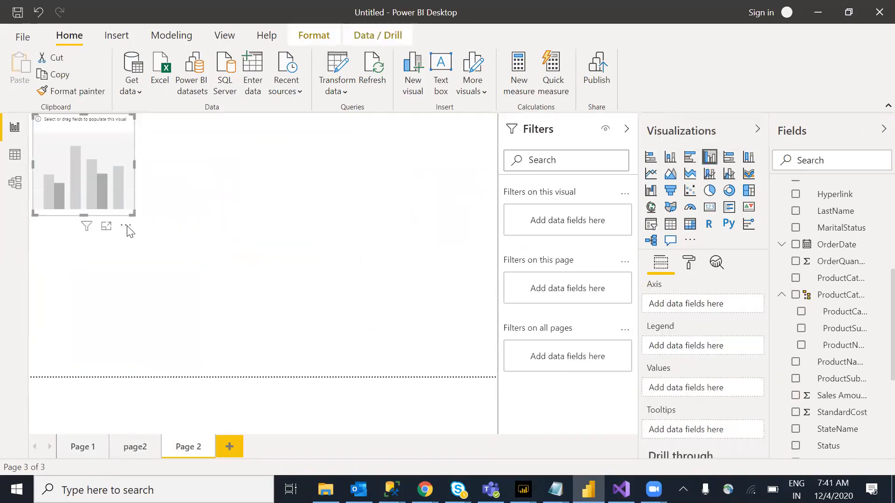
drag(131, 210, 371, 318)
scroll(874, 254, up, 5)
drag(292, 255, 292, 255)
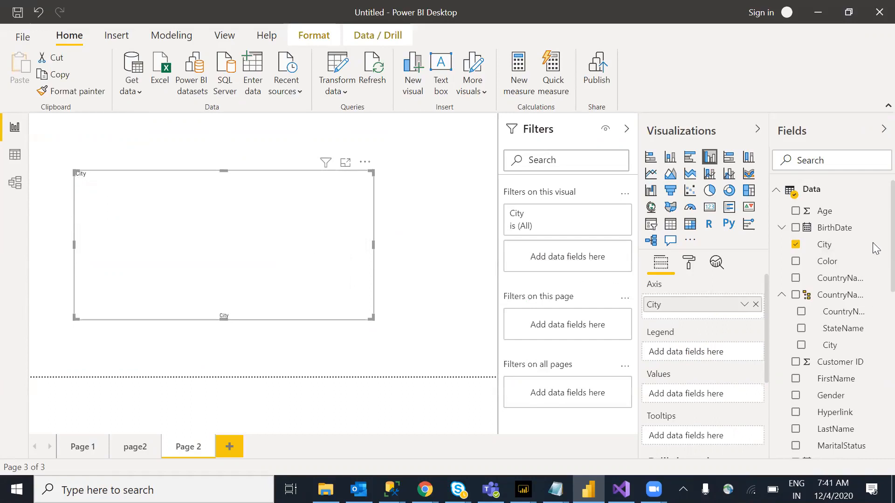
scroll(875, 369, down, 8)
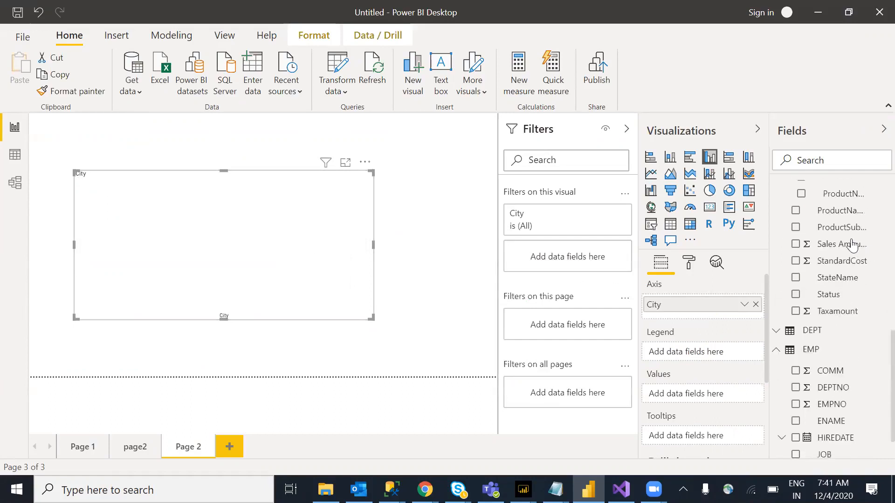
drag(698, 395, 726, 397)
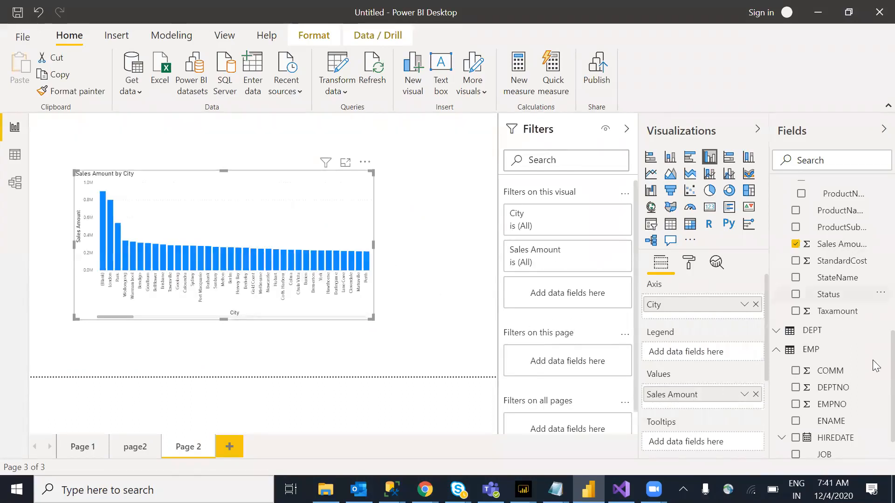
scroll(862, 310, down, 1)
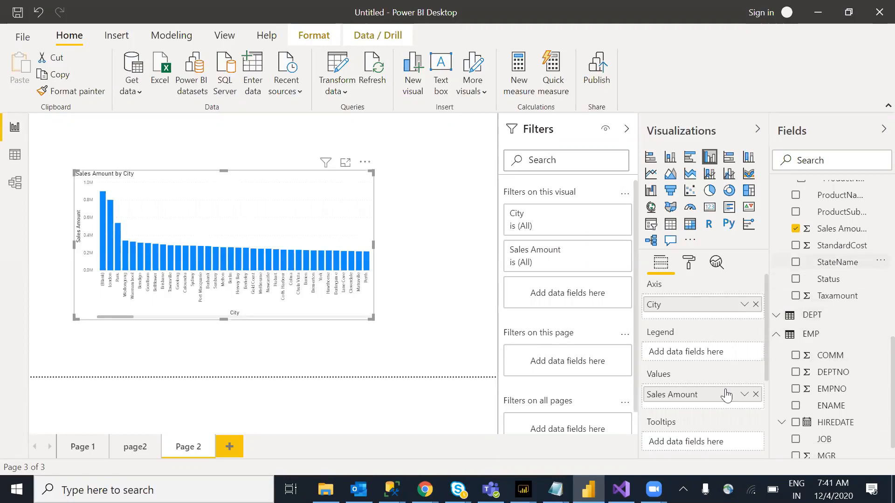
drag(692, 450, 456, 345)
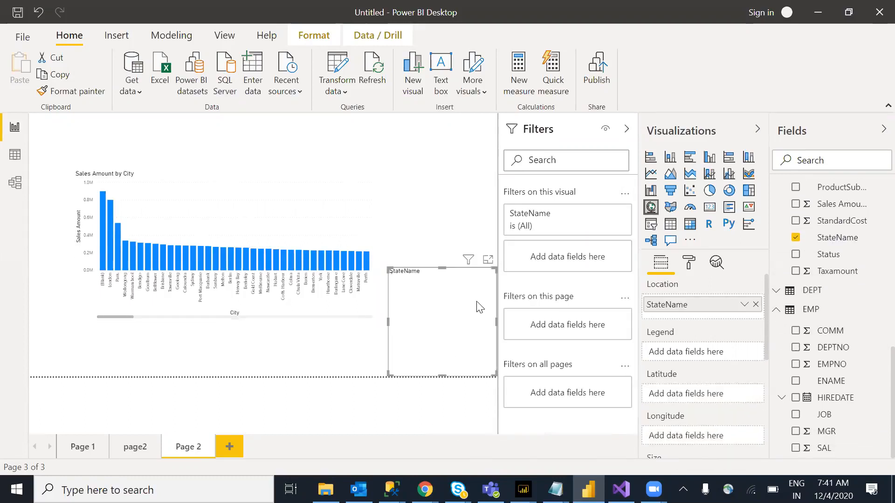
click(488, 259)
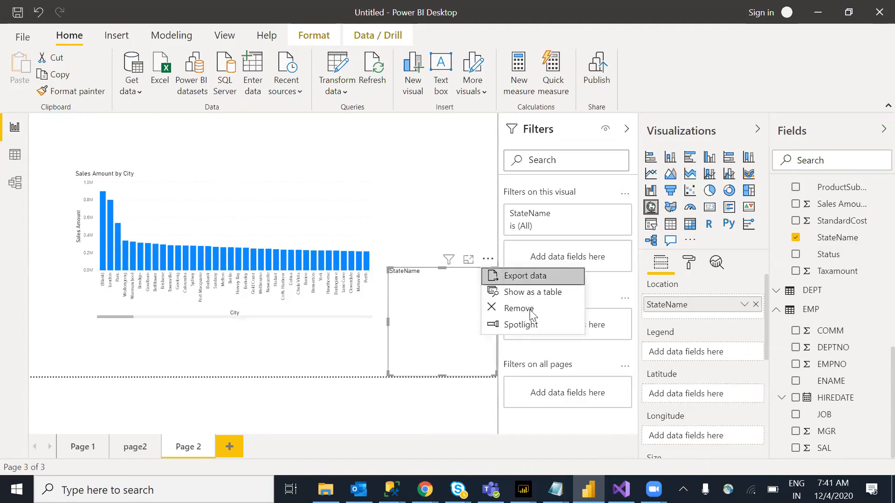
click(531, 311)
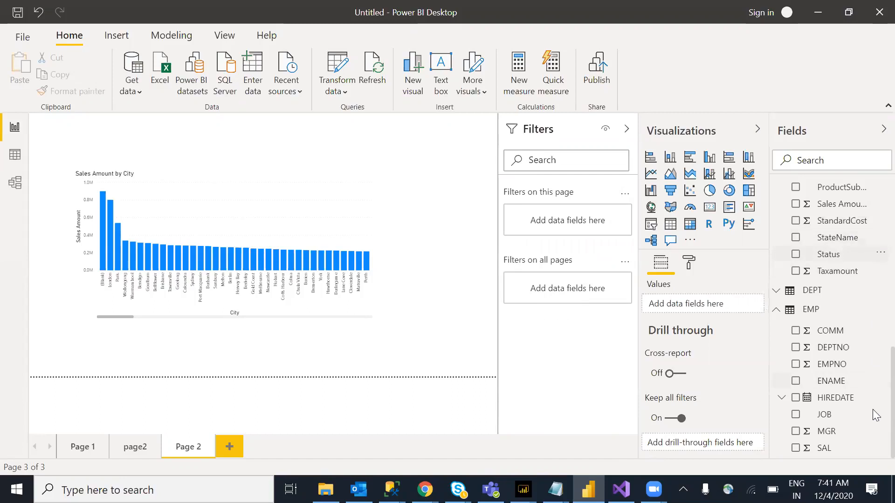
Add StateName as a drill-through field on Page 2.
scroll(874, 298, up, 7)
scroll(875, 355, down, 3)
scroll(874, 371, down, 3)
drag(698, 442, 696, 445)
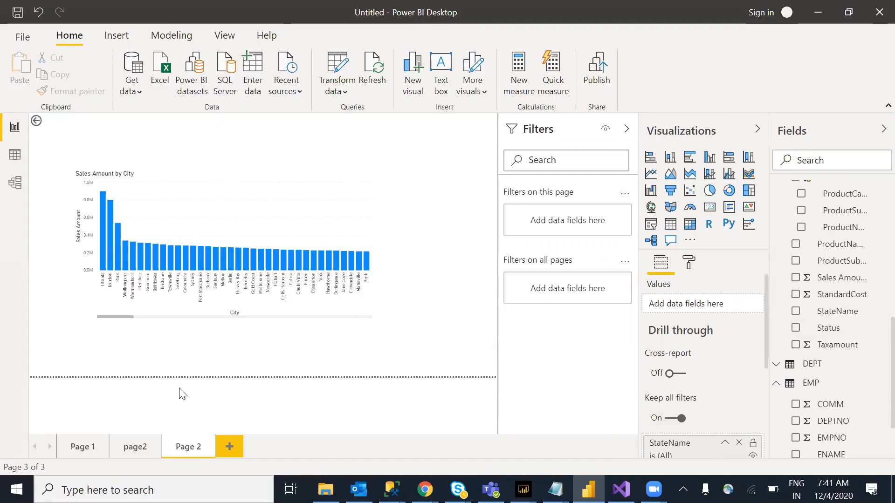
Drill through from the Australia column of Page 1's Sales Amount by CountryName chart to page2.
click(81, 447)
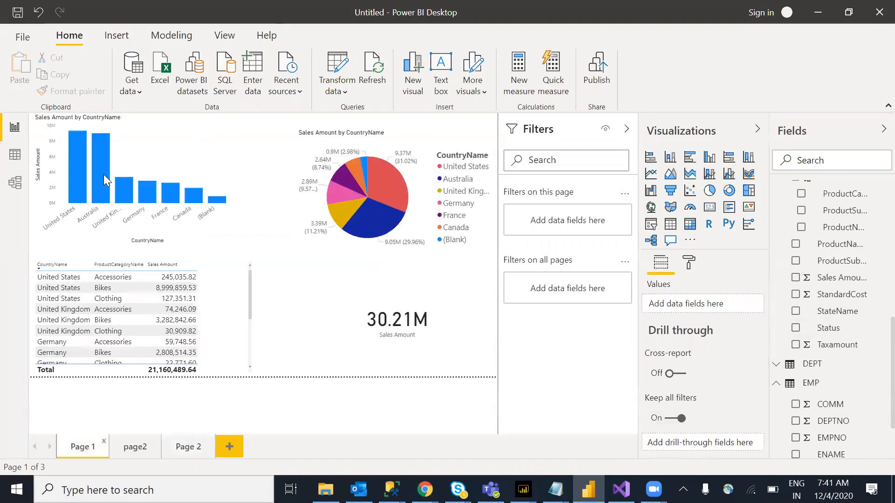
right_click(111, 183)
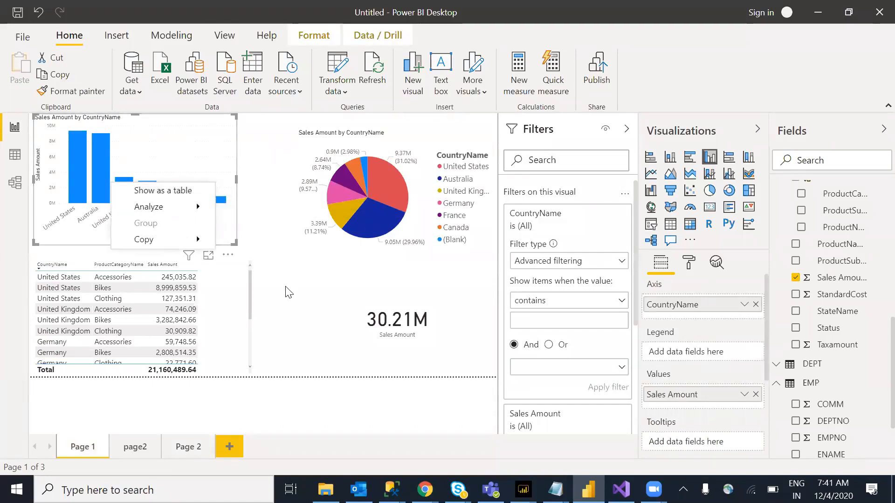
click(264, 292)
click(105, 174)
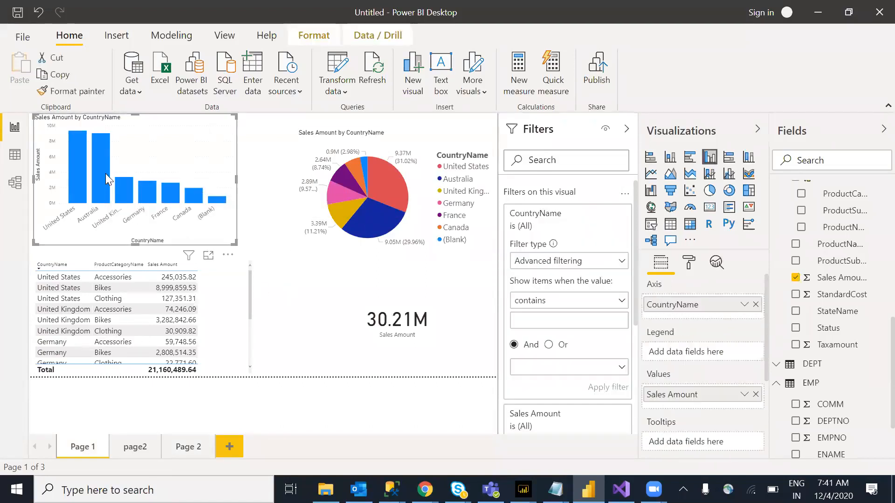
right_click(106, 174)
mouse_move(214, 264)
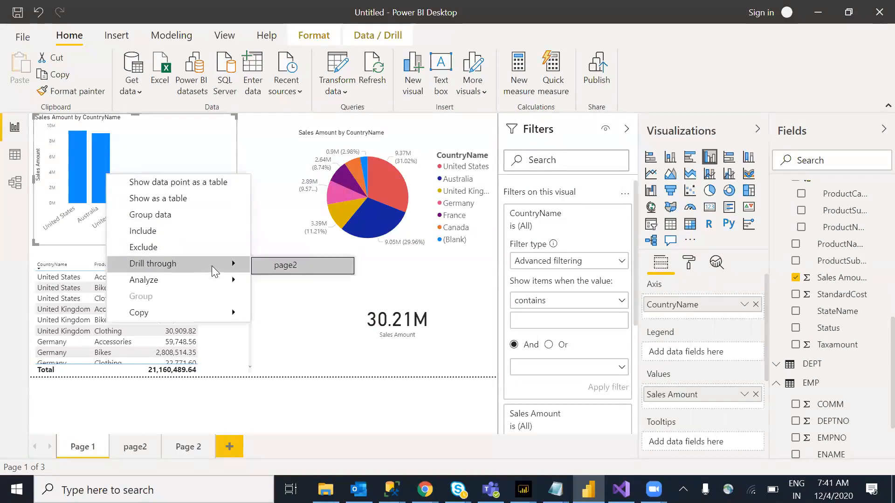
click(294, 271)
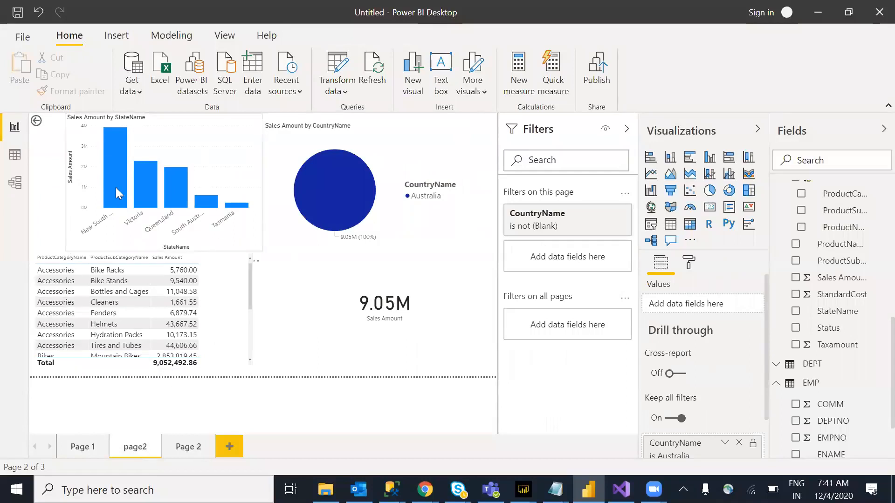
Drill through from the New South Wales column of page2's Sales Amount by StateName chart to Page 2.
mouse_move(117, 192)
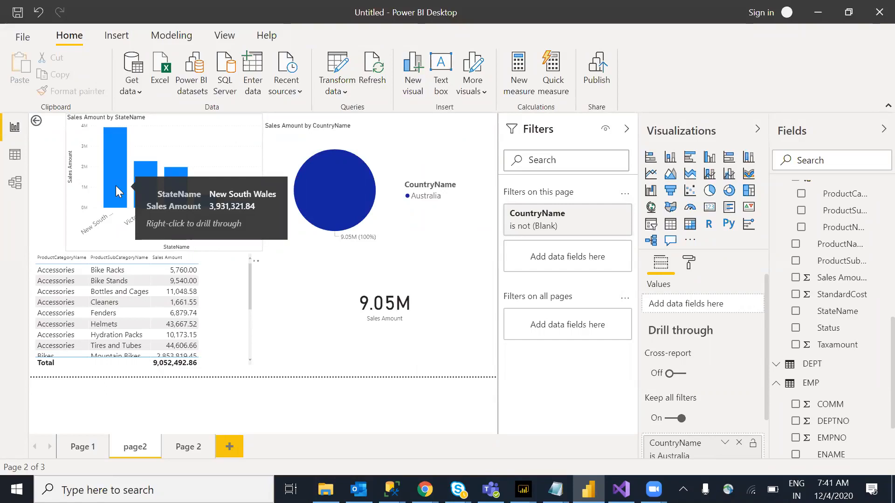
right_click(117, 187)
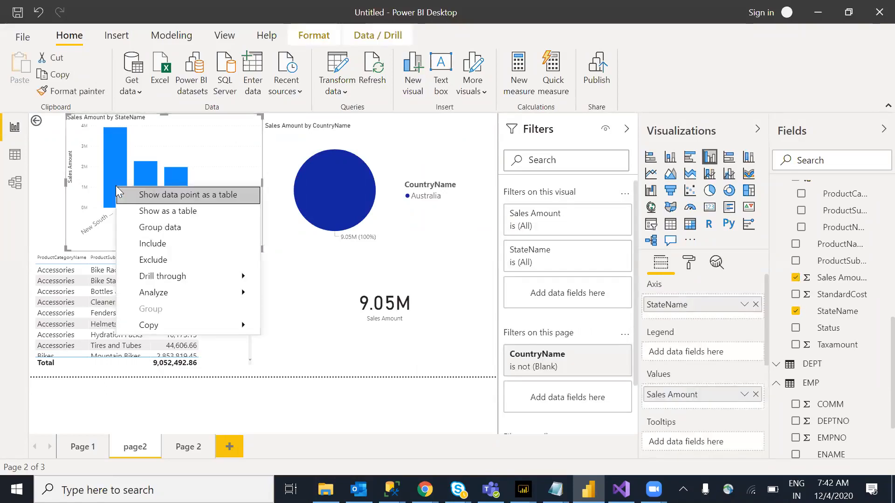
mouse_move(186, 276)
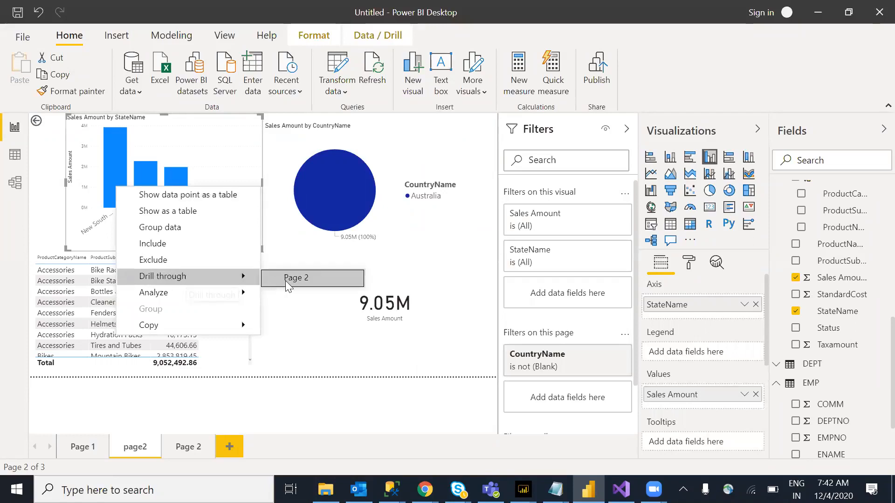
click(302, 280)
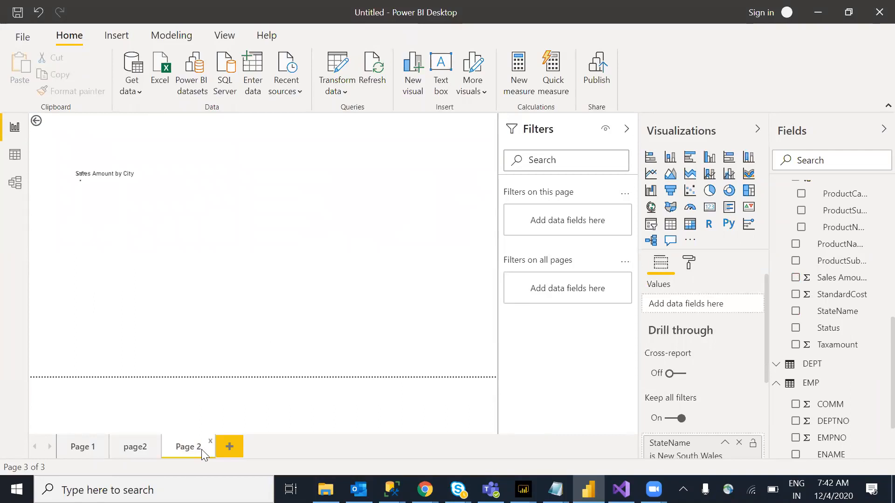
Rename the report page Page 2 as city.
double_click(185, 445)
text(city)
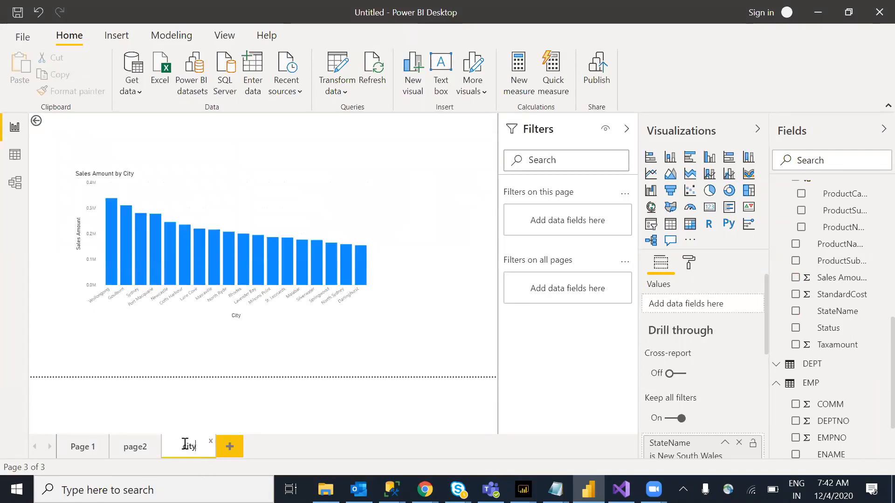
key(Return)
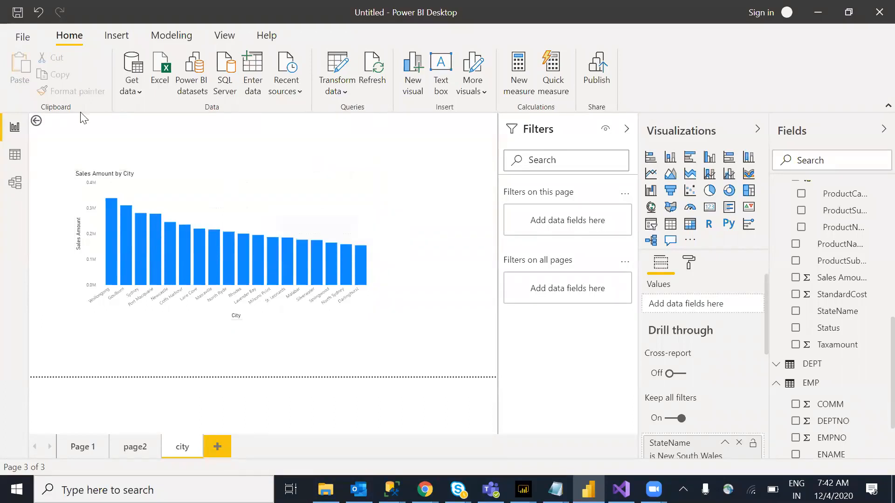
Go back to page2, drill through from its South Australia column to the city page, and return to Page 1.
ctrl+click(39, 123)
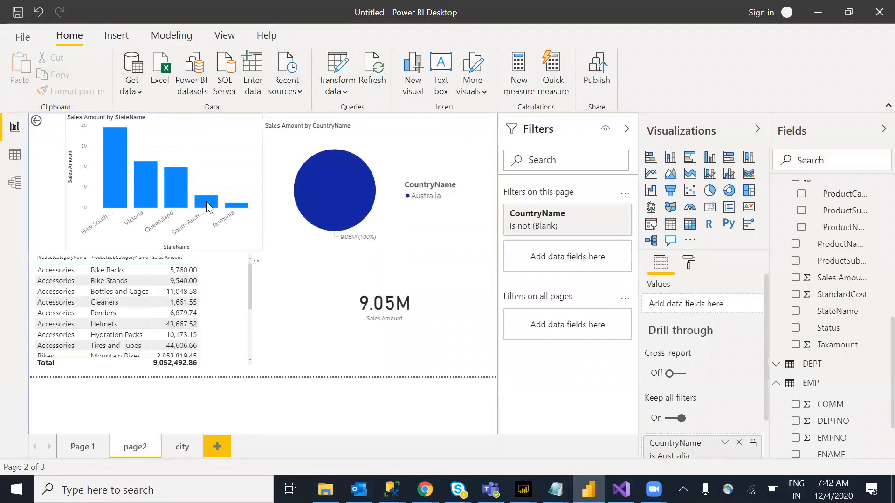
right_click(207, 204)
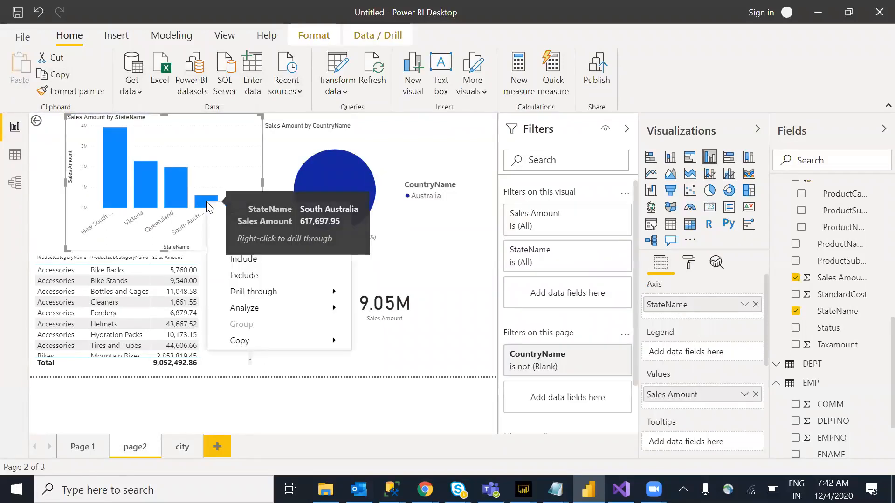
mouse_move(289, 297)
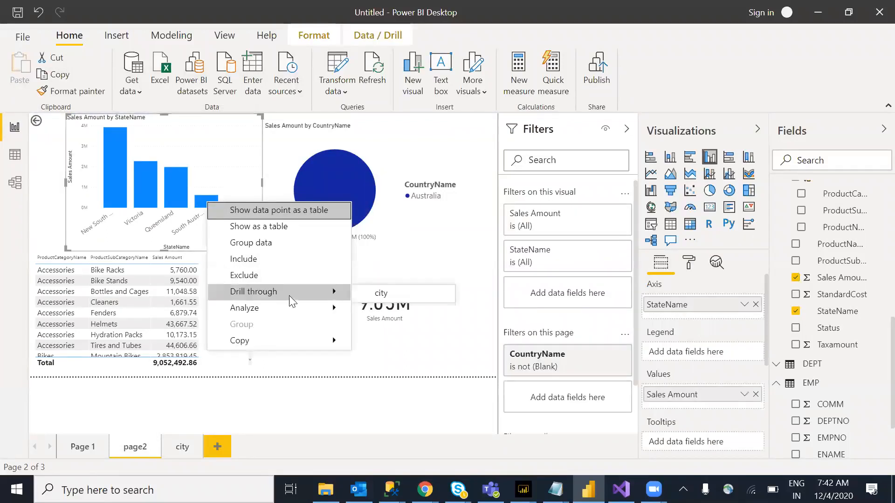
click(387, 293)
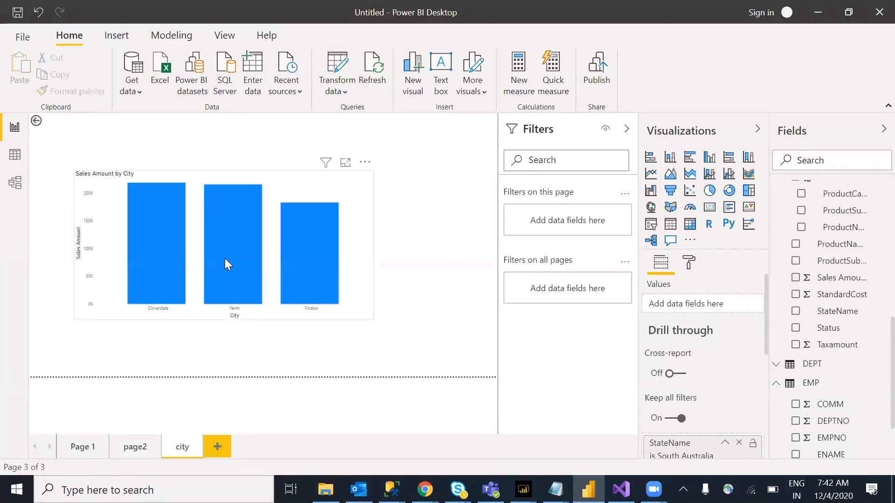
ctrl+click(37, 123)
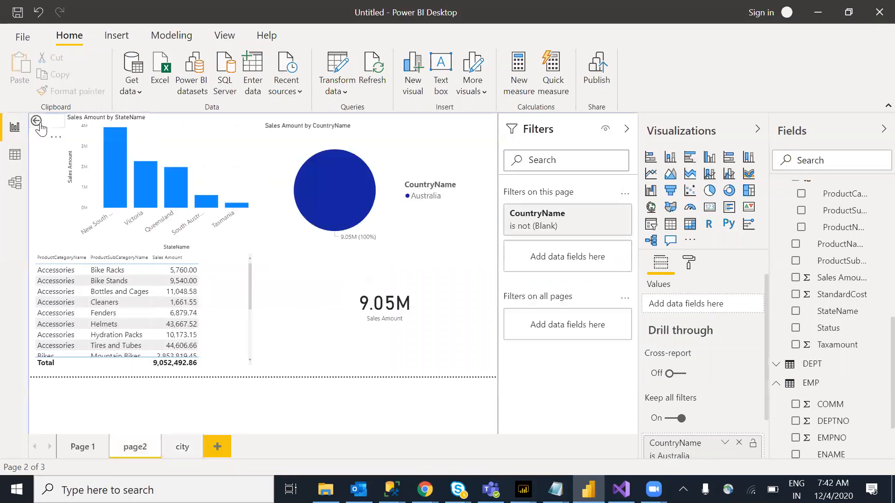
ctrl+click(37, 122)
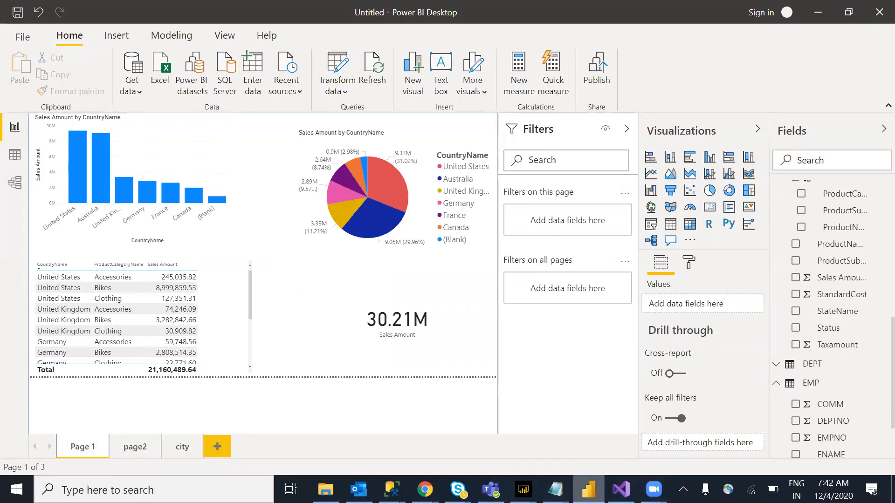
Switch to the untitled Notepad notes on filter levels and insert two blank lines above the first line.
mouse_move(556, 490)
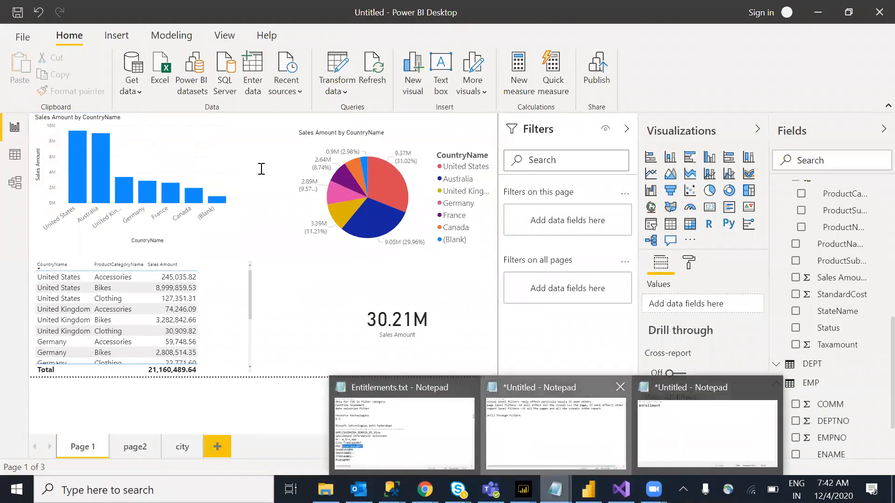
click(555, 431)
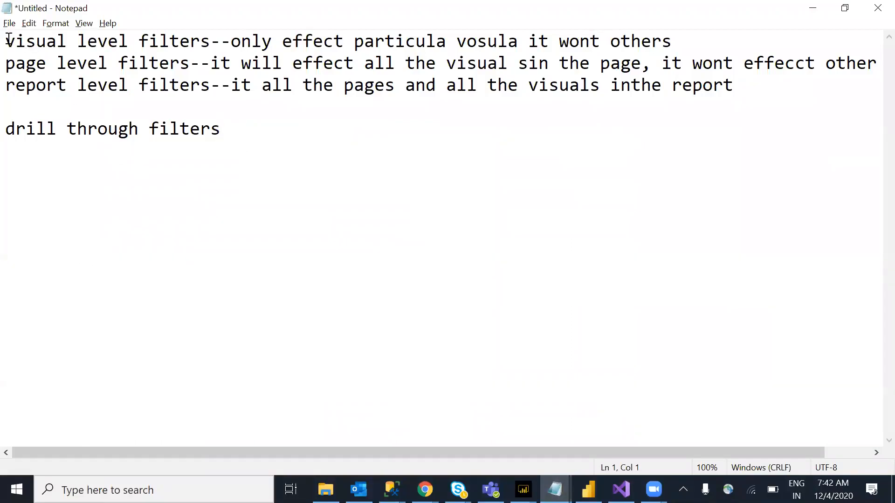
key(Return)
key(Return)
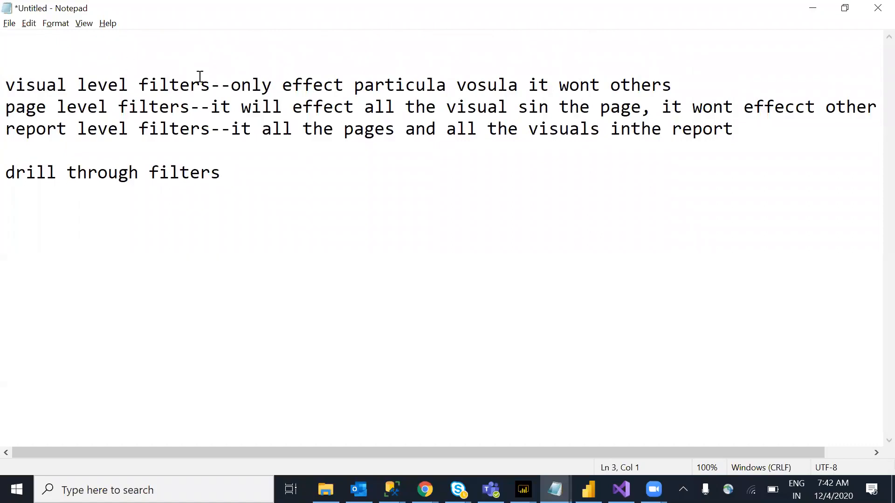
Remove the blank line between the report level filters and drill through filters lines.
click(240, 85)
drag(57, 107, 160, 109)
drag(32, 129, 127, 132)
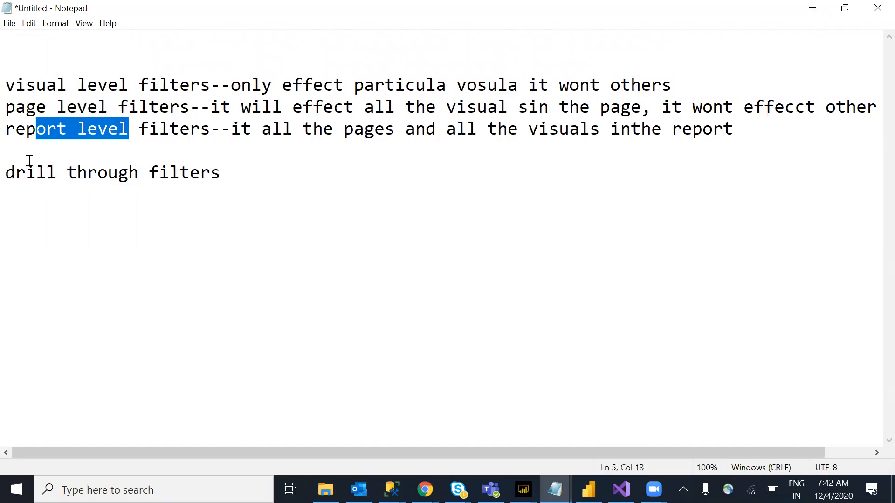
click(22, 159)
key(BackSpace)
click(245, 157)
Review the notes on visual level, page level, report level and drill through filters line by line.
shift+click(77, 84)
click(103, 87)
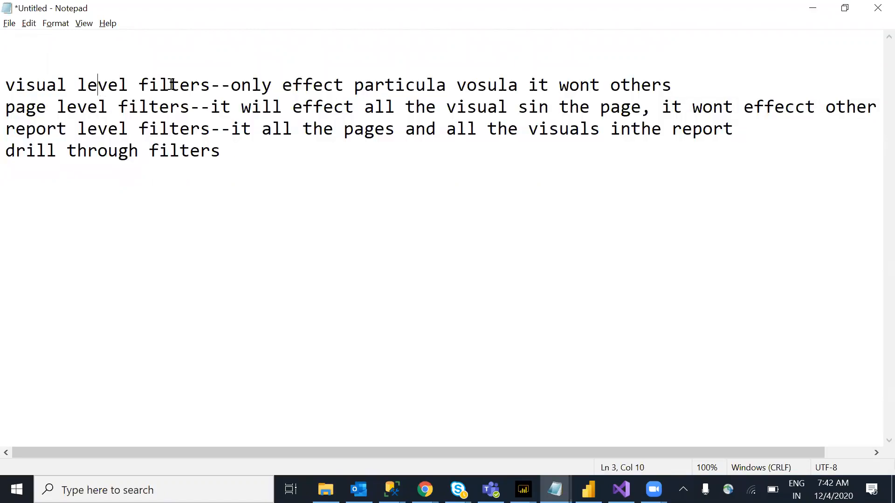
click(241, 85)
drag(221, 85, 581, 85)
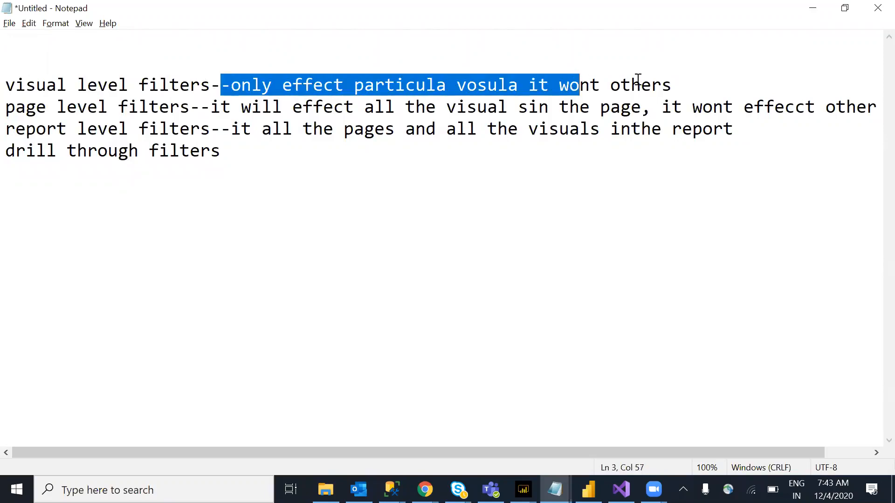
click(107, 107)
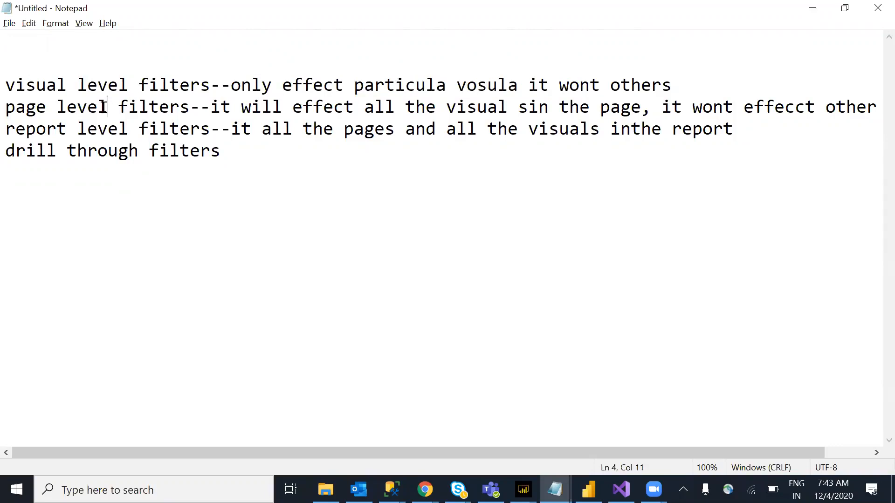
drag(210, 104, 775, 114)
click(204, 150)
drag(37, 126, 436, 129)
click(233, 144)
shift+click(642, 149)
click(454, 190)
drag(118, 152, 238, 159)
click(296, 173)
Sketch two page outlines with inner visuals linked by an arrow over the notes, and clear the drawing.
drag(135, 260, 135, 266)
mouse_move(385, 199)
mouse_down()
mouse_move(463, 162)
mouse_move(456, 292)
mouse_move(370, 194)
mouse_move(400, 195)
mouse_up()
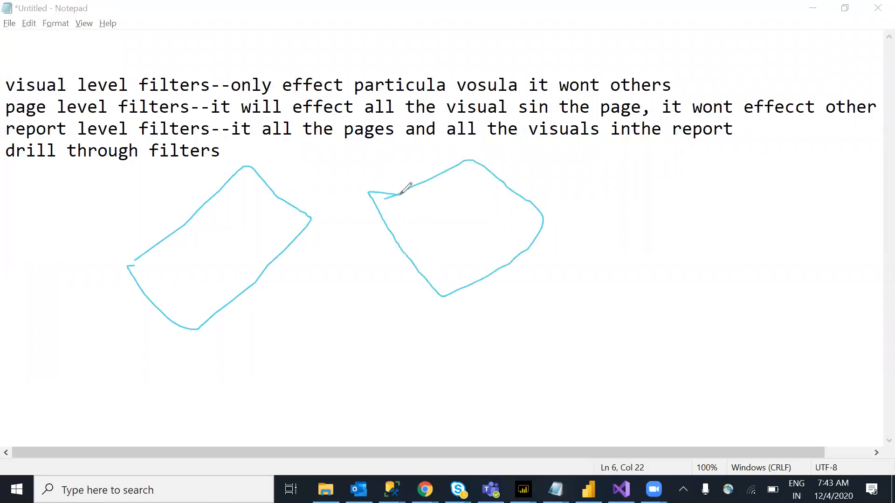
mouse_move(138, 177)
mouse_down()
mouse_move(194, 170)
mouse_move(208, 184)
mouse_move(232, 171)
mouse_up()
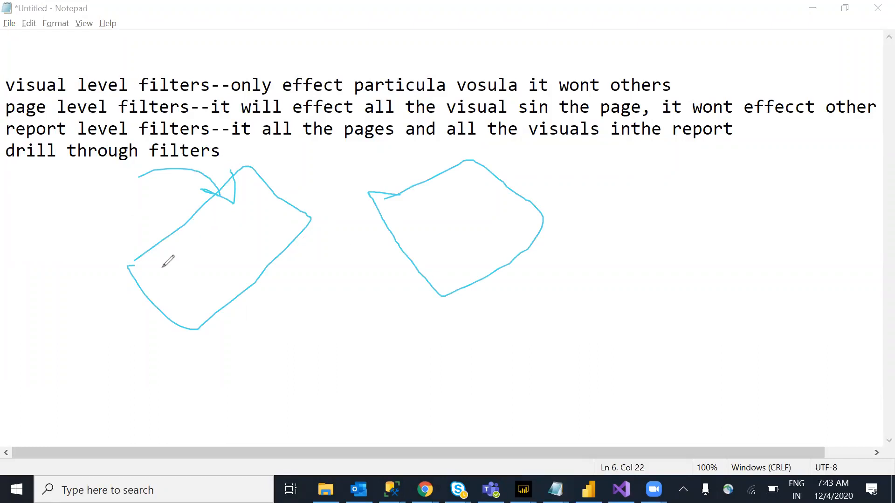
mouse_move(166, 261)
mouse_down()
mouse_move(243, 236)
mouse_move(203, 266)
mouse_up()
mouse_move(429, 218)
mouse_down()
mouse_move(487, 205)
mouse_move(444, 243)
mouse_up()
mouse_move(107, 210)
mouse_down()
mouse_move(192, 231)
mouse_move(169, 234)
mouse_up()
mouse_move(194, 190)
mouse_down()
mouse_move(190, 239)
mouse_move(410, 196)
mouse_move(453, 214)
mouse_move(442, 183)
mouse_move(421, 219)
mouse_up()
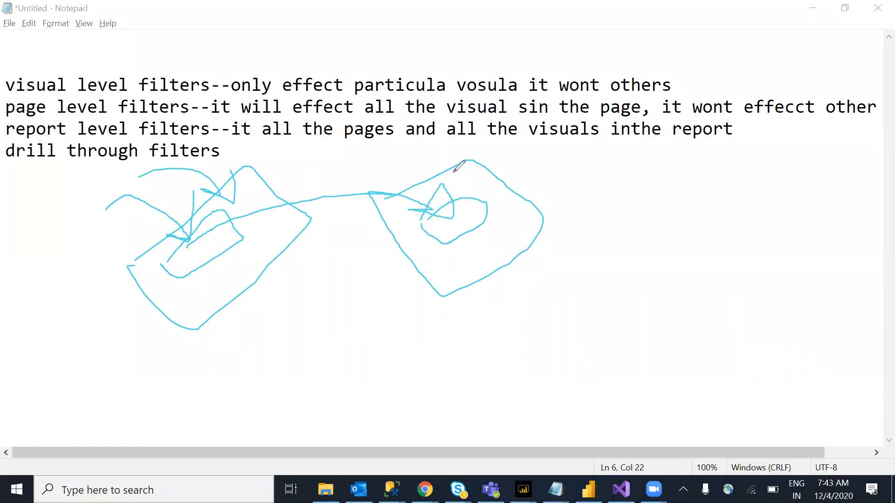
mouse_move(7, 198)
mouse_down()
mouse_move(117, 111)
mouse_move(125, 215)
mouse_up()
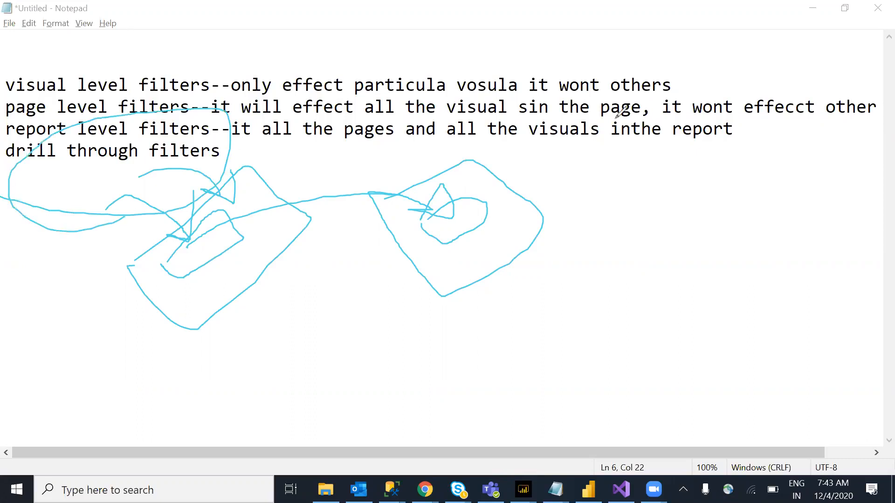
click(619, 99)
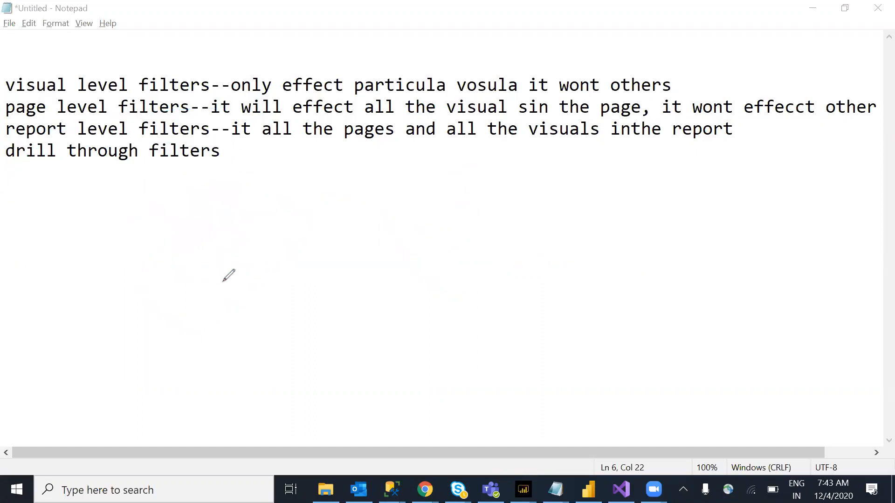
Sketch a page outline with inward and outward arrows and a second page with its visual linked to a circle, and clear the drawing.
mouse_move(153, 238)
mouse_down()
mouse_move(325, 400)
mouse_move(353, 183)
mouse_move(260, 169)
mouse_up()
drag(192, 220, 150, 238)
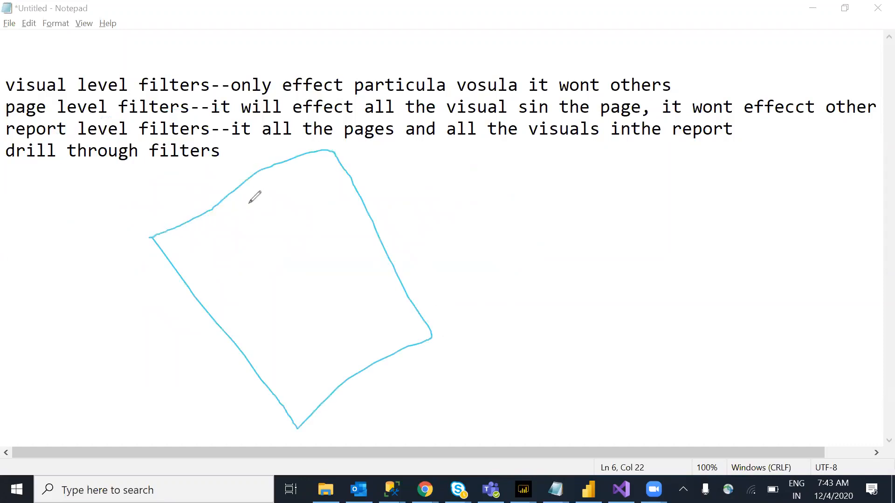
mouse_move(256, 291)
mouse_down()
mouse_move(181, 183)
mouse_move(185, 212)
mouse_up()
drag(166, 158, 201, 188)
mouse_move(216, 120)
mouse_down()
mouse_move(320, 244)
mouse_move(309, 247)
mouse_move(335, 258)
mouse_up()
drag(322, 218, 336, 258)
mouse_move(495, 201)
mouse_down()
mouse_move(701, 145)
mouse_move(571, 298)
mouse_move(495, 201)
mouse_up()
drag(563, 229, 575, 281)
mouse_move(578, 244)
mouse_down()
mouse_move(579, 283)
mouse_move(716, 283)
mouse_up()
mouse_move(730, 241)
mouse_down()
mouse_move(726, 263)
mouse_move(792, 244)
mouse_move(724, 243)
mouse_up()
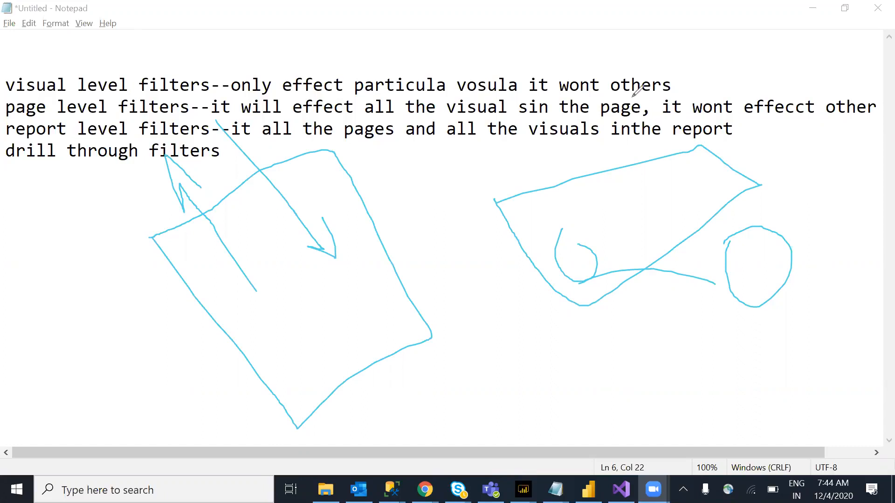
key(e)
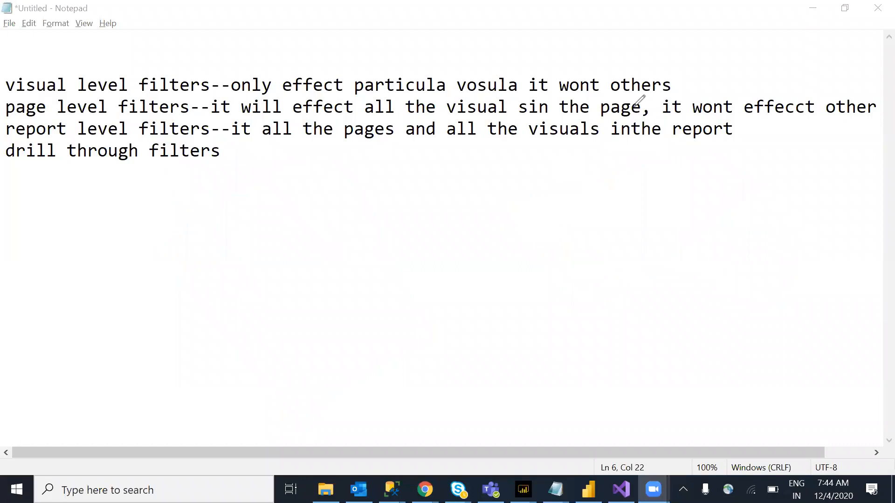
Sketch a long arrow and a large page outline with an arrow to a smaller page outline over the notes.
drag(556, 259, 760, 179)
mouse_move(220, 267)
mouse_down()
mouse_move(238, 326)
mouse_move(213, 270)
mouse_up()
drag(411, 204, 474, 163)
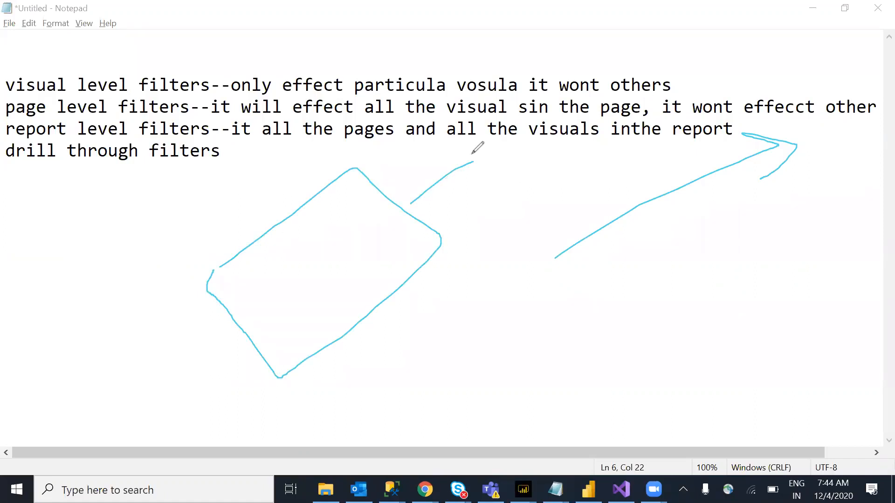
mouse_move(457, 136)
mouse_down()
mouse_move(502, 217)
mouse_move(560, 185)
mouse_move(480, 121)
mouse_move(449, 141)
mouse_up()
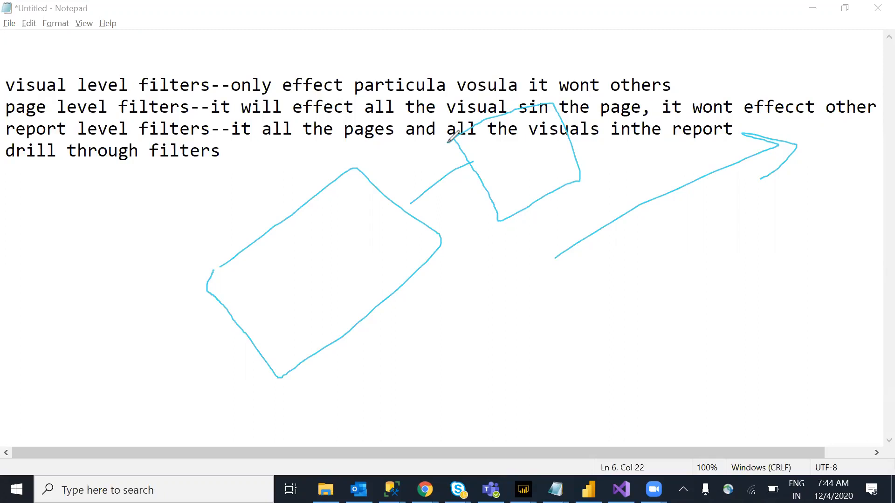
mouse_move(395, 214)
mouse_down()
mouse_move(471, 159)
mouse_move(471, 175)
mouse_up()
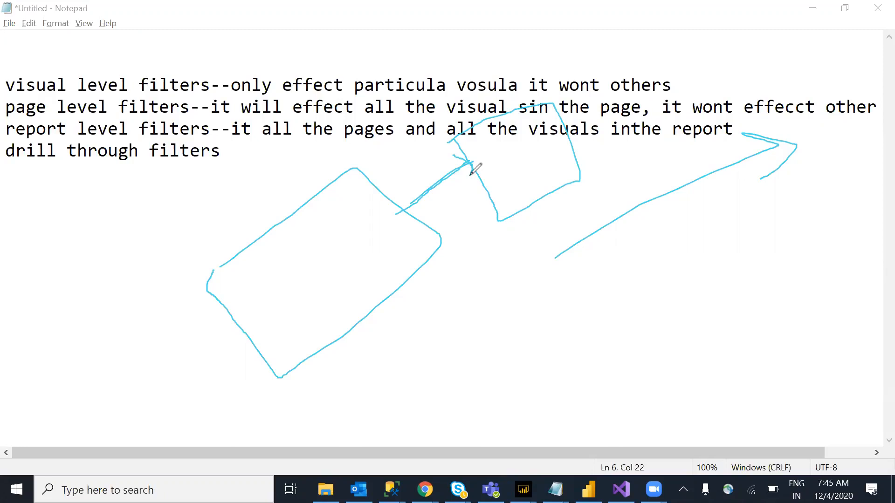
Link the large page outline to the smaller one with an arrow over the notes, and clear the drawing.
drag(397, 221, 470, 163)
click(577, 122)
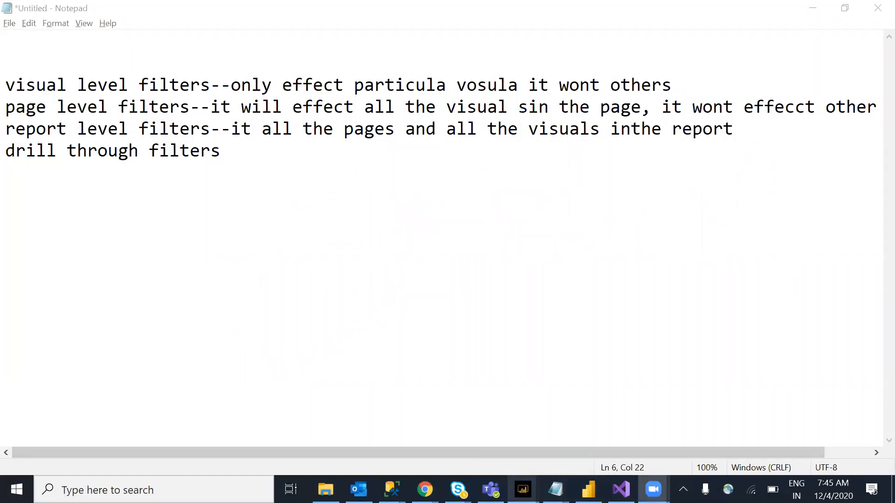
Switch to Power BI Desktop and review the drill-through fields set on page2.
mouse_move(523, 490)
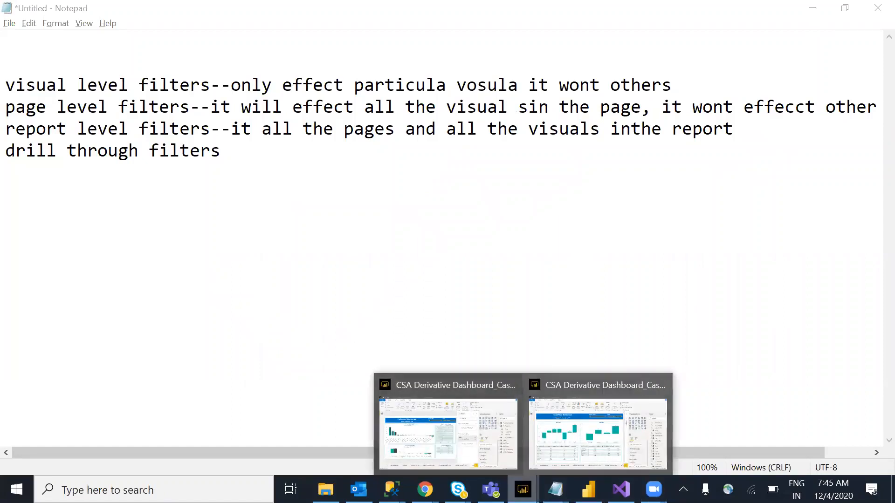
click(589, 490)
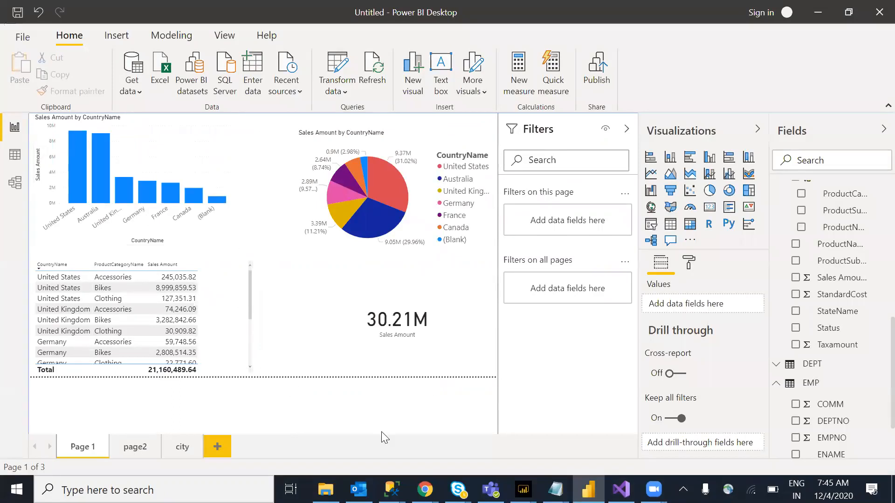
click(134, 452)
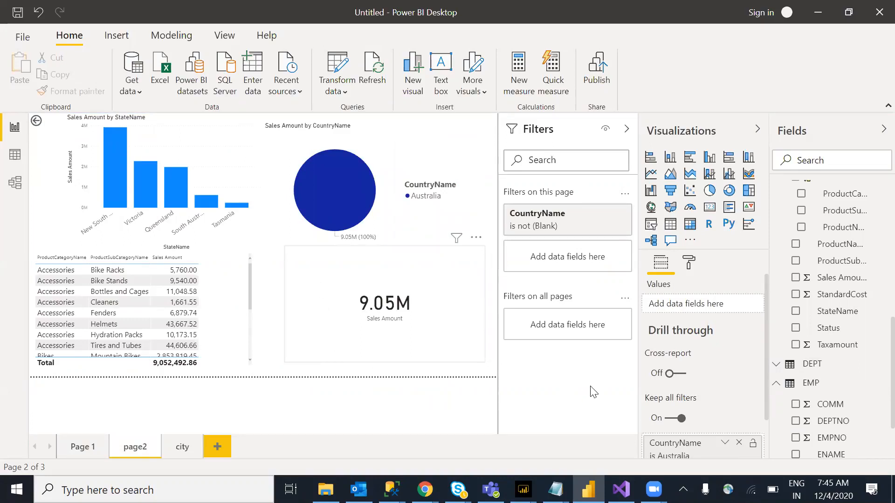
scroll(764, 287, down, 2)
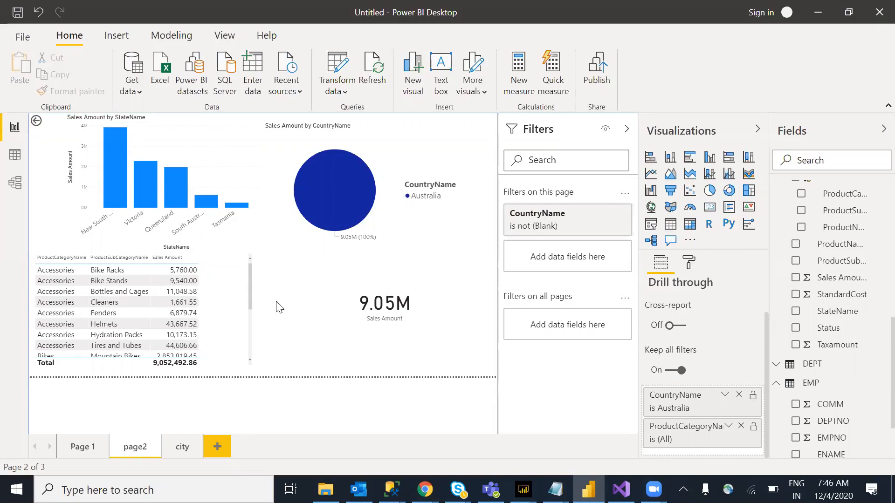
Return to Page 1 and look over the commands available for the Data table, closing them without choosing one.
click(77, 453)
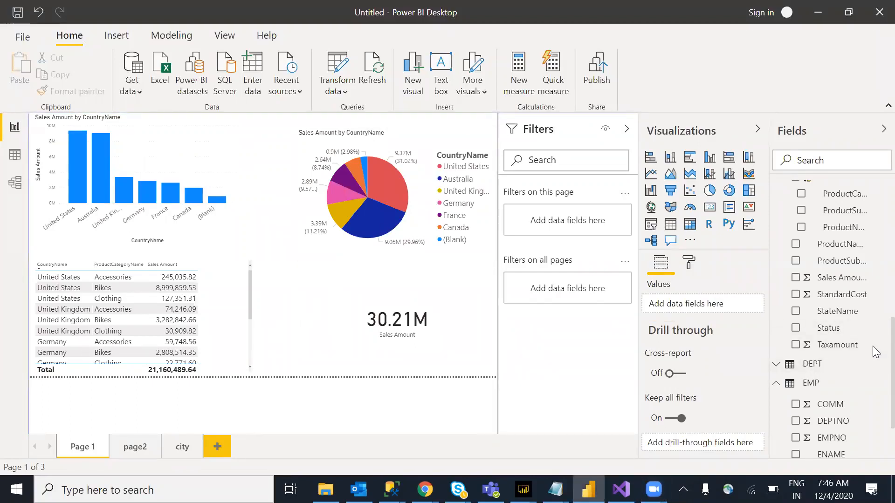
scroll(877, 254, up, 10)
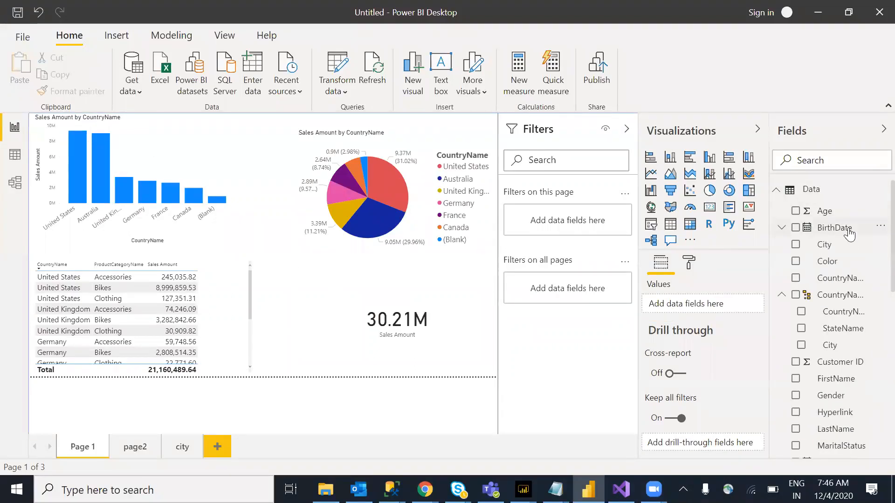
right_click(819, 195)
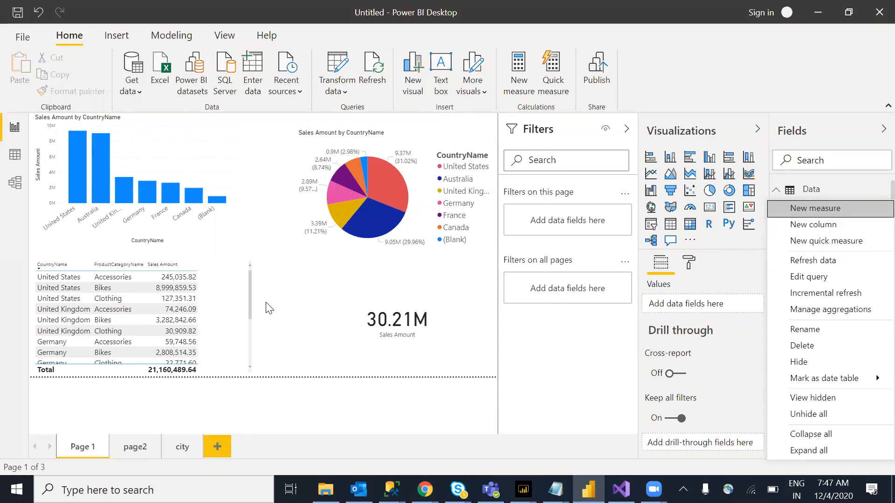
click(279, 320)
Add a new blank page to the report.
click(136, 447)
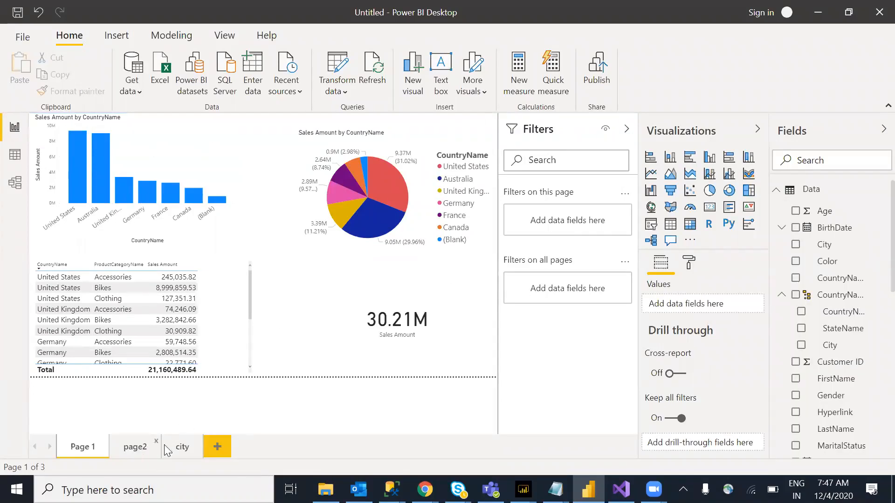
click(224, 446)
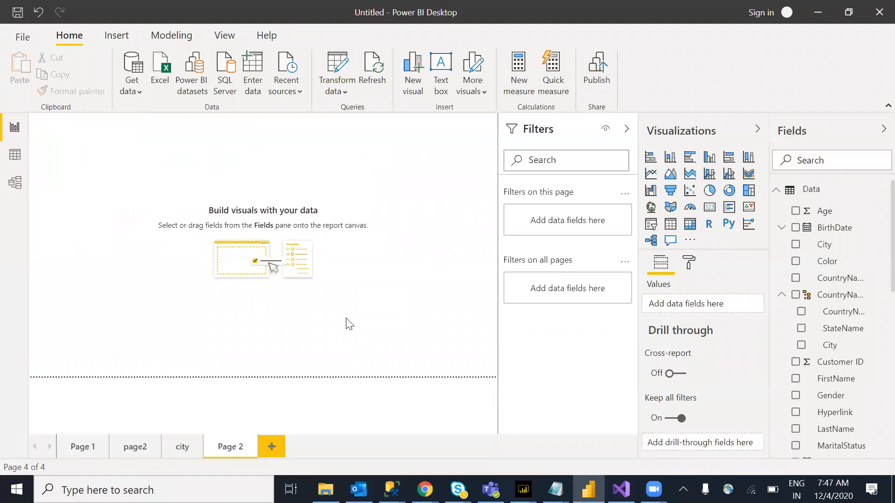
Inspect the Data table's columns through to the customer details in the data view, and collapse the Filters pane back in the report.
click(21, 158)
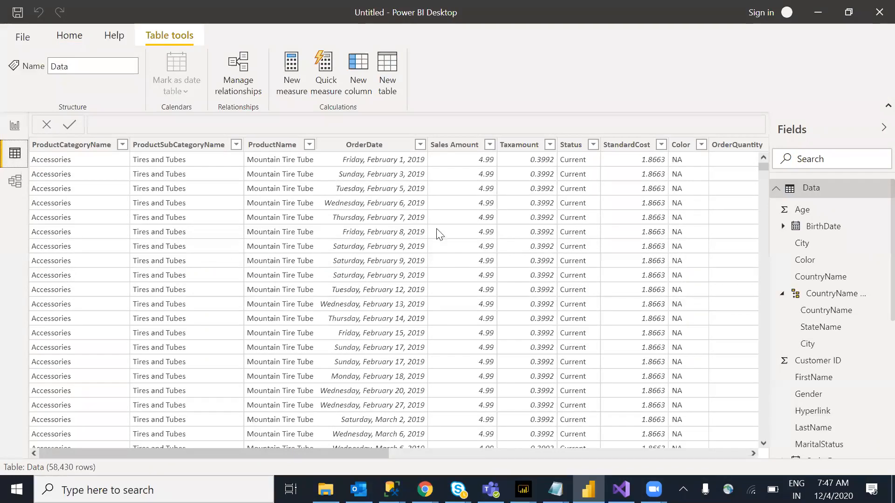
drag(367, 457, 555, 487)
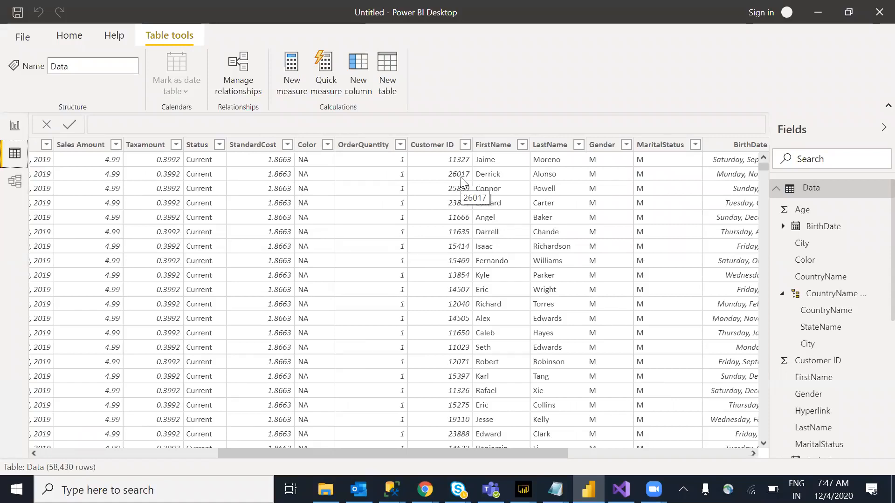
click(18, 127)
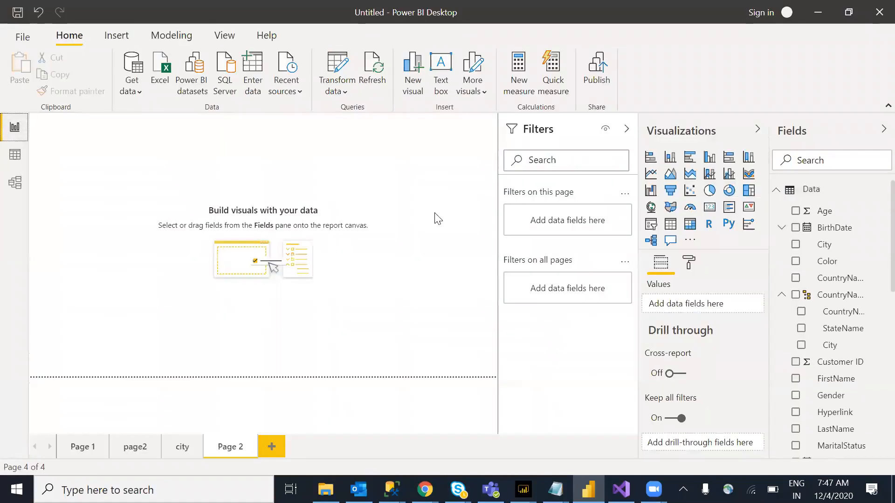
click(626, 129)
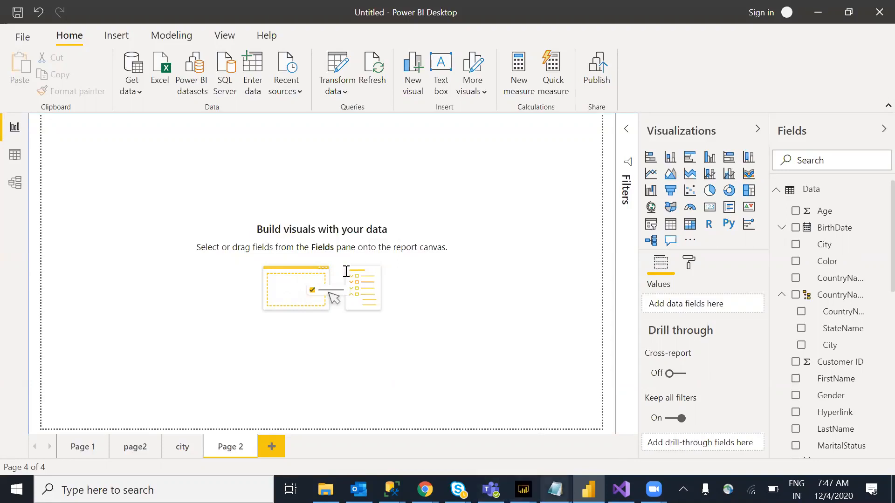
Switch to the Notepad note reading enrollment, maximize its window and delete all its text.
click(556, 489)
click(707, 434)
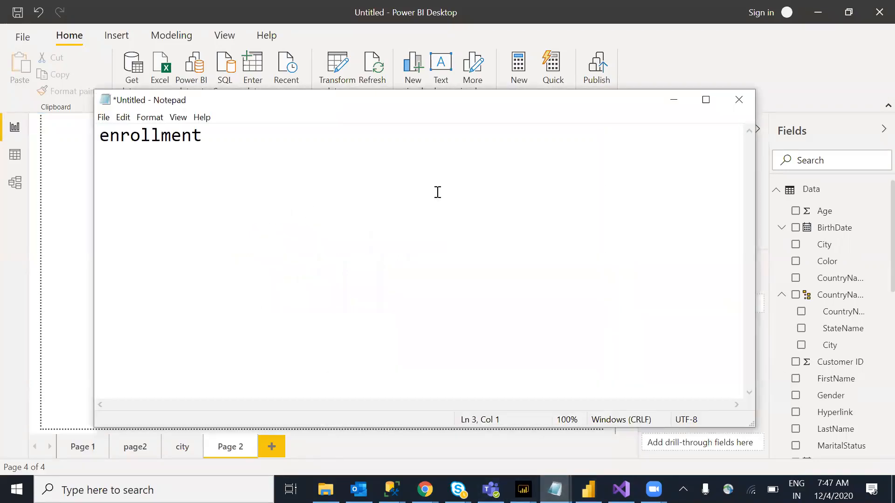
key(ctrl+a)
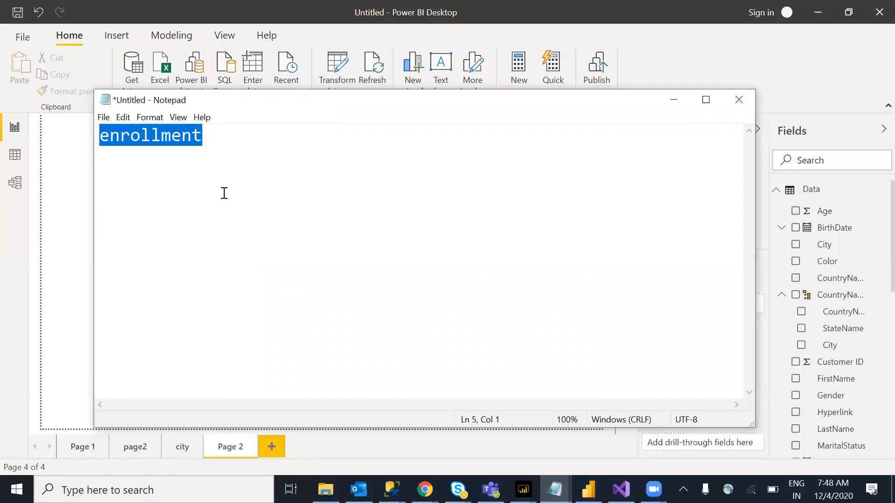
click(706, 99)
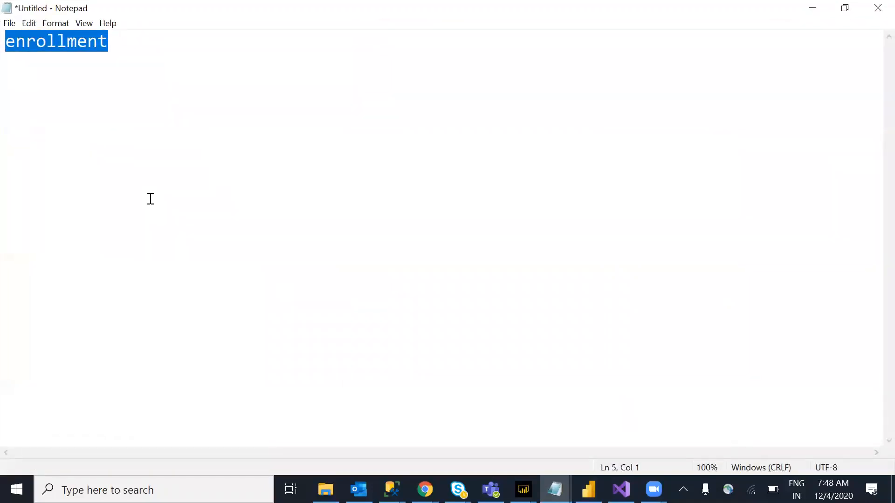
key(Delete)
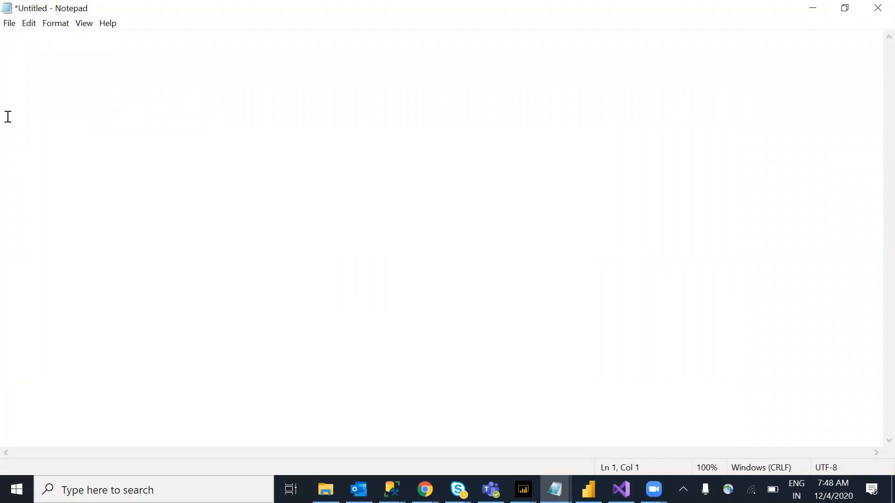
Write the heading DAX with a dashed line beneath it.
text(Measu)
key(BackSpace)
key(BackSpace)
key(BackSpace)
key(BackSpace)
key(BackSpace)
text(DAX)
key(Return)
text(-------------)
key(Return)
Add the line "Data analysis expressions" under the heading.
text(Data analys)
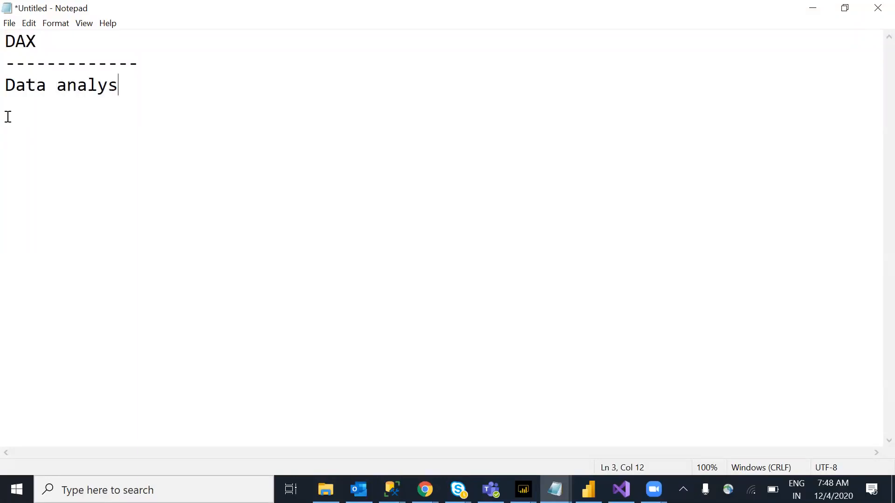
key(BackSpace)
key(BackSpace)
text(ysis expresiions)
key(BackSpace)
key(BackSpace)
key(BackSpace)
key(BackSpace)
key(BackSpace)
text(sions)
key(Return)
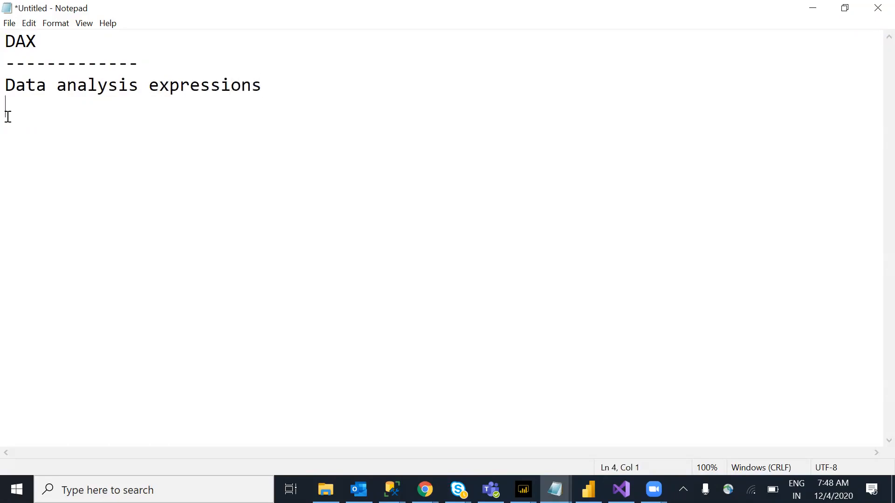
Add the line "its a collections functions" to the DAX notes.
text(it)
key(BackSpace)
text(s a collections functions)
key(Return)
Add the line "by using dax" followed by a blank line.
text(bny suing)
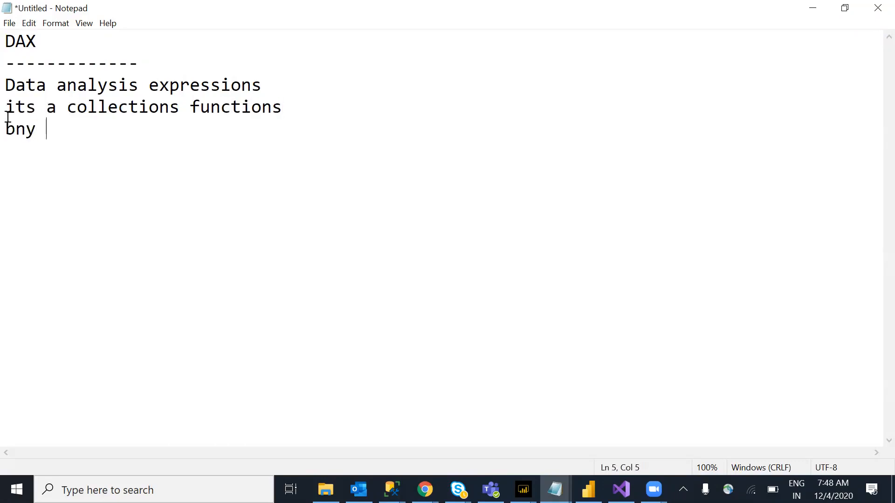
key(BackSpace)
key(BackSpace)
key(BackSpace)
key(BackSpace)
key(BackSpace)
key(BackSpace)
key(BackSpace)
key(BackSpace)
key(BackSpace)
text(y sui)
key(BackSpace)
key(BackSpace)
key(BackSpace)
text(using )
text(dfa)
key(BackSpace)
key(BackSpace)
text(ax)
key(Return)
key(Return)
Begin a numbered list with the text "1. create column/caclualted".
text(1. c)
key(BackSpace)
text(create colum)
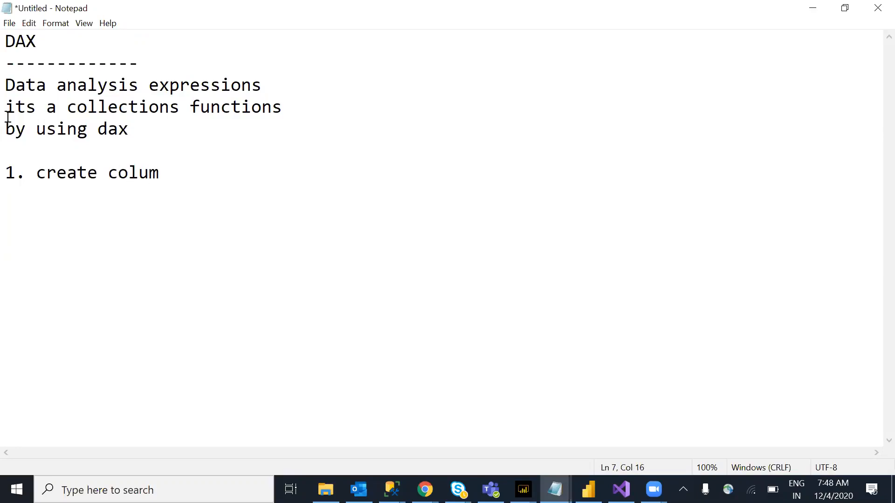
key(BackSpace)
text(mn/caclualted)
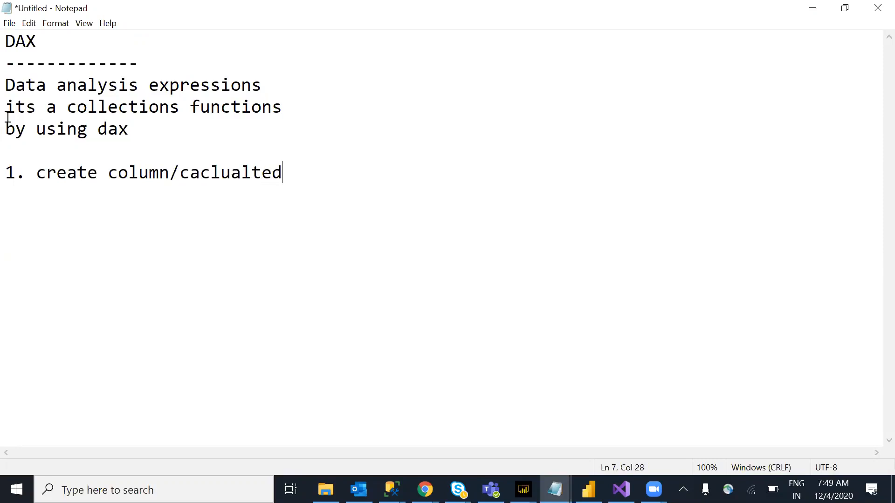
Switch to Power BI Desktop and show the new measure and new column options of the Data table.
key(alt+Tab)
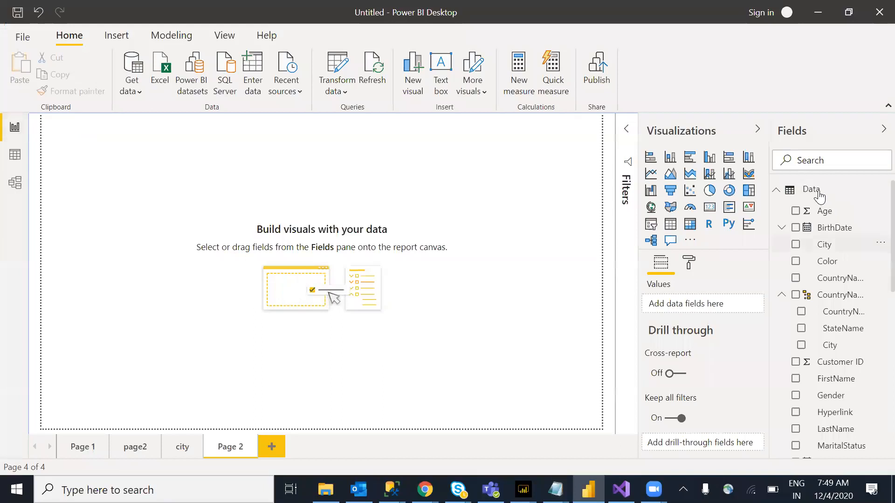
right_click(818, 192)
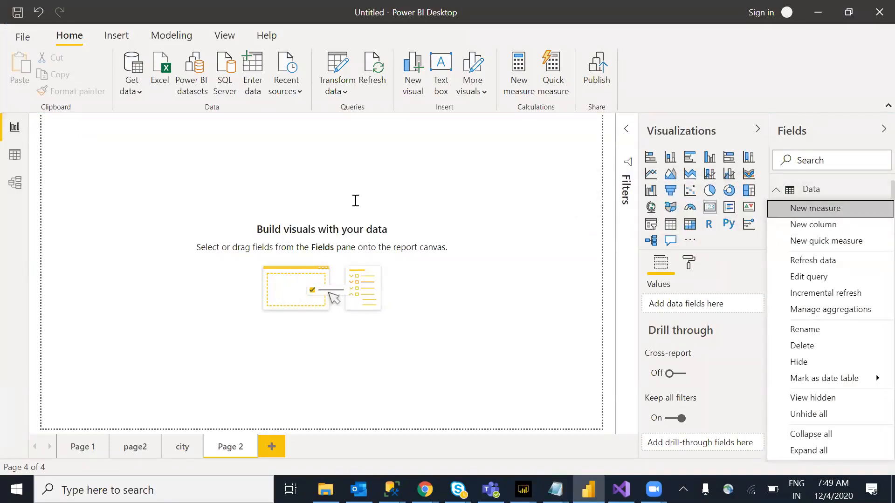
Return to the Notepad notes and complete item 1 as "create column/caclualted column".
key(alt+Tab)
text(column/caclualted colum)
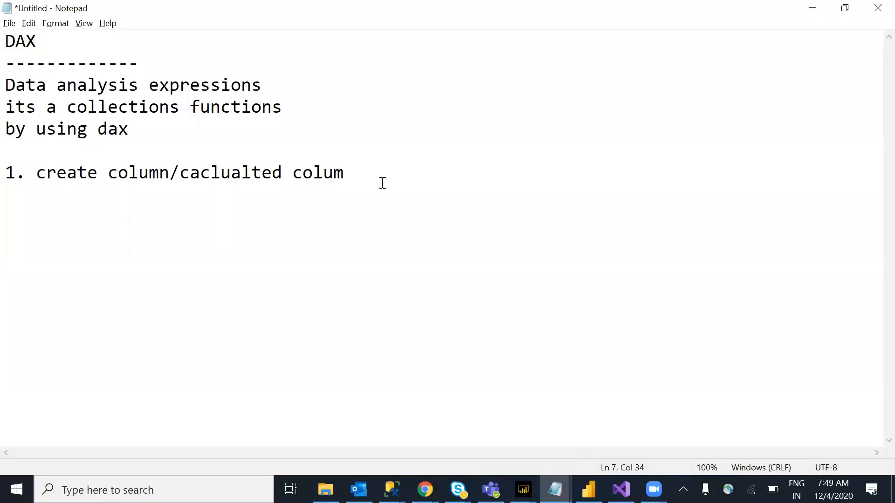
text(n)
key(Return)
Add the list items "2. measure/calculated measure" and "3. tables".
text(2. measure.)
key(BackSpace)
text(a)
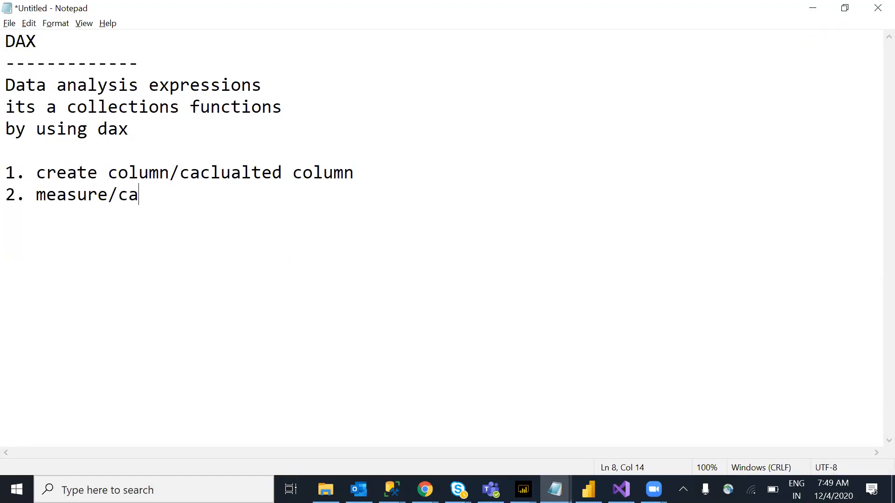
text(lculated ,)
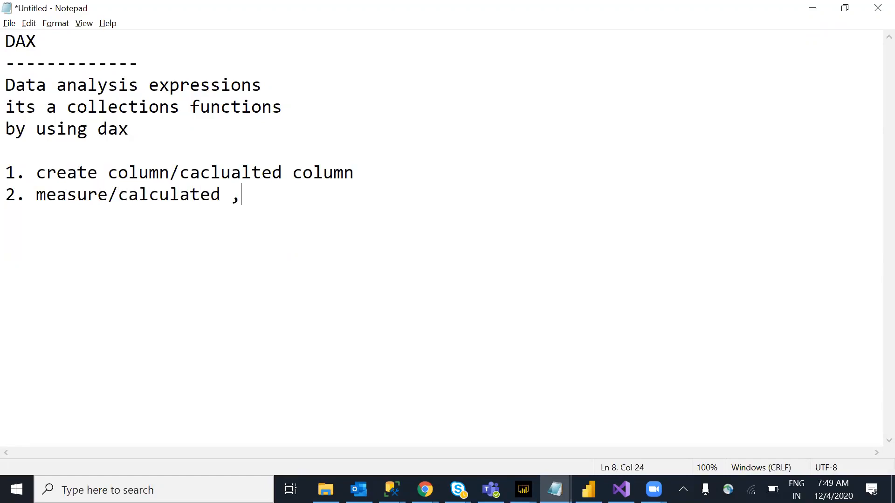
key(BackSpace)
text(measure)
key(Return)
text(3. tables)
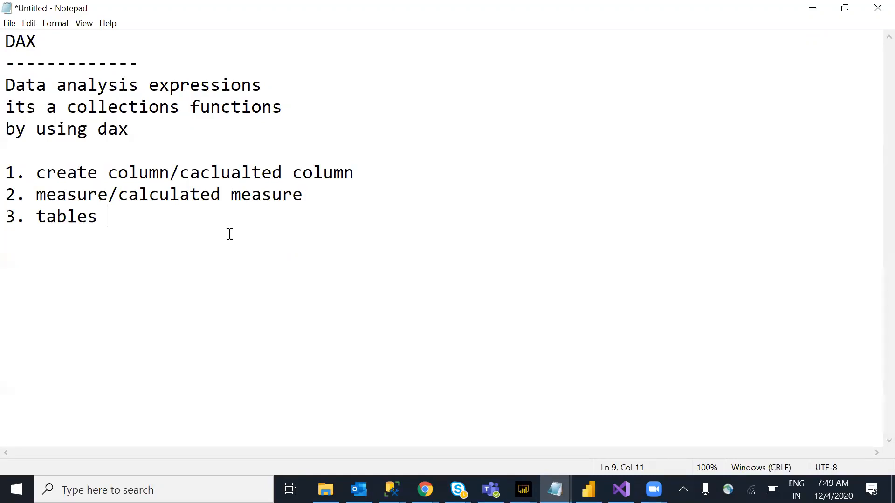
click(391, 490)
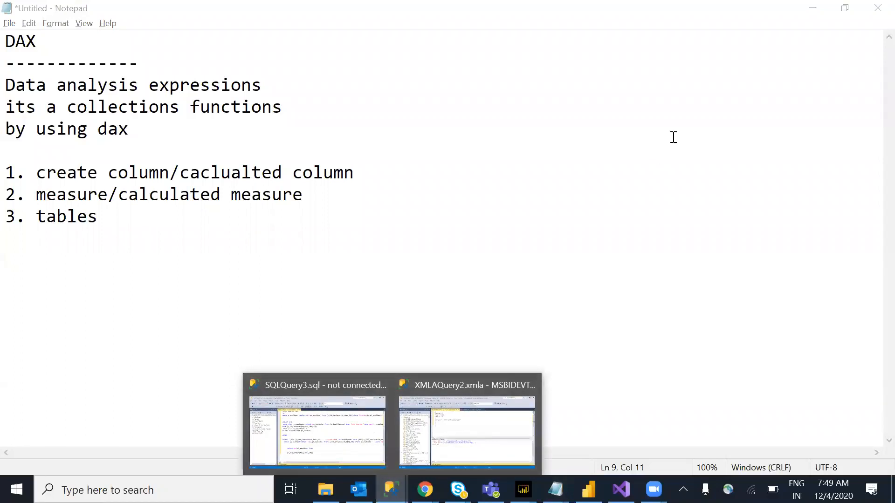
click(435, 202)
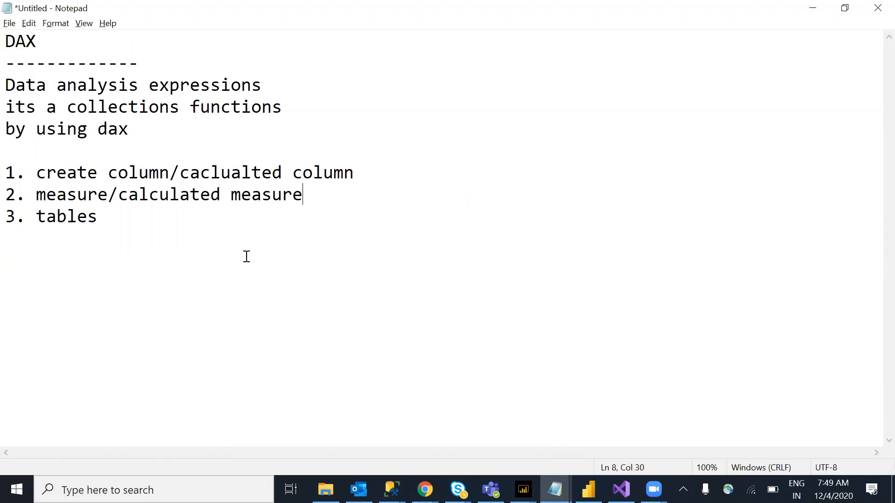
Highlight the "by using dax" line and the calculated measure item in turn, adding three line breaks after the tables item.
drag(13, 130, 176, 128)
click(225, 212)
key(Return)
key(Return)
key(Return)
drag(338, 200, 18, 200)
click(110, 252)
Switch to Power BI Desktop and create a new measure in the Data table.
key(alt+Tab)
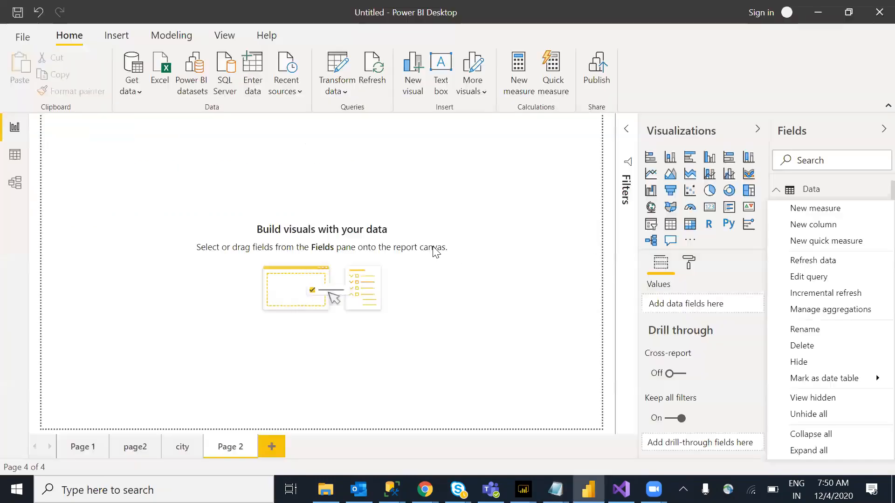
click(498, 216)
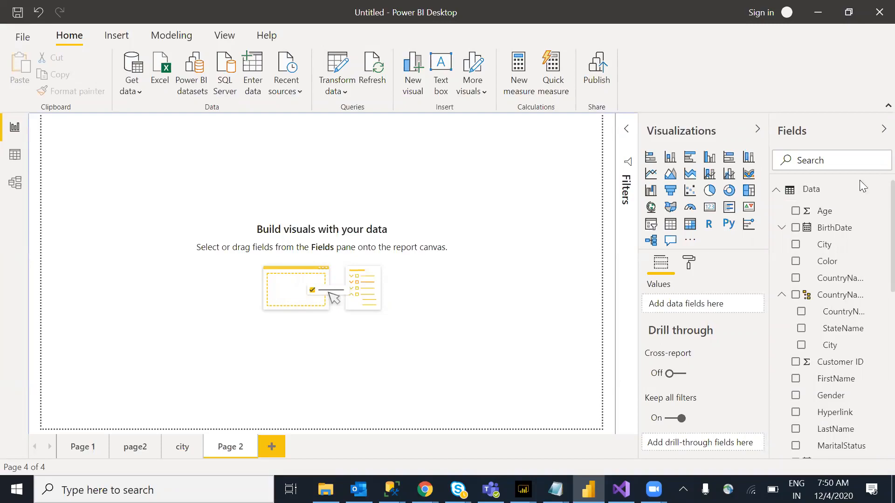
right_click(819, 195)
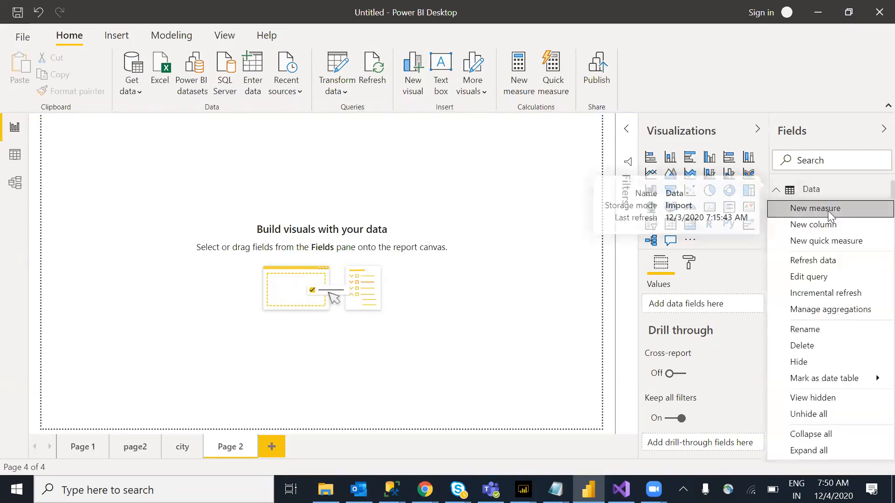
click(849, 212)
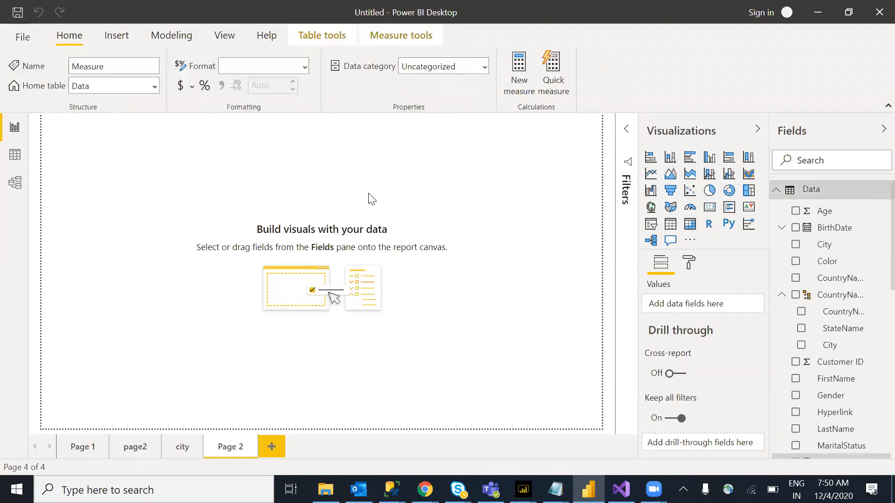
Name the new measure totalcusmoter and start its formula with the DISTINCTCOUNT function.
click(160, 128)
drag(160, 127, 90, 136)
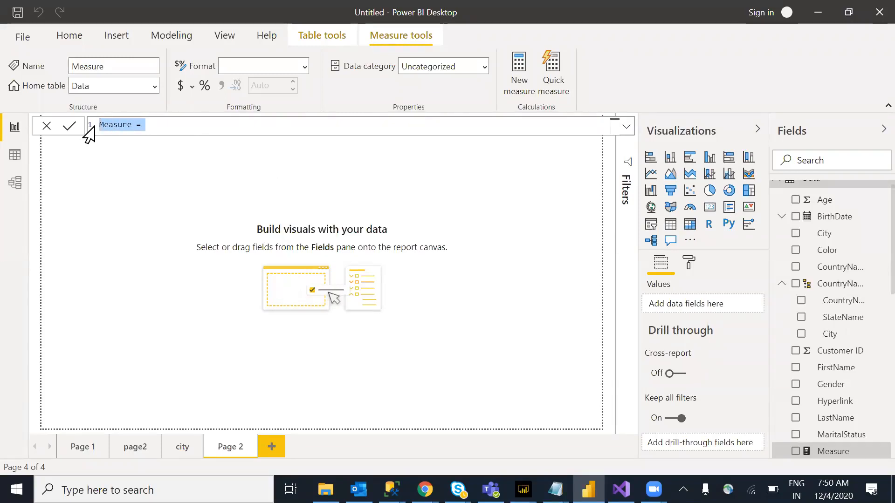
text(totalc)
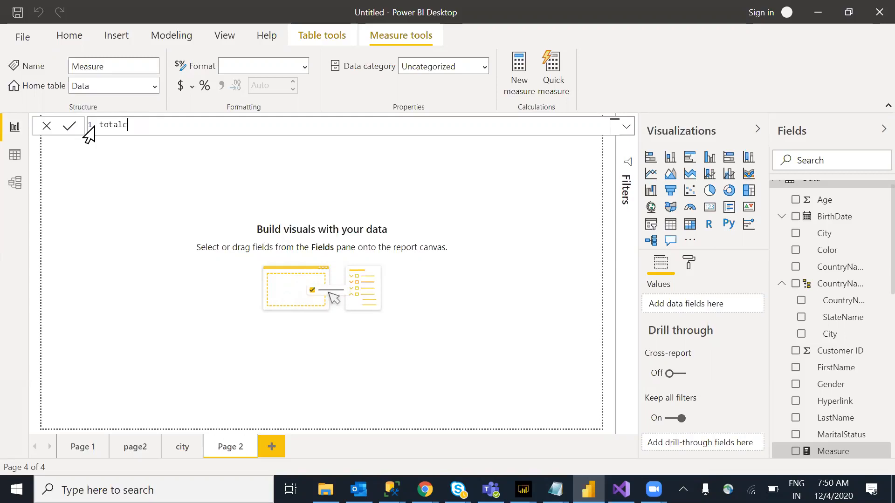
text(usmoter=disc)
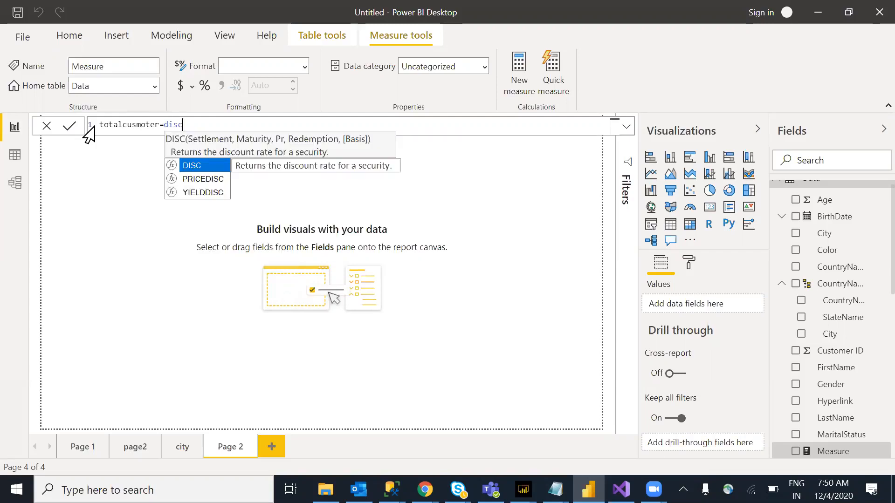
key(BackSpace)
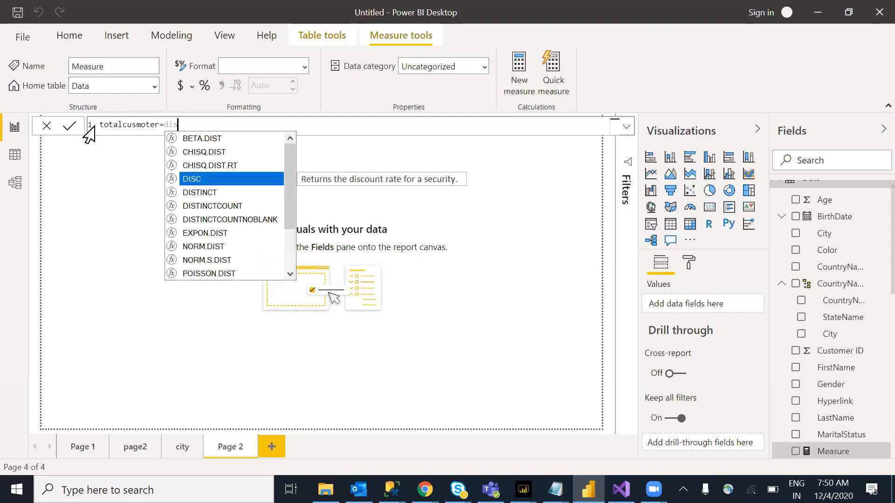
text(tinct)
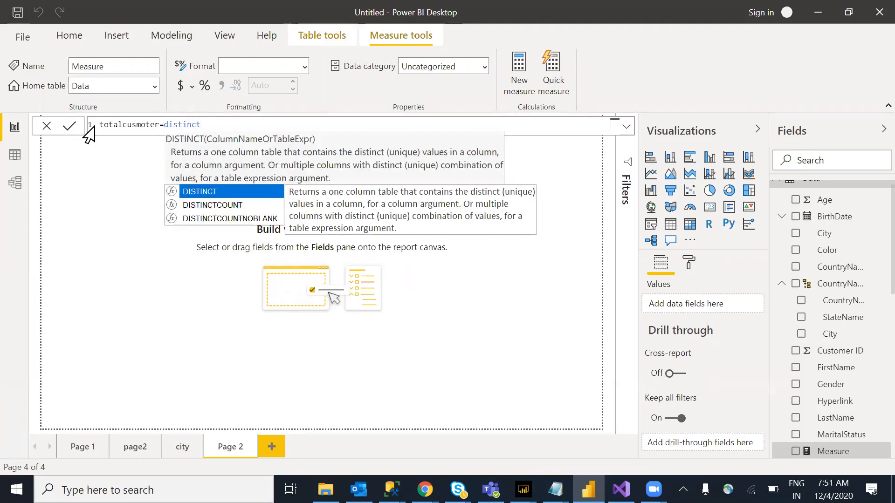
key(Down)
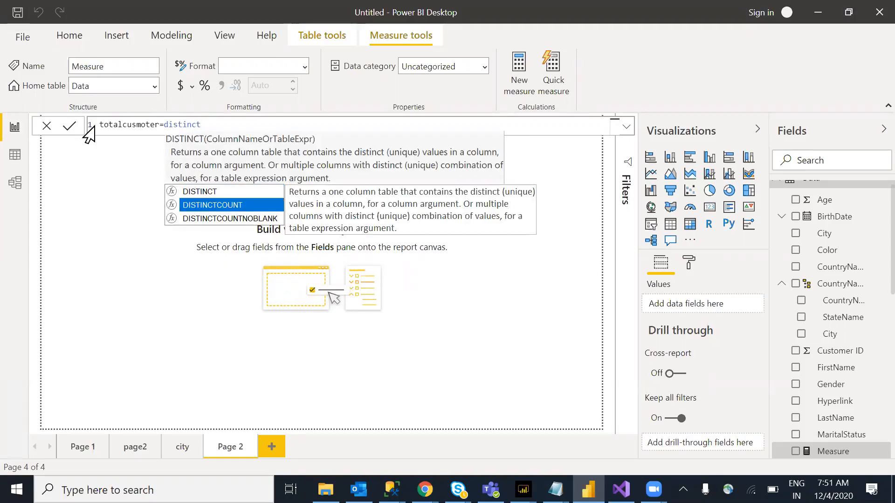
key(Tab)
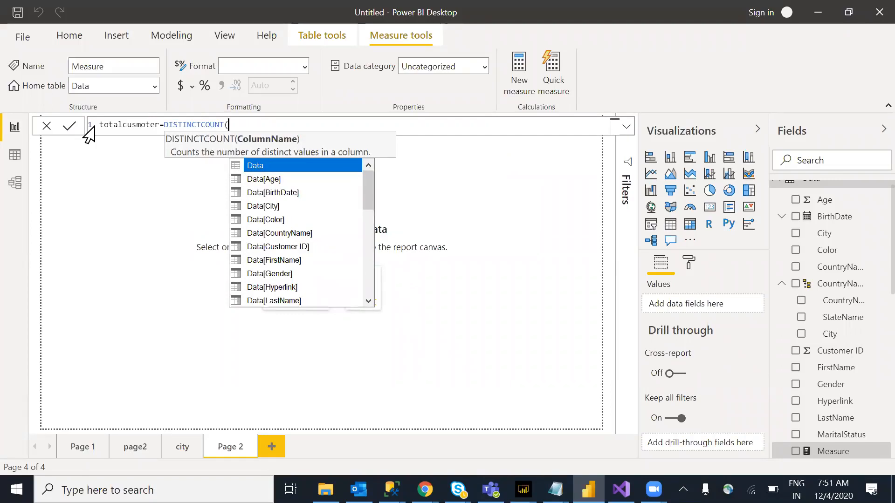
key(Escape)
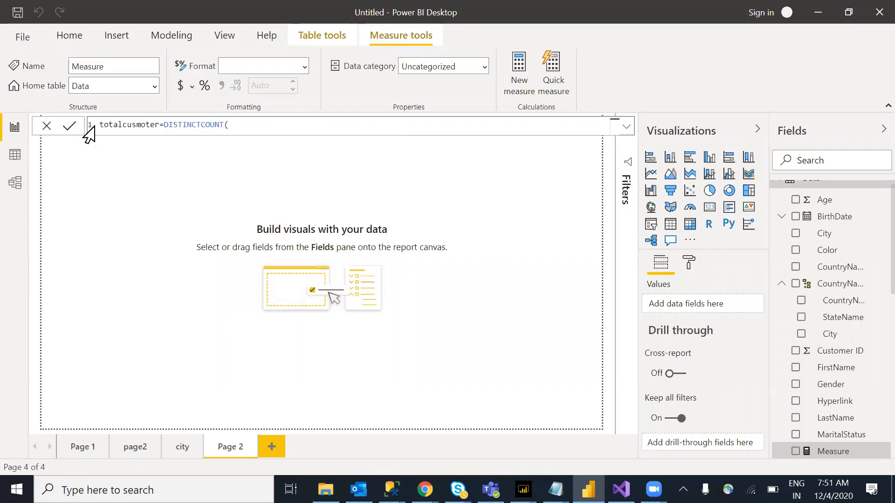
drag(439, 207, 455, 282)
drag(626, 182, 626, 191)
drag(751, 181, 786, 173)
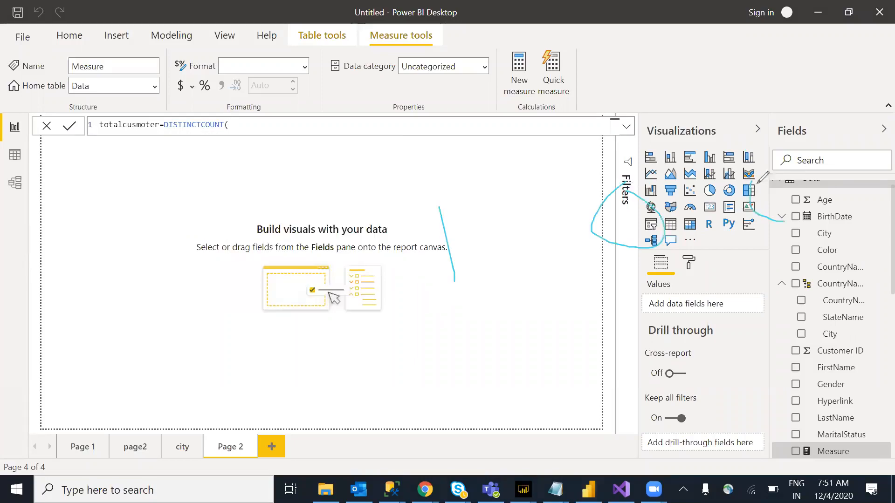
mouse_move(461, 321)
mouse_down()
mouse_move(520, 291)
mouse_move(562, 310)
mouse_up()
drag(612, 290, 654, 275)
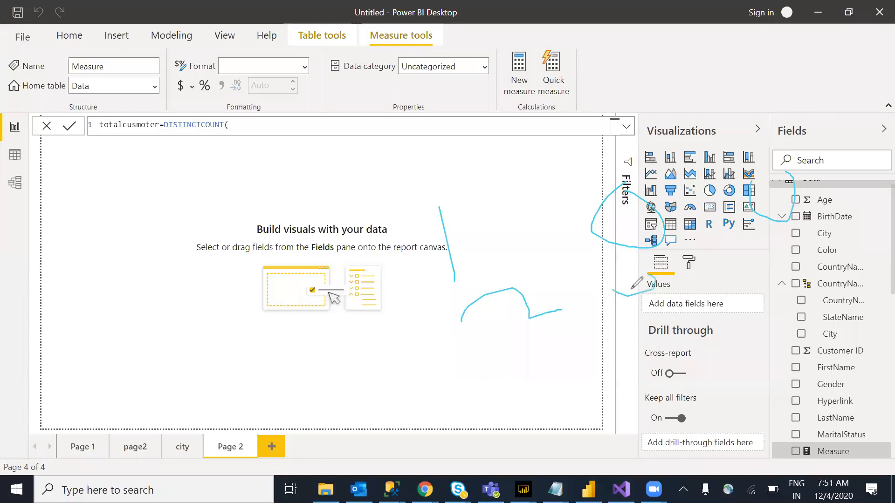
drag(748, 250, 791, 193)
drag(485, 338, 505, 385)
click(637, 321)
drag(689, 326, 679, 346)
drag(788, 283, 793, 351)
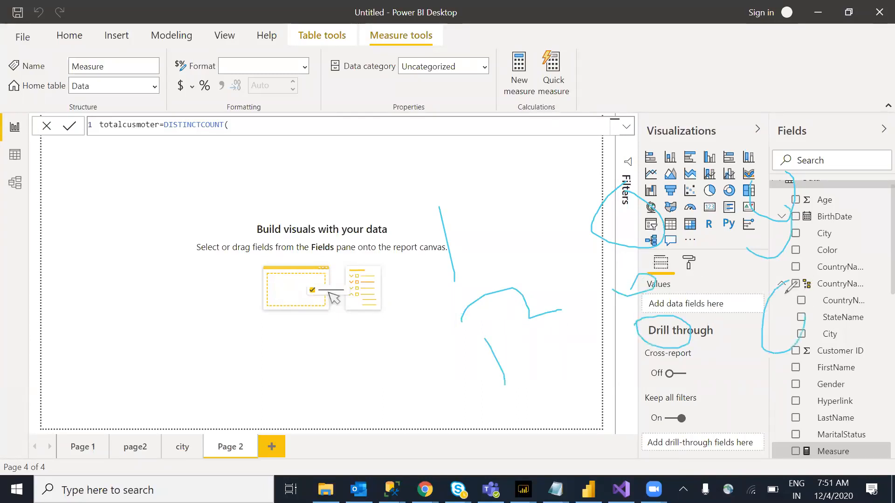
drag(512, 429, 530, 459)
drag(664, 379, 694, 355)
mouse_move(770, 377)
mouse_down()
mouse_move(799, 404)
mouse_move(774, 377)
mouse_up()
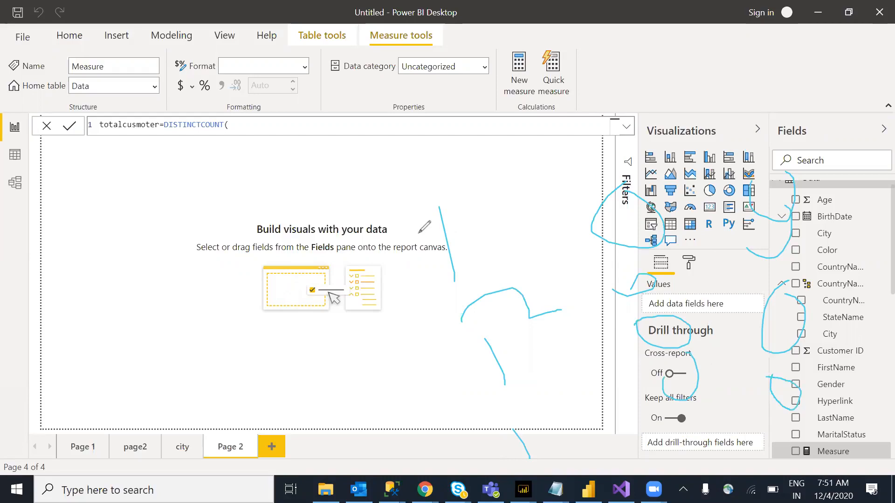
click(165, 262)
drag(165, 262, 216, 258)
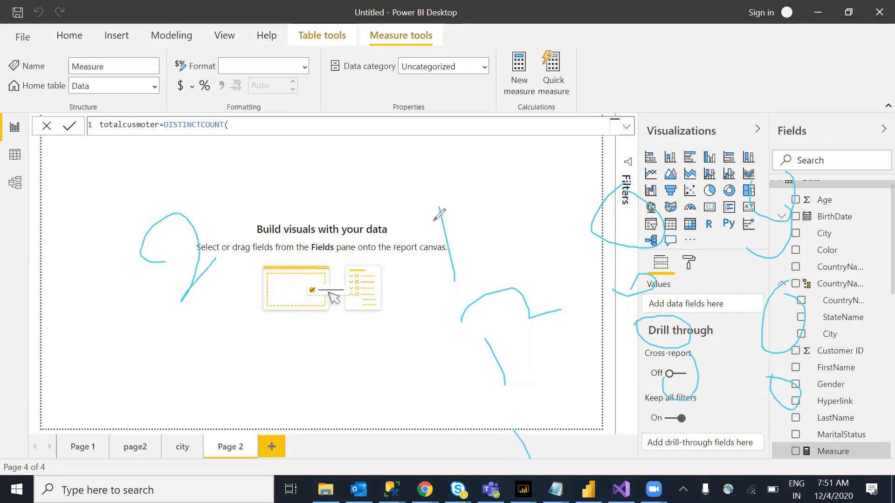
drag(429, 203, 448, 246)
drag(481, 334, 494, 361)
drag(530, 459, 551, 489)
mouse_move(440, 233)
mouse_down()
mouse_move(429, 184)
mouse_move(438, 240)
mouse_up()
mouse_move(537, 275)
mouse_down()
mouse_move(530, 317)
mouse_move(557, 310)
mouse_up()
drag(219, 371, 250, 377)
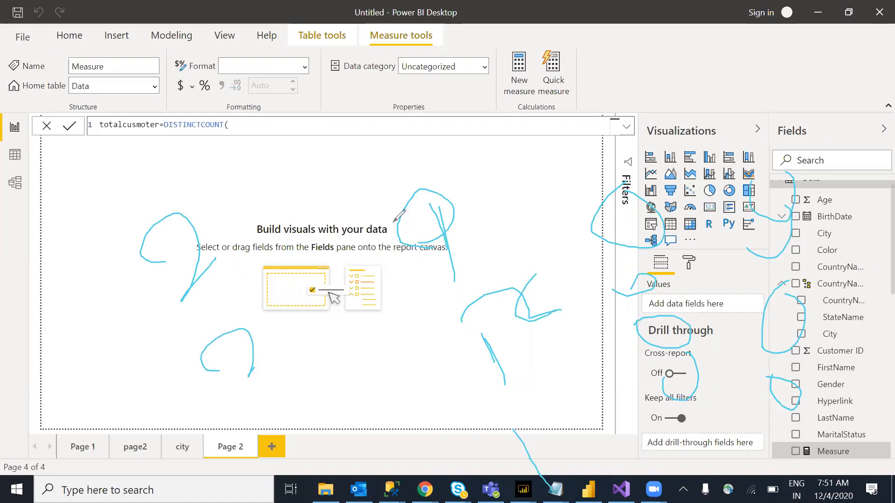
mouse_move(337, 136)
mouse_down()
mouse_move(359, 152)
mouse_move(373, 182)
mouse_up()
mouse_move(290, 112)
mouse_down()
mouse_move(308, 126)
mouse_move(287, 144)
mouse_up()
mouse_move(473, 127)
mouse_down()
mouse_move(489, 145)
mouse_move(495, 122)
mouse_up()
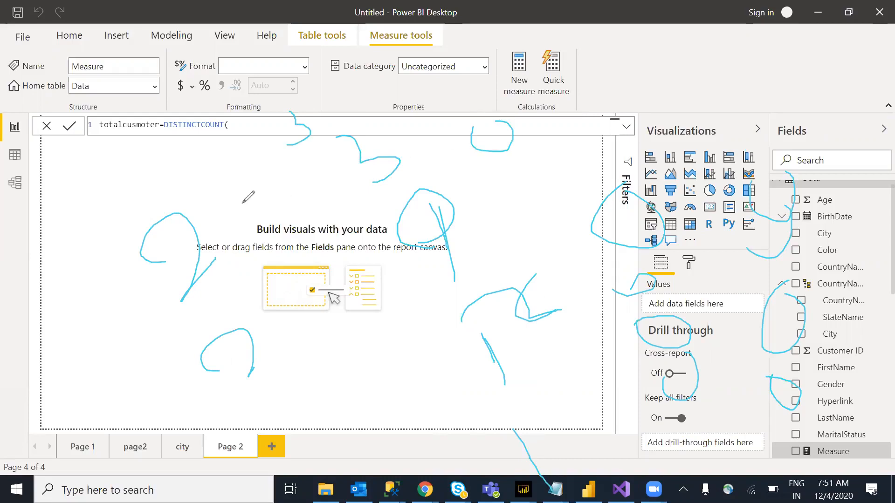
drag(438, 231, 451, 269)
click(660, 105)
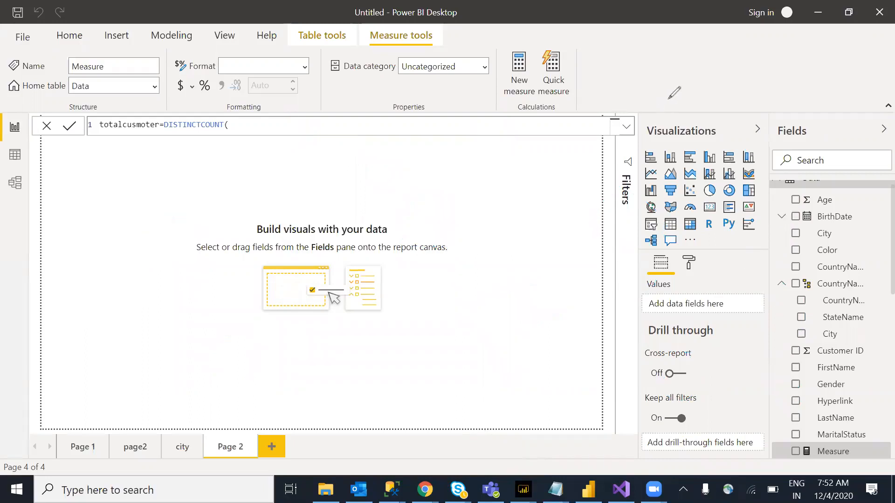
Complete the totalcusmoter formula with Data[Customer ID] as the DISTINCTCOUNT column and commit the measure.
click(287, 130)
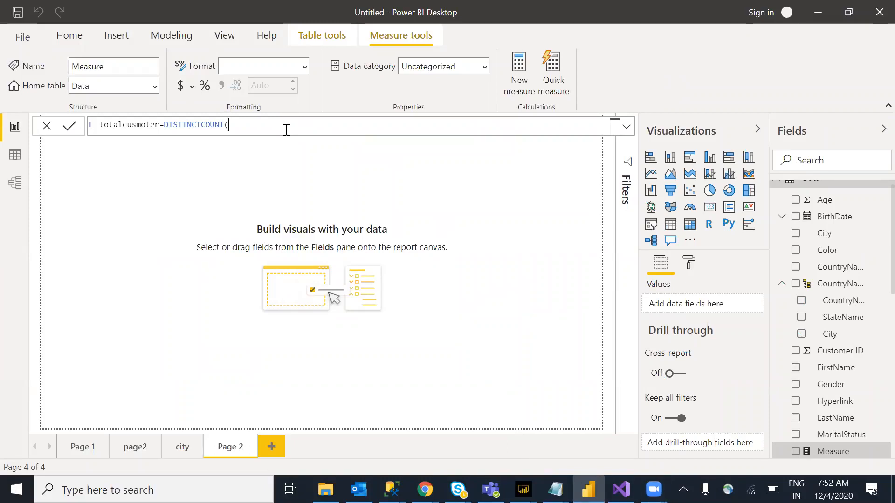
text(data[)
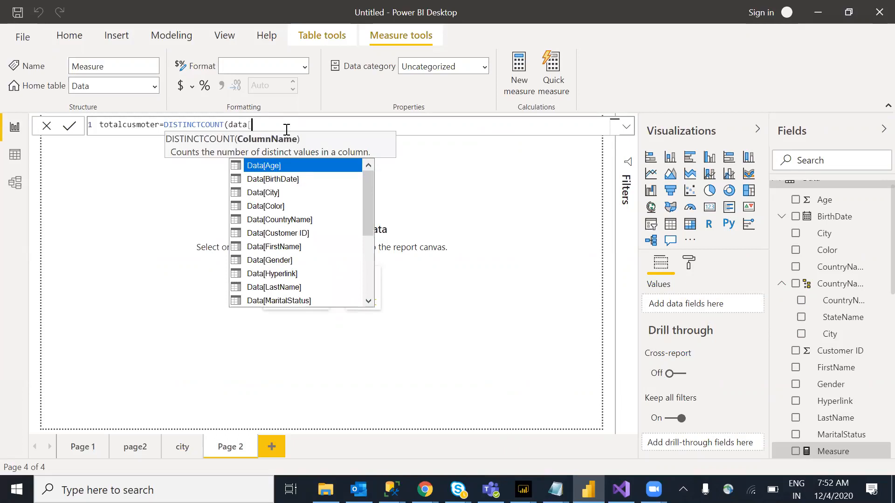
text(cu)
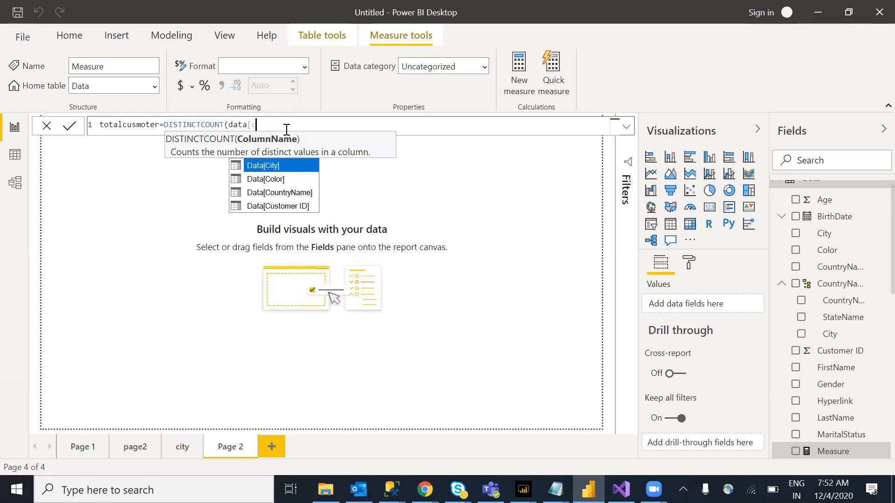
key(Tab)
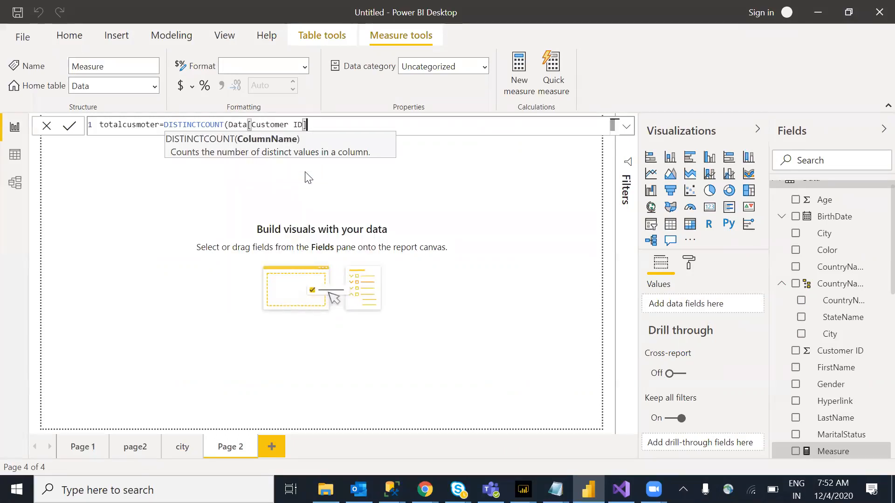
text())
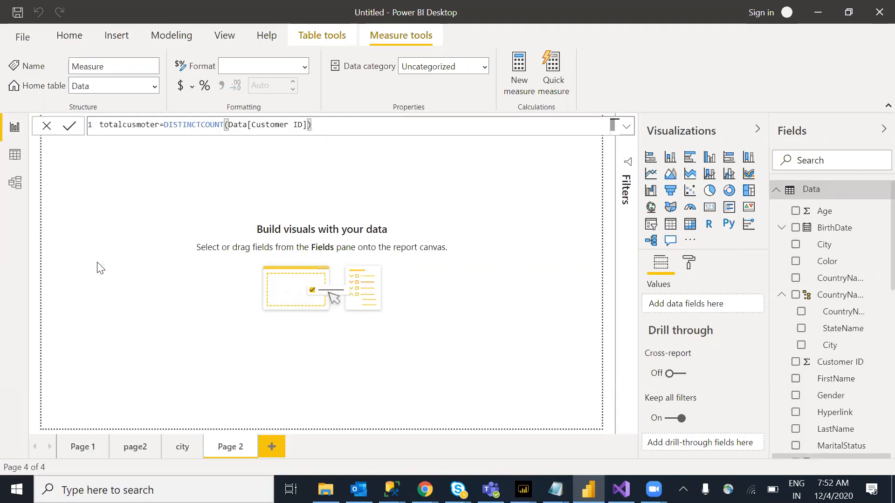
key(Return)
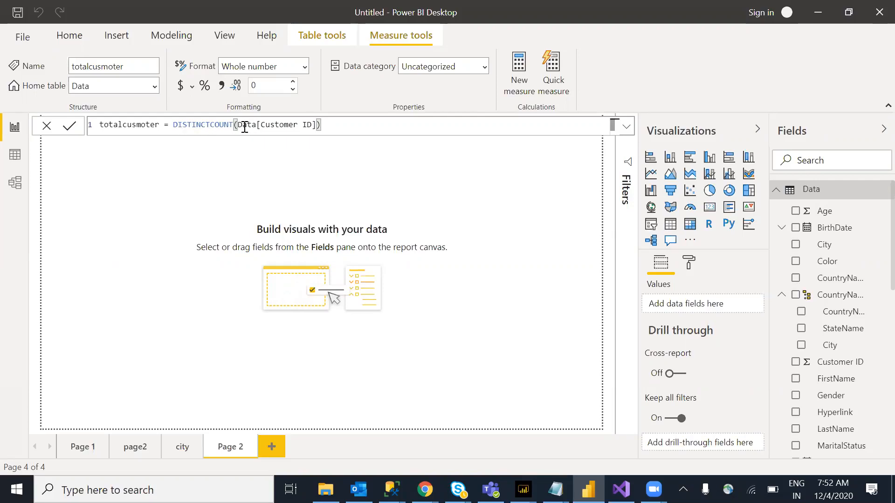
click(260, 126)
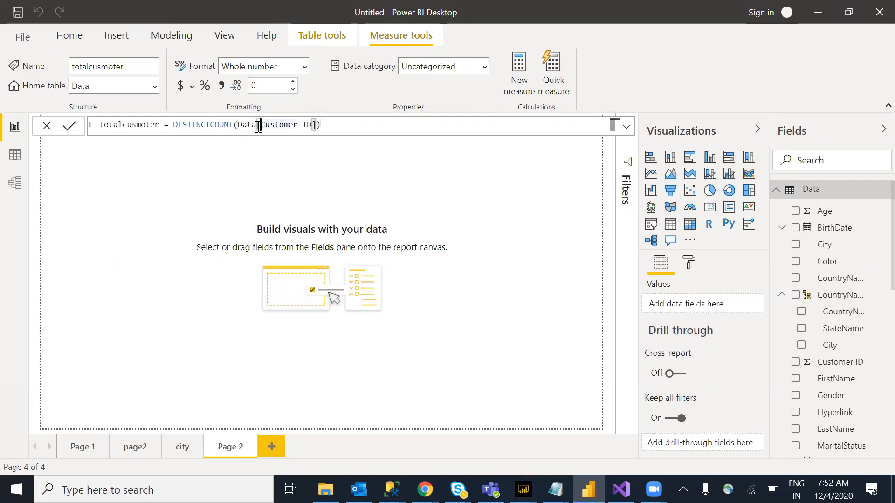
click(331, 124)
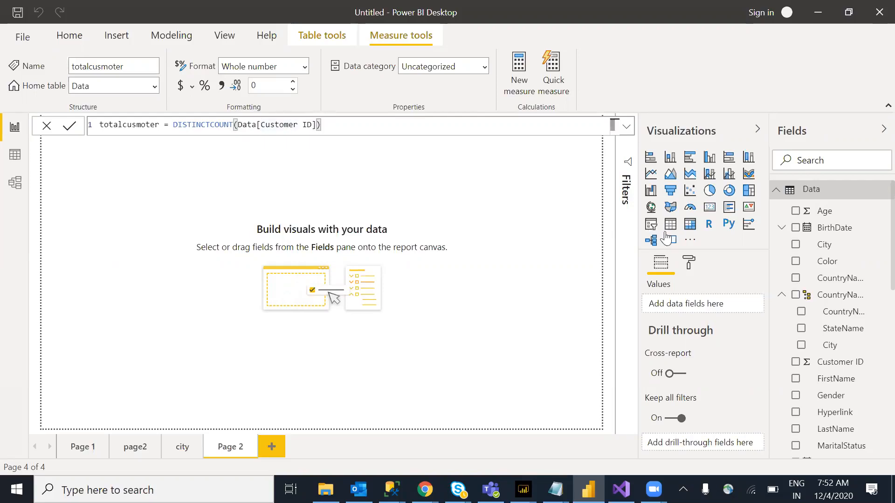
Add a Card visual to the upper part of Page 2 and fill it with the totalcusmoter measure.
click(709, 208)
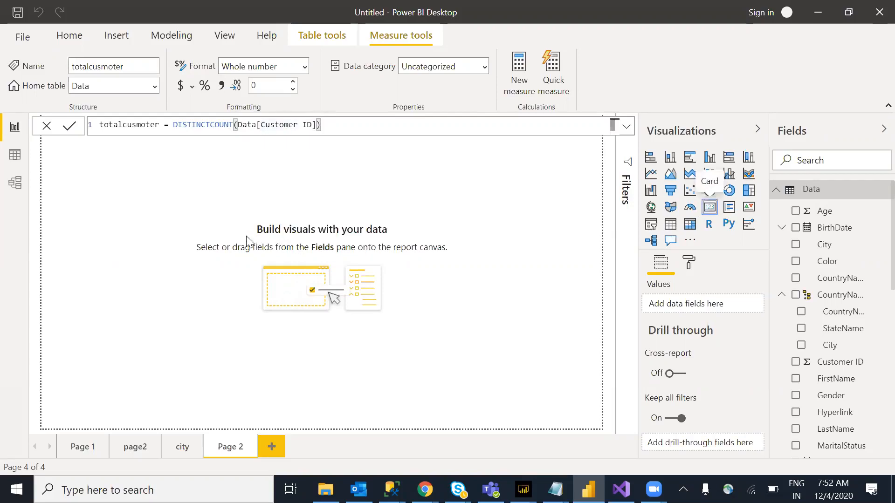
drag(125, 210, 439, 236)
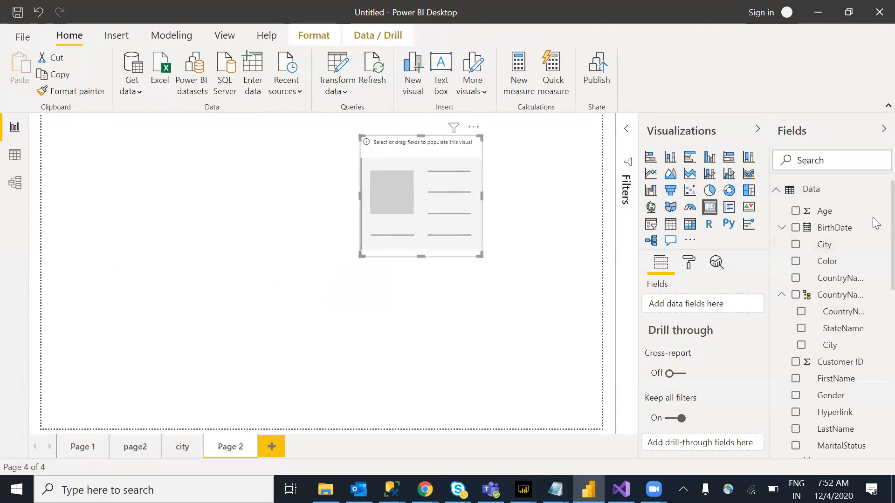
scroll(874, 299, down, 4)
scroll(875, 347, down, 5)
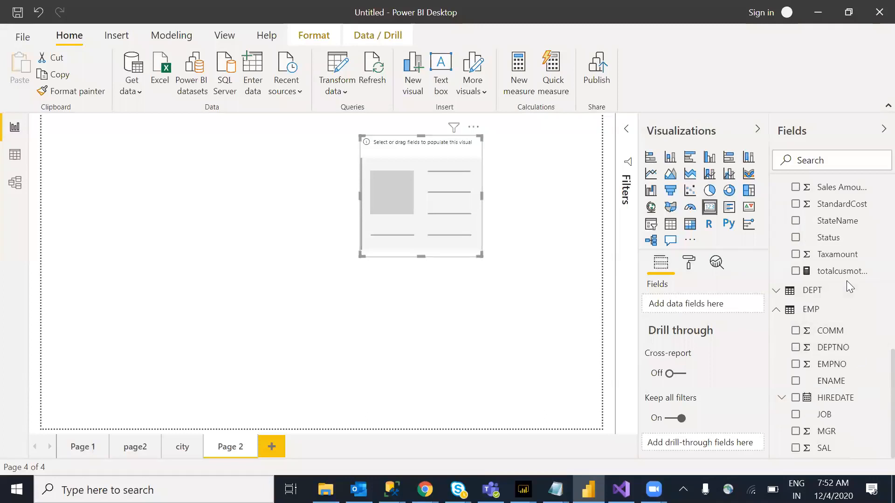
drag(685, 252, 444, 226)
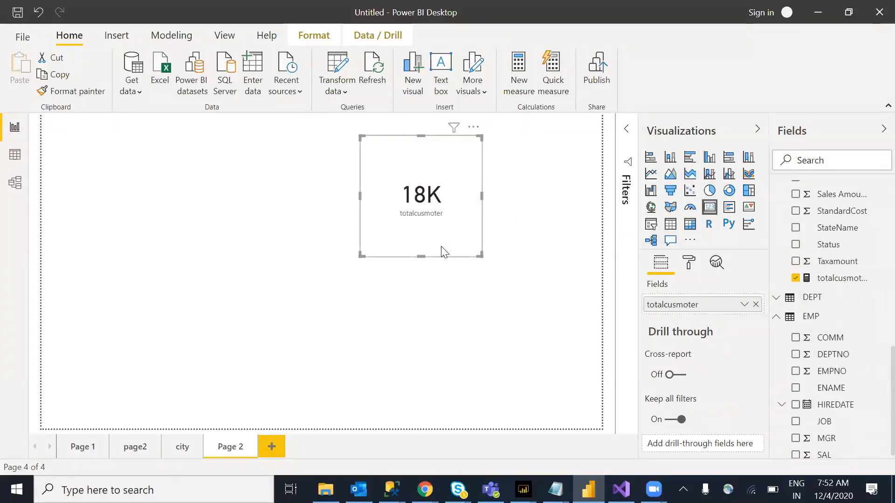
Reduce the height of the totalcusmoter card, move it toward the canvas's right side and deselect it.
drag(422, 255, 420, 213)
drag(440, 154, 508, 189)
click(342, 237)
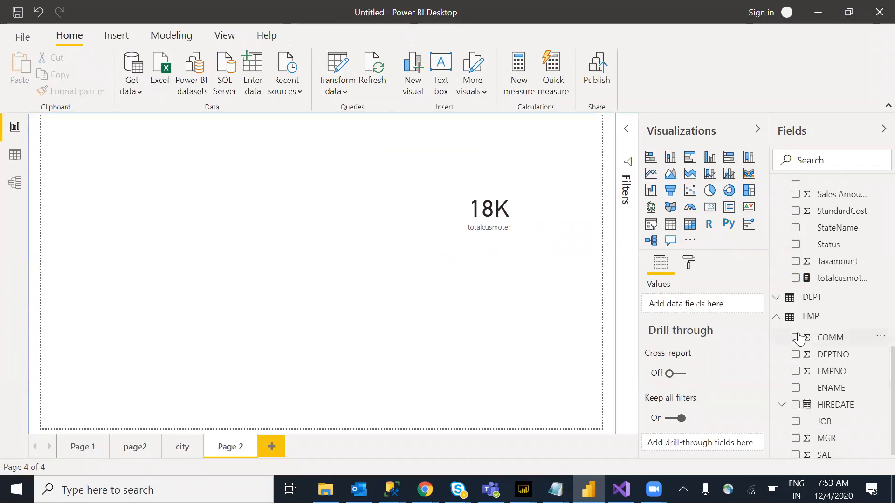
Create a new measure in the Data table, name it totaltrnsactions and start its formula with the COUNT function.
scroll(876, 392, up, 15)
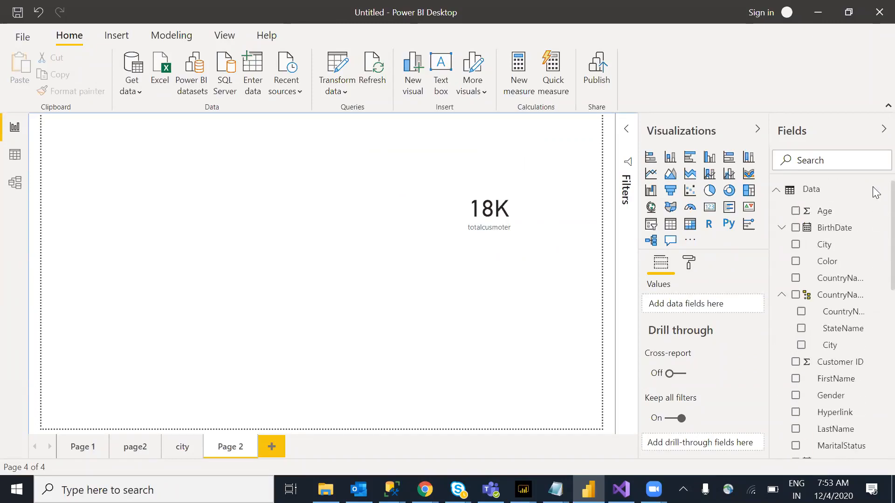
right_click(824, 190)
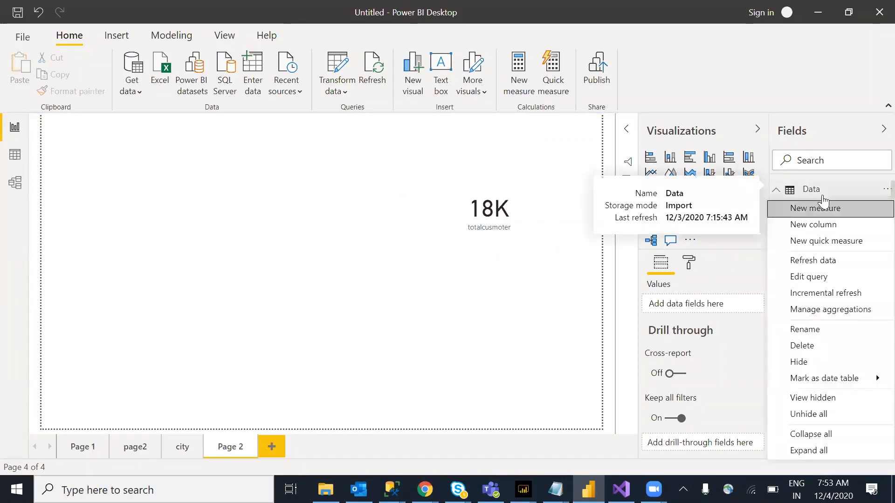
key(Escape)
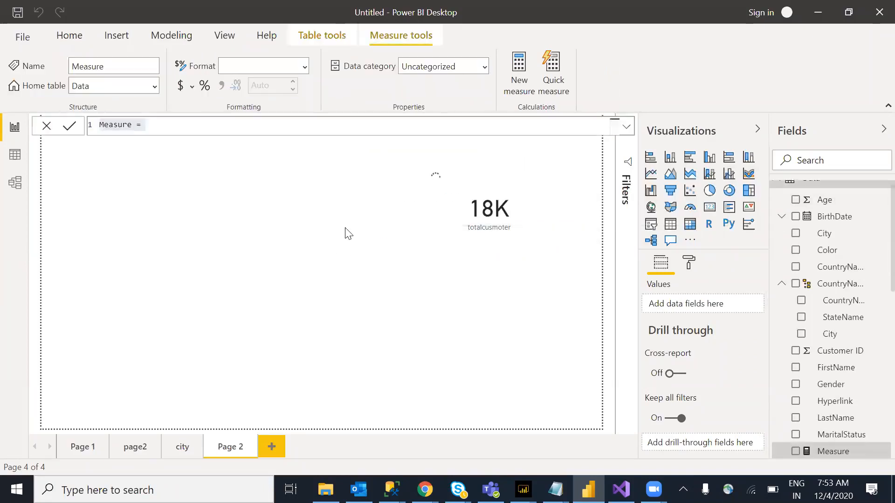
drag(164, 125, 84, 135)
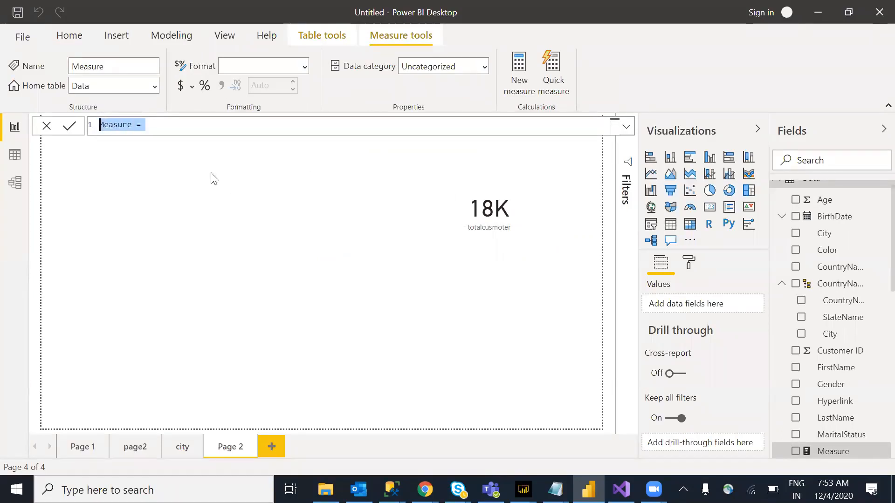
click(159, 128)
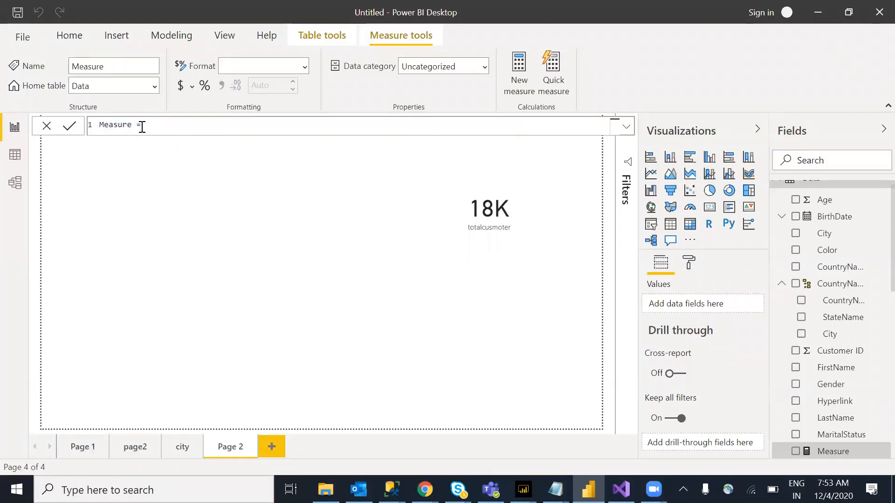
drag(142, 127, 85, 136)
text(totaltrnsactions=count)
key(Tab)
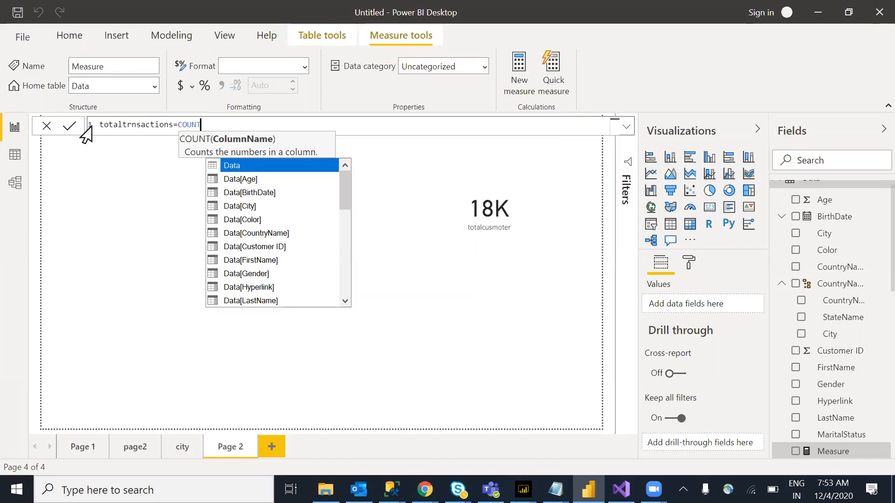
Change the totaltrnsactions function to COUNTROWS, give it the Data table as argument and commit the measure.
key(BackSpace)
key(BackSpace)
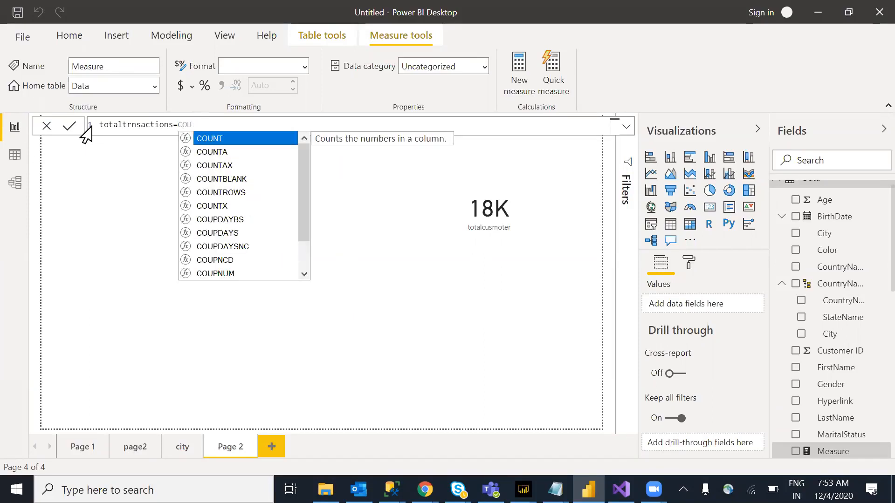
text(nt)
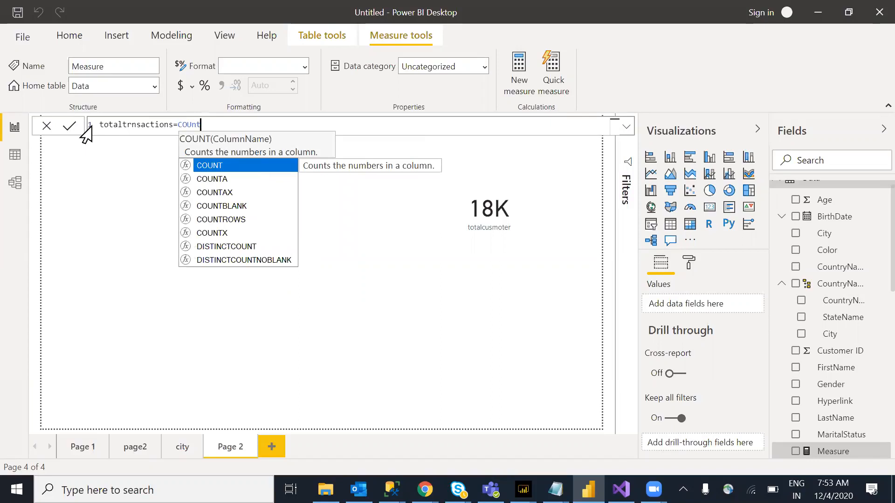
text(ro)
key(Tab)
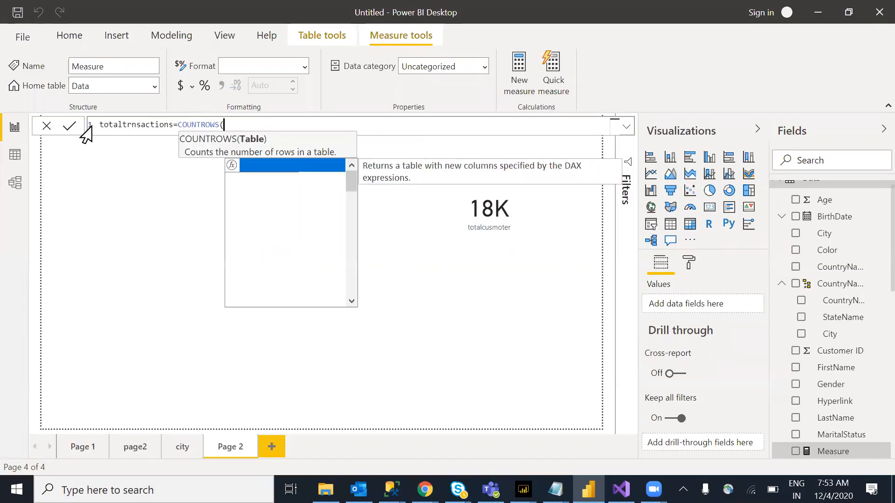
text(data)
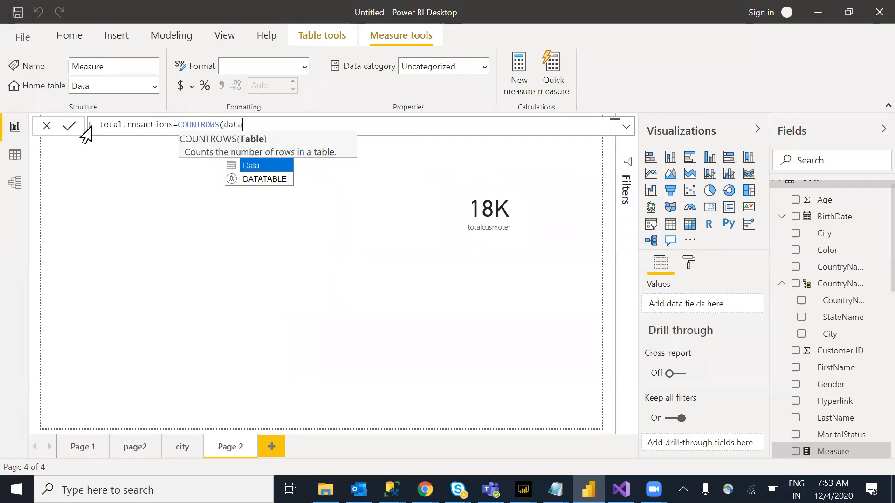
text())
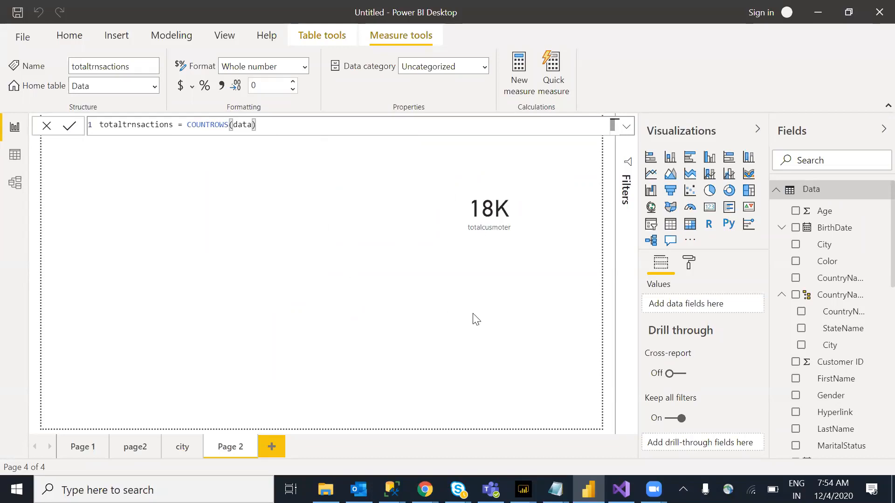
Add a Card visual beside the totalcusmoter card on Page 2 and fill it with the totaltrnsactions measure.
click(700, 249)
click(709, 207)
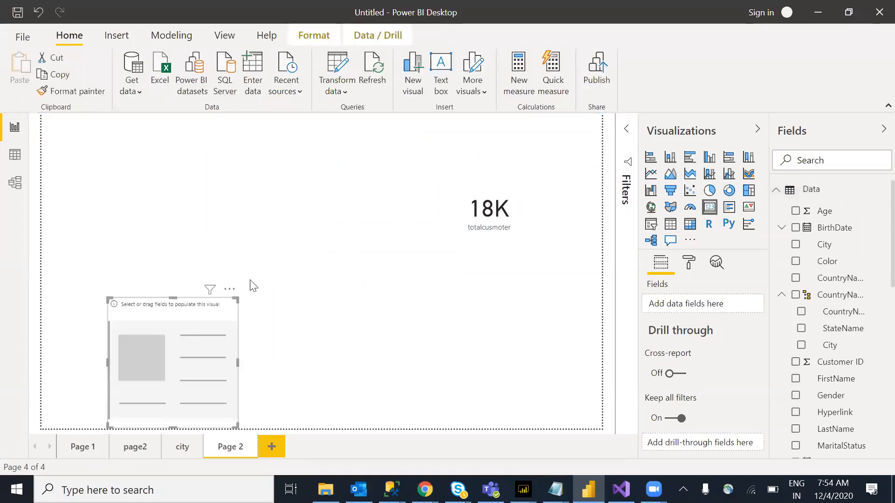
scroll(873, 364, down, 7)
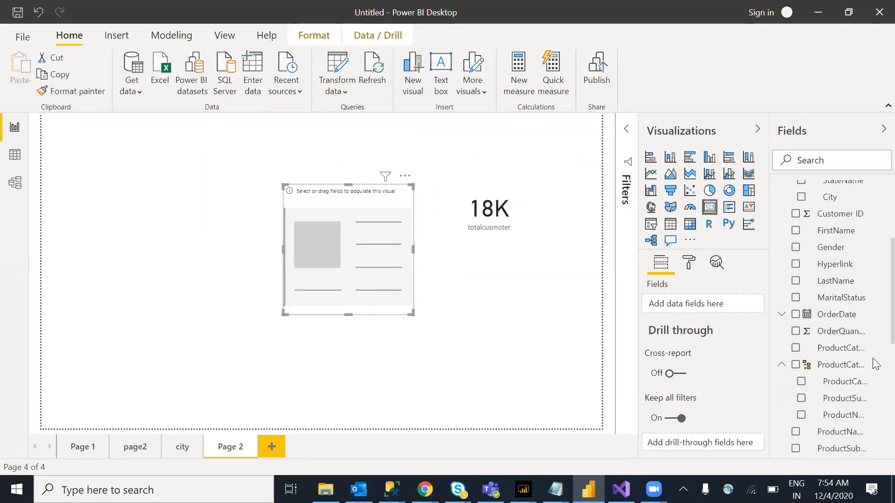
drag(825, 374, 384, 270)
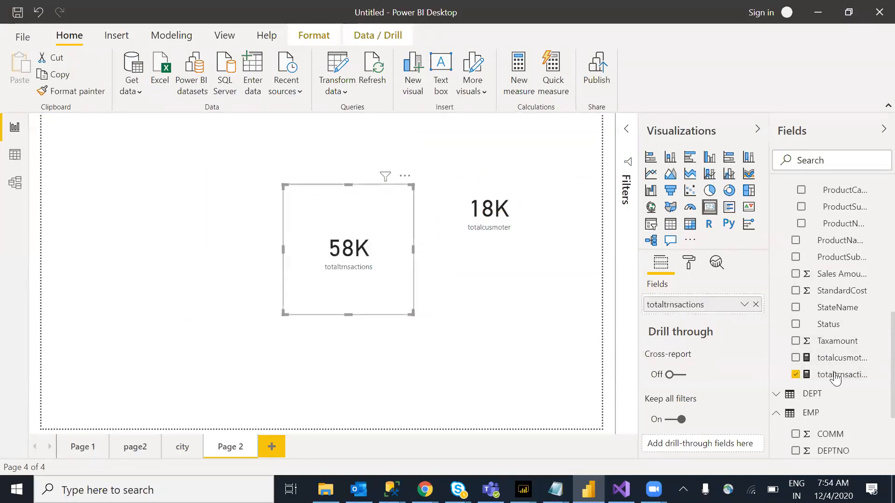
Reduce the height of the totaltrnsactions card to line up with the totalcusmoter card and deselect it.
drag(409, 313, 420, 233)
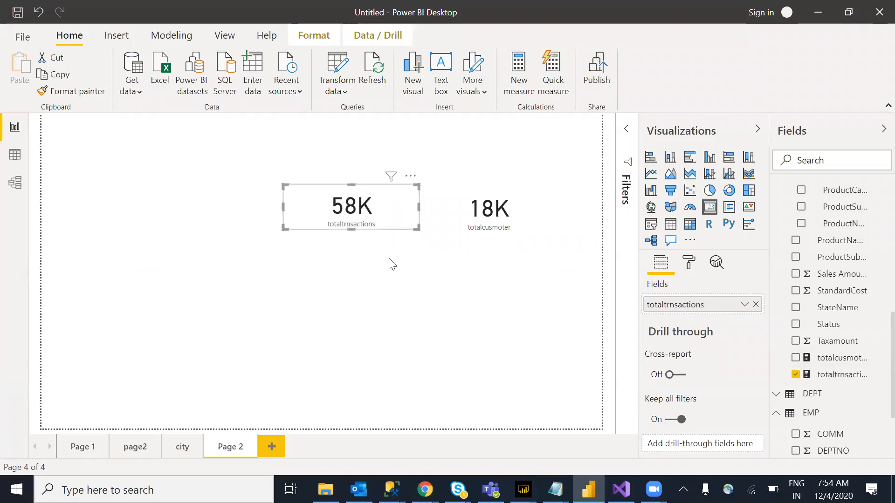
click(351, 294)
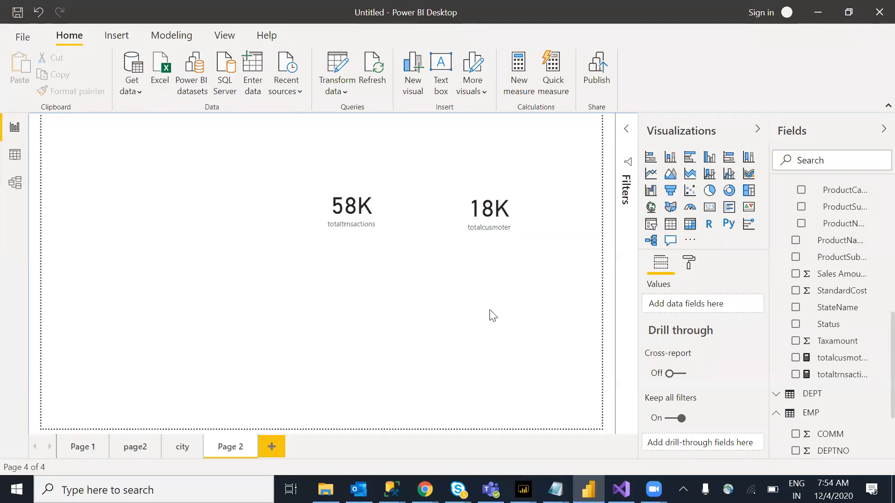
click(395, 228)
click(546, 252)
Create a new measure in the Data table, name it totalsales and start its formula with the SUM function.
scroll(876, 251, up, 5)
scroll(875, 252, up, 2)
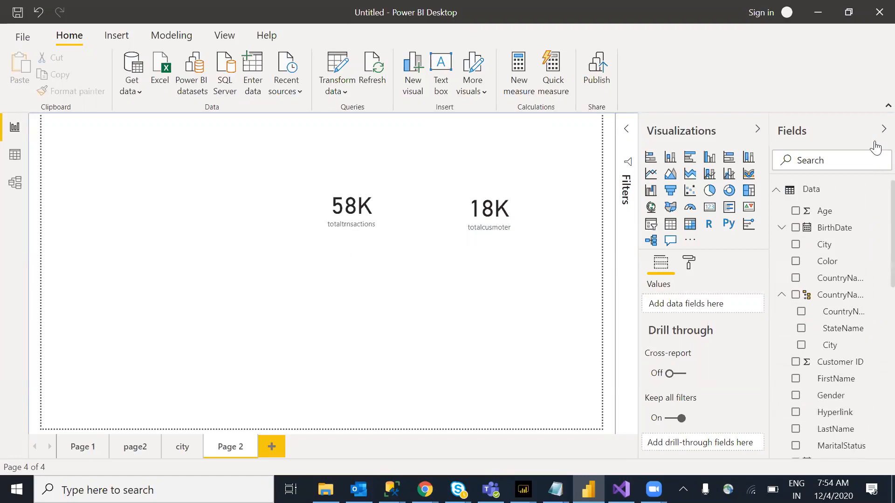
right_click(814, 192)
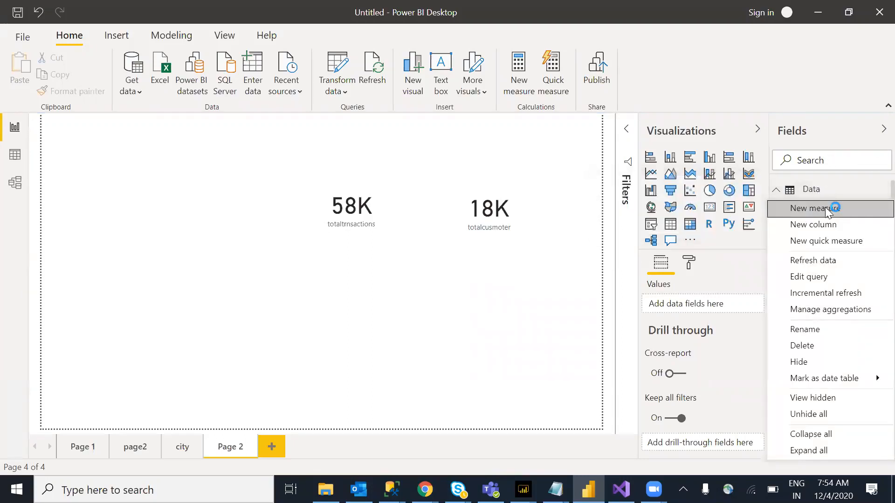
click(825, 207)
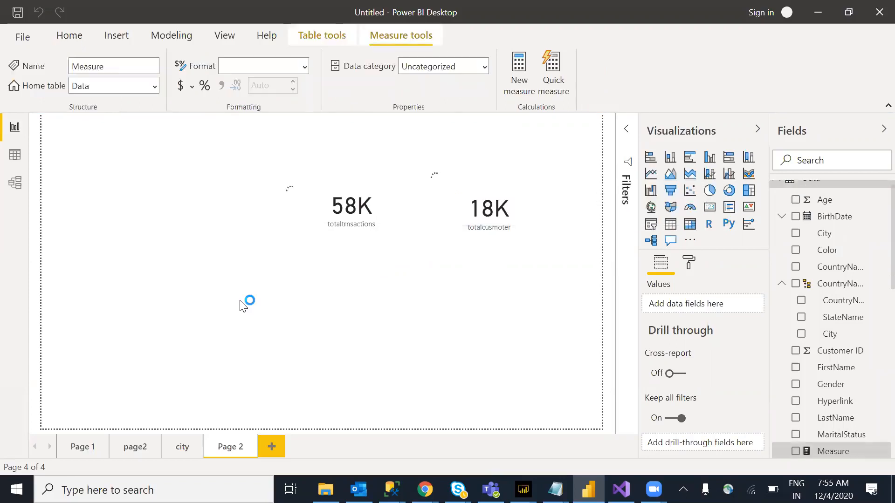
drag(154, 125, 81, 128)
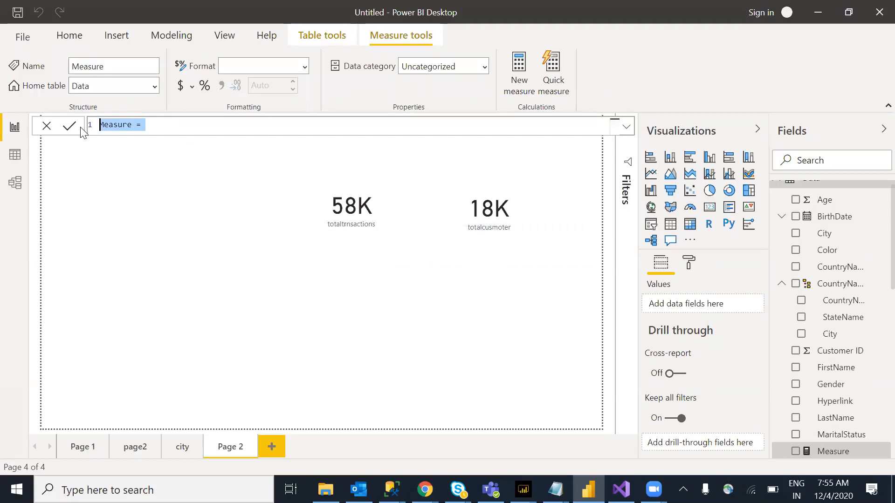
text(tota)
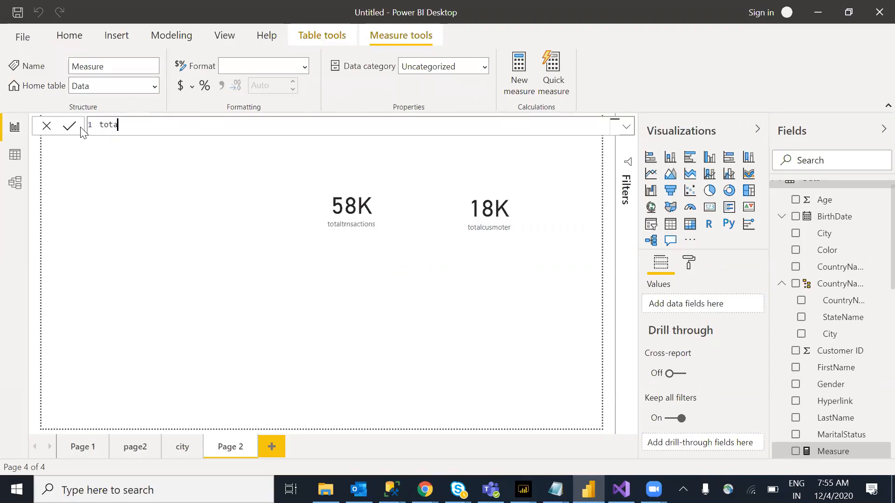
text(lsales=su)
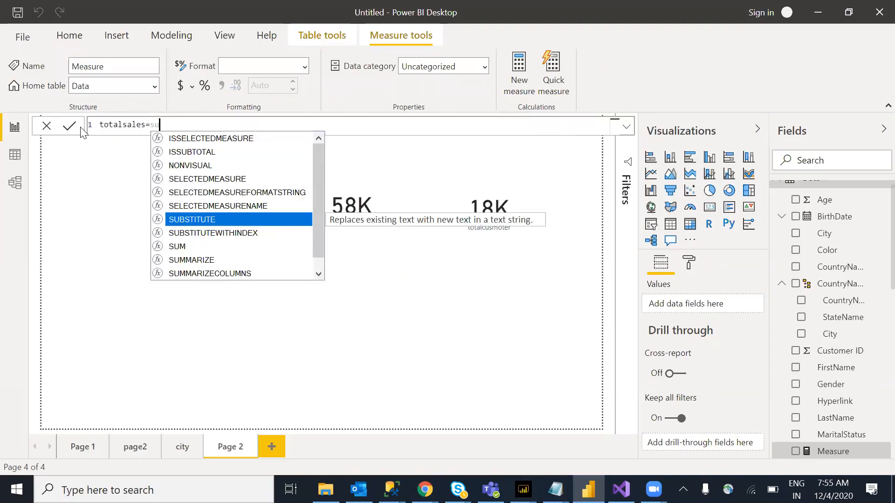
text(m()
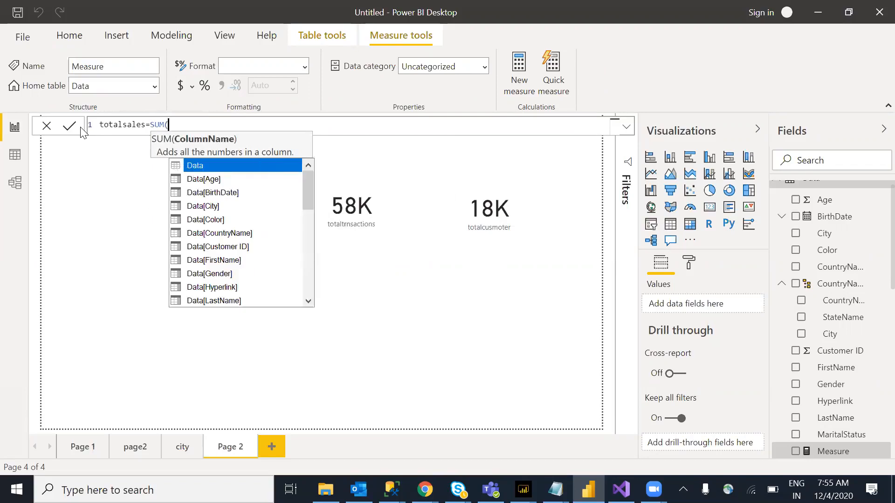
Complete the totalsales formula with Data[Sales Amount] as the SUM column and commit the measure.
text(data[)
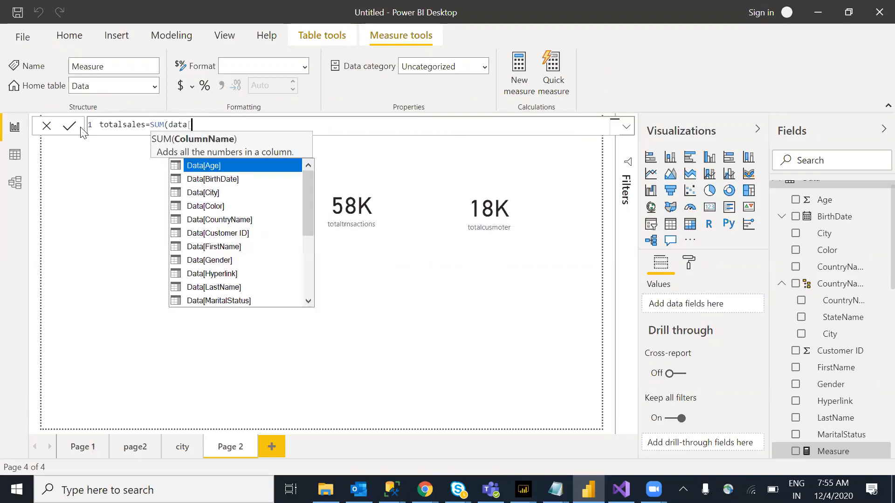
text(sales)
key(Tab)
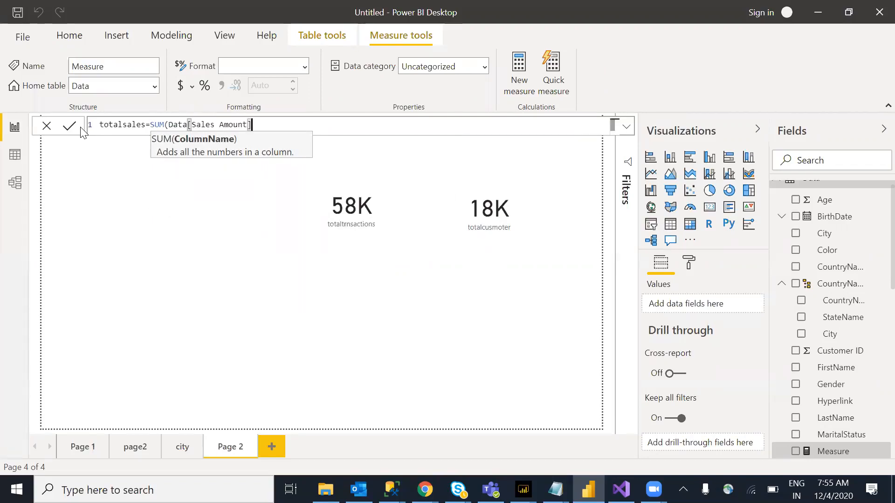
text())
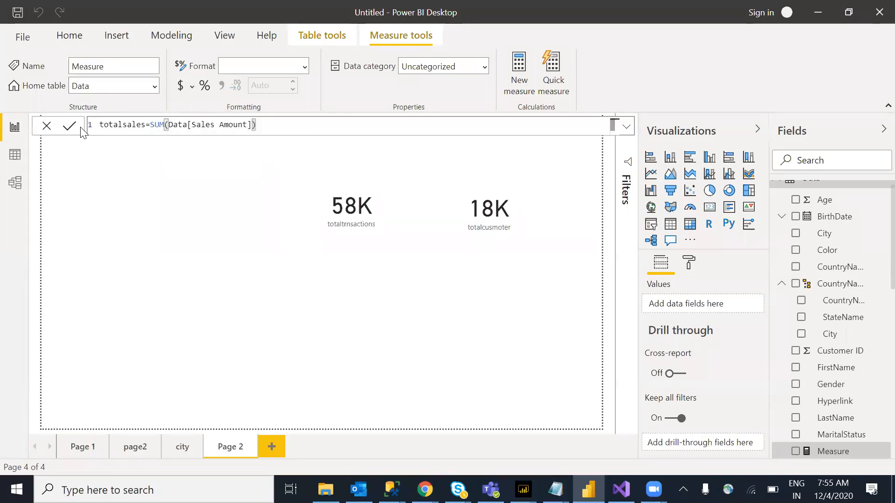
key(Return)
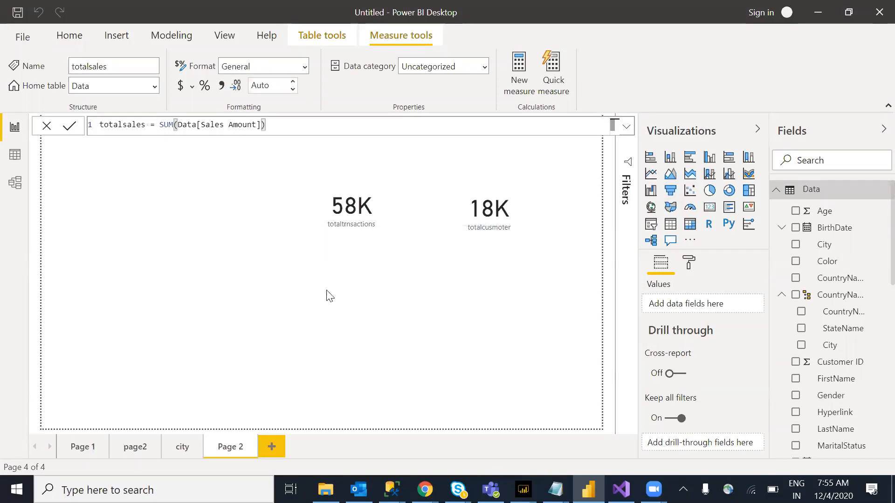
Add a Card visual filled with the totalsales measure, place it below the totalcusmoter card and deselect it.
click(456, 325)
click(714, 211)
drag(219, 316, 416, 306)
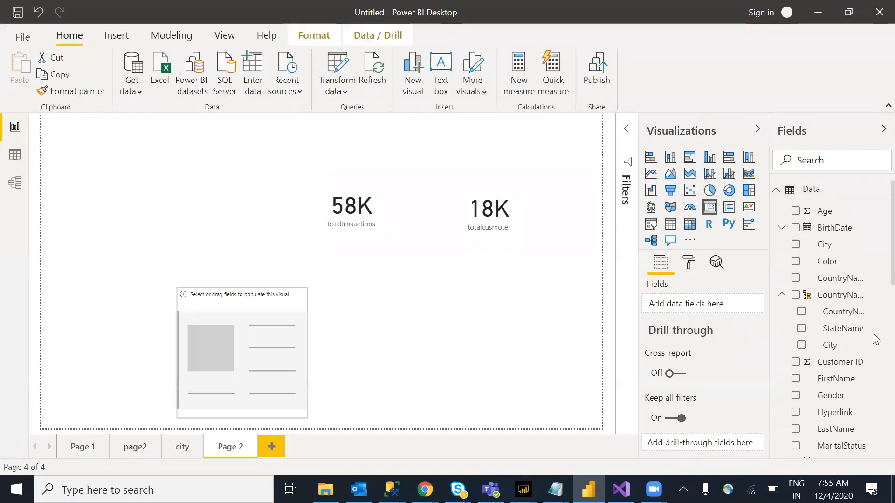
scroll(875, 340, down, 7)
drag(839, 359, 419, 358)
drag(406, 273, 480, 277)
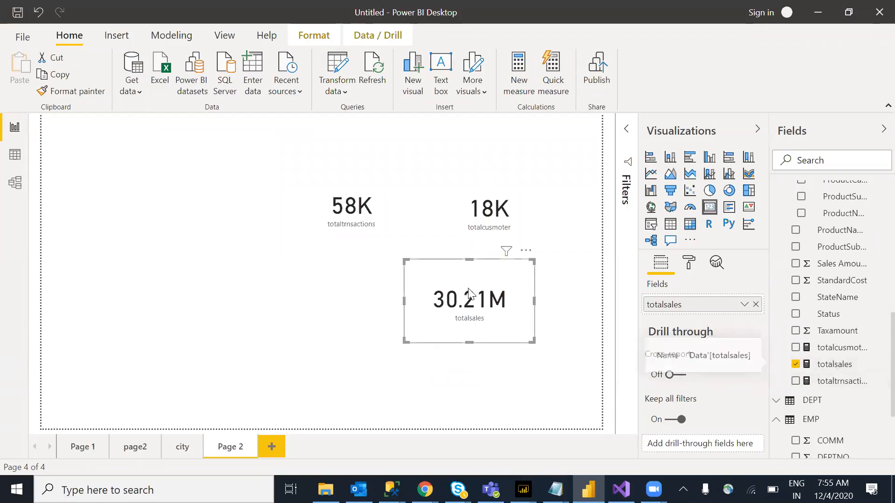
click(325, 322)
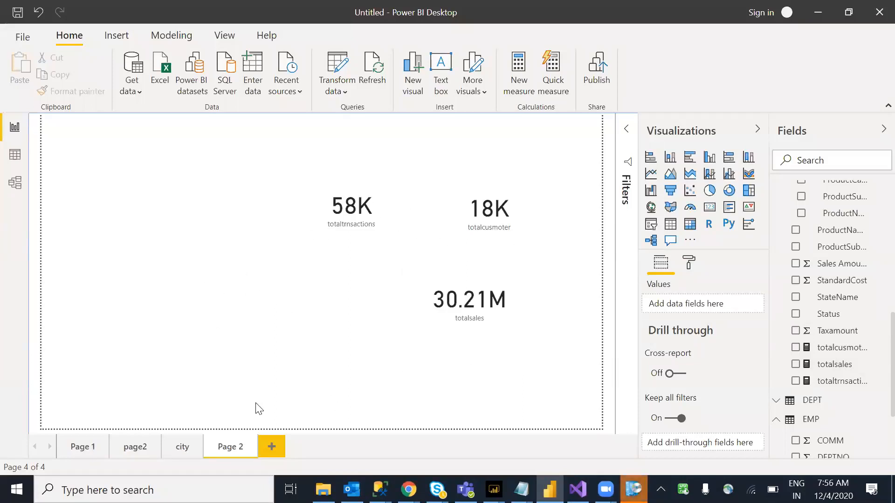
Place a Matrix visual with the OrderDate hierarchy as its rows on a new report page.
click(271, 449)
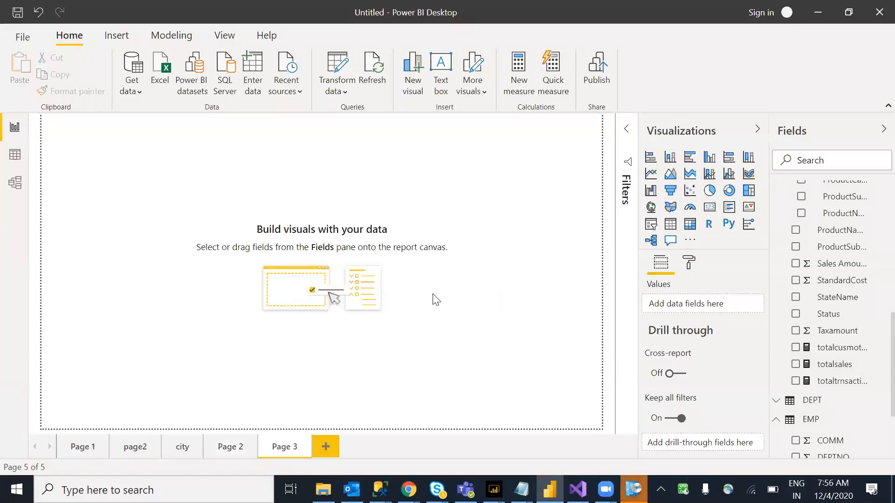
click(691, 226)
click(176, 228)
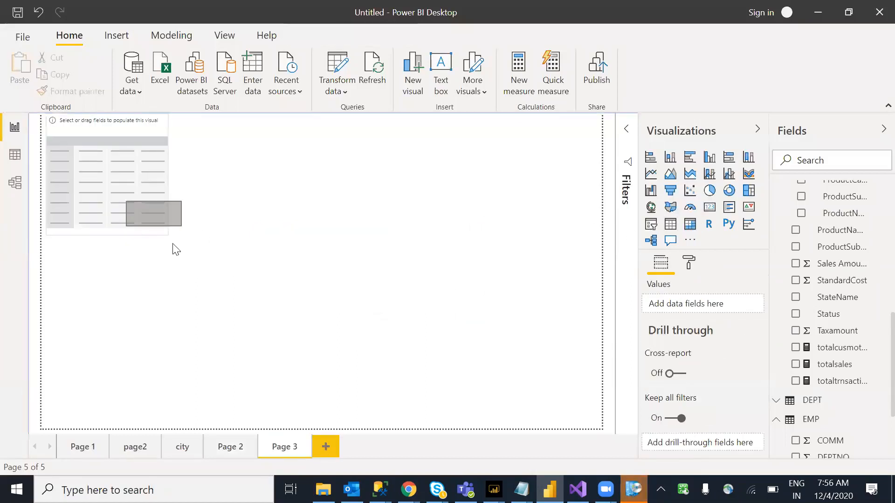
drag(107, 182, 234, 258)
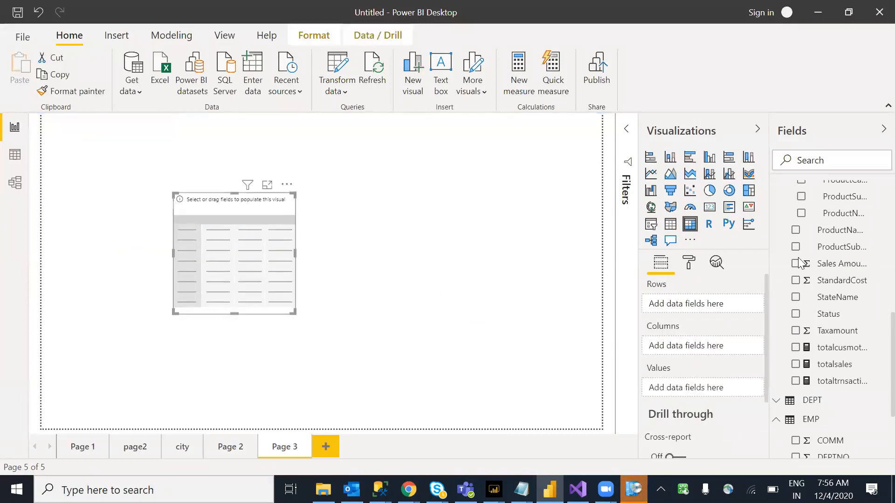
scroll(875, 235, up, 5)
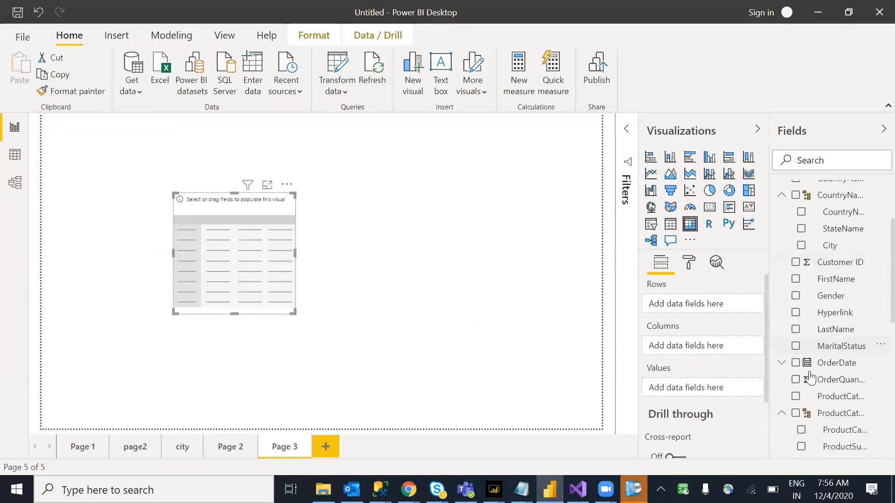
drag(837, 364, 257, 275)
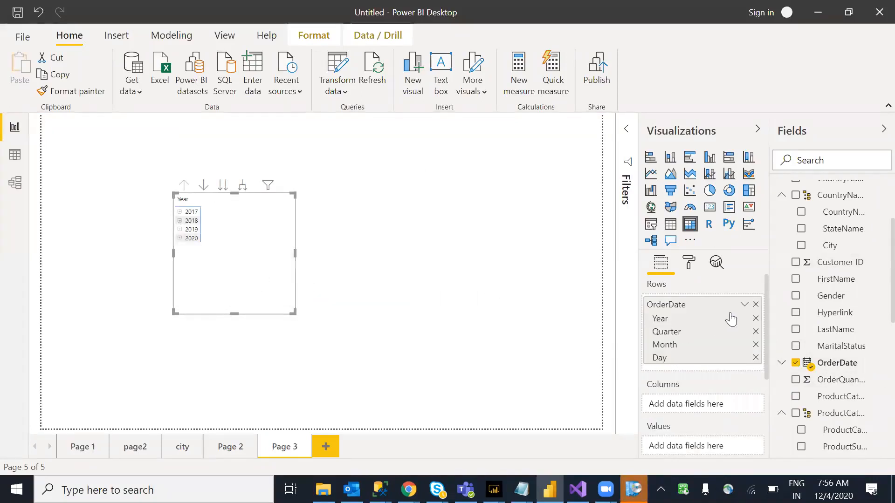
Switch the matrix rows from the date hierarchy to plain OrderDate and add the totalsales measure as its values.
click(745, 305)
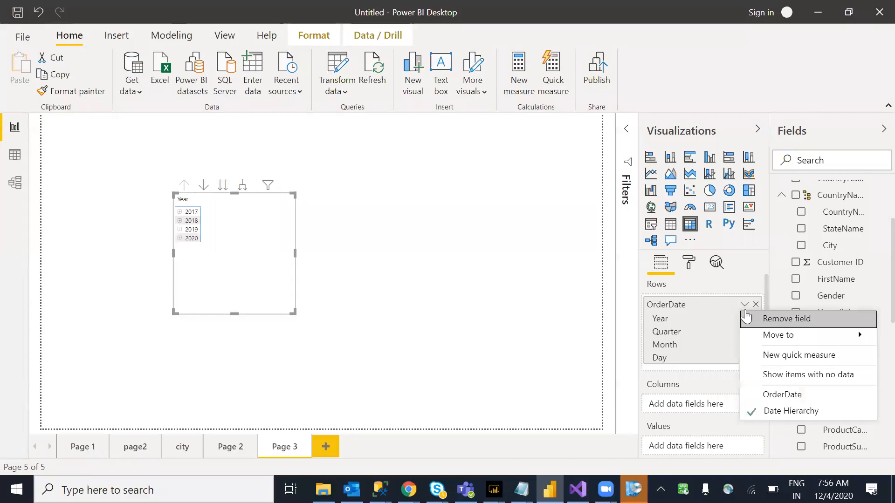
click(776, 394)
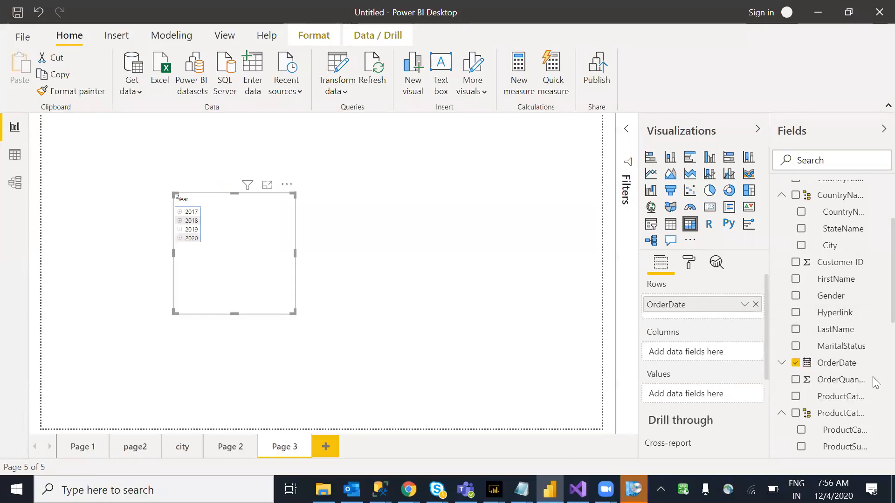
scroll(871, 380, down, 7)
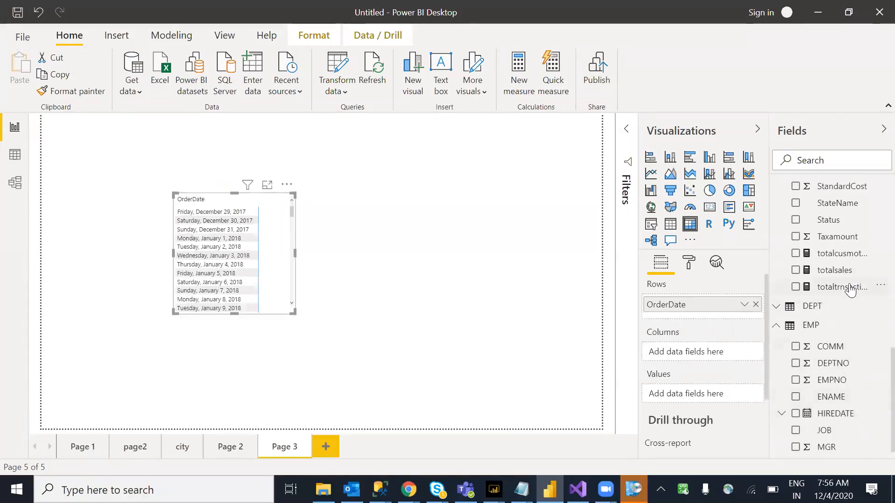
scroll(876, 390, up, 4)
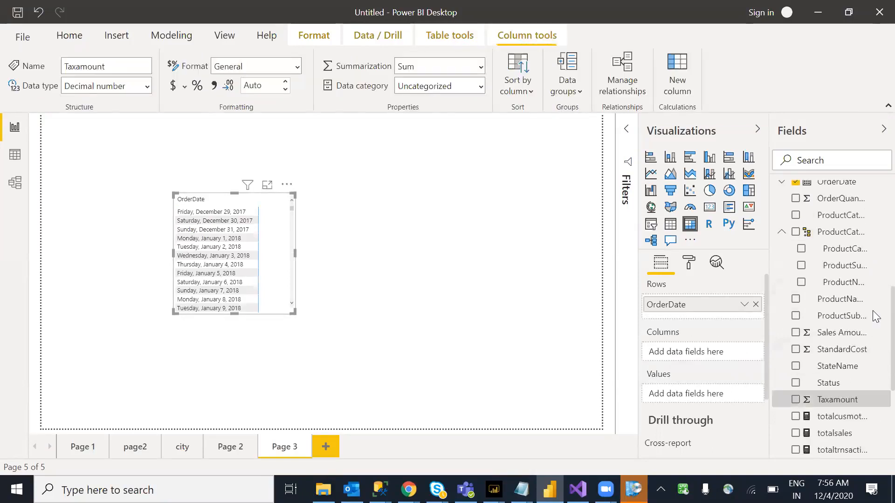
drag(832, 404, 691, 396)
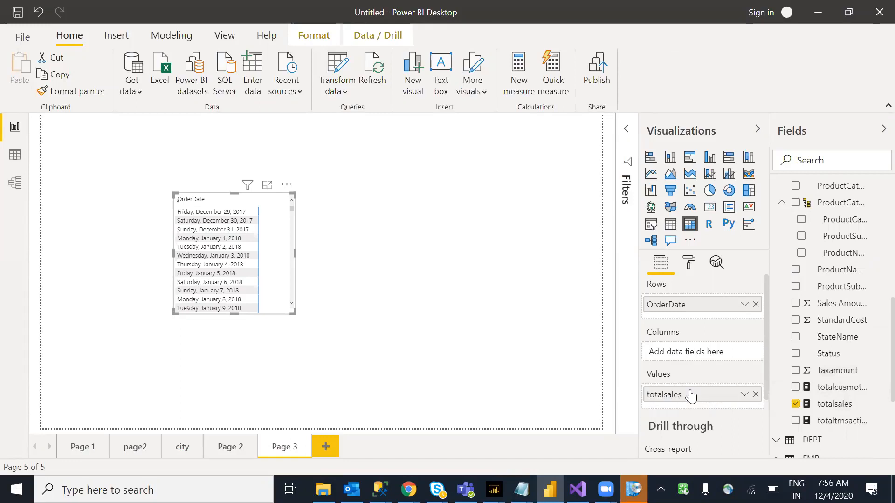
Enlarge the matrix so more order dates fit beside their totalsales column, and deselect it.
drag(293, 311, 422, 361)
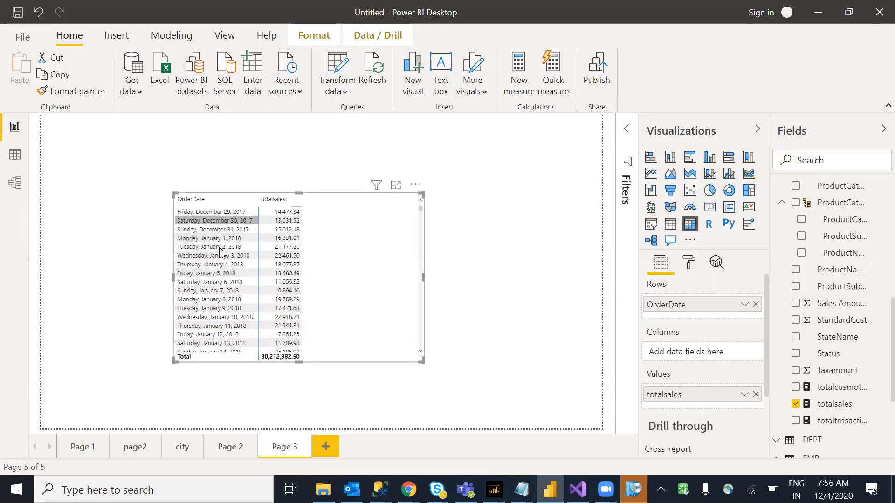
click(489, 292)
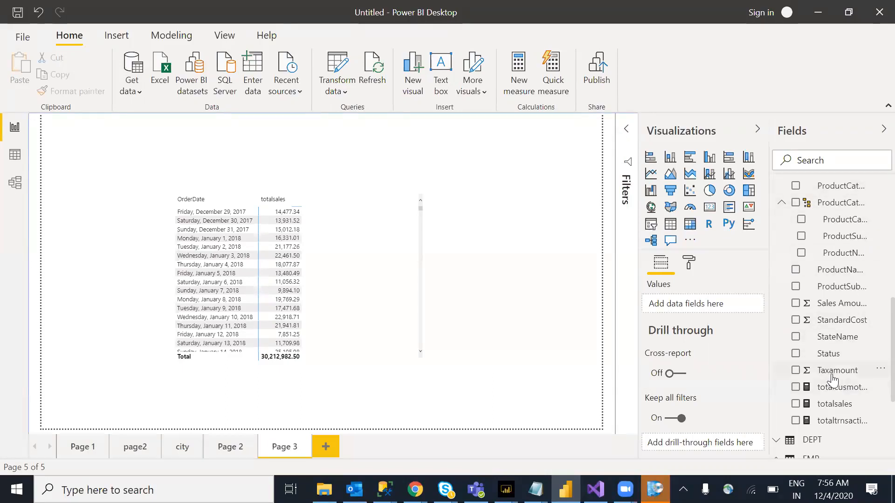
scroll(873, 343, up, 5)
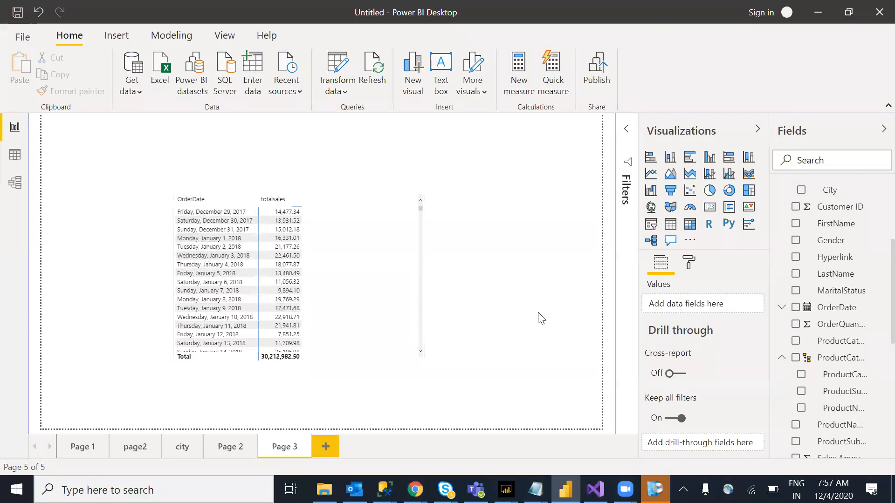
Go to the data view and add a new calculated column to the Data table.
click(20, 159)
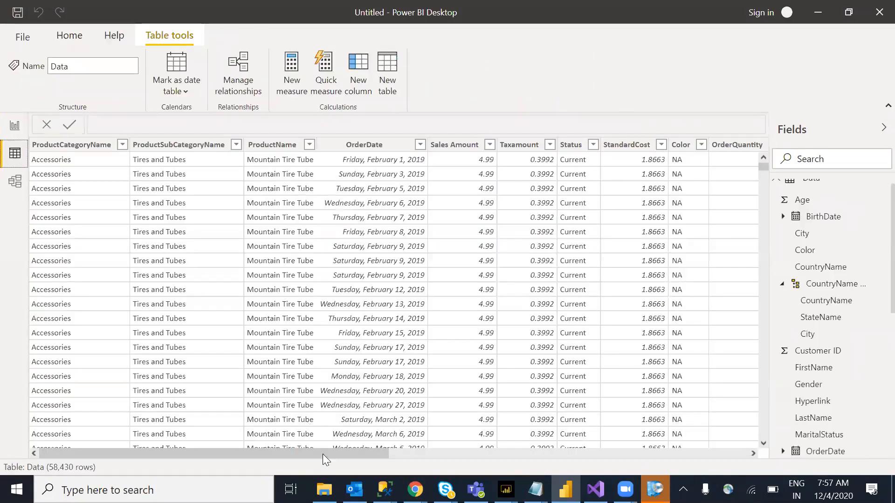
scroll(562, 447, right, 10)
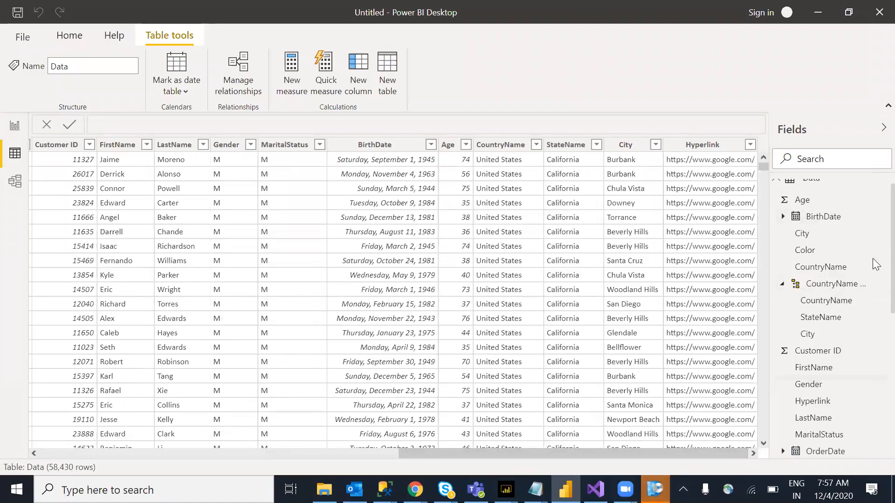
scroll(875, 237, up, 1)
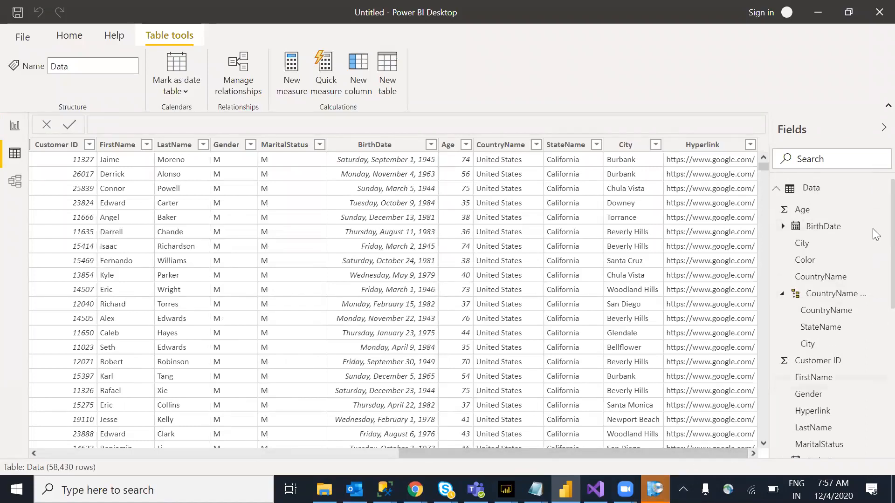
right_click(823, 196)
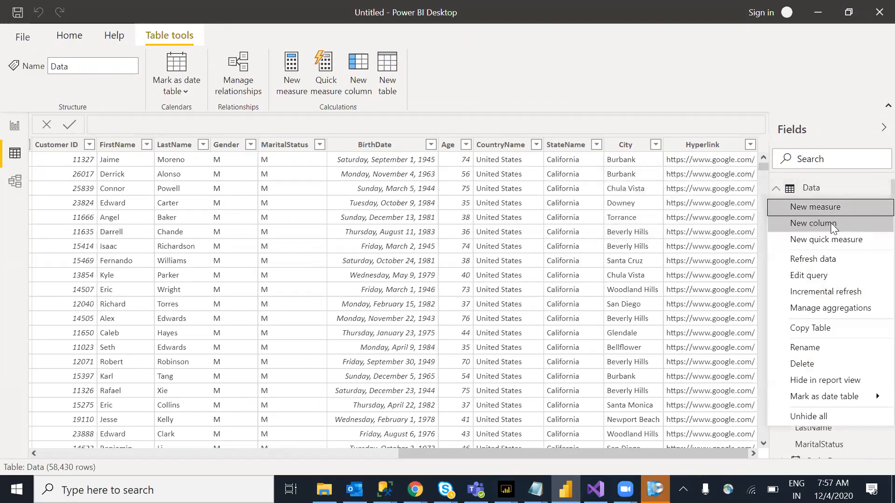
key(Escape)
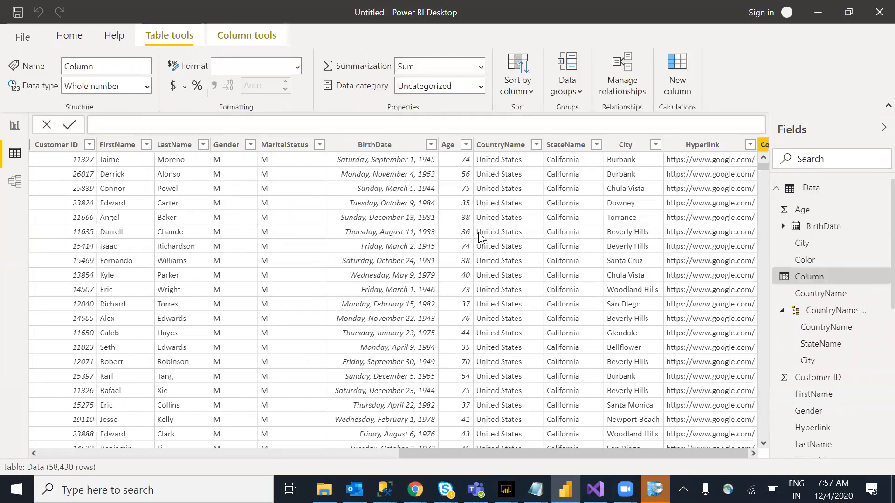
Name the new column year and start its formula with the YEAR function.
click(143, 128)
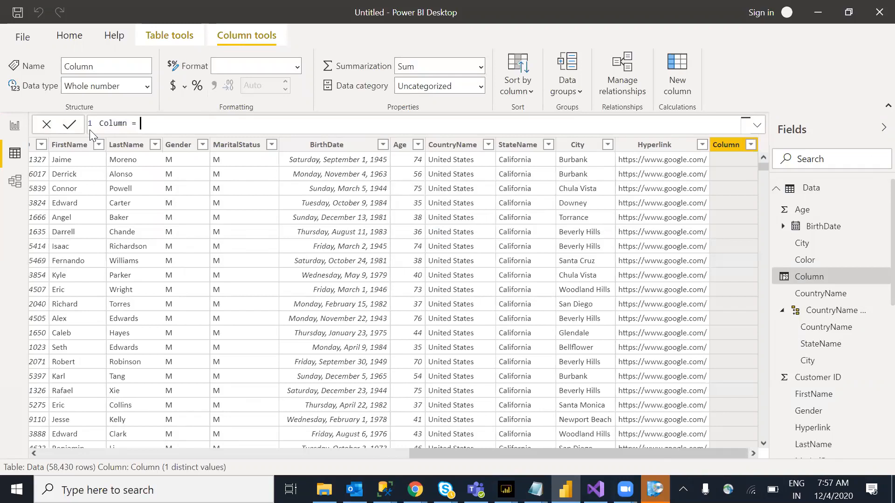
key(shift+Left)
key(shift+Left)
key(shift+Left)
key(shift+Left)
key(shift+Left)
key(shift+Left)
key(shift+Left)
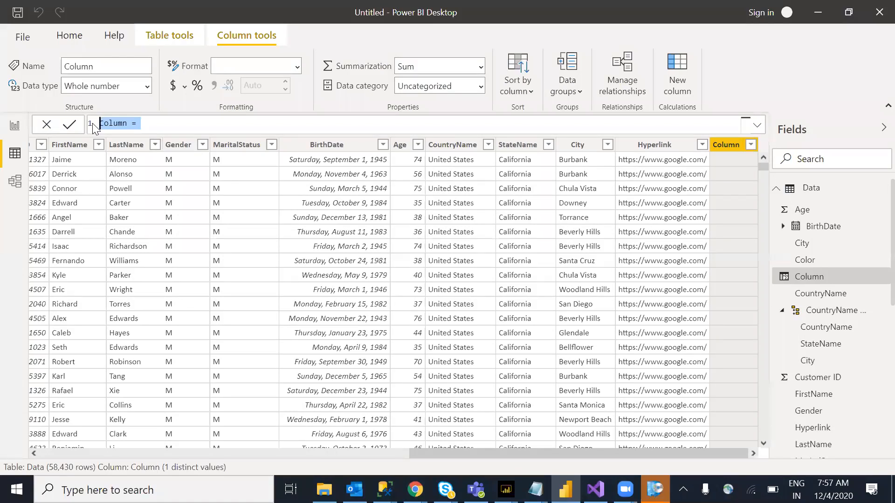
text(year=)
key(BackSpace)
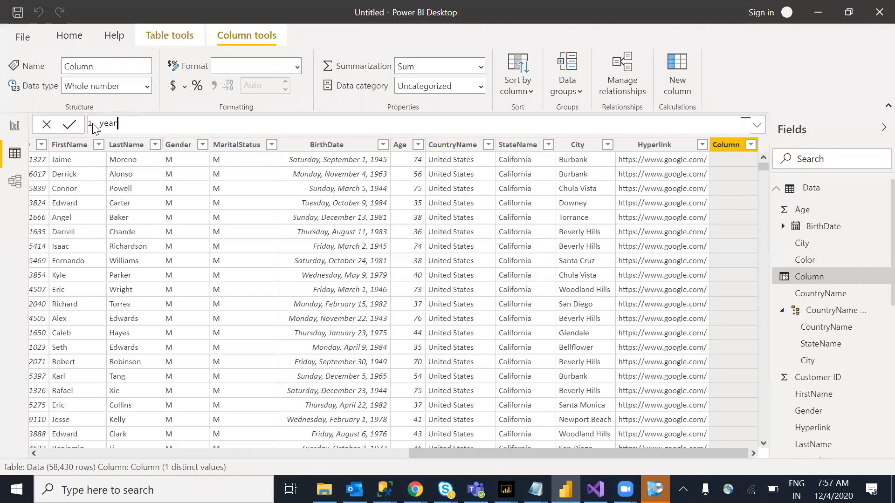
text(=year)
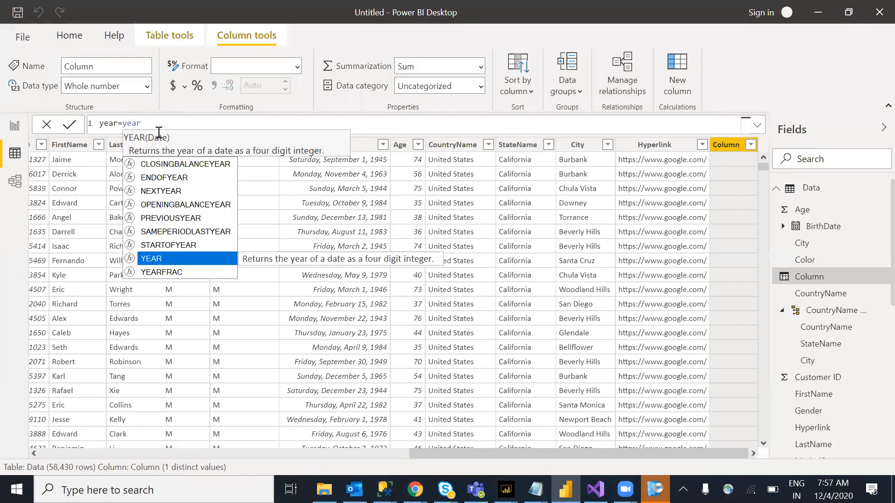
key(Tab)
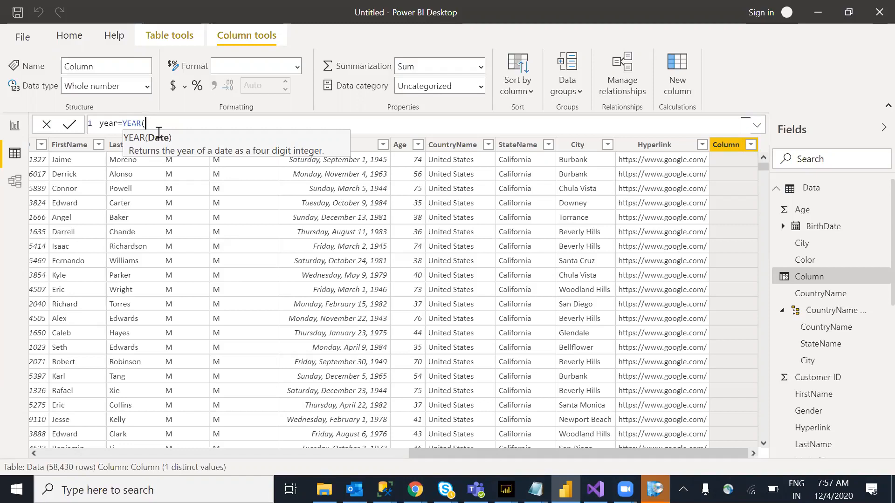
Complete the year formula with Data[OrderDate] as the YEAR argument, commit the column and look through its rows.
text(ata[orde)
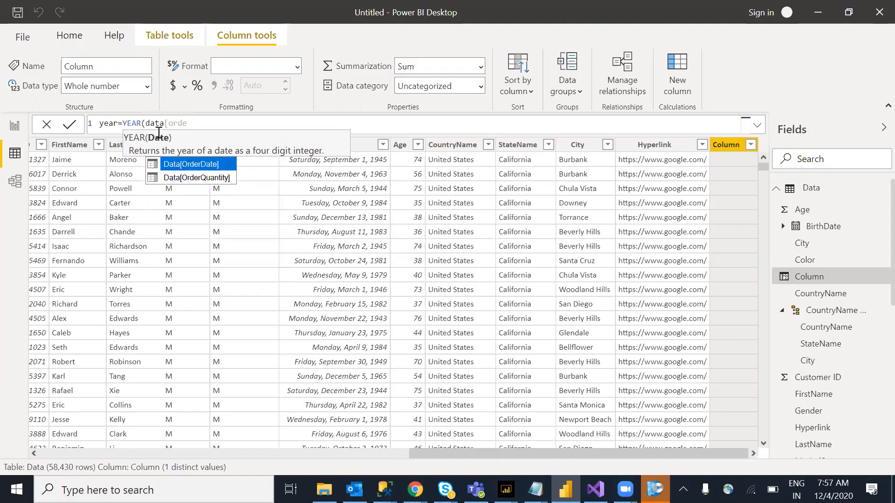
key(Tab)
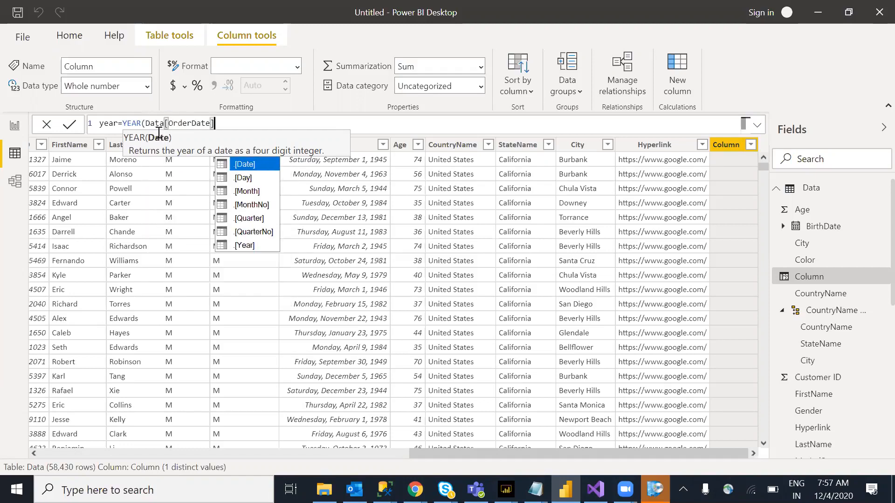
text())
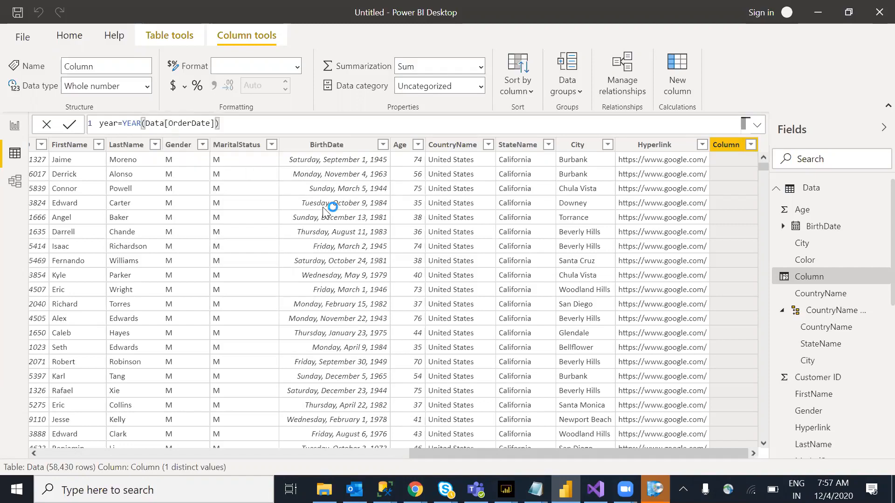
key(Return)
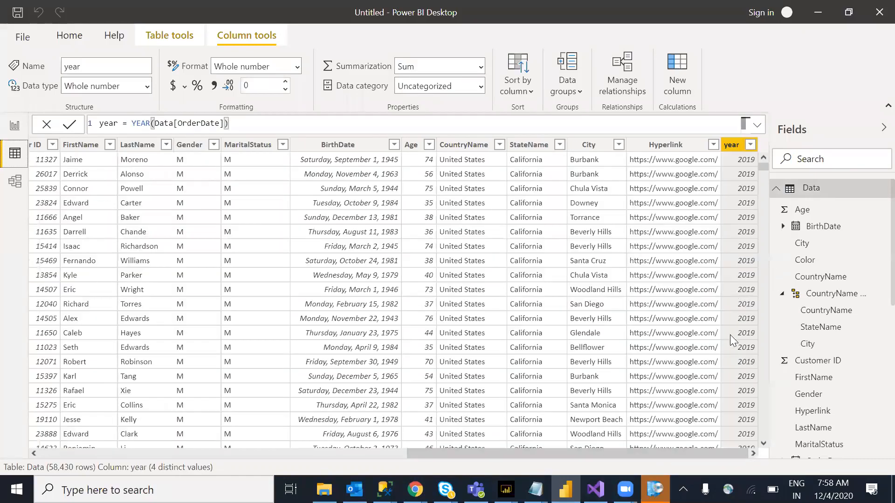
drag(762, 167, 758, 188)
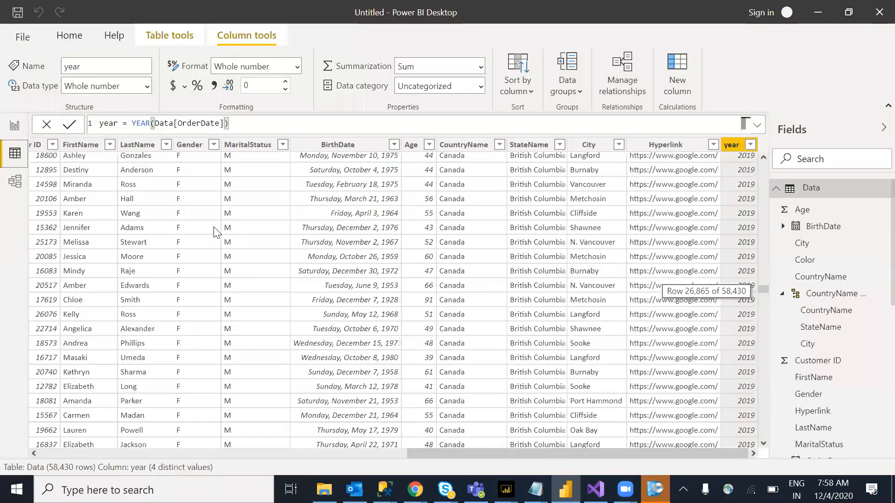
Return to the report view, move the matrix to the left edge of Page 3 and deselect it.
click(16, 131)
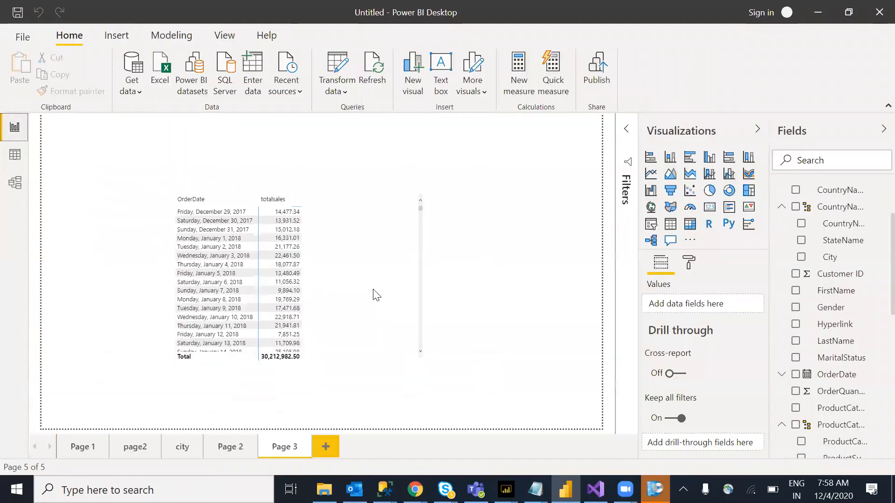
drag(296, 290, 164, 275)
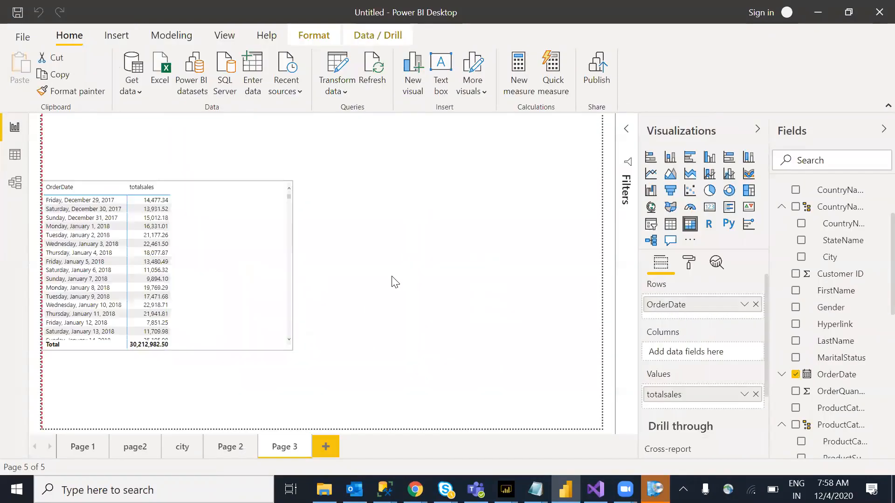
click(608, 222)
Add a clustered column chart beside the matrix with year as the axis and totalsales as the values.
click(711, 159)
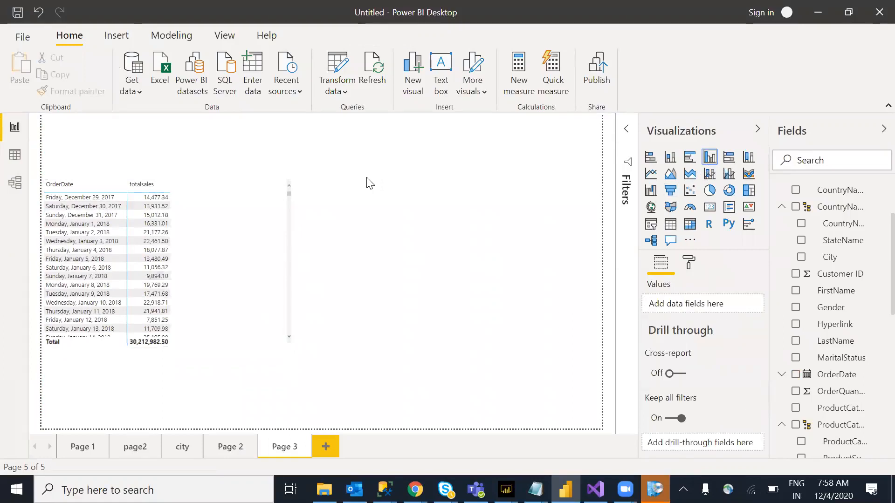
drag(248, 372, 527, 185)
scroll(876, 273, down, 5)
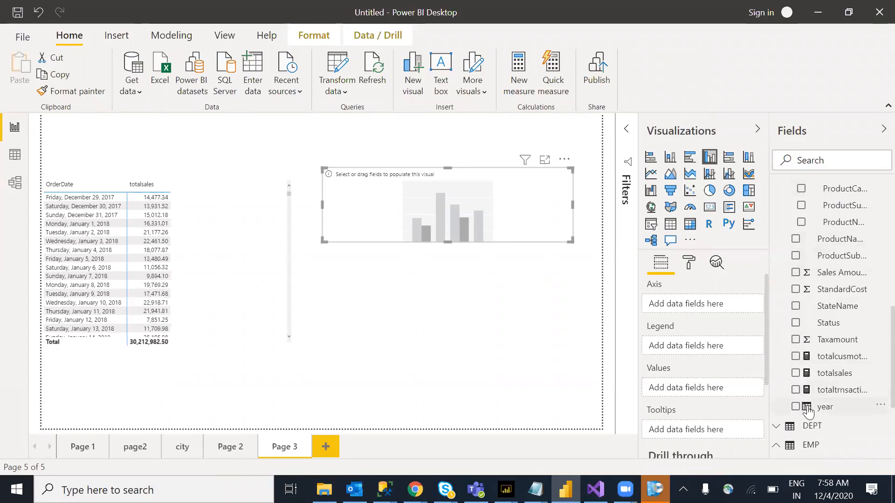
drag(774, 382, 704, 301)
drag(835, 375, 716, 399)
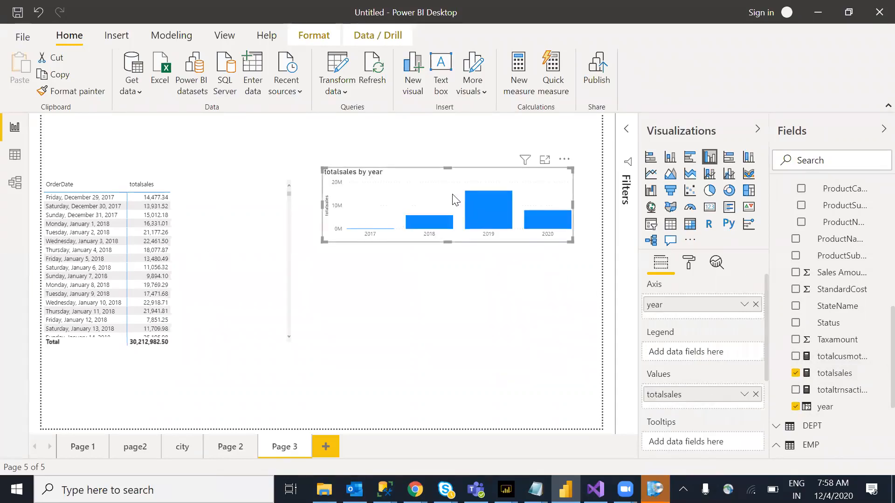
Move the totalsales by year chart slightly down, make it taller and deselect it.
drag(456, 200, 465, 239)
drag(457, 282, 458, 328)
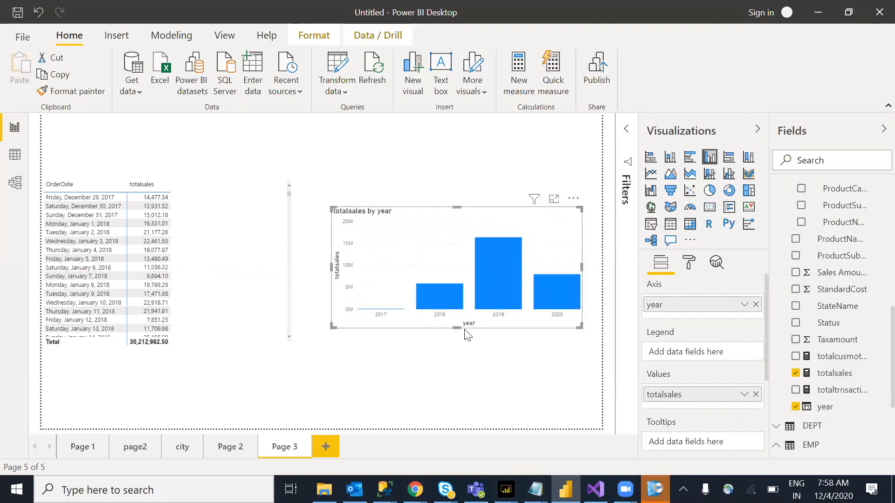
click(448, 187)
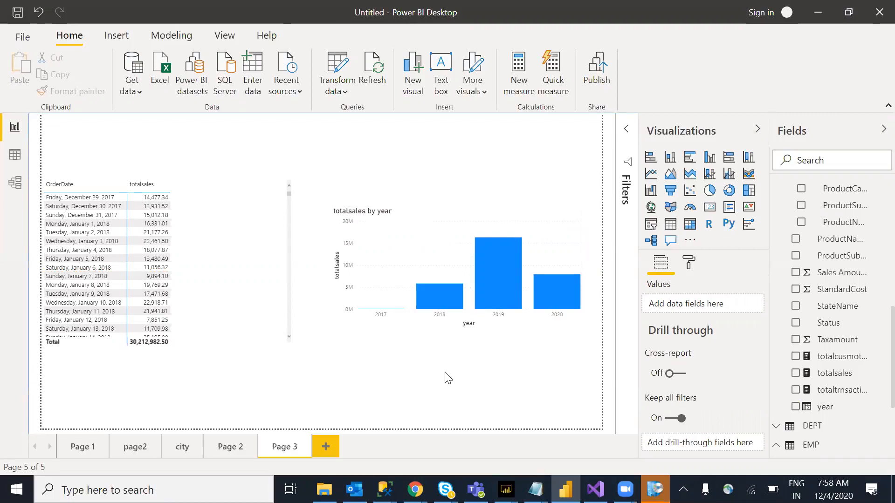
Create a new calculated column in the Data table and begin its formula as year&month=FORMAT(.
click(15, 156)
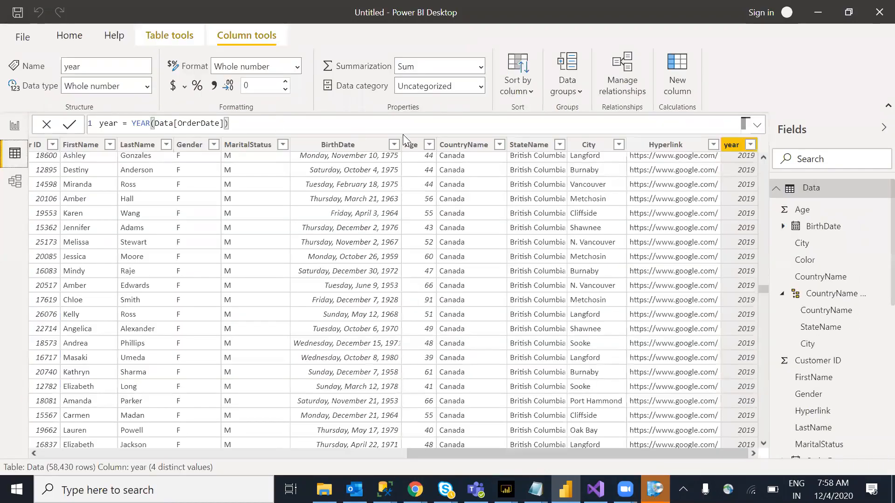
right_click(835, 194)
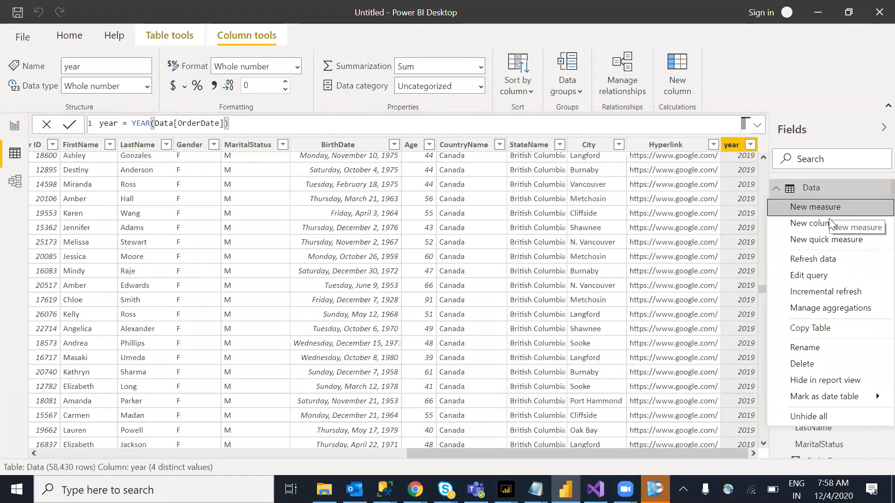
click(829, 222)
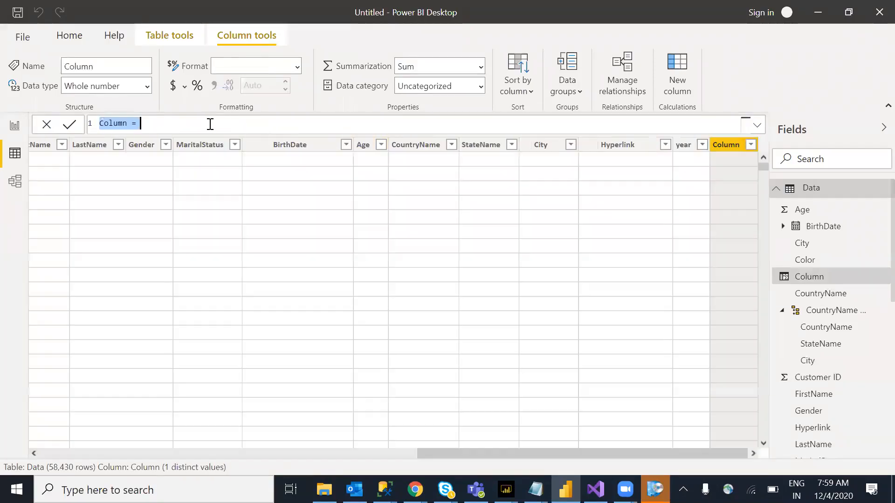
click(147, 125)
triple_click(114, 124)
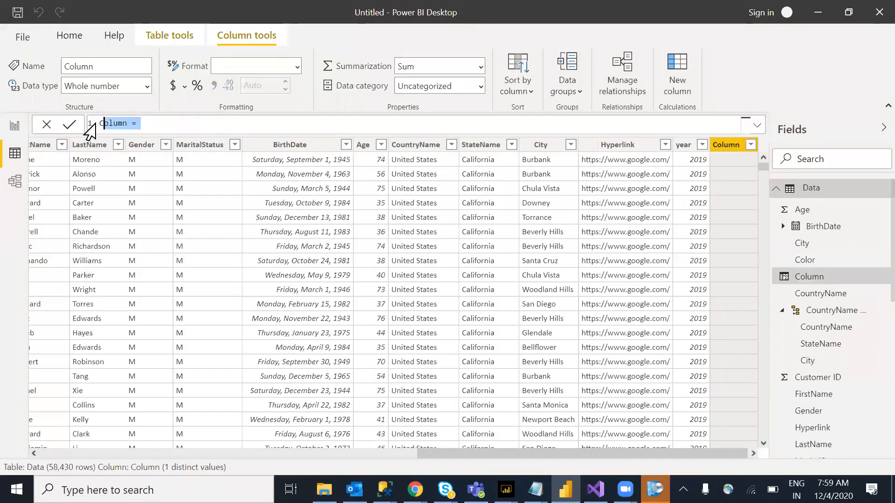
text(yea)
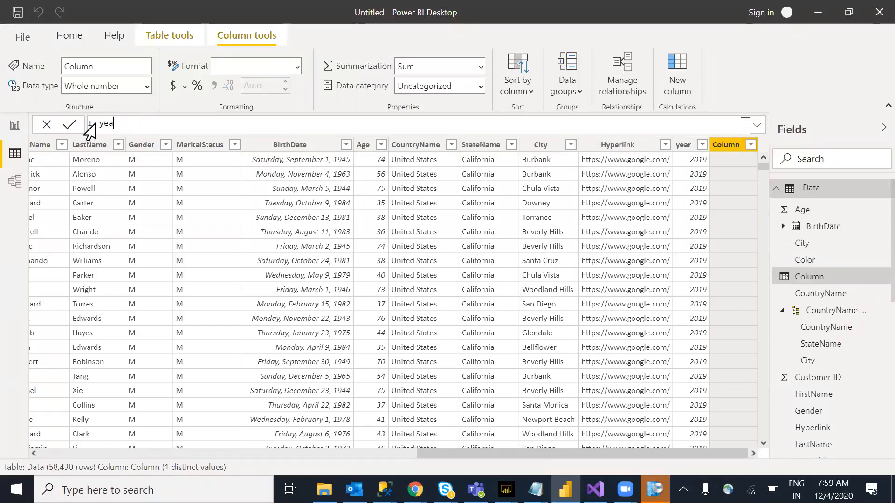
text(r&month=for)
key(Tab)
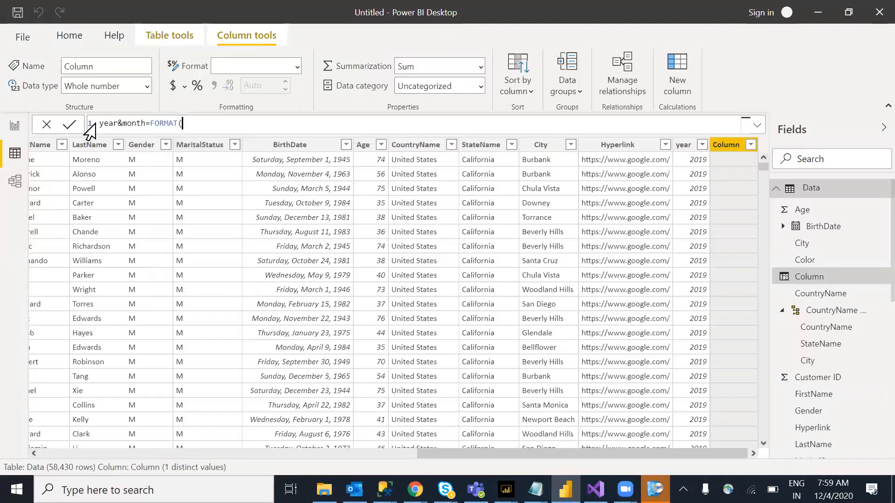
Complete the year&month formula with Data[OrderDate] and the format "MMM YYYY", commit the column and look through its rows.
text(data[)
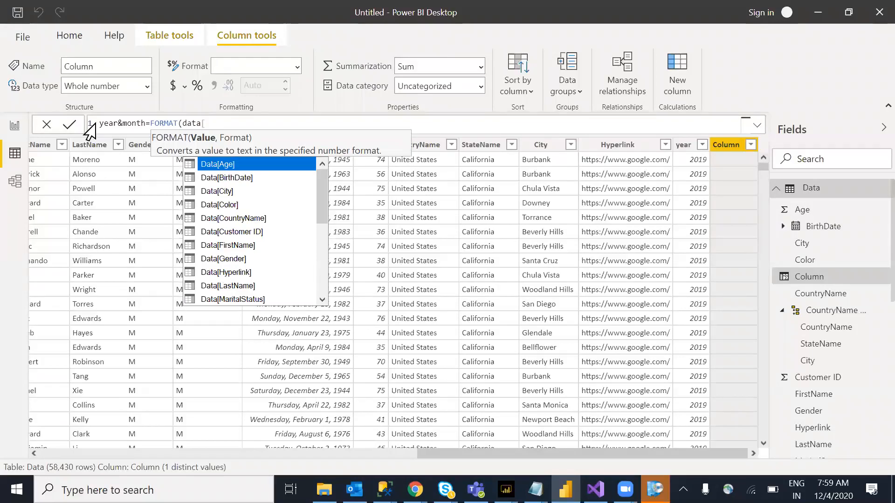
text(ord)
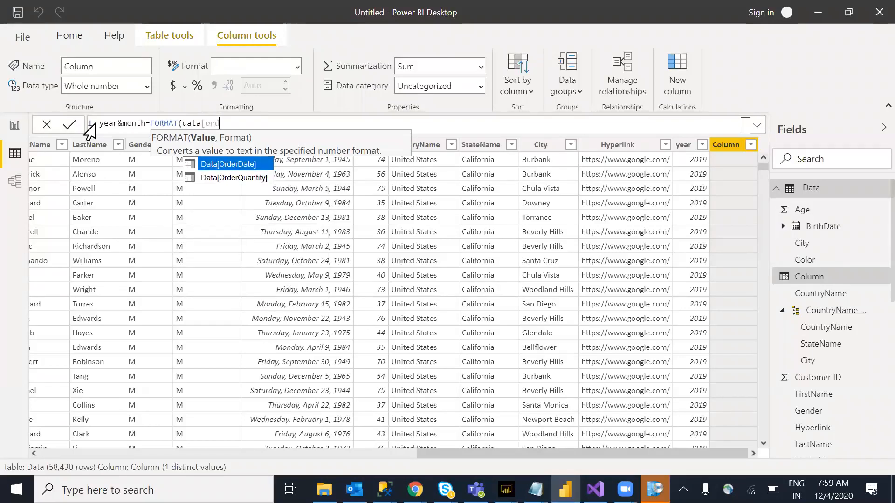
key(Tab)
text(,")
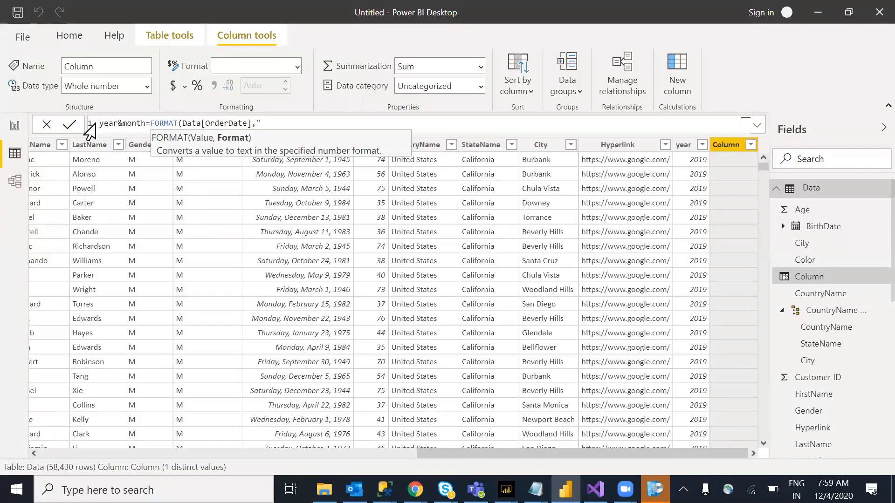
text(MMM YYYY"))
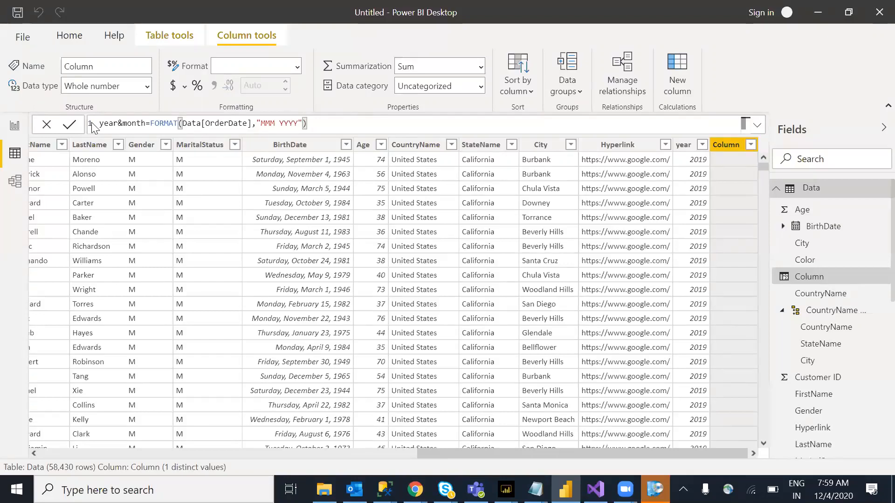
key(Return)
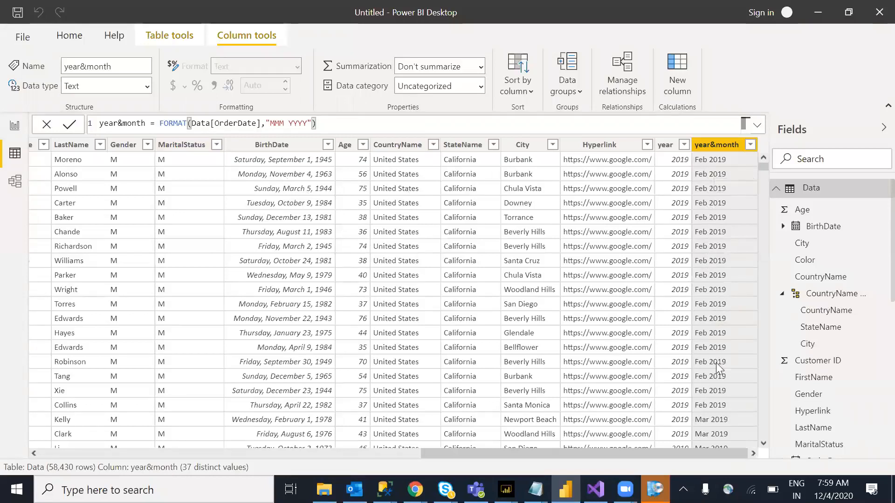
drag(761, 165, 761, 396)
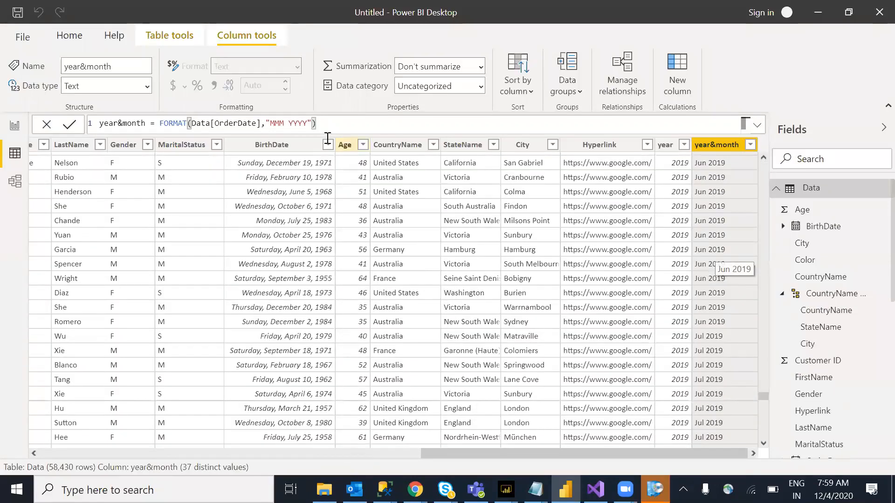
Return to the report view, add Page 4 and place an enlarged, empty clustered column chart near the middle of the page.
click(15, 126)
click(326, 447)
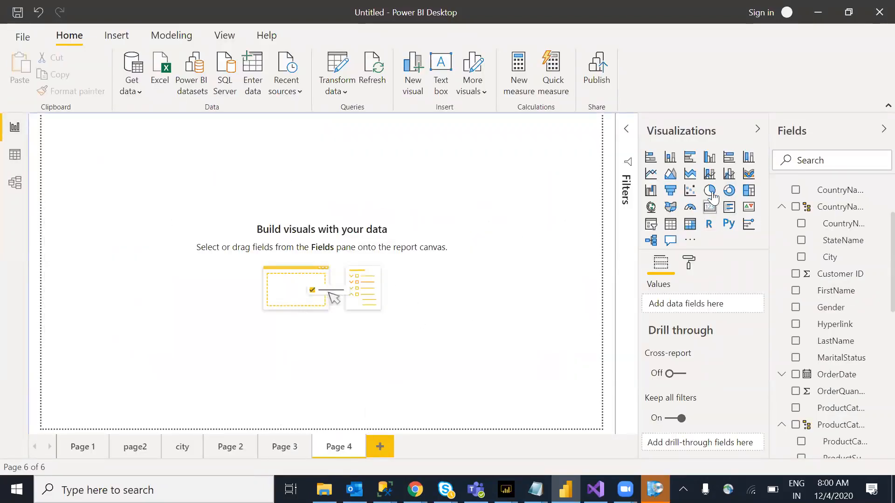
click(709, 157)
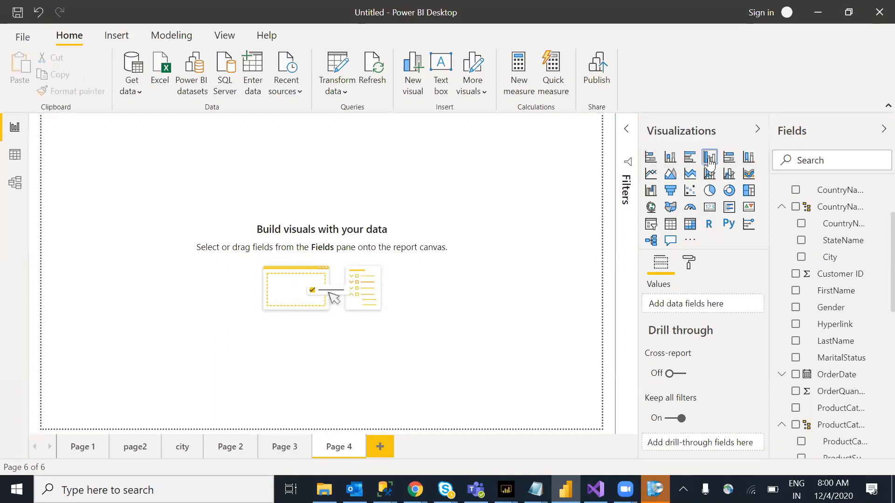
drag(121, 190, 256, 268)
drag(303, 311, 446, 352)
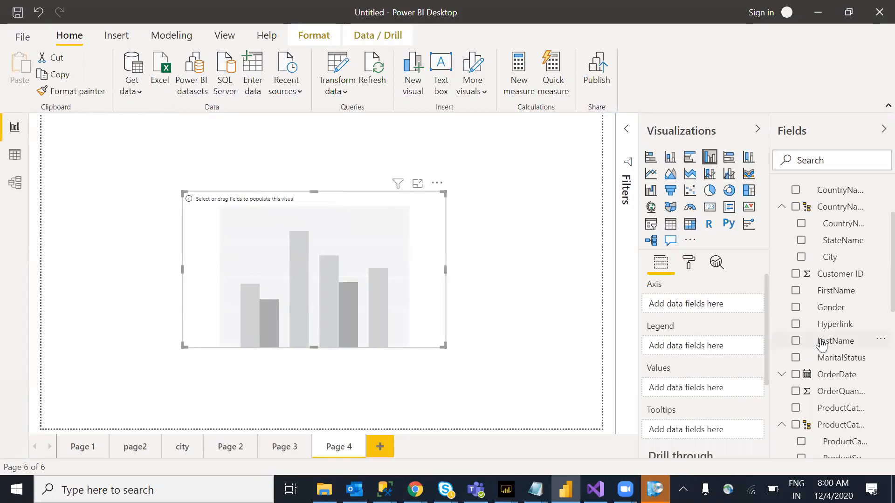
Chart totalsales by year&month on the axis, widen the chart, move it toward the page's upper-left area and deselect it.
scroll(874, 275, down, 3)
scroll(875, 327, down, 5)
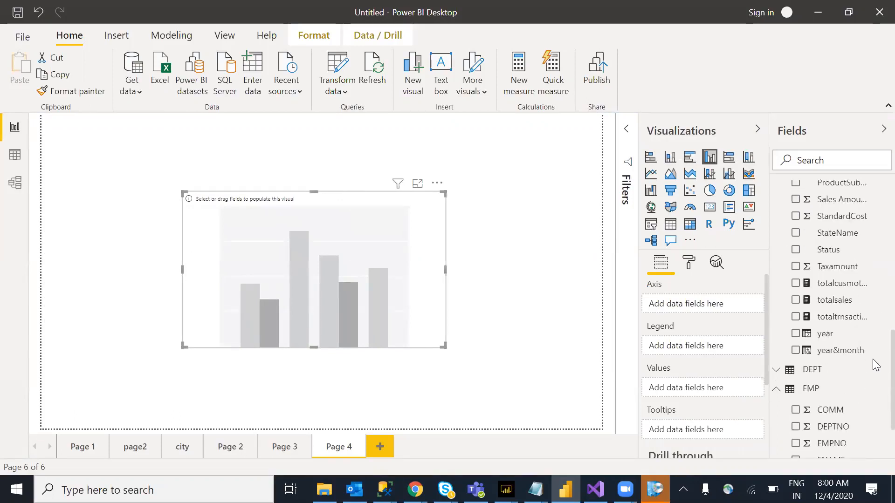
drag(839, 351, 364, 302)
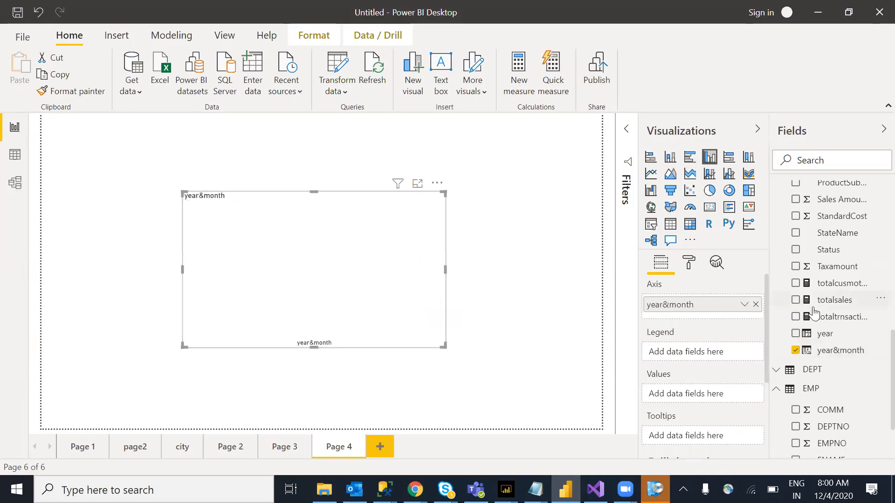
drag(828, 302, 689, 399)
drag(445, 348, 557, 359)
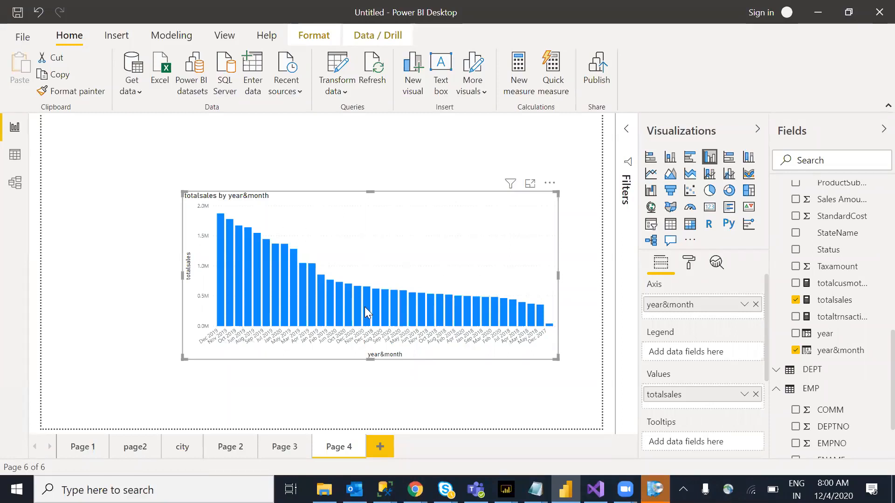
drag(444, 254, 385, 216)
click(528, 334)
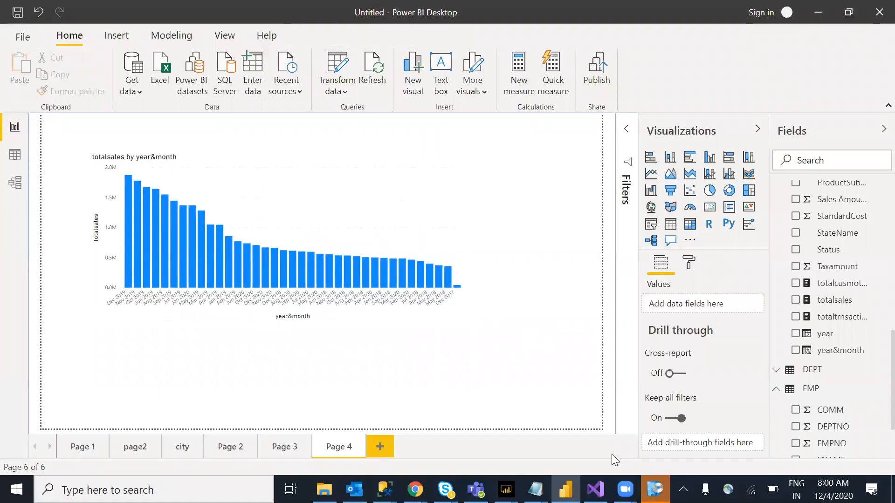
Switch to the DAX notes in Notepad, review the column and measure items, append "----" to "3. tables" and return to Power BI.
mouse_move(535, 489)
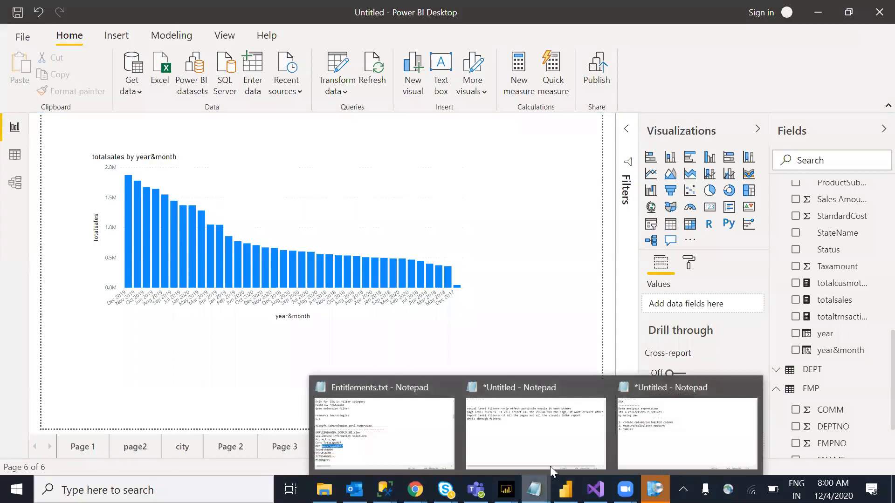
click(659, 437)
drag(39, 174, 252, 246)
click(321, 241)
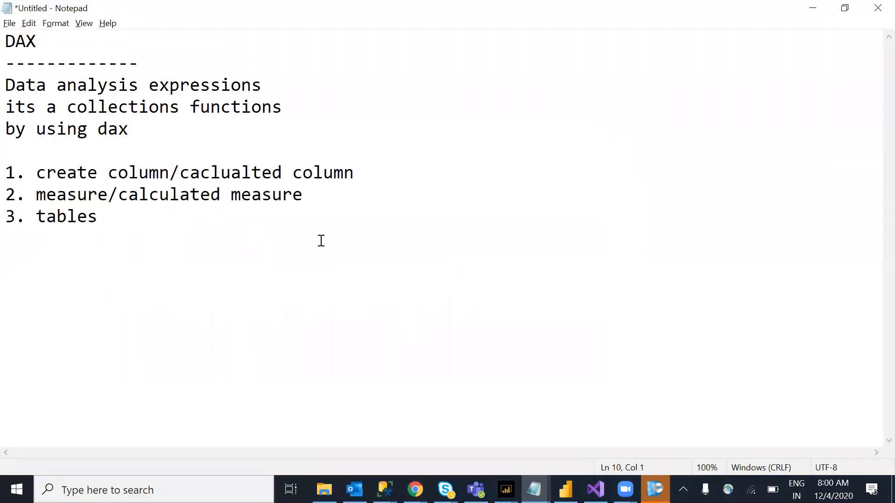
drag(349, 218, 47, 173)
click(129, 195)
drag(326, 194, 308, 190)
click(20, 168)
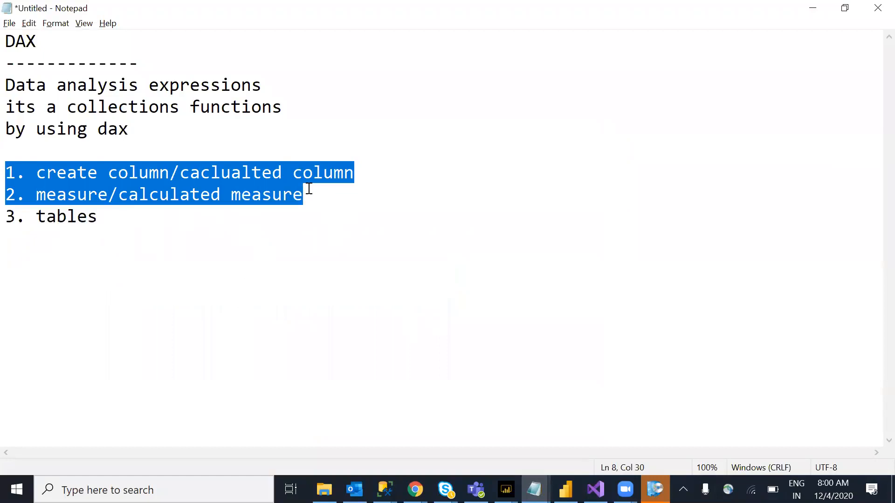
click(120, 216)
text(----)
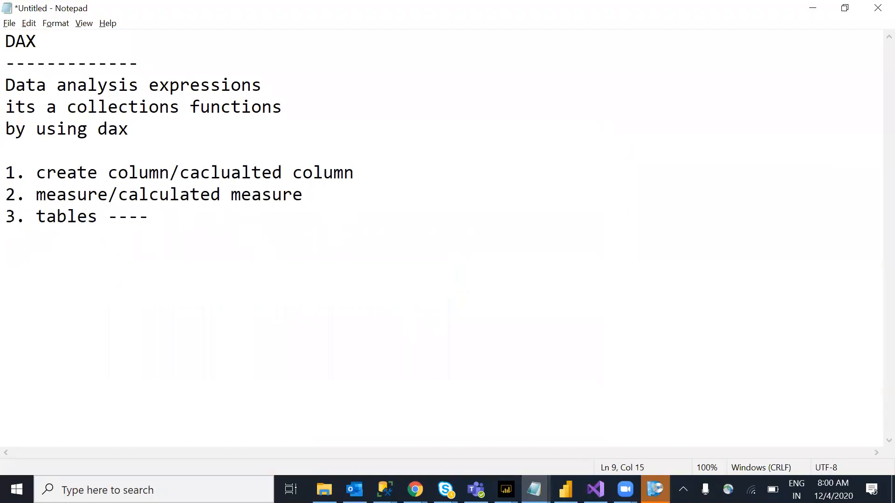
key(alt+Tab)
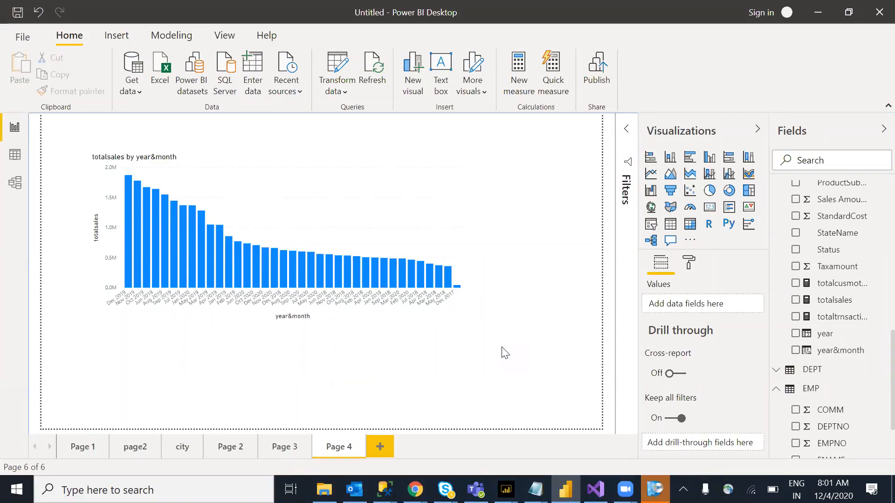
Reopen the DAX notes in Notepad and append "--earch and every ow level" to the calculated column item.
mouse_move(535, 489)
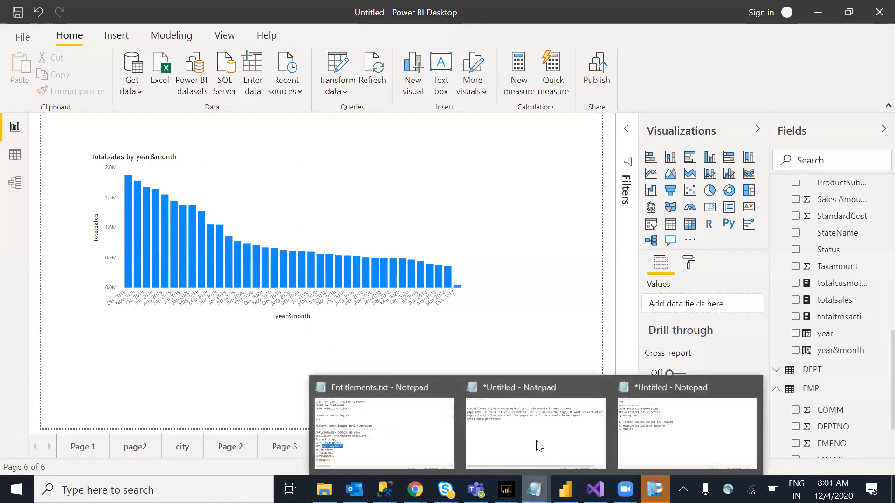
click(639, 442)
click(379, 165)
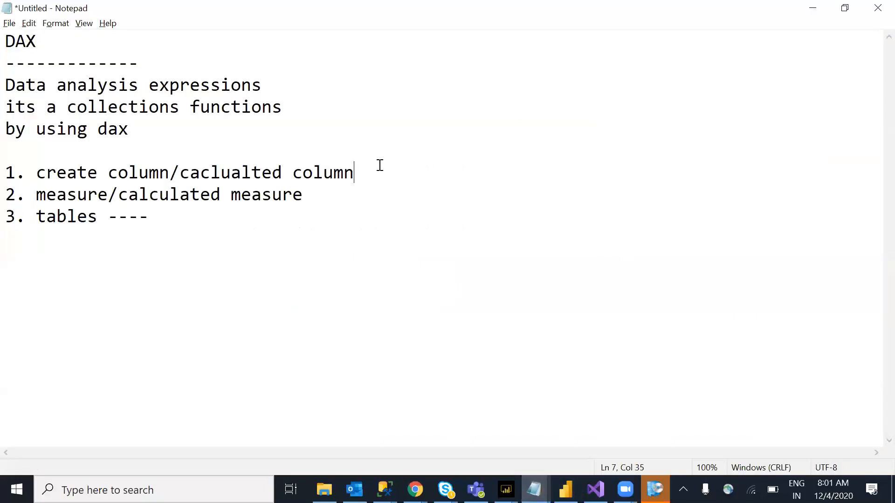
text(--earch and e)
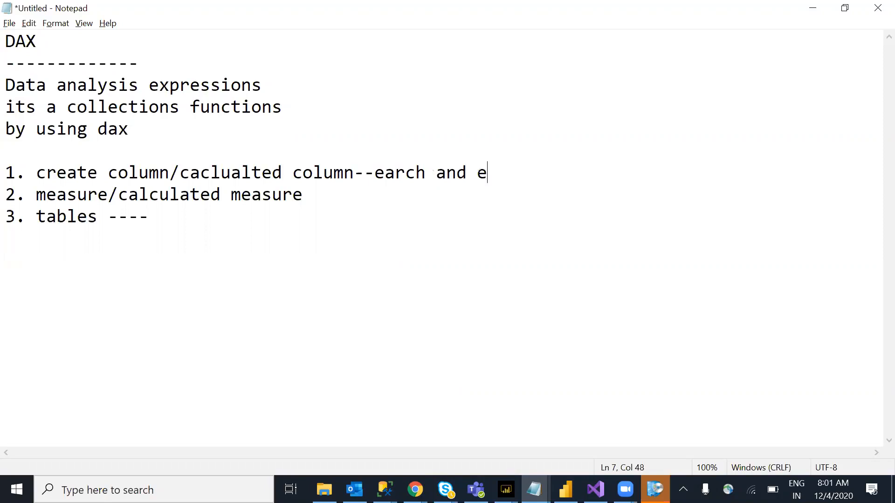
text(very ow level)
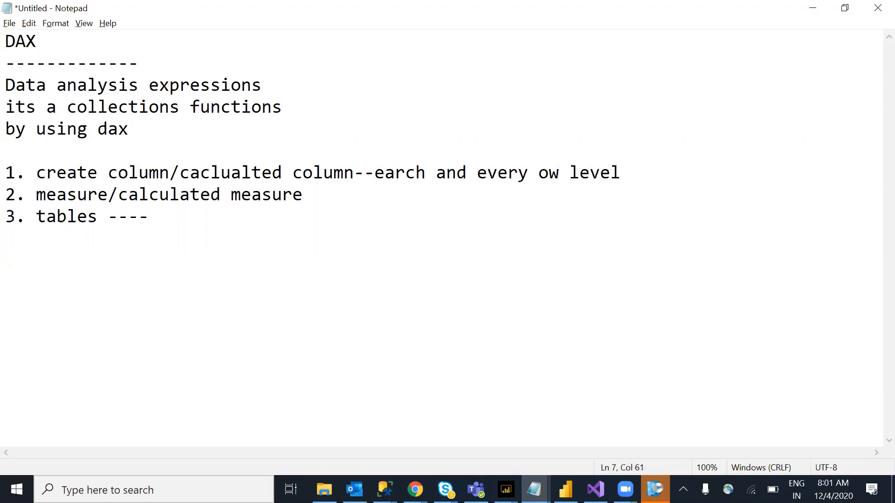
Insert a line beneath the calculated column note, indented to its description, and begin it with "it will".
key(Return)
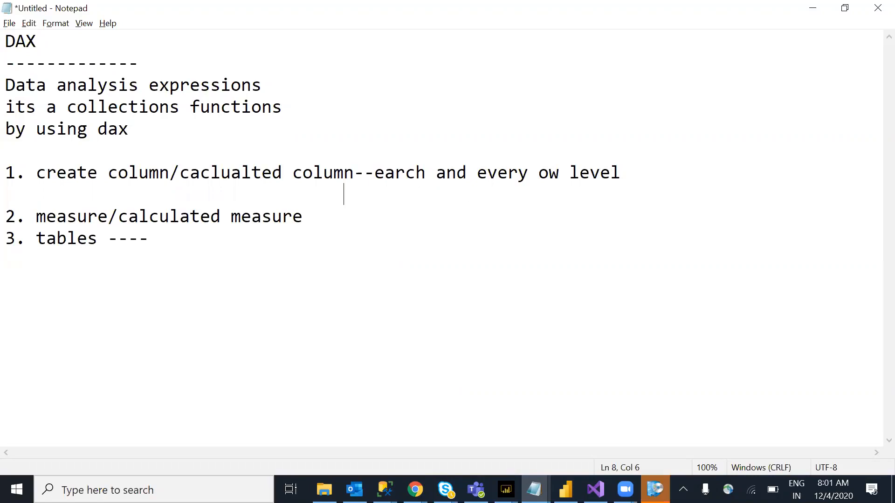
text(it will co)
key(BackSpace)
key(BackSpace)
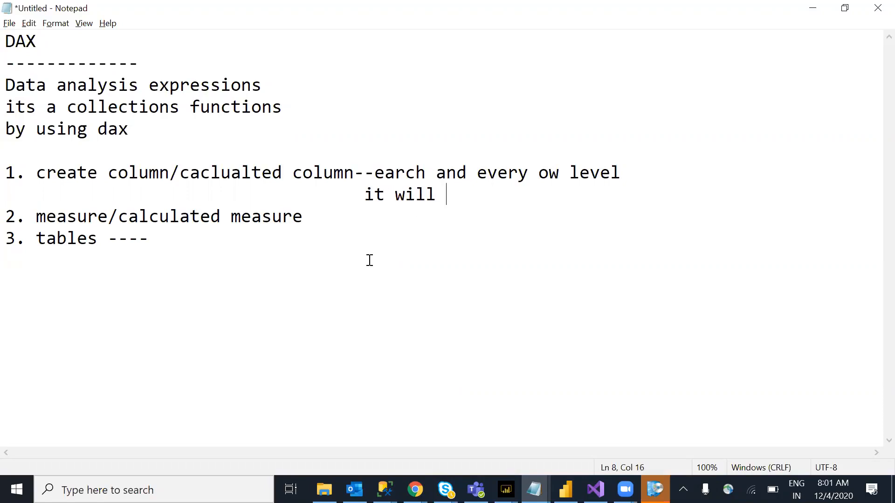
Switch to Power BI Desktop, save the report as demoreport in Downloads, and check the saved file in that folder.
key(alt+Tab)
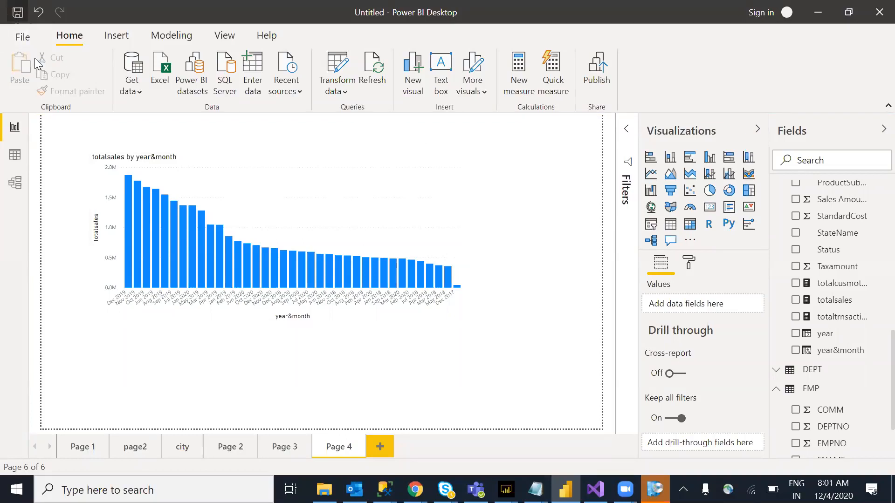
click(23, 43)
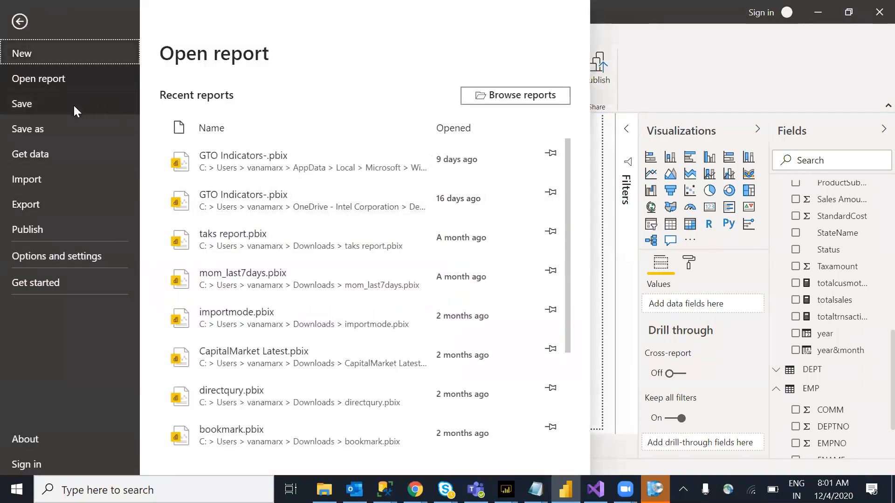
key(Escape)
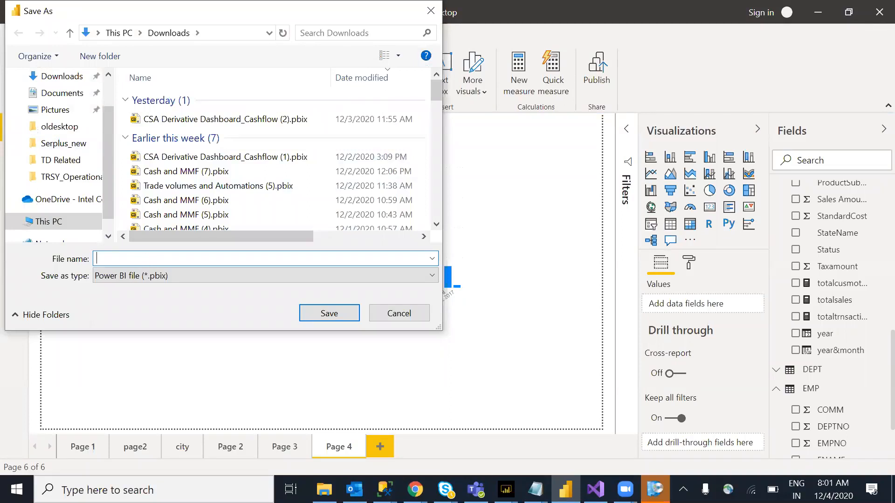
text(demoreport)
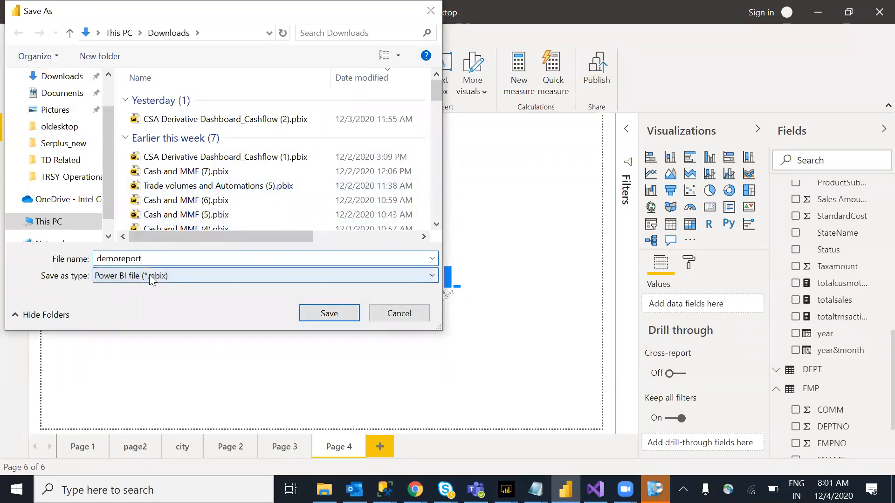
click(328, 314)
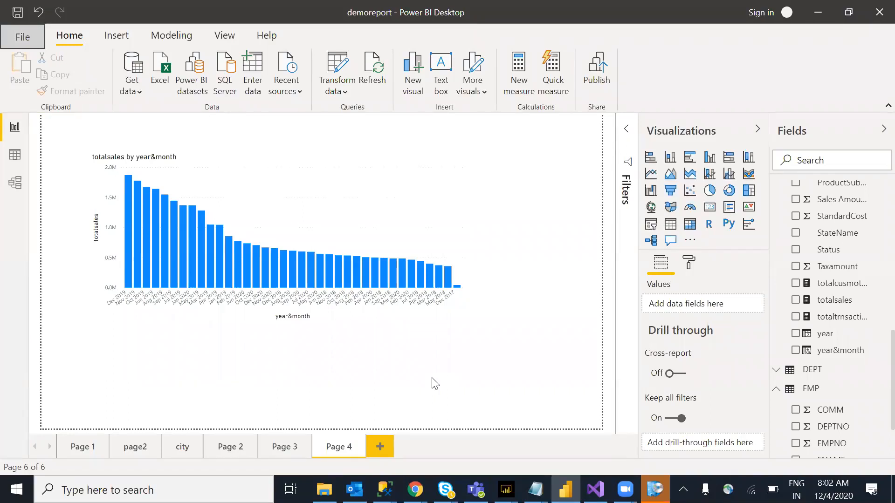
click(324, 489)
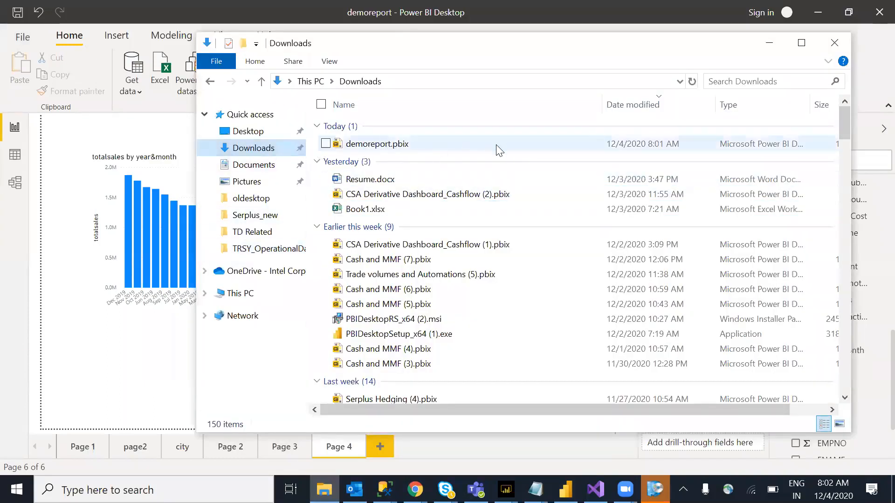
double_click(670, 48)
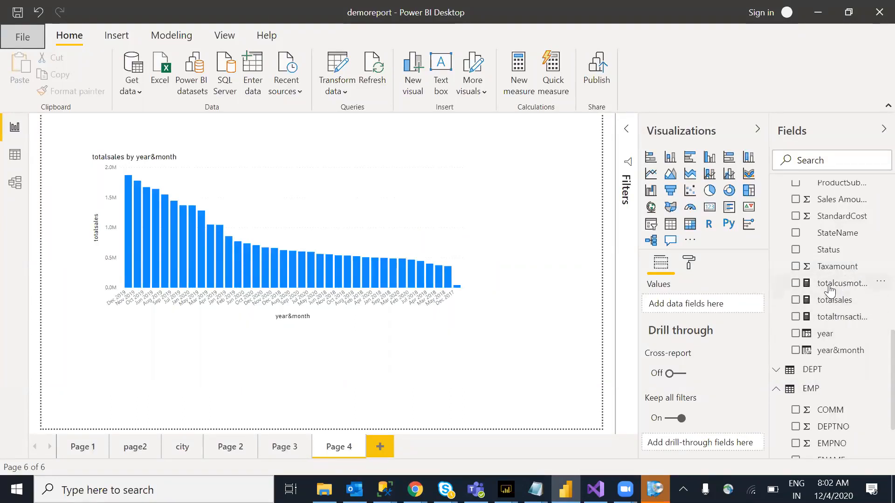
View the Data table's rows, return to the report, and add a new blank page after Page 4.
click(12, 156)
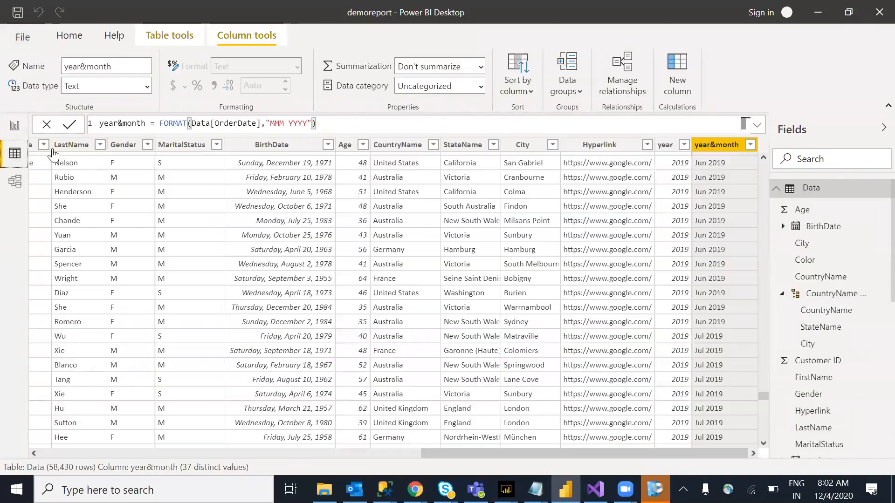
click(16, 133)
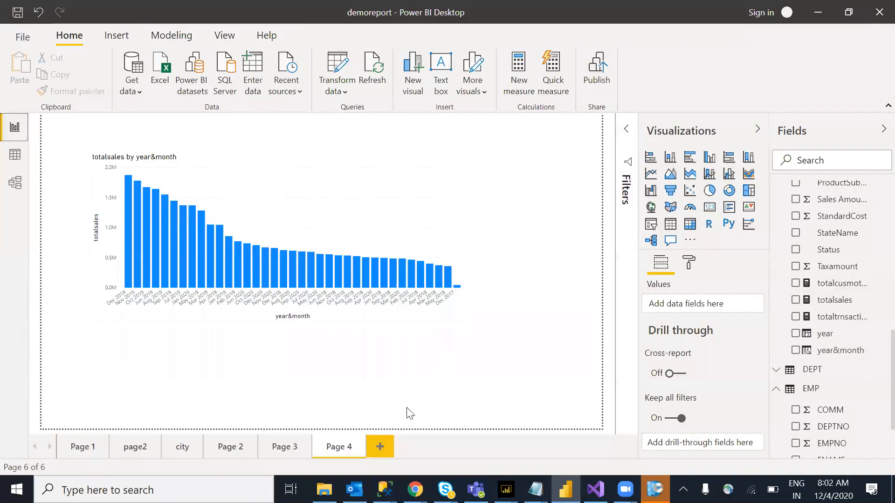
click(379, 446)
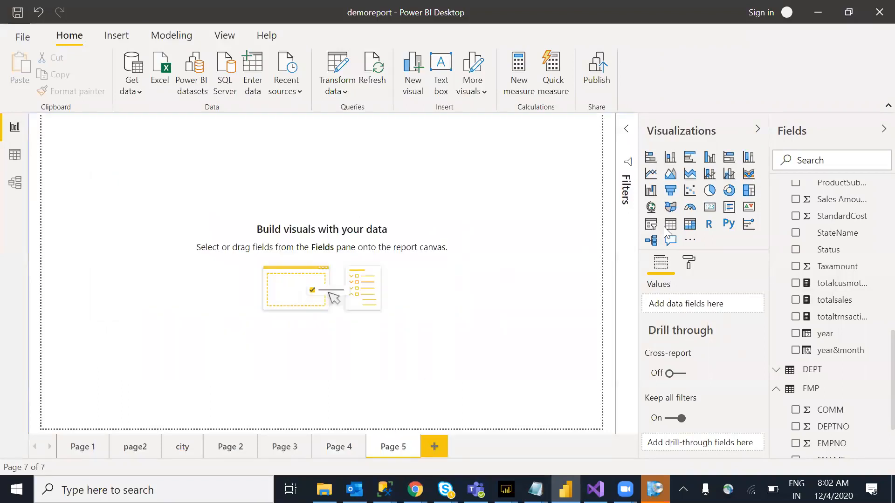
Create a card visual showing totaltrnsactions on the blank page, and remove it again.
click(709, 207)
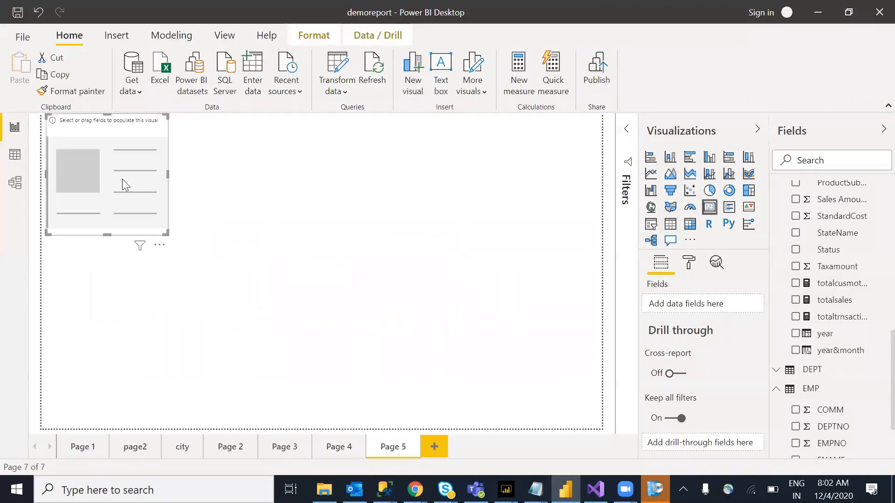
drag(826, 324, 392, 322)
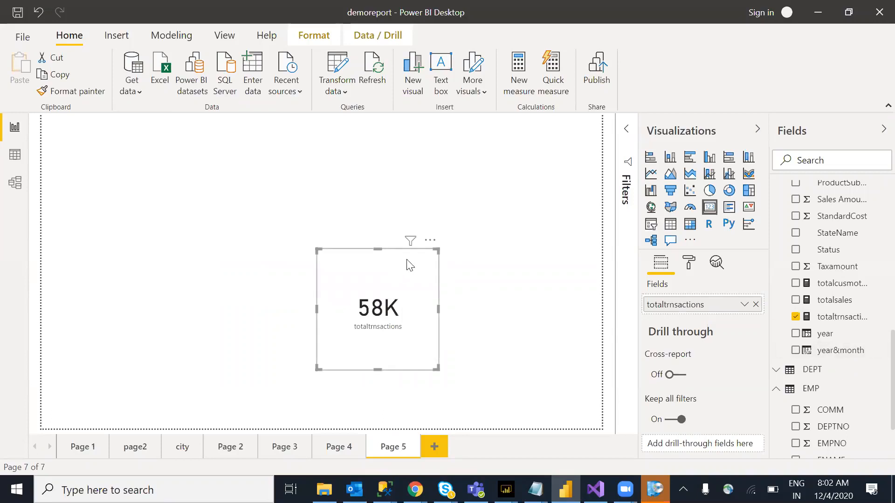
click(430, 241)
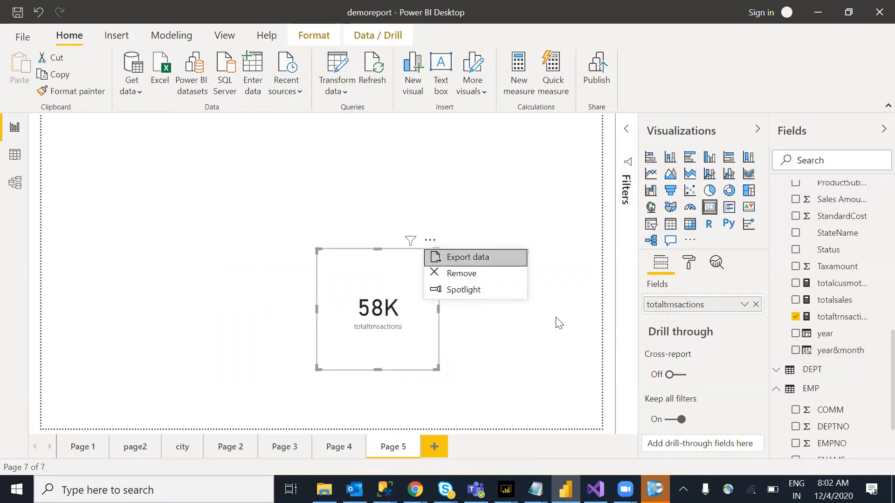
click(472, 270)
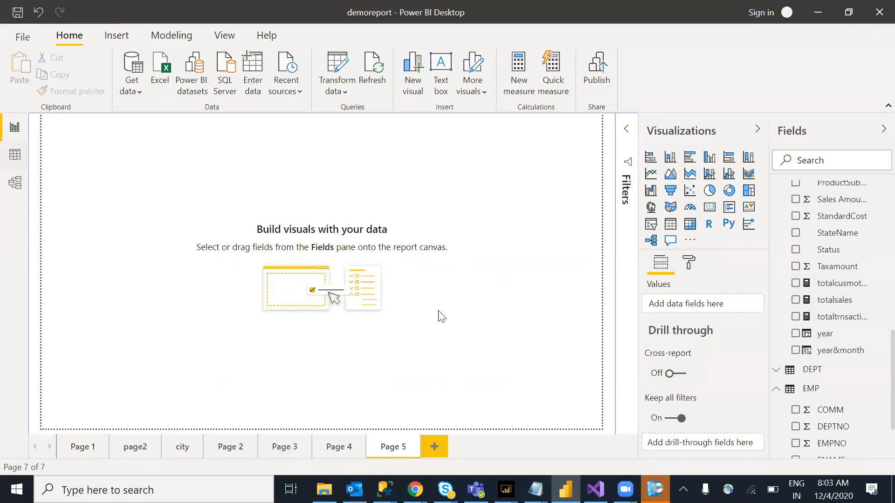
Examine the Data table's rows with the year&month column, and its list of fields in the report.
click(15, 154)
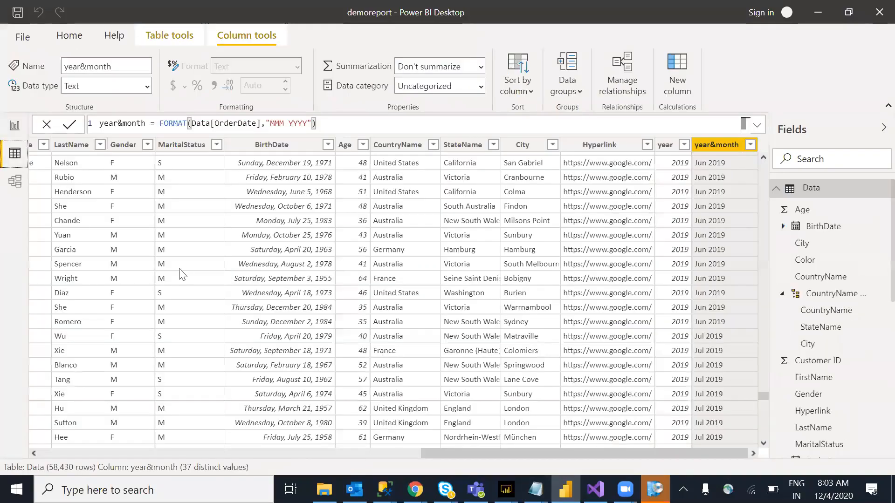
click(15, 127)
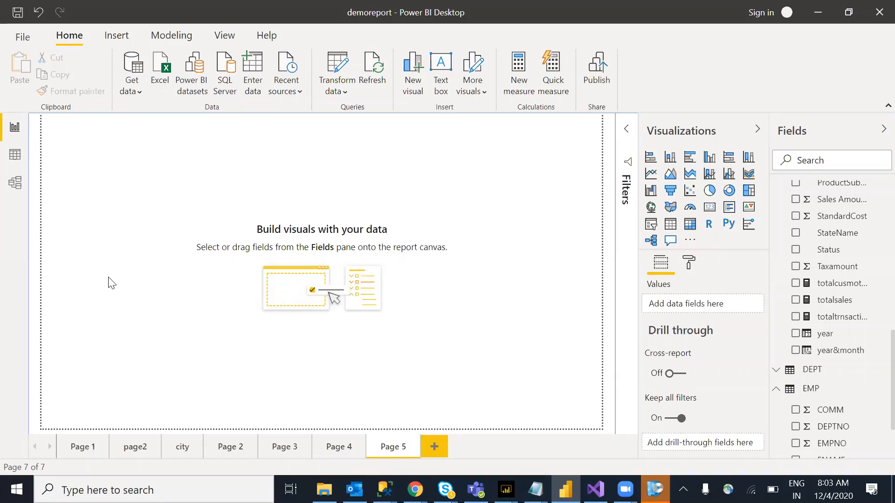
click(14, 154)
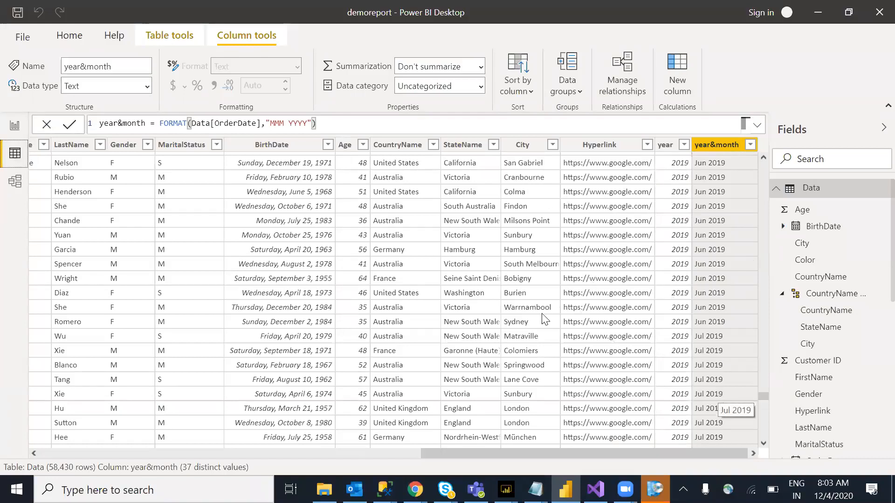
click(14, 126)
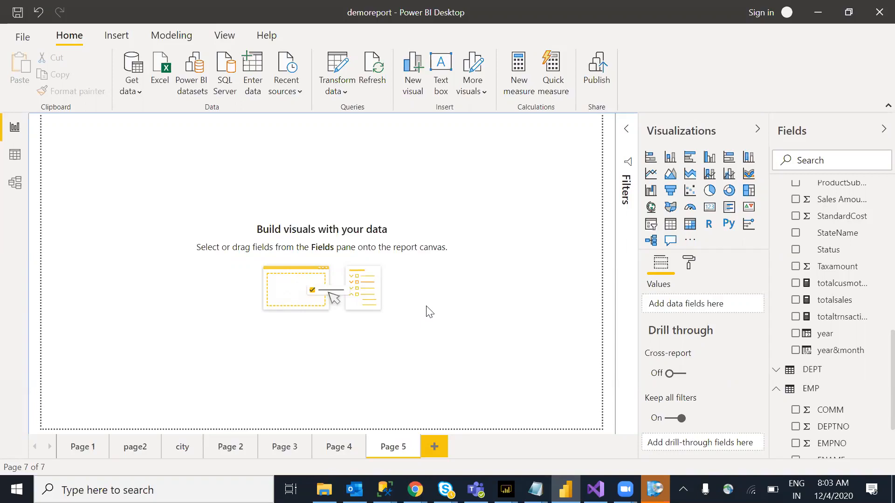
scroll(875, 326, up, 1)
scroll(876, 322, up, 10)
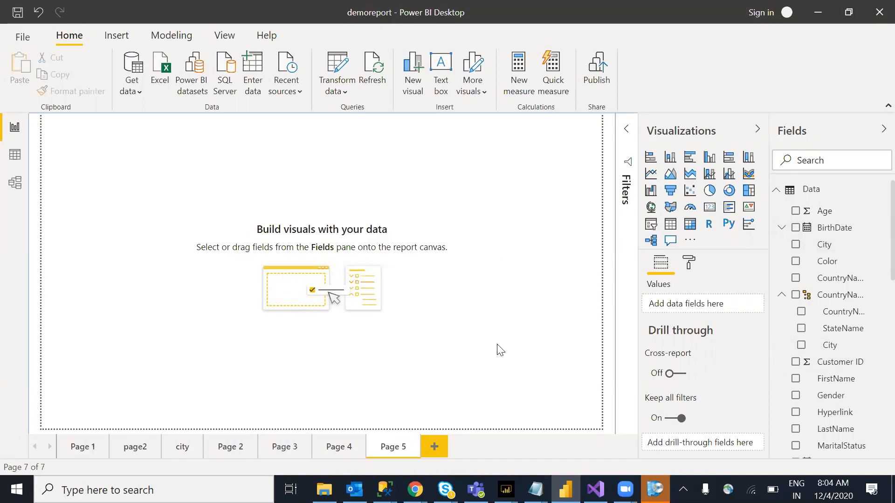
Review the page formatting options, Page 1's visuals, the page and all-pages filter areas, and the available insert and modeling commands.
click(692, 268)
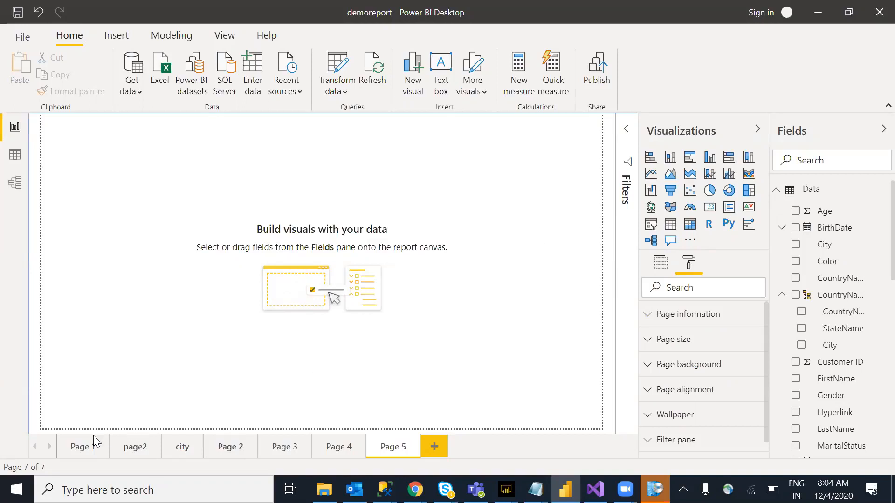
click(80, 448)
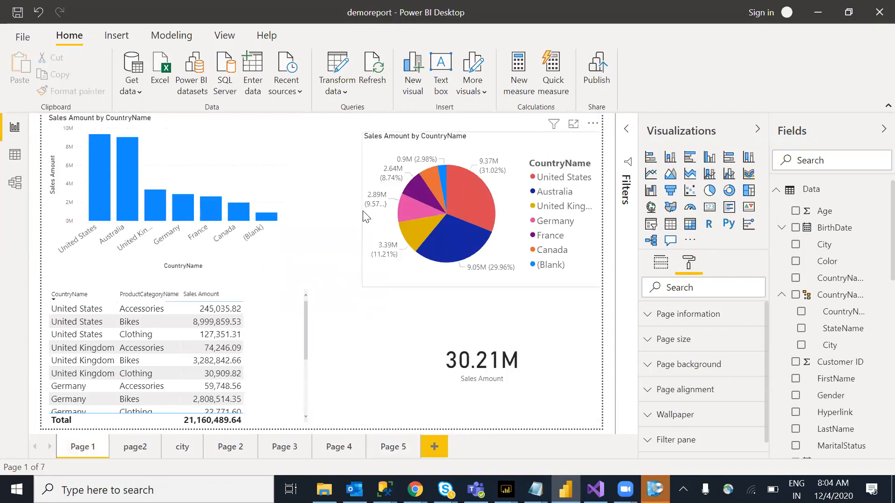
click(397, 450)
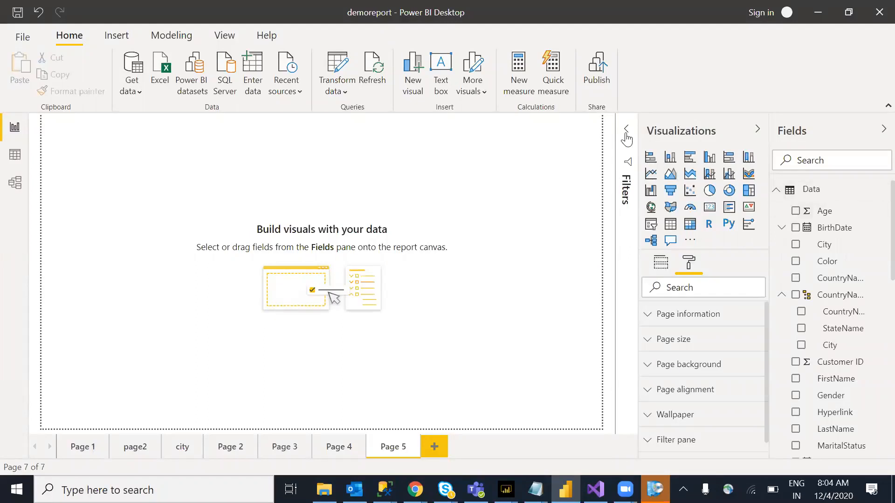
click(614, 210)
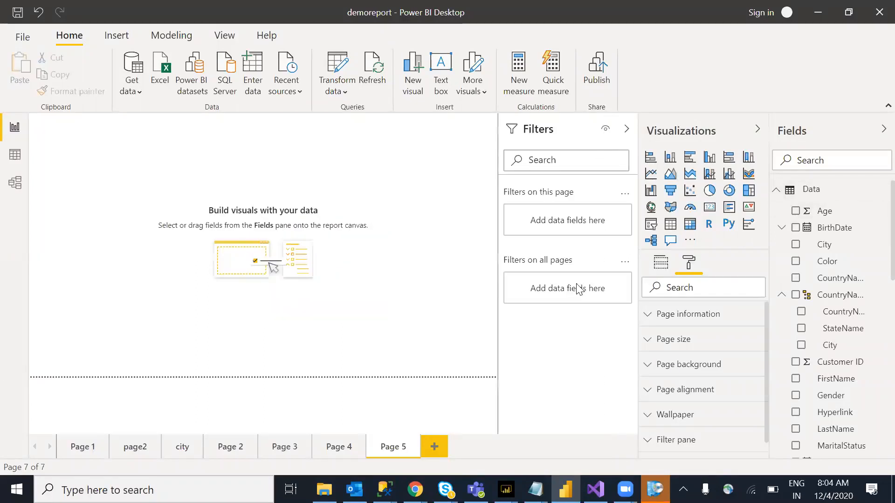
click(623, 131)
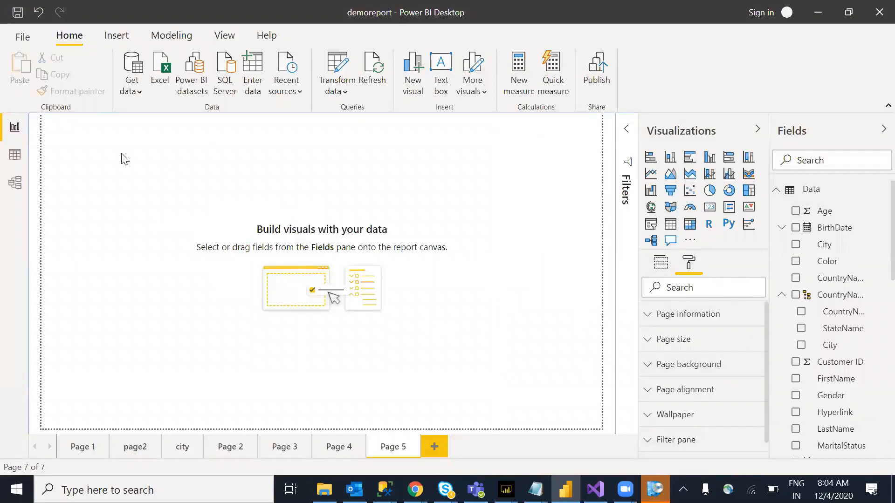
click(123, 40)
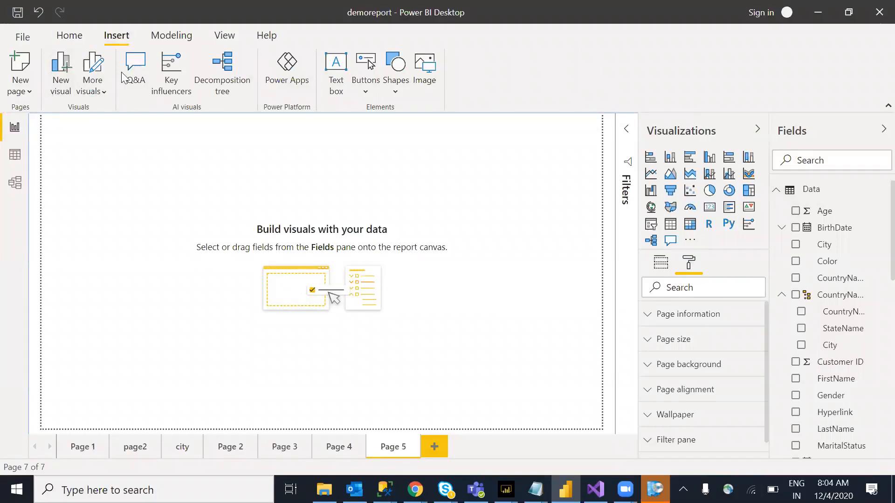
click(172, 36)
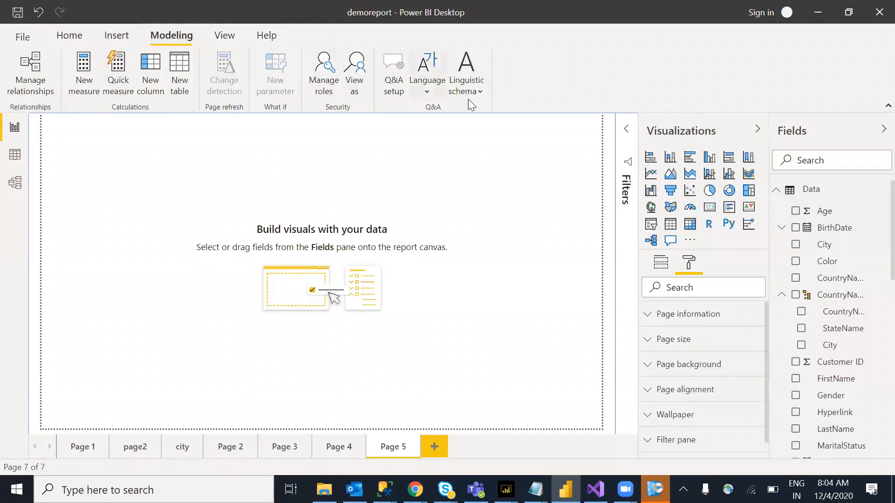
click(80, 41)
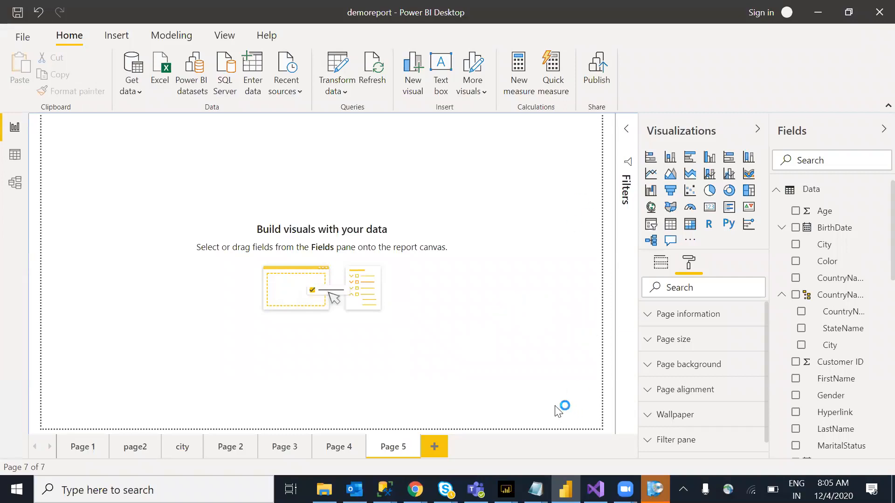
Move the Sales Amount card on Page 1 slightly closer to the table, level with the table's upper edge.
click(86, 449)
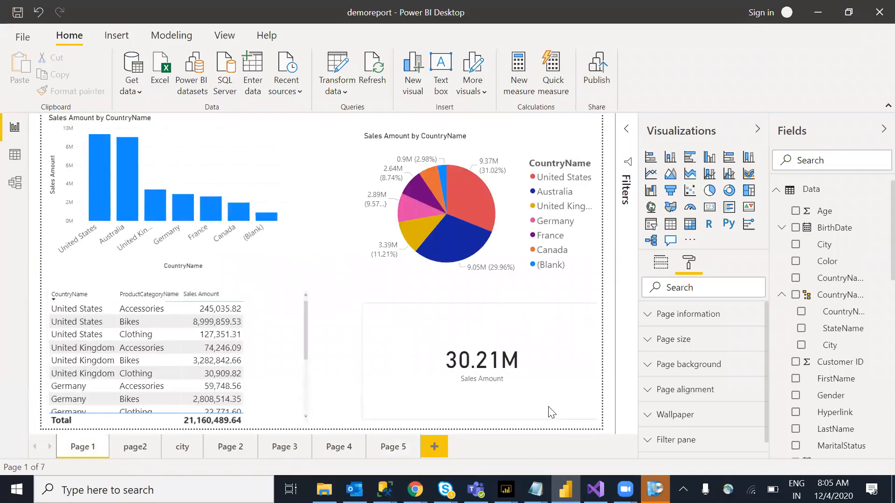
click(373, 425)
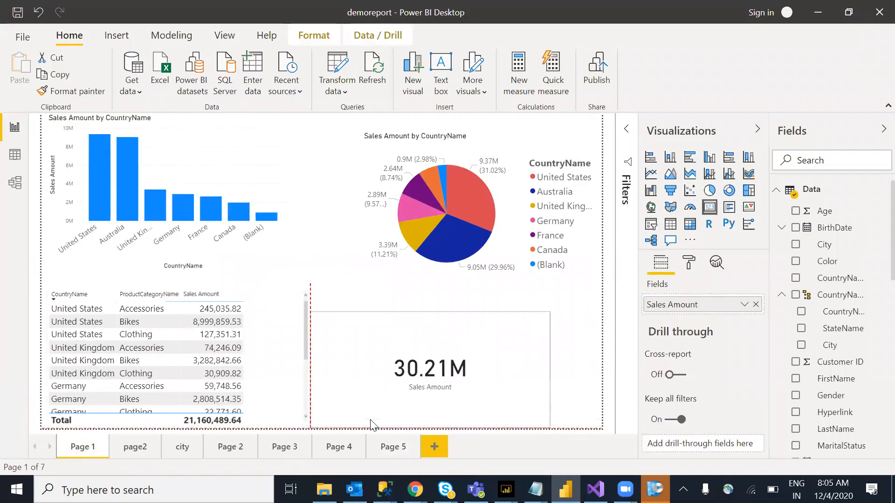
drag(370, 401, 406, 376)
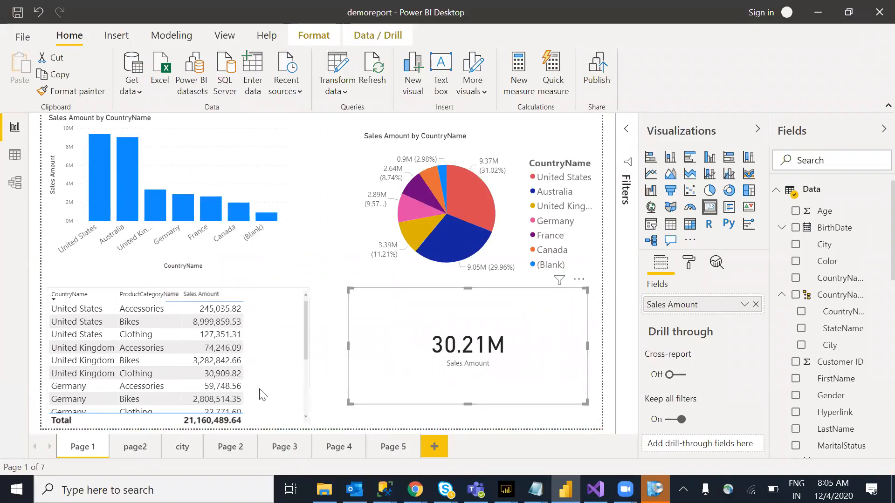
click(325, 365)
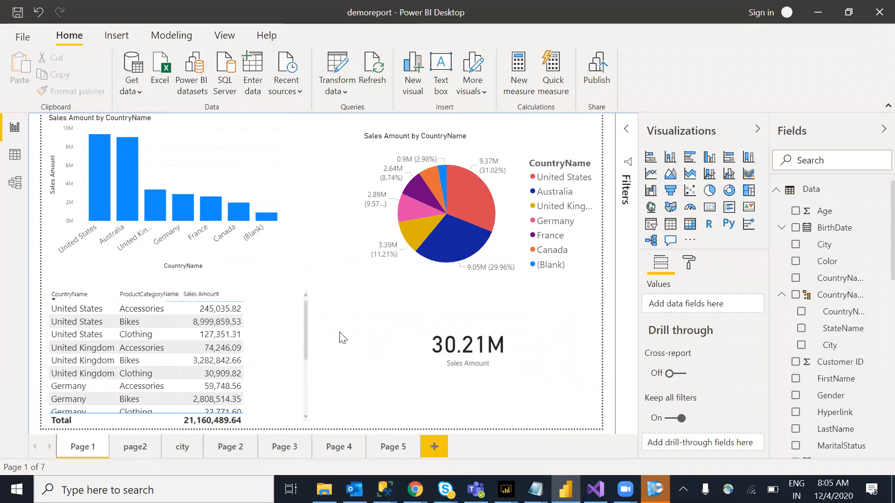
Turn on the Tooltip and Q&A options in Page 1's page information, and switch both off again.
click(694, 268)
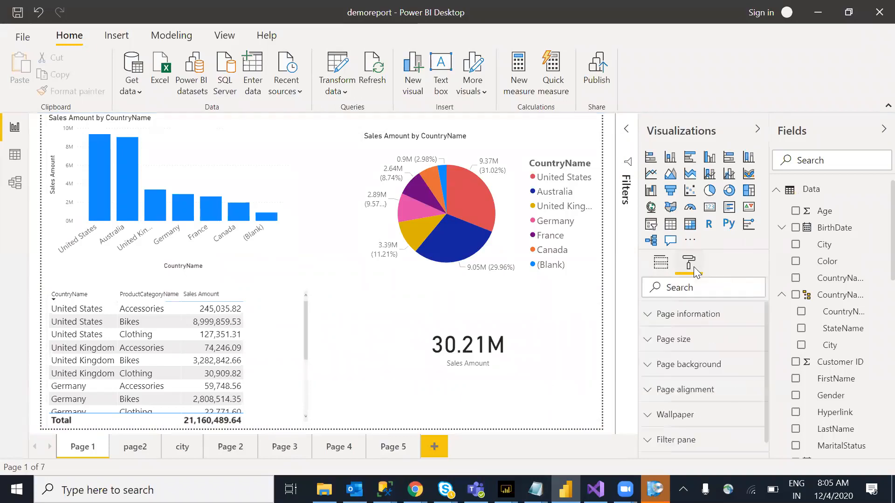
click(657, 316)
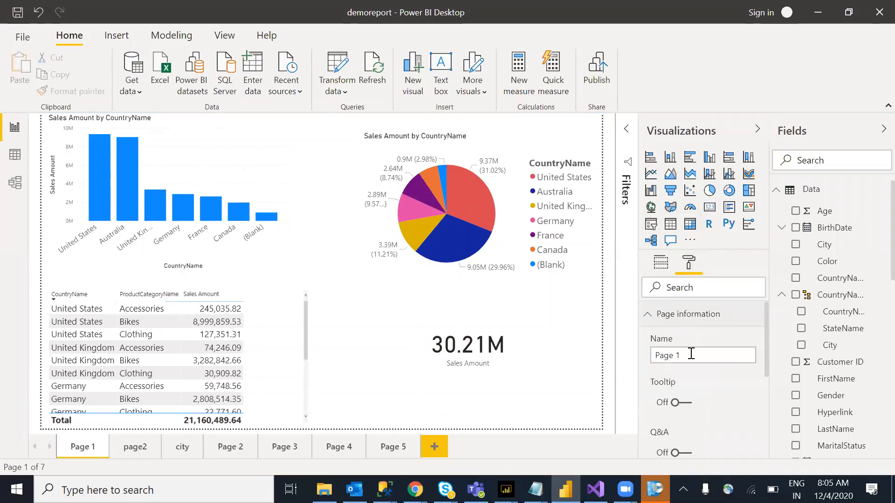
drag(767, 335, 655, 354)
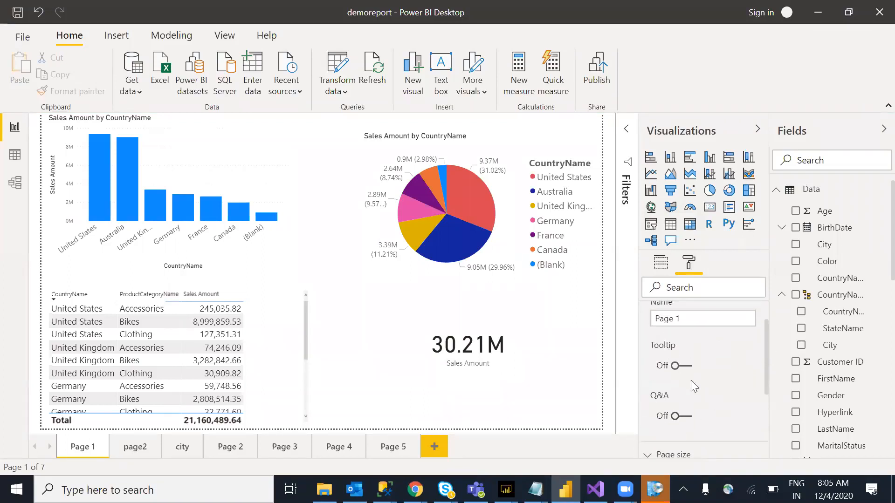
drag(766, 338, 692, 380)
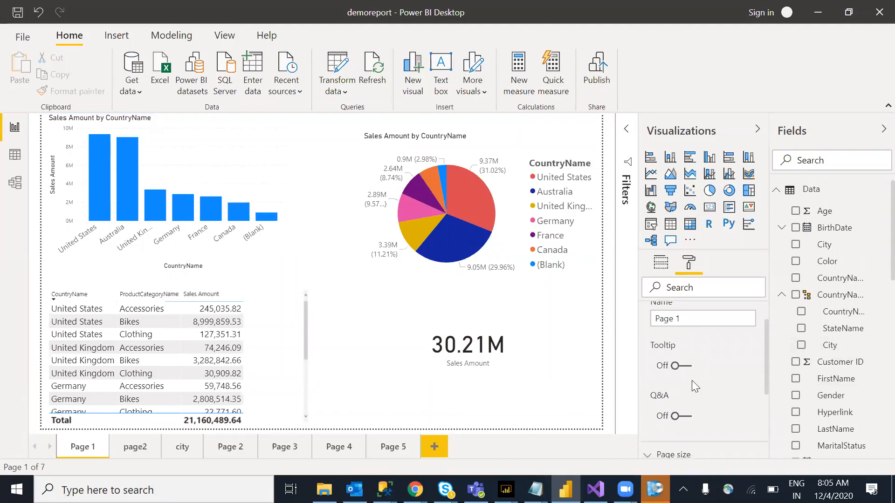
click(691, 371)
click(686, 419)
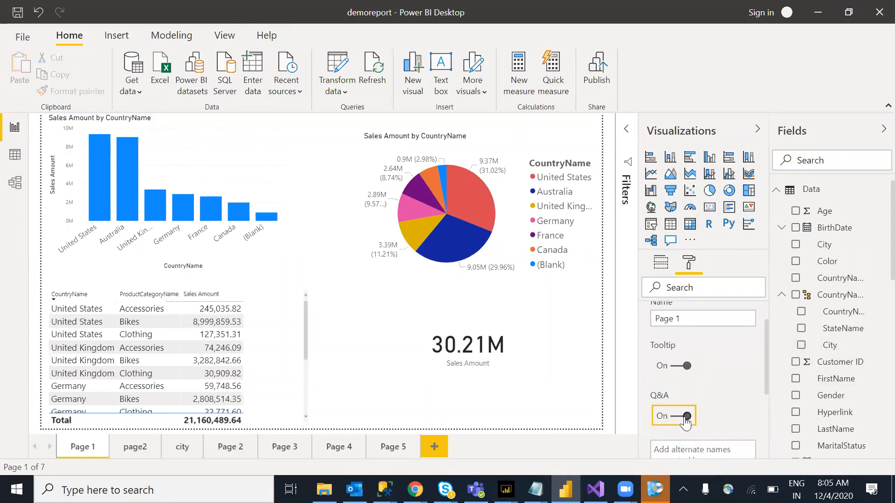
click(686, 419)
click(685, 366)
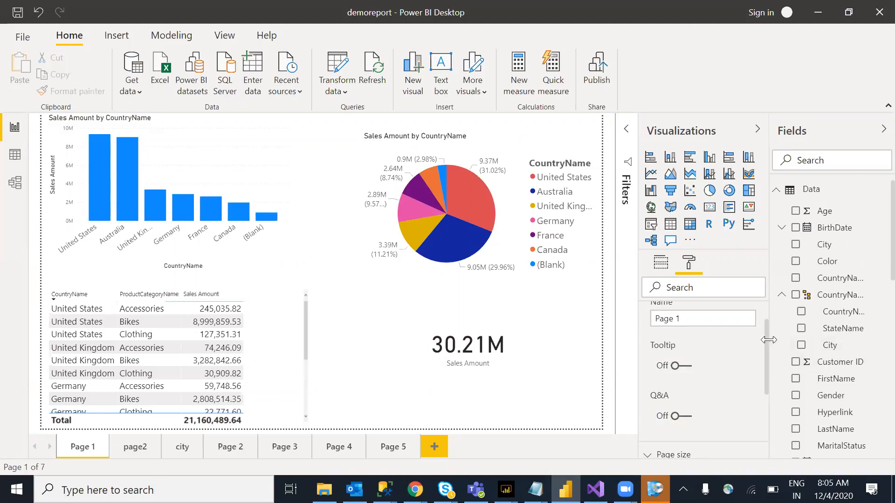
Rename Page 1 as homepage in the page information settings.
drag(767, 326, 764, 310)
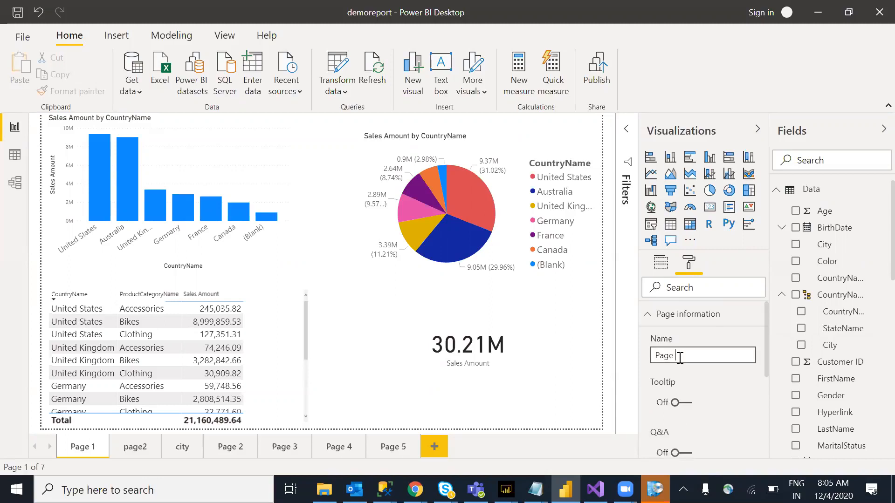
key(BackSpace)
key(BackSpace)
key(BackSpace)
key(BackSpace)
key(BackSpace)
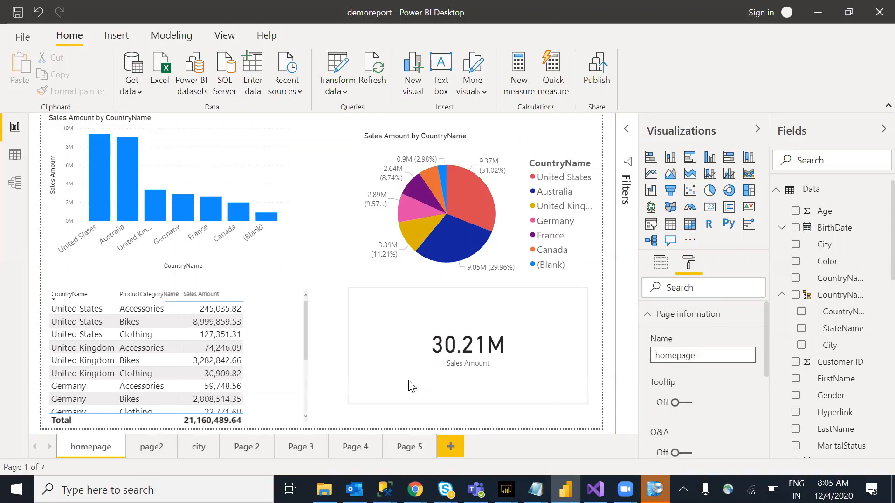
double_click(91, 451)
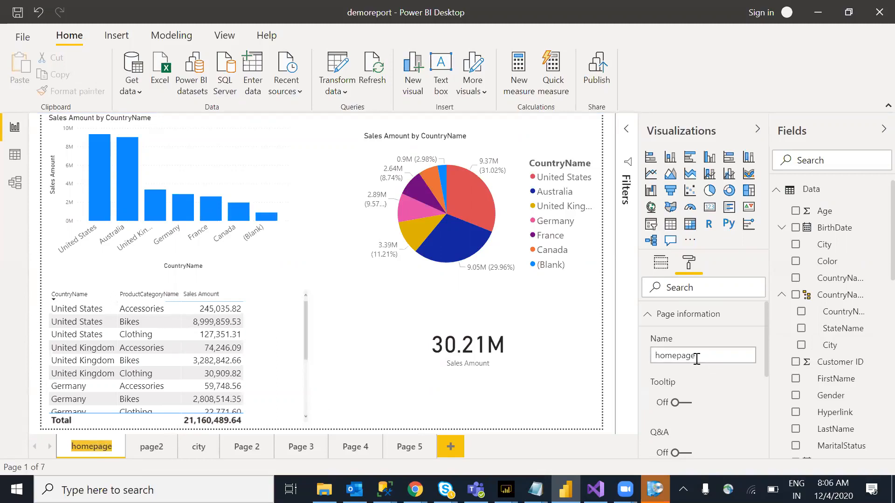
click(337, 376)
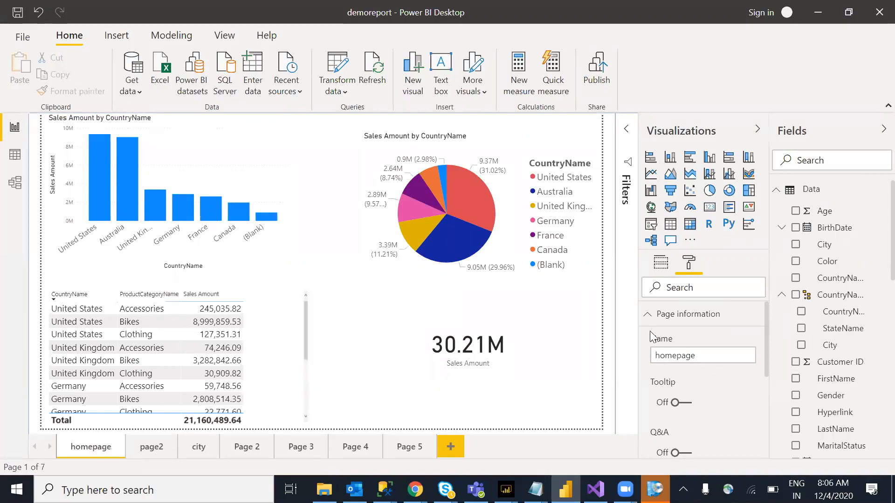
Try the 4:3, Letter, Tooltip and Custom page size types on the homepage, and return to 16:9.
click(647, 318)
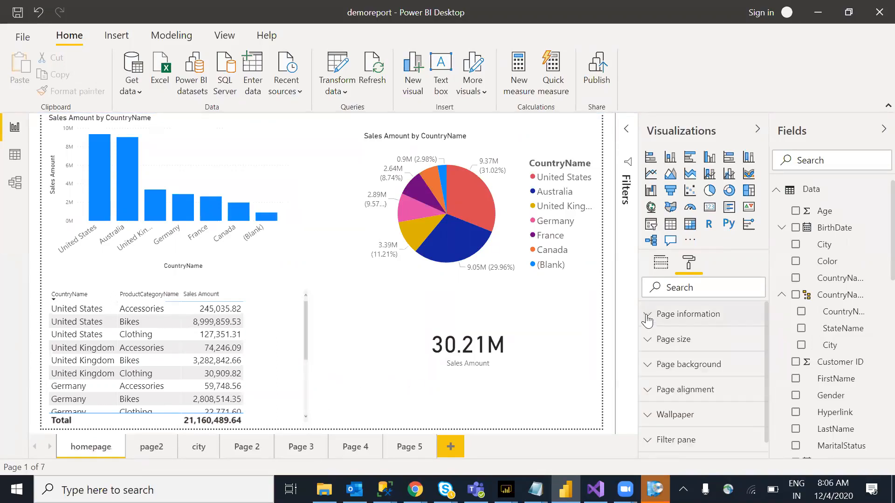
click(657, 345)
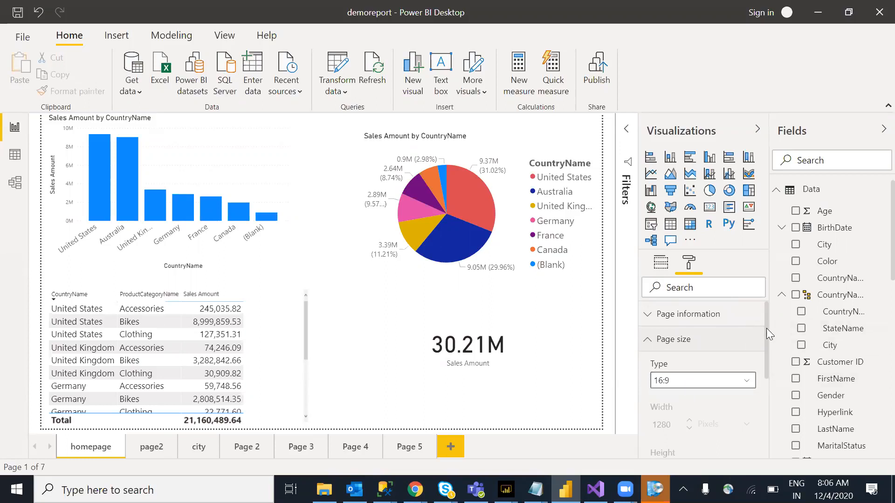
scroll(767, 334, down, 1)
click(746, 332)
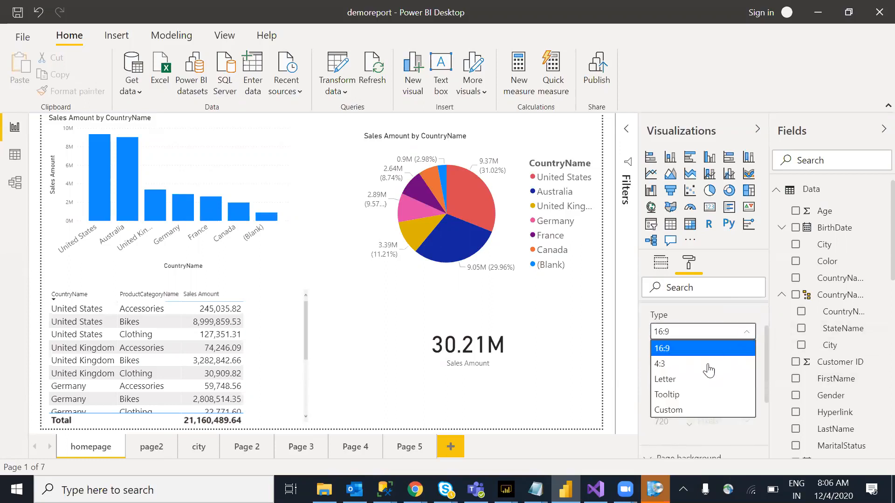
click(666, 365)
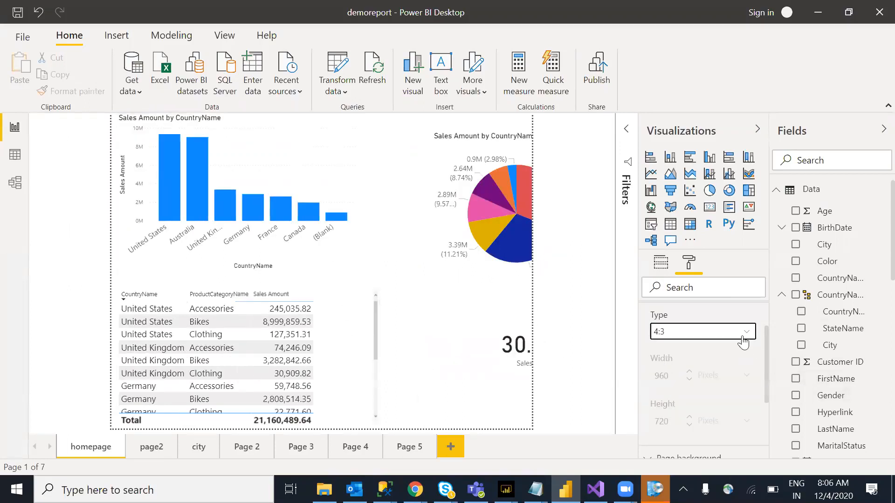
click(742, 338)
click(679, 380)
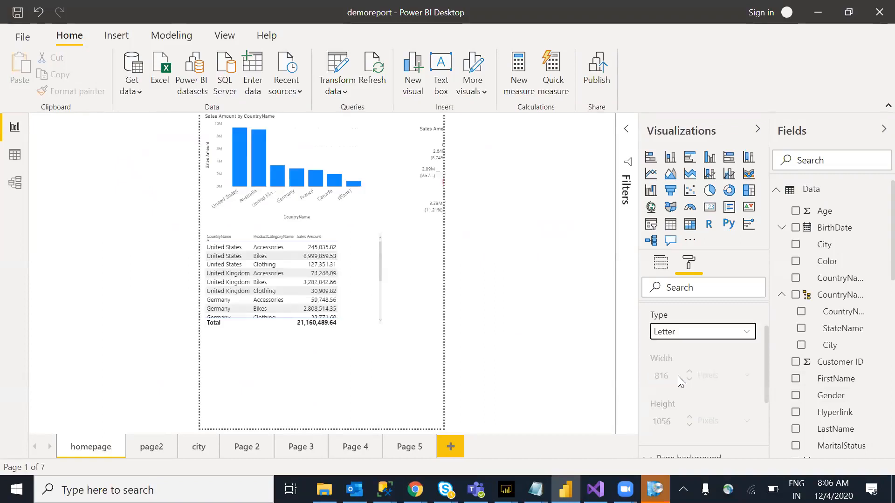
click(704, 338)
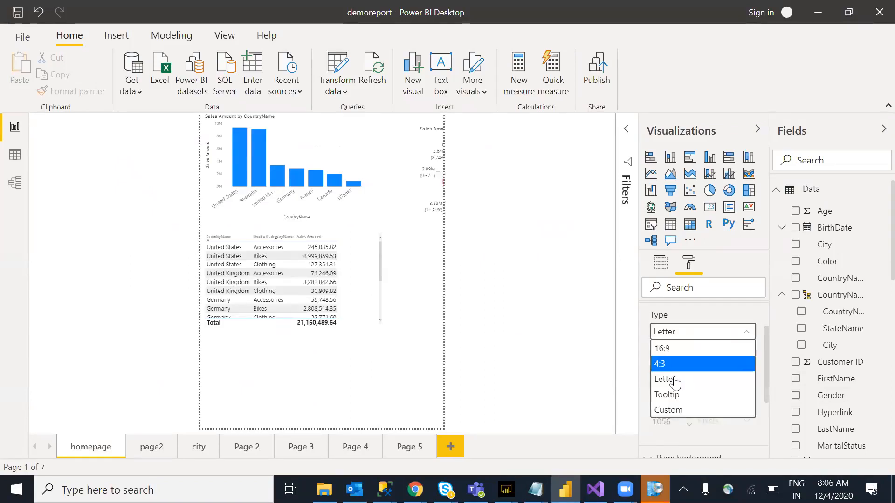
click(672, 394)
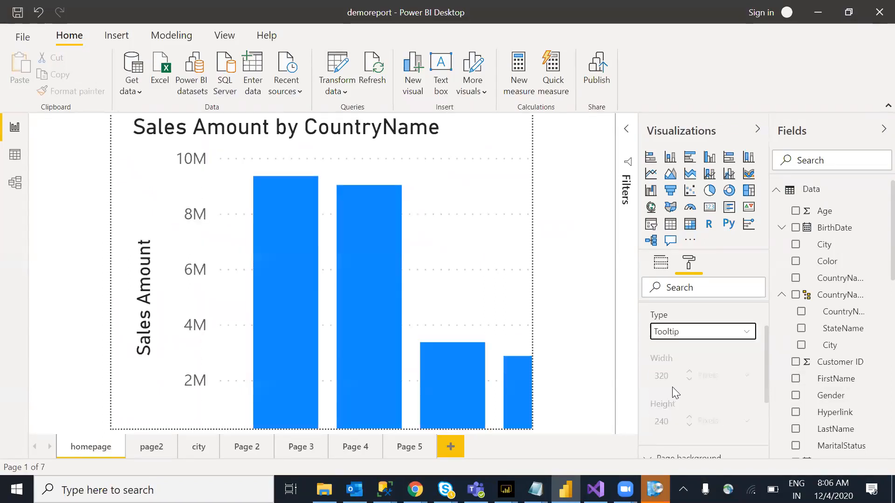
click(711, 334)
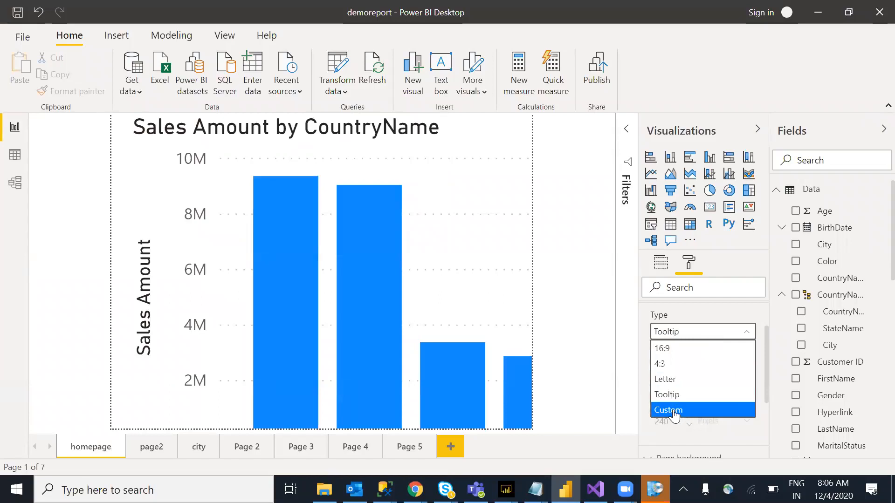
click(674, 410)
click(690, 338)
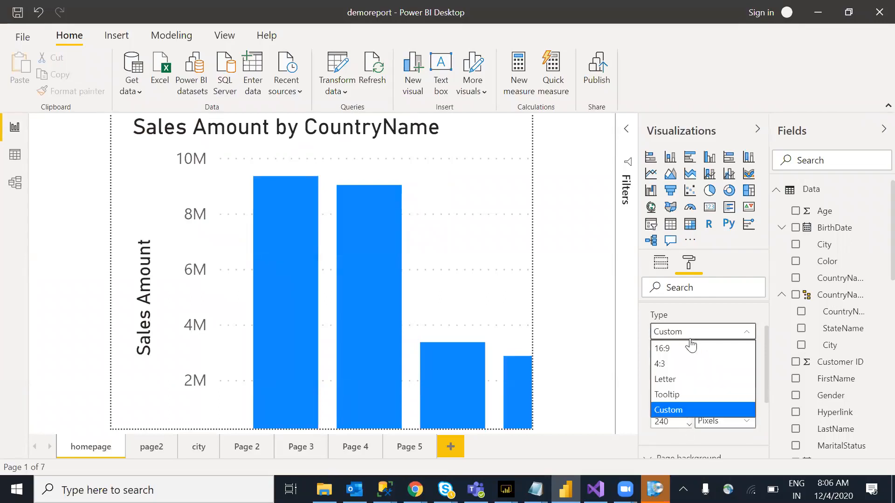
click(692, 348)
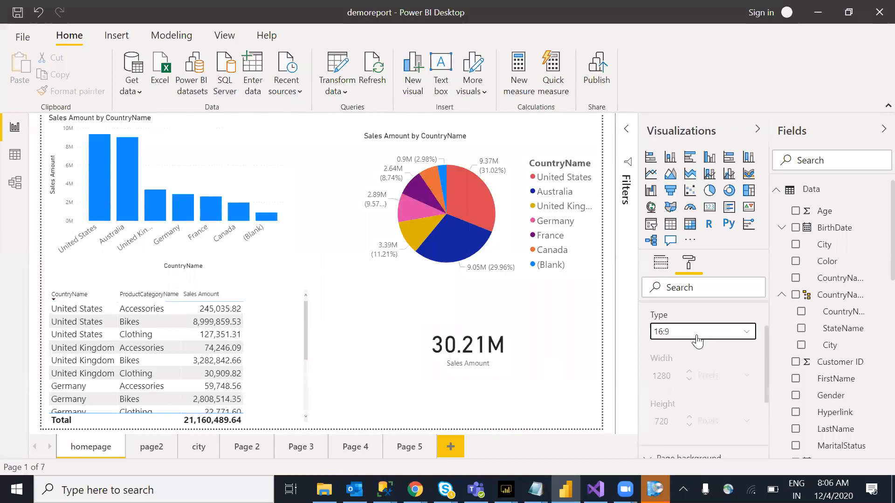
Set the homepage's page size type to Custom with a height of 820 pixels.
click(697, 334)
click(678, 410)
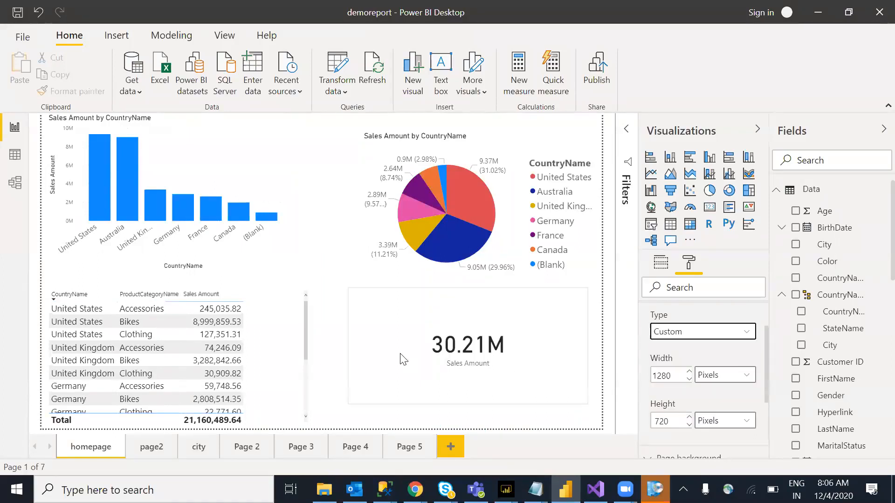
click(660, 417)
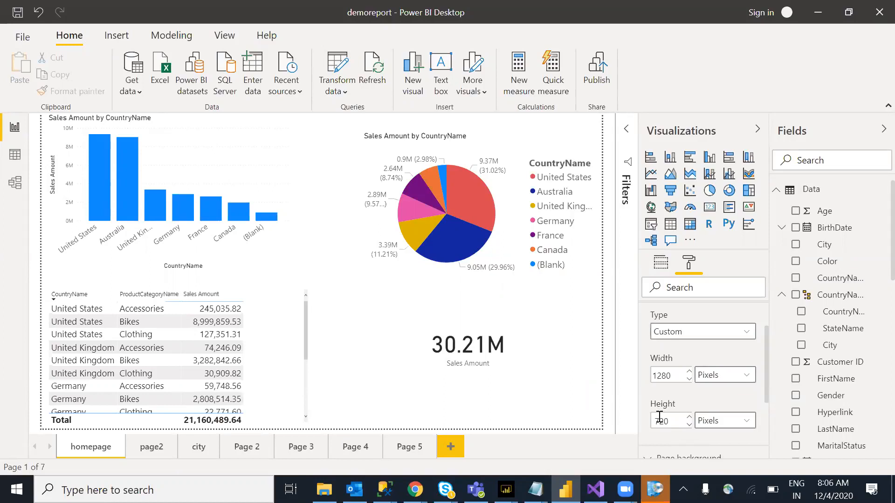
key(BackSpace)
text(8)
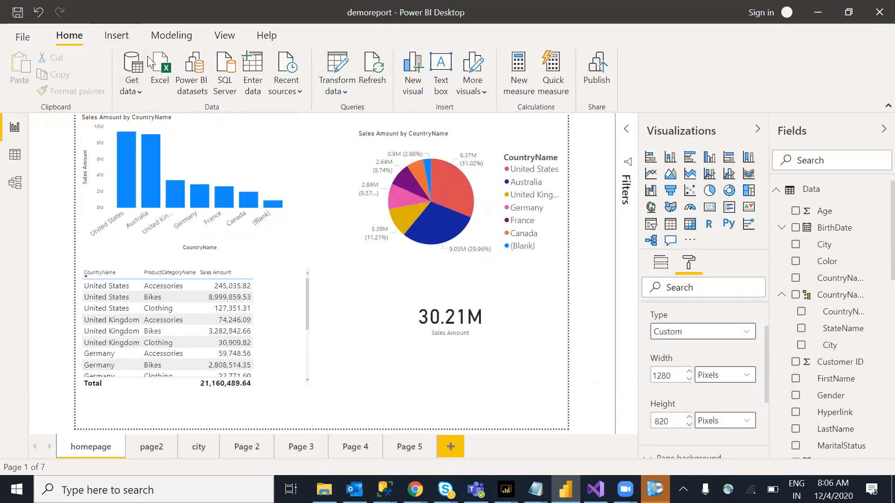
Display the homepage at actual size and review the available page view options.
click(117, 36)
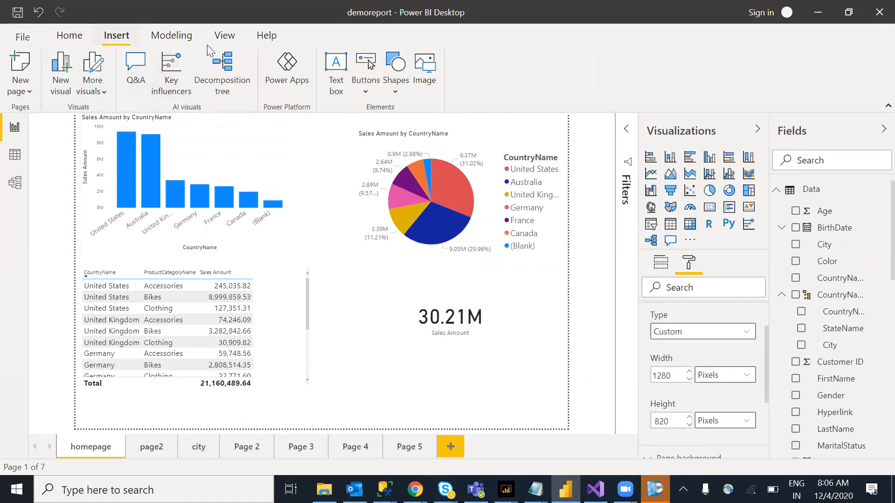
click(225, 40)
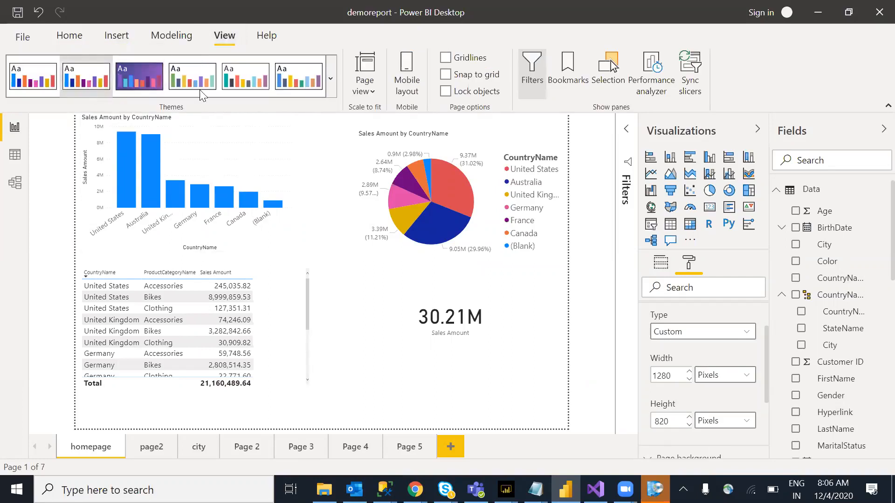
click(374, 91)
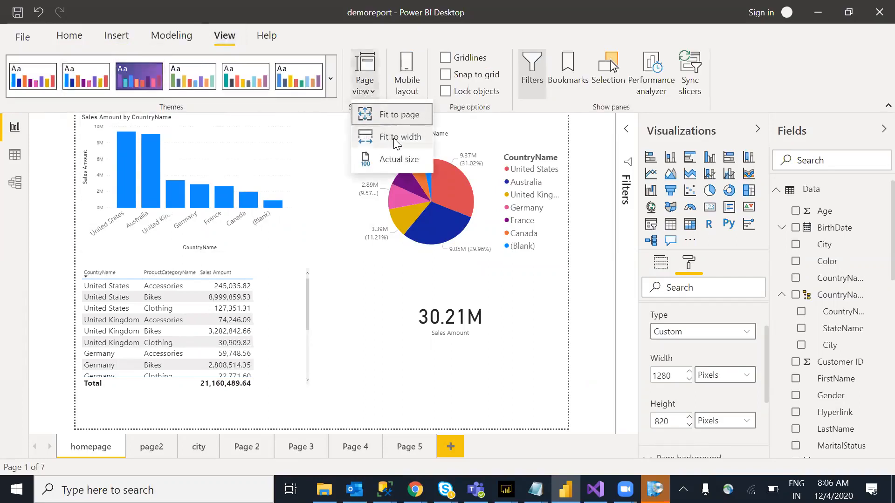
click(412, 166)
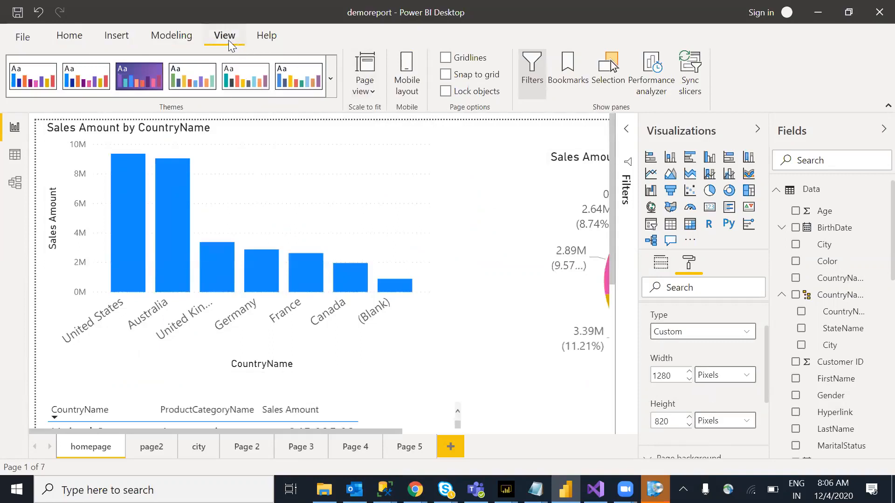
click(368, 92)
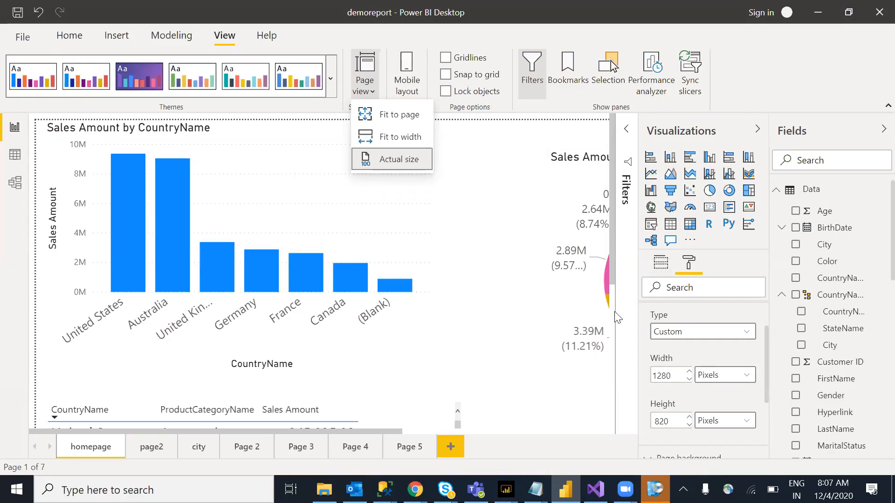
click(614, 336)
click(613, 325)
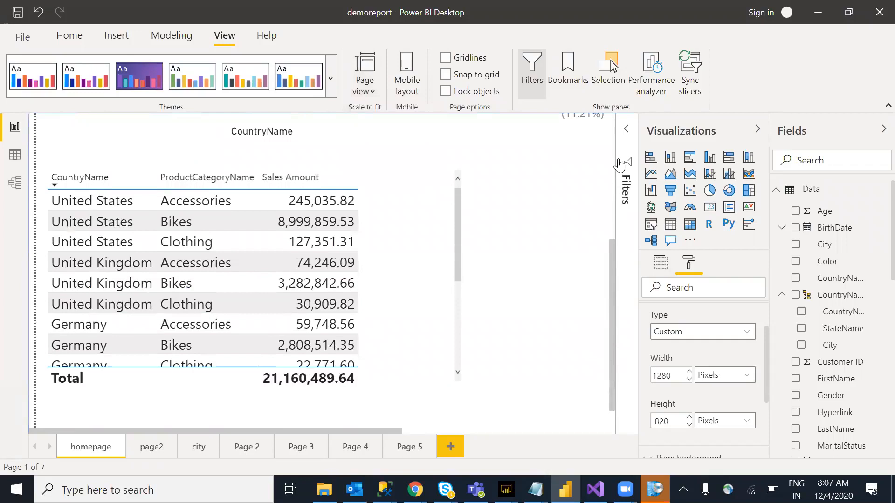
click(372, 88)
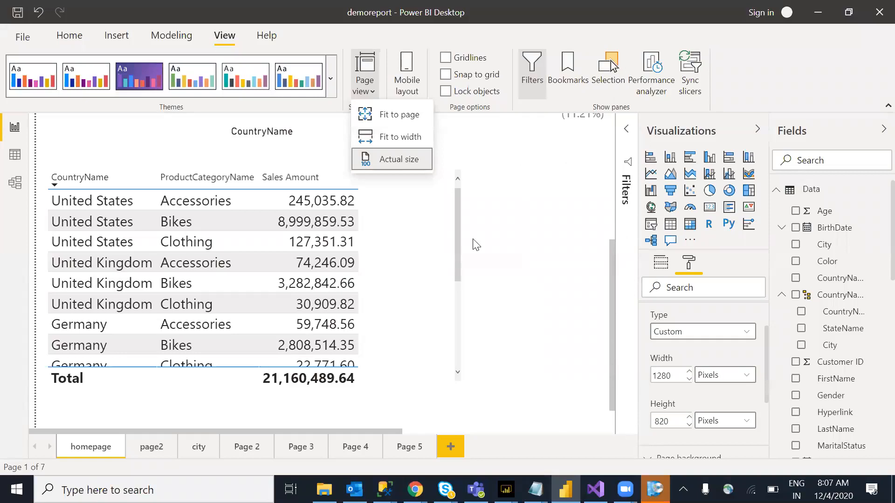
click(392, 160)
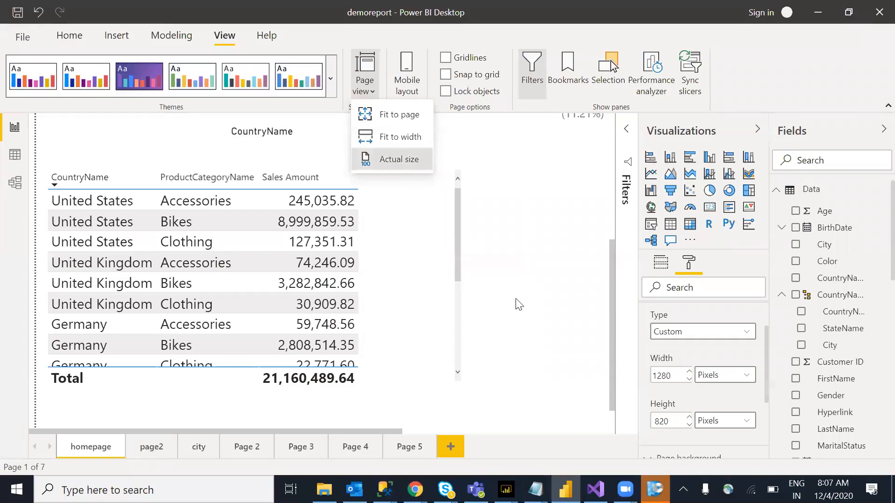
Move the Sales Amount card down and to the left so it overlaps the lower part of the table.
mouse_move(611, 414)
mouse_down()
mouse_move(615, 174)
mouse_move(605, 411)
mouse_up()
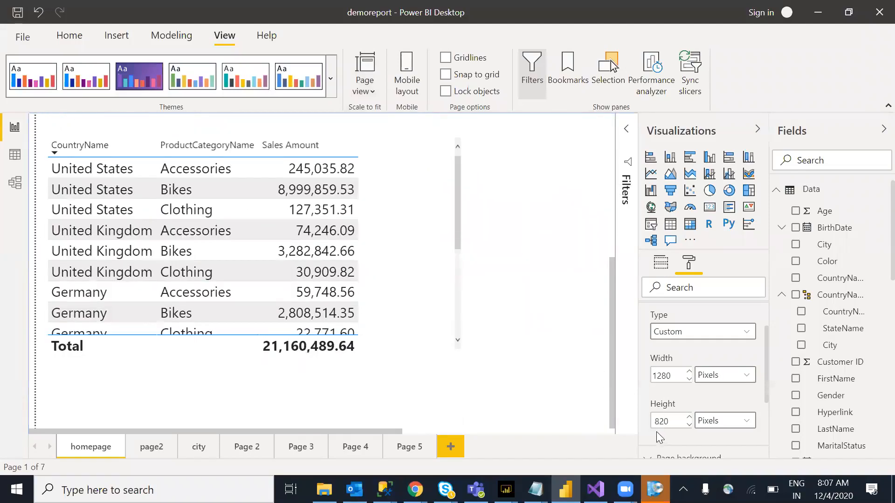
scroll(489, 376, right, 1)
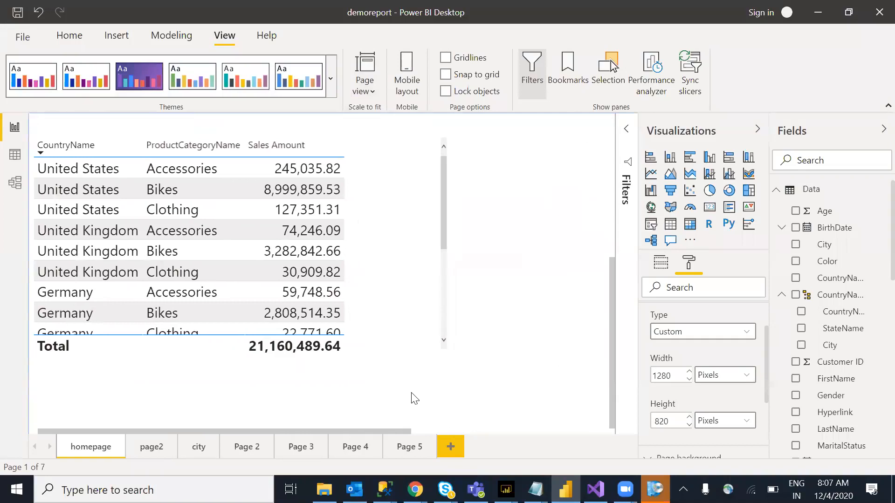
drag(414, 431, 547, 431)
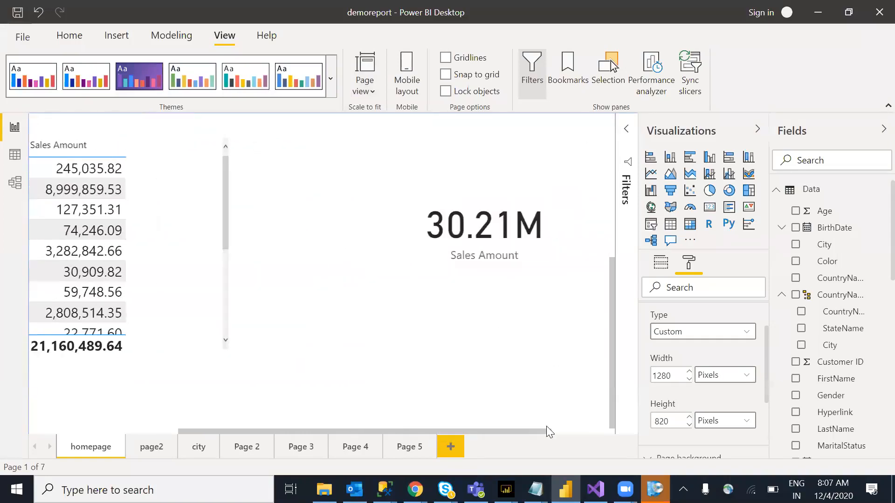
drag(490, 245, 142, 447)
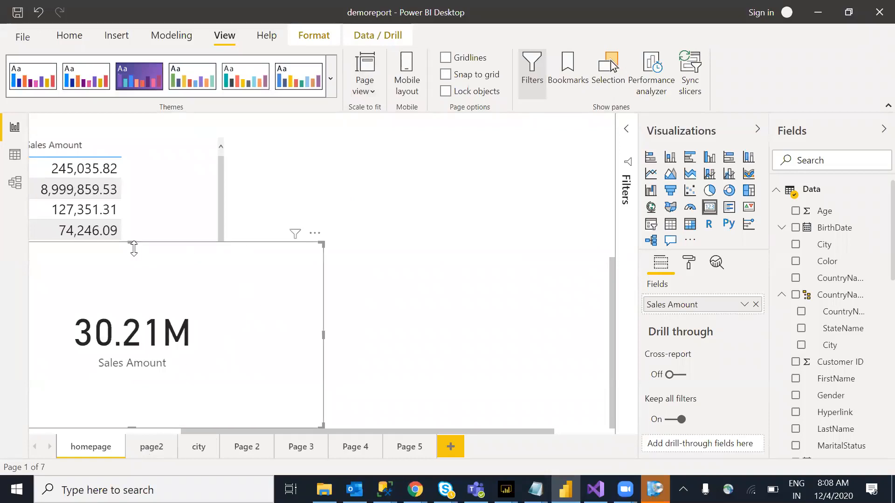
Reduce the Sales Amount card's height from its upper edge and move it left so it sits below the table.
drag(132, 242, 147, 378)
drag(259, 428, 133, 428)
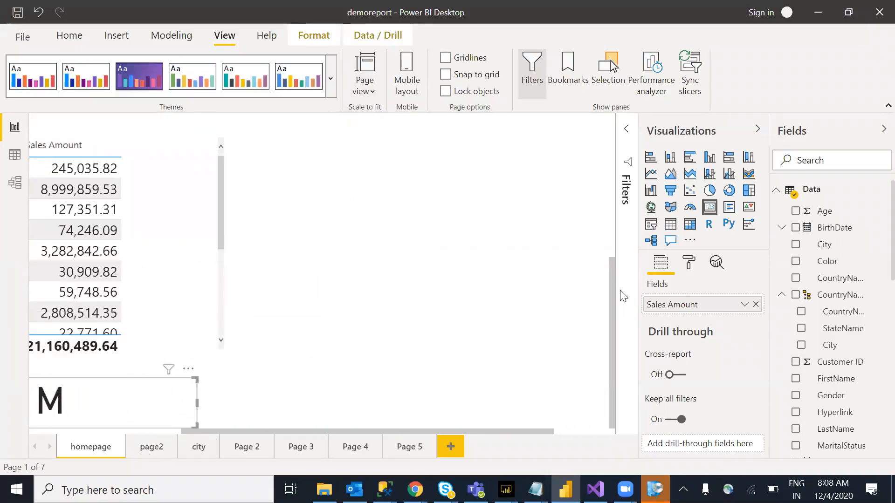
click(604, 366)
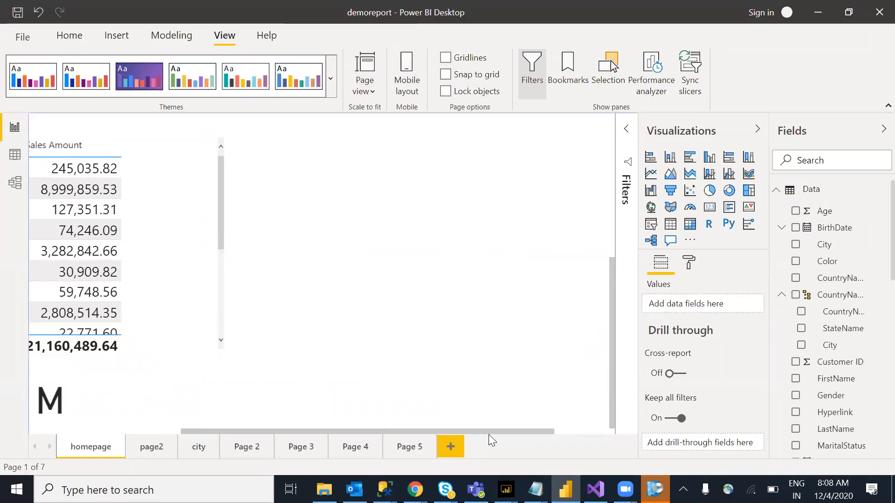
drag(492, 431, 265, 435)
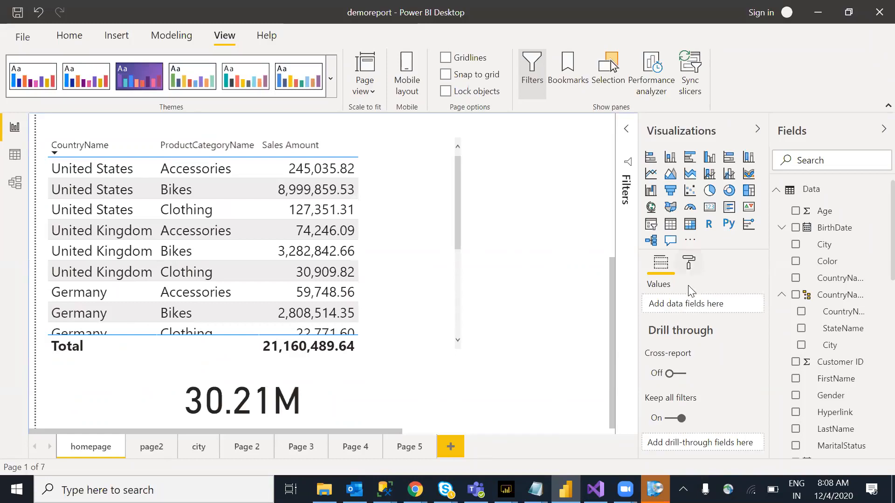
Set the homepage's page height to 720 pixels and reselect the Custom page size type.
click(689, 263)
click(678, 339)
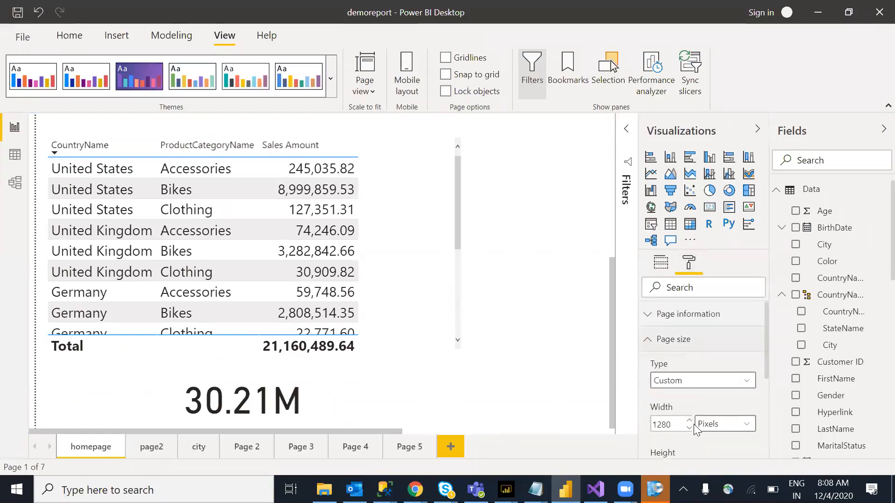
scroll(727, 355, down, 3)
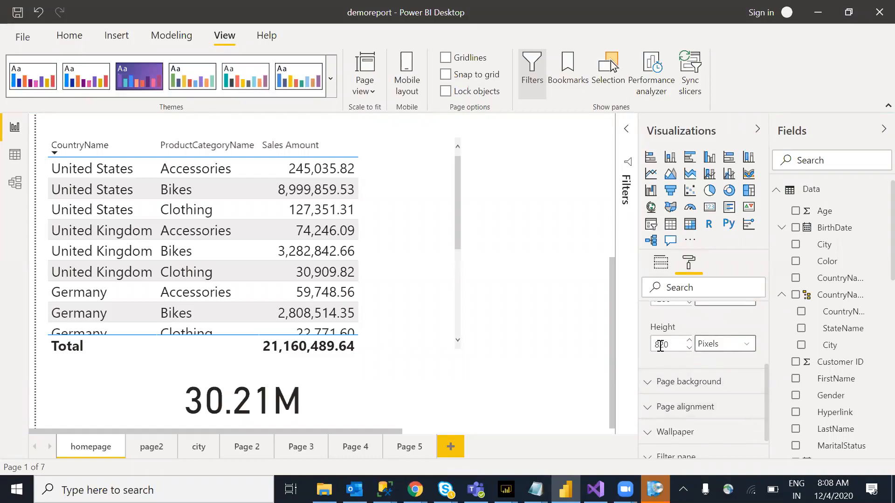
key(BackSpace)
text(7)
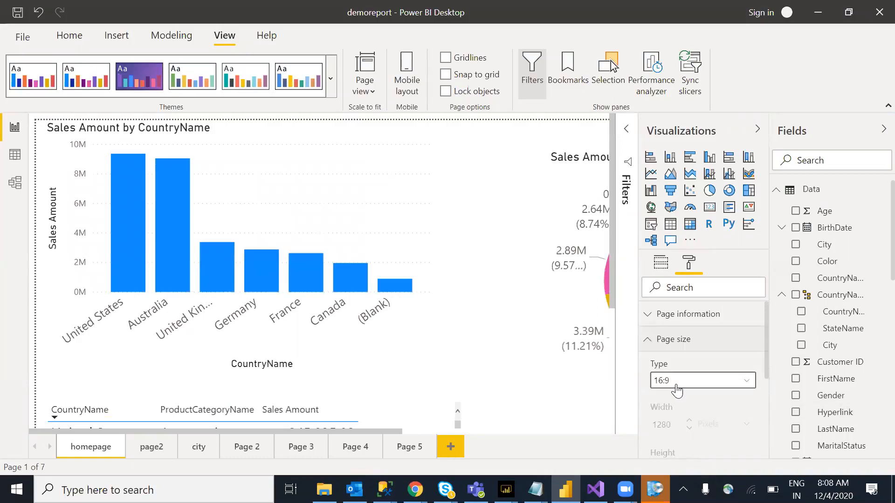
click(676, 387)
click(675, 459)
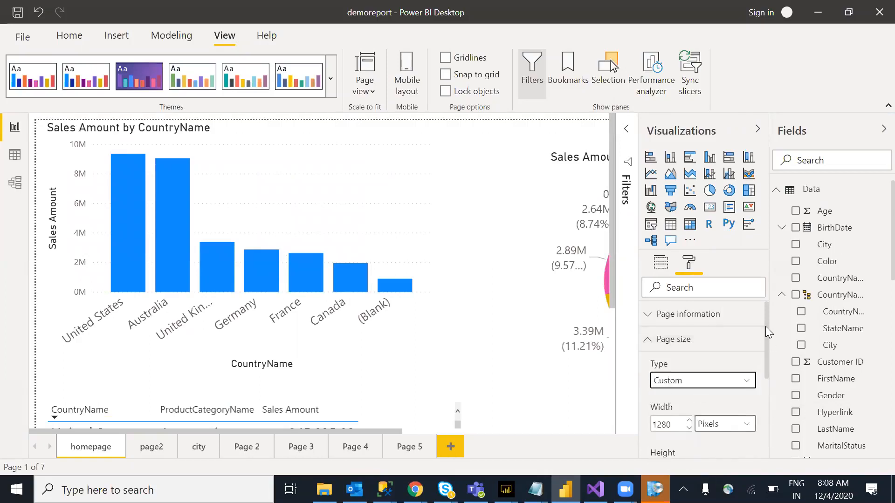
drag(765, 327, 768, 385)
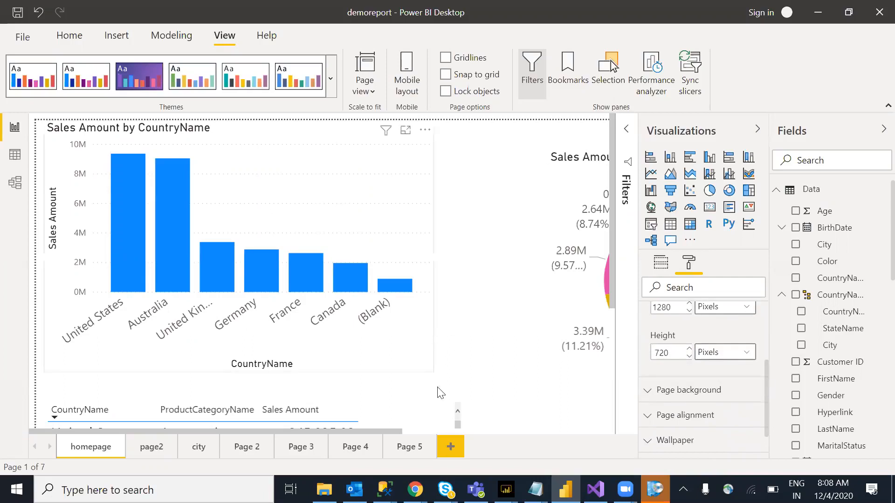
Compare the homepage in the Fit to page and Actual size views.
drag(610, 304, 600, 447)
drag(378, 431, 233, 434)
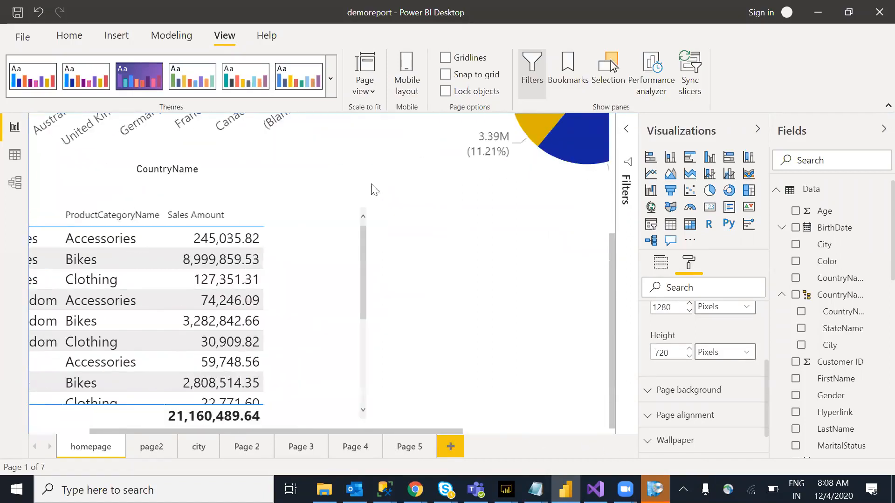
click(370, 93)
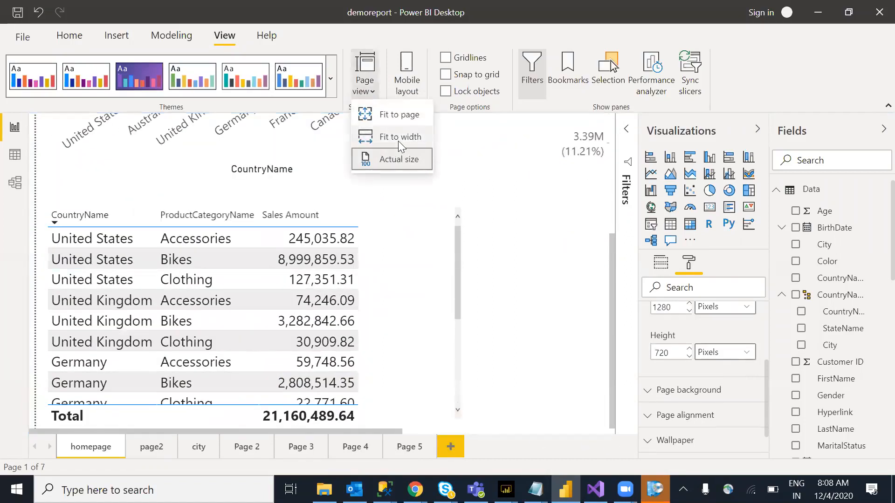
click(410, 120)
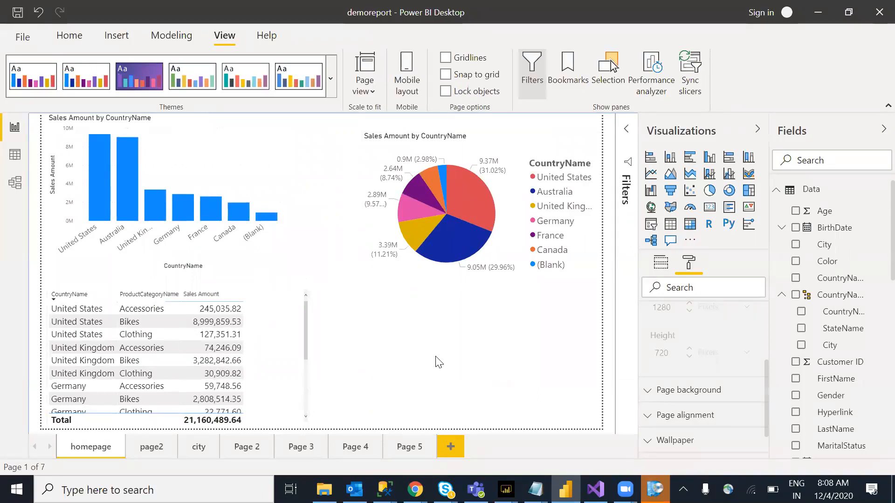
click(365, 91)
click(392, 158)
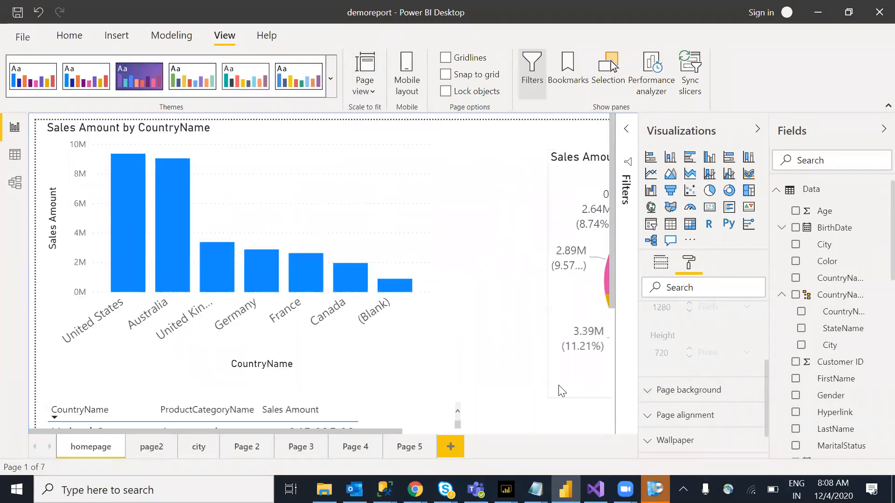
Review the homepage's page size types and switch the page view to Fit to page.
click(660, 262)
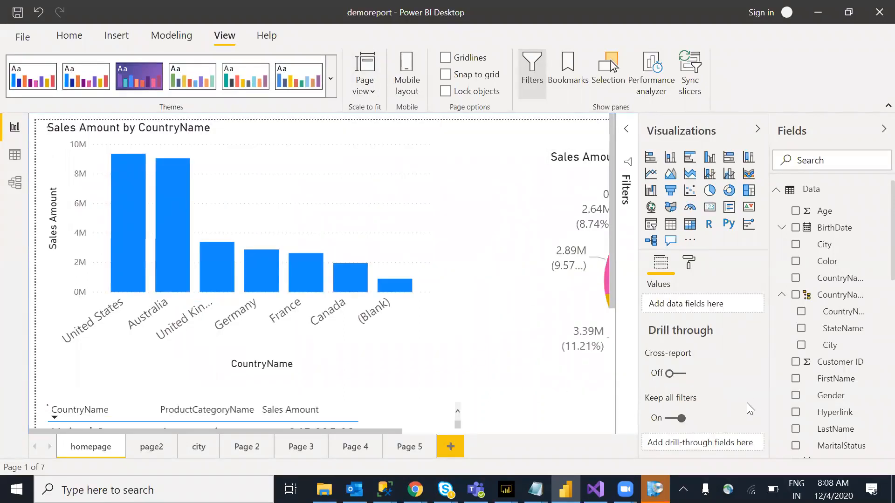
click(689, 263)
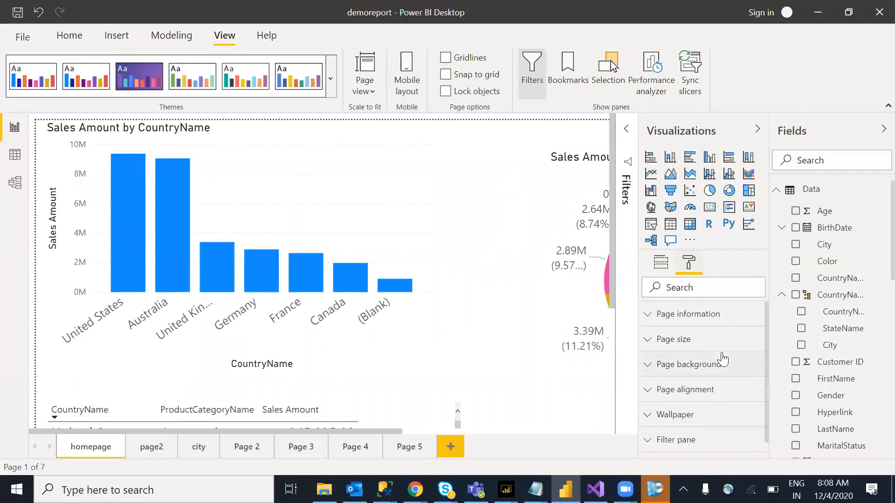
click(694, 340)
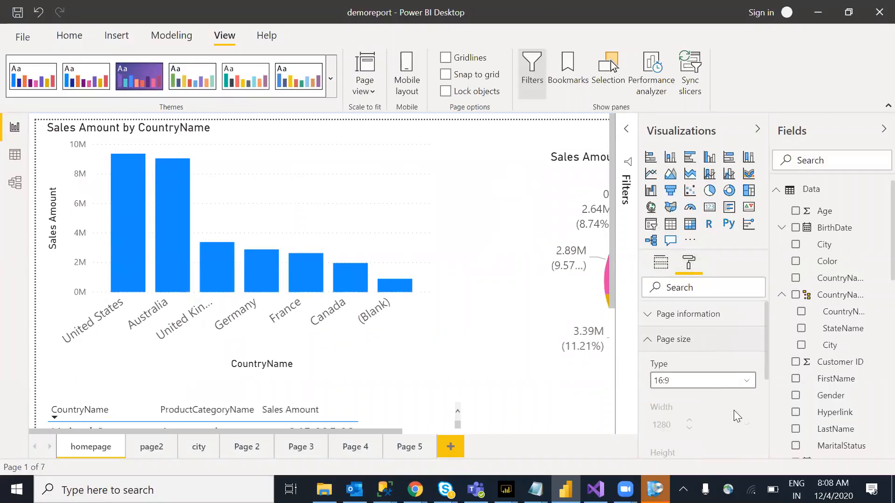
click(715, 381)
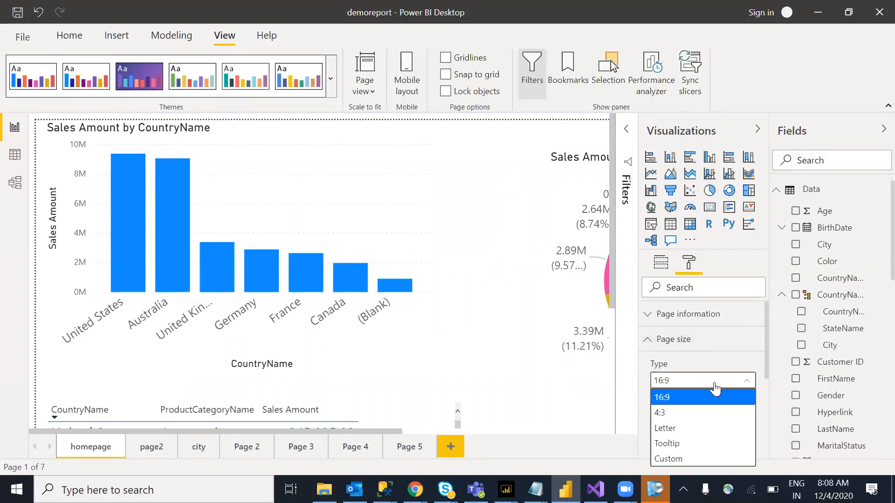
click(649, 341)
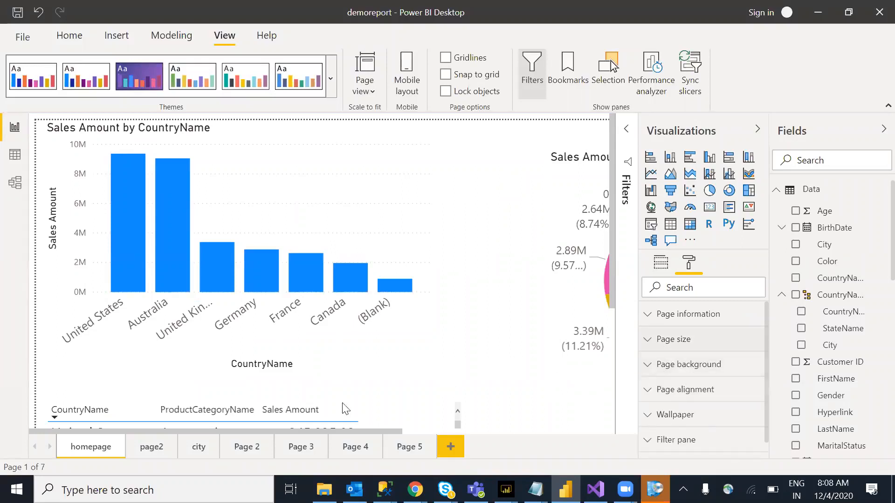
click(374, 90)
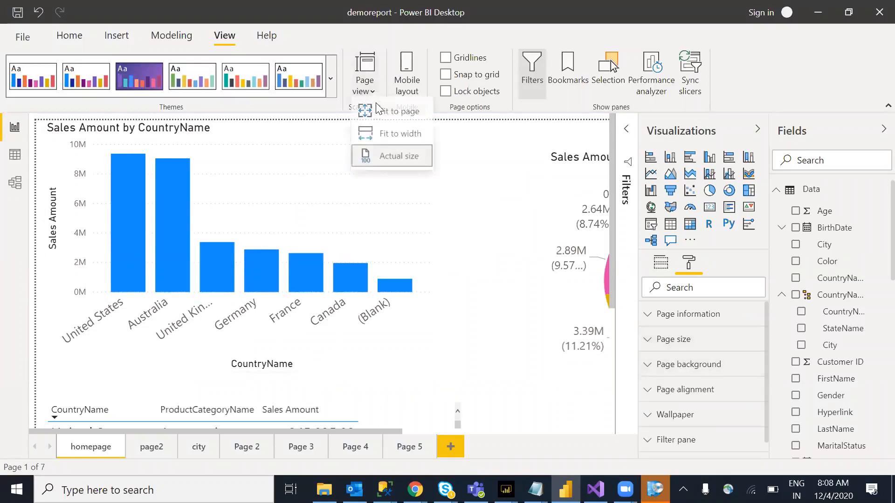
click(395, 117)
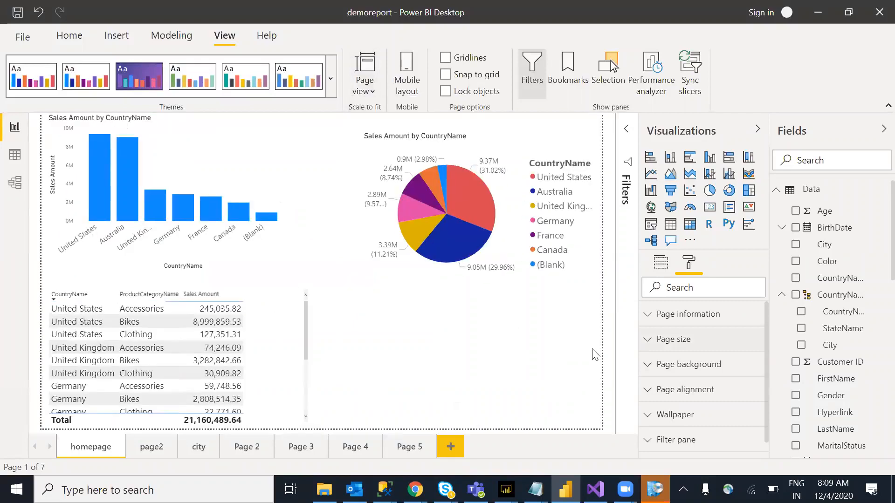
Set the homepage's page background color to a darker shade of the theme blue.
click(646, 365)
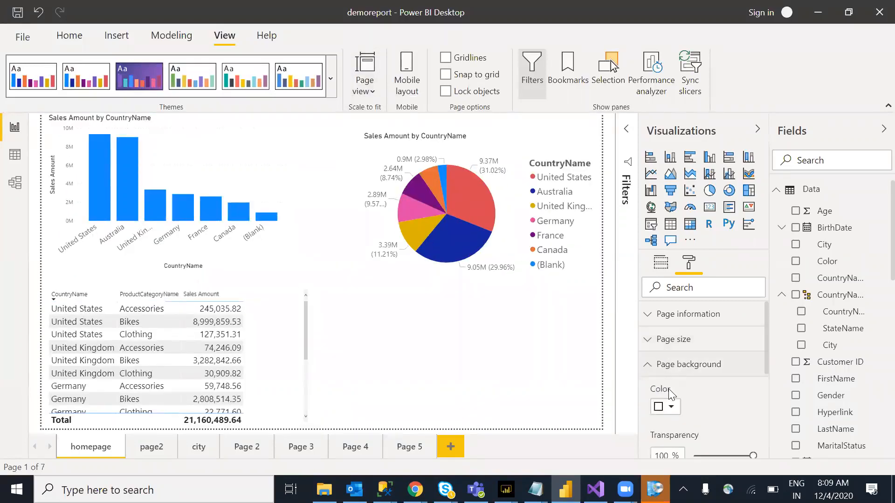
click(672, 409)
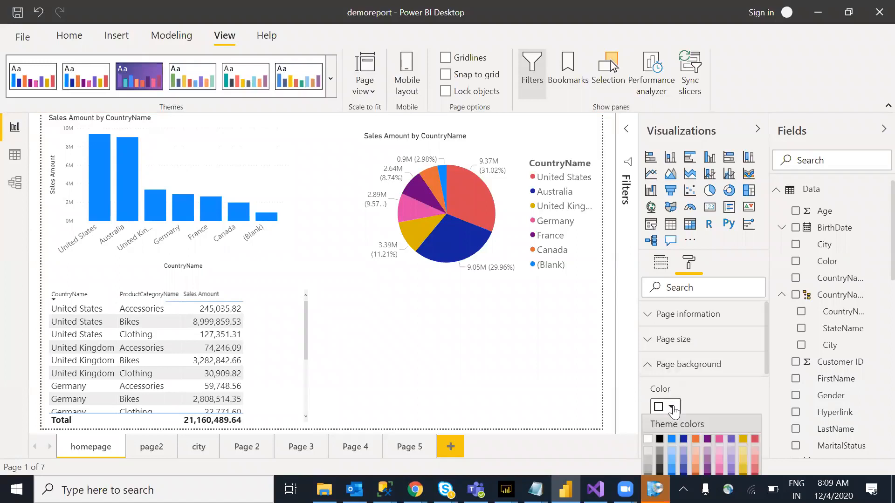
click(767, 352)
scroll(766, 355, down, 2)
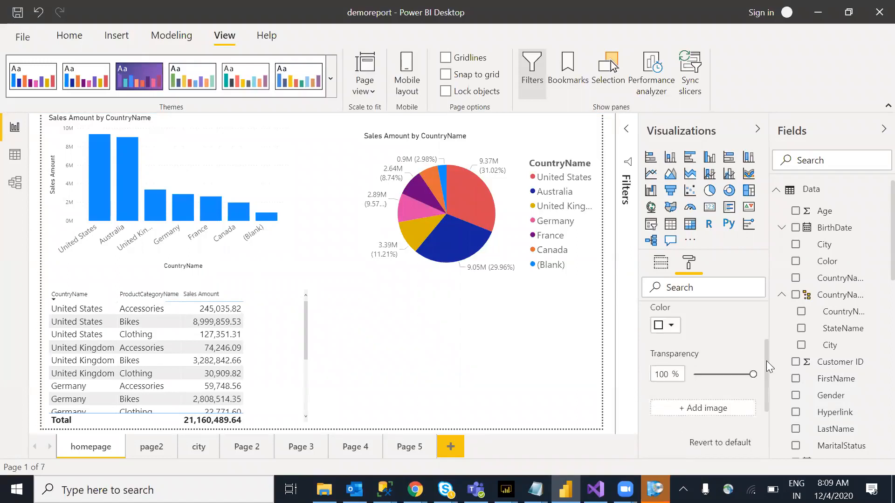
click(672, 326)
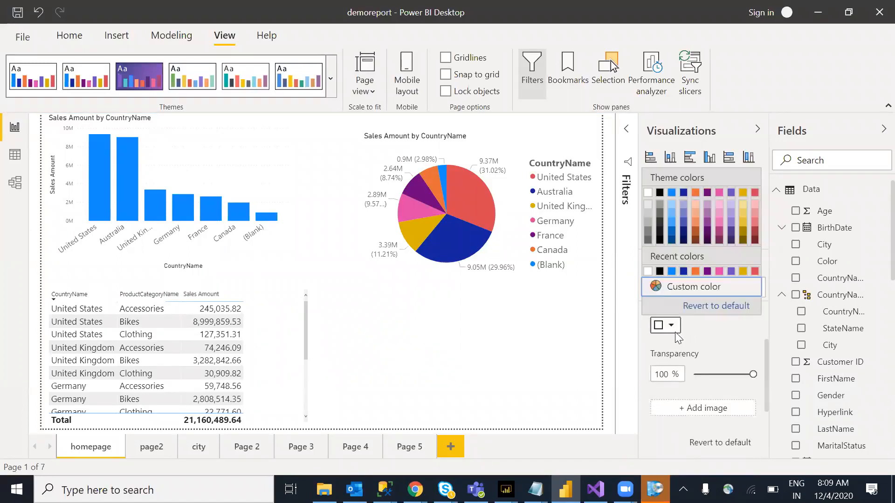
click(673, 230)
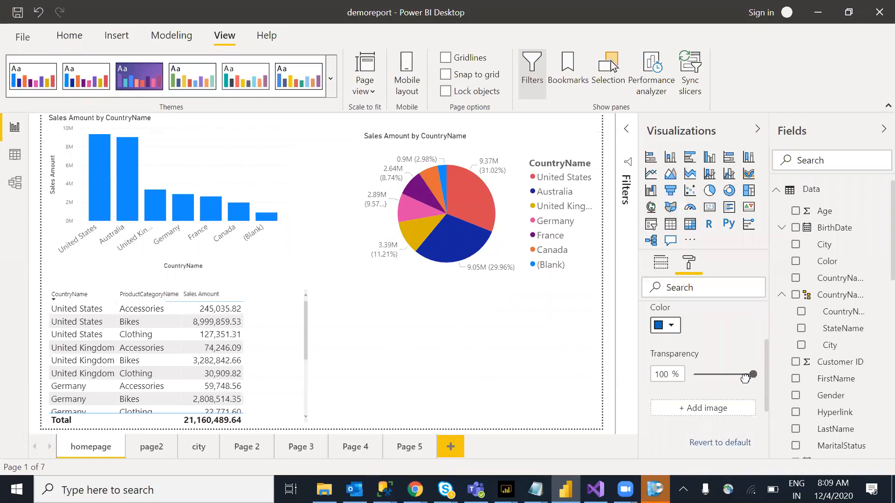
Try page background transparency values of 0% and 35%, and return it to 100%.
click(695, 378)
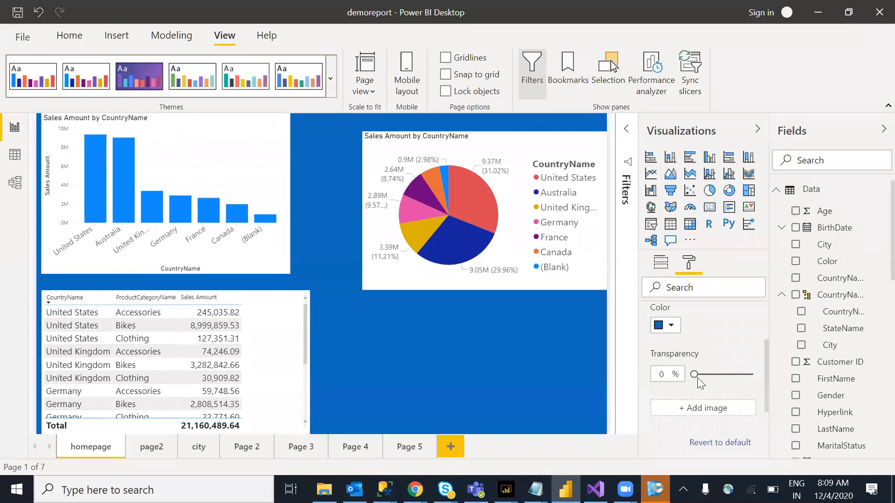
drag(697, 375, 756, 379)
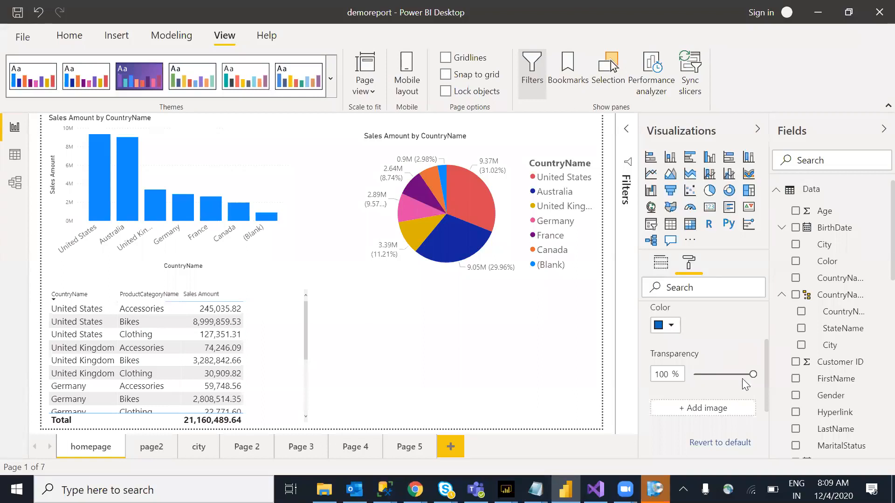
drag(752, 375, 714, 381)
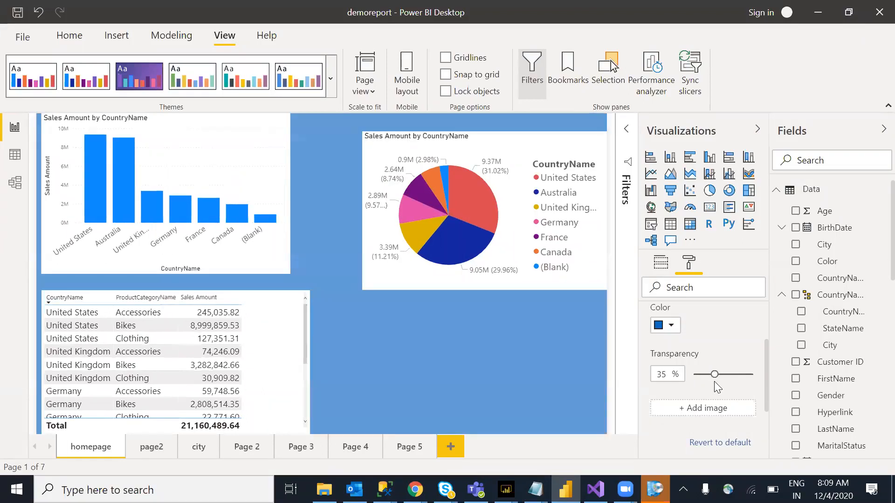
mouse_move(715, 376)
mouse_down()
mouse_move(757, 380)
mouse_move(715, 380)
mouse_up()
drag(713, 375, 767, 384)
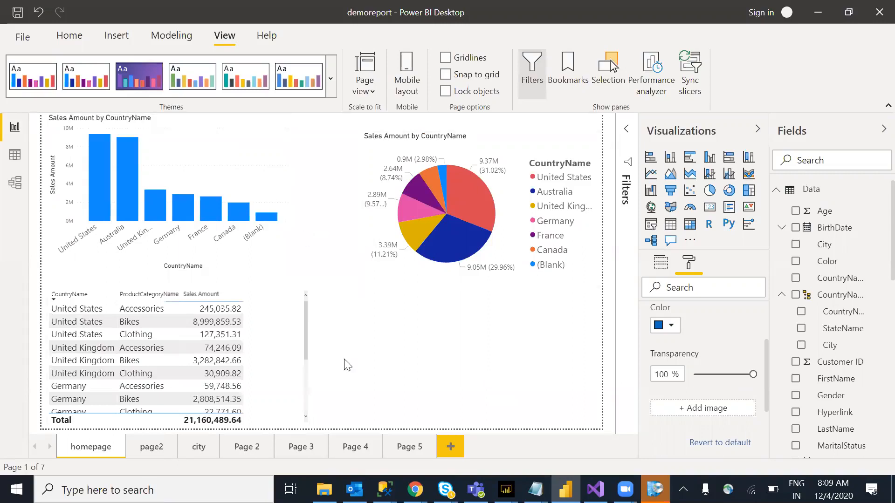
Add IMG_20200130_121740.jpg from Downloads as the homepage's background image and set its image fit to Fill.
click(684, 409)
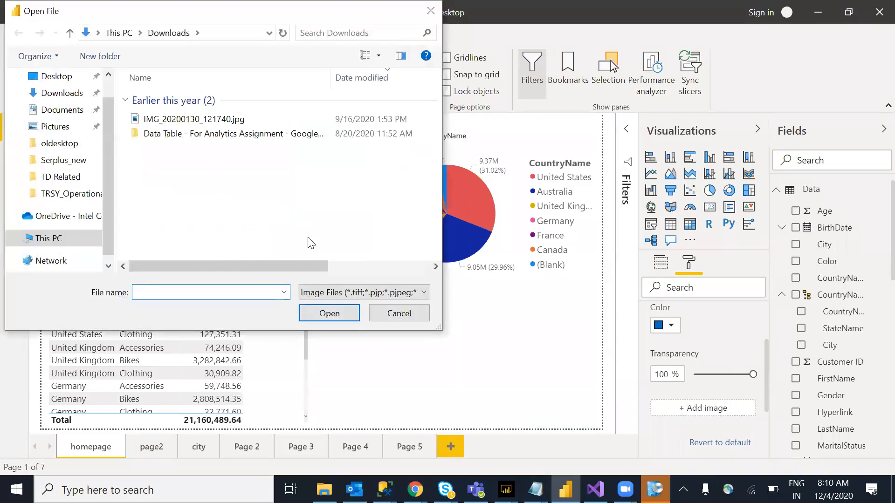
click(191, 123)
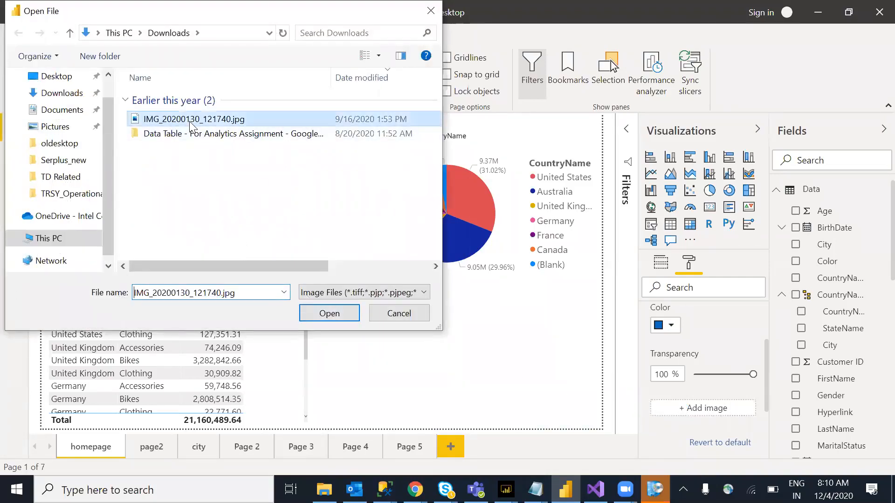
click(349, 311)
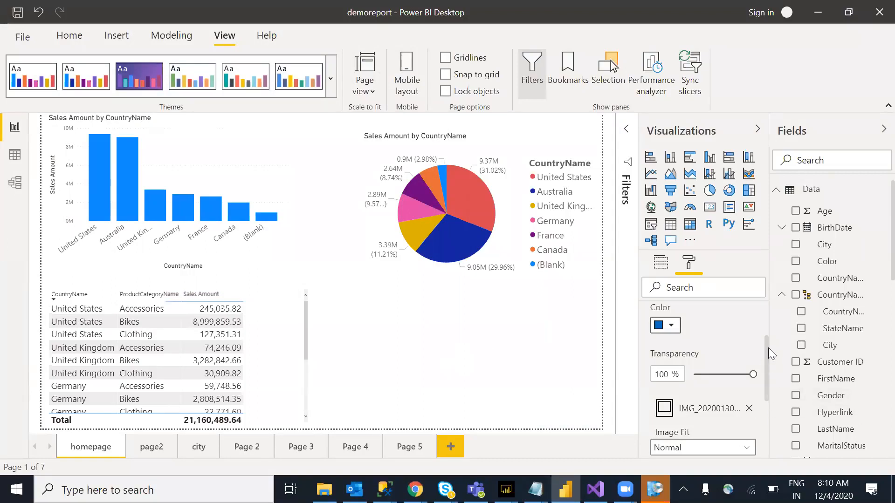
scroll(768, 348, down, 3)
click(746, 359)
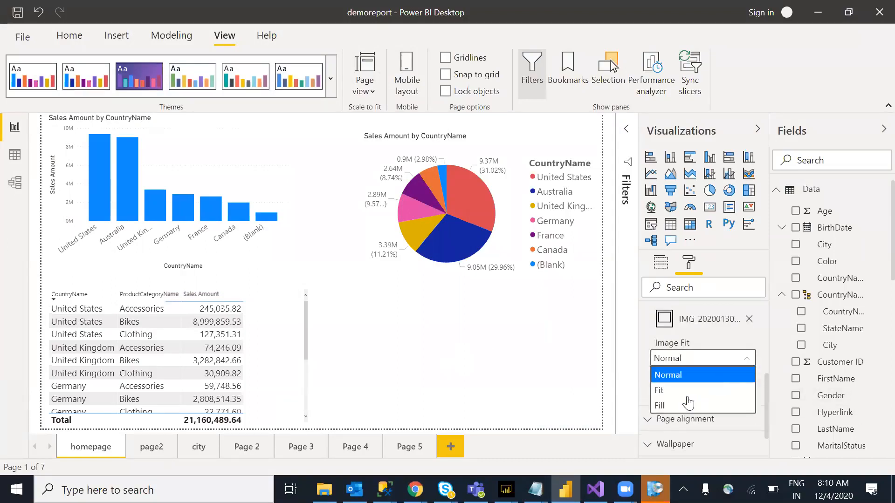
click(673, 405)
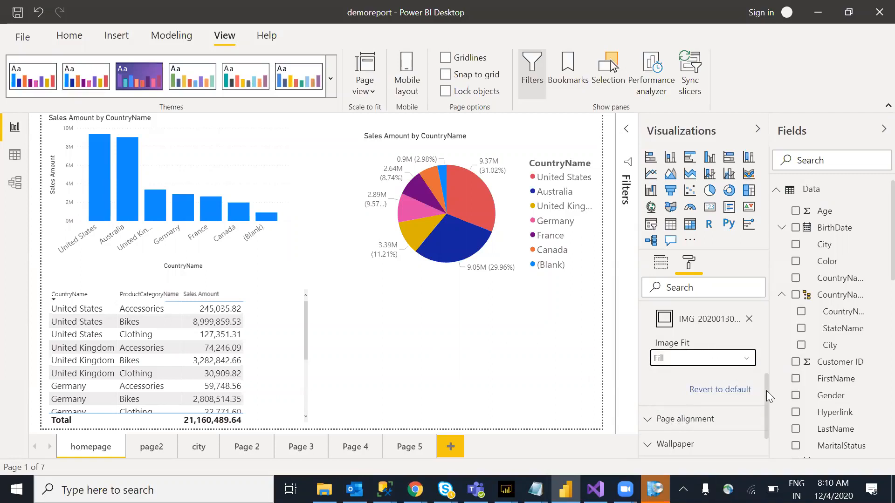
Lower the homepage's background transparency to 89% and remove the IMG_20200130_121740.jpg background image.
drag(766, 387, 765, 359)
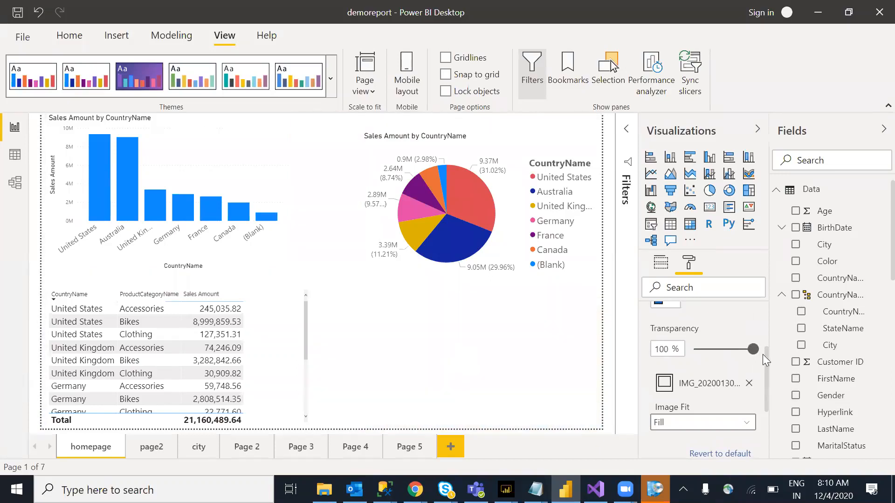
key(Left)
key(Left)
key(Left)
key(Left)
key(Left)
key(Left)
key(Left)
key(Left)
key(Left)
key(Left)
key(Left)
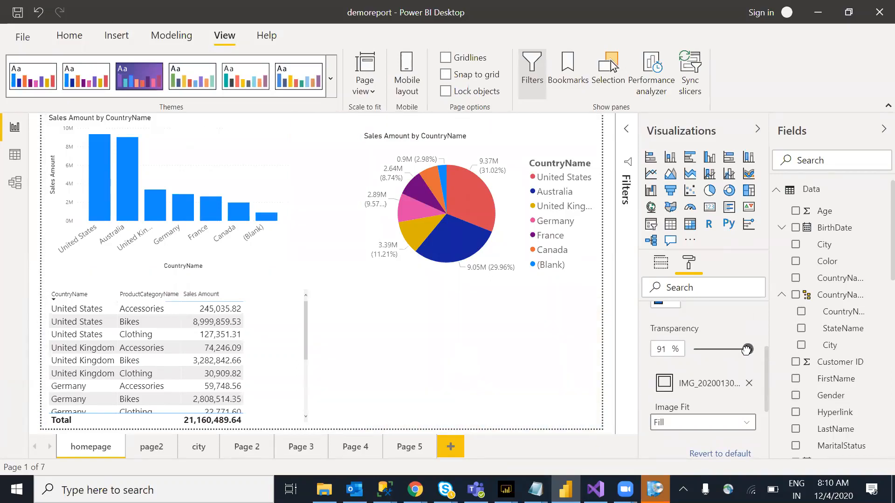
click(749, 384)
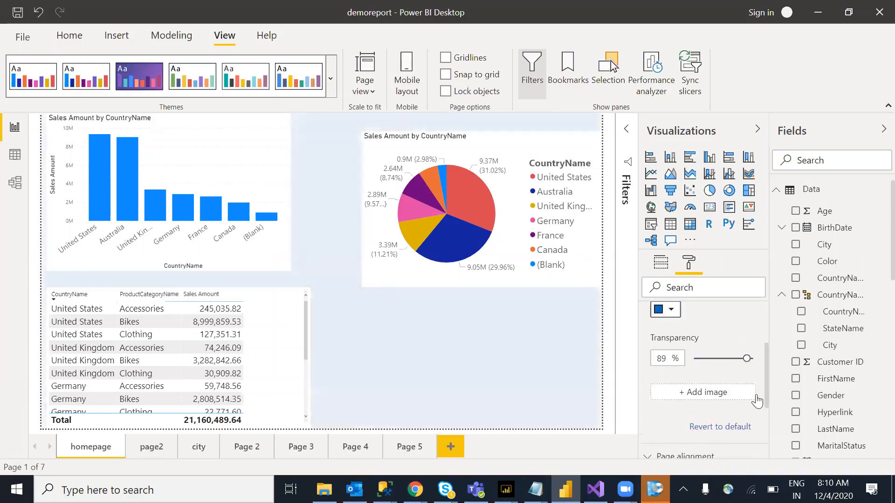
Add screen.jpg from the Pictures folder as the homepage's background image.
click(675, 391)
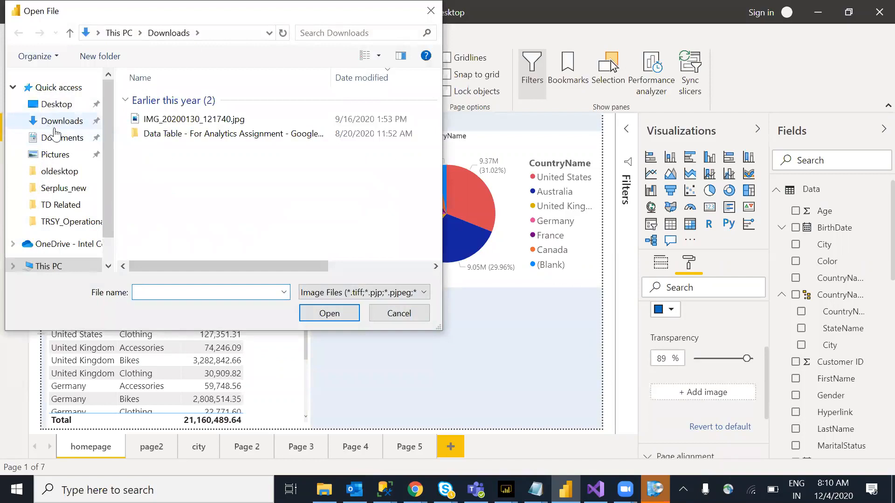
click(66, 156)
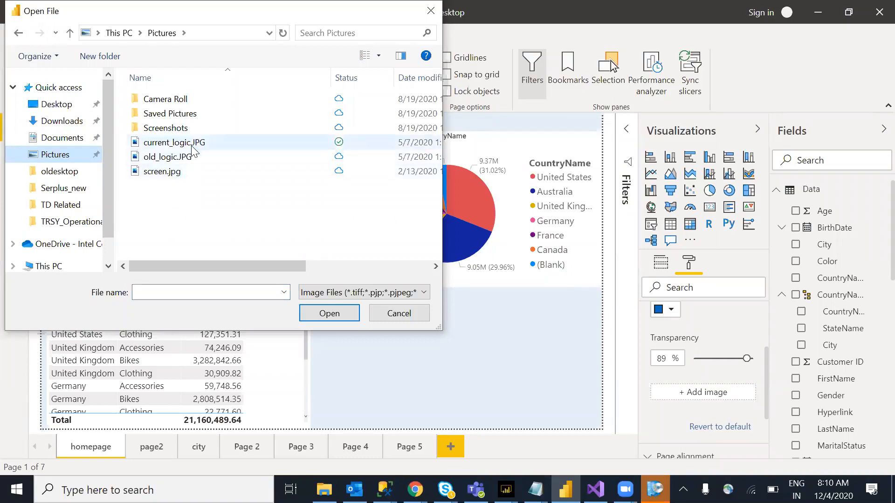
click(168, 171)
click(338, 314)
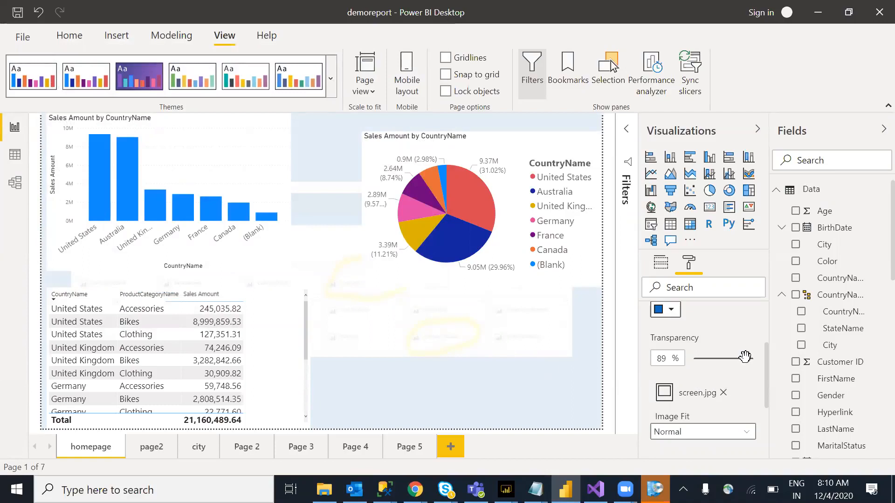
Lower the page background transparency to 45% and set the background image's fit to Fill.
drag(741, 359, 719, 358)
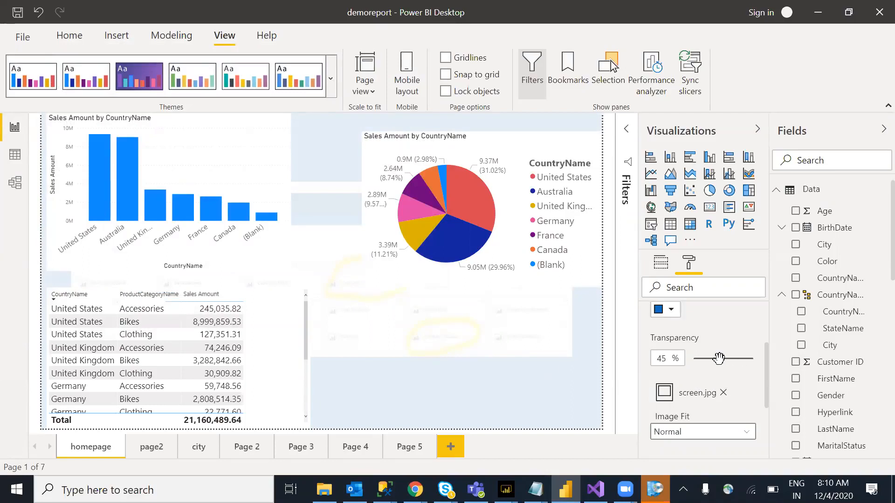
click(733, 432)
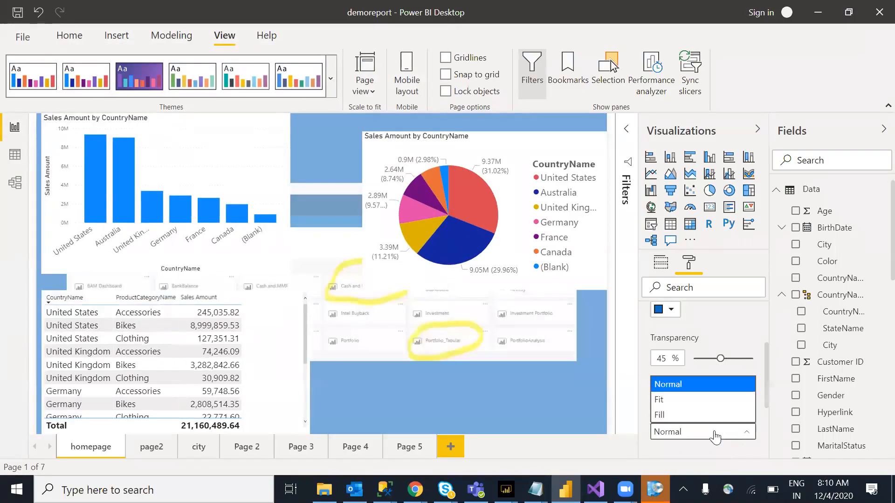
click(664, 415)
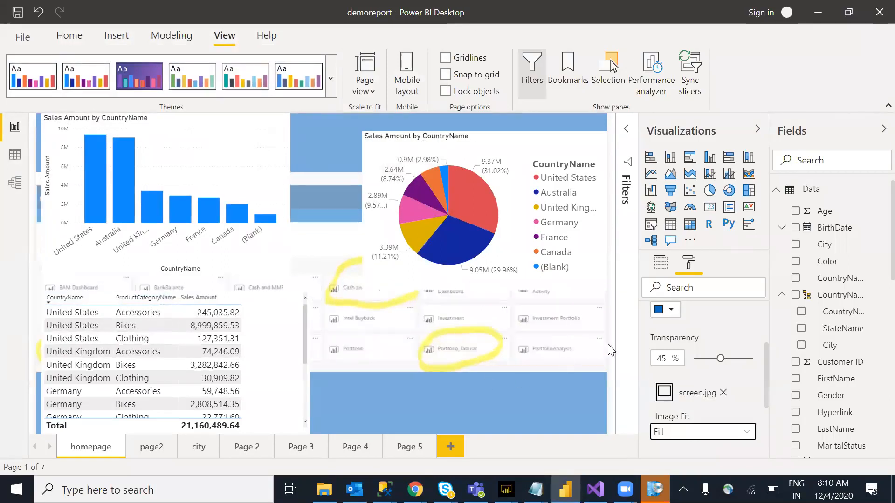
Try the Normal image fit, return it to Fill, and raise the background transparency to 74%.
click(686, 432)
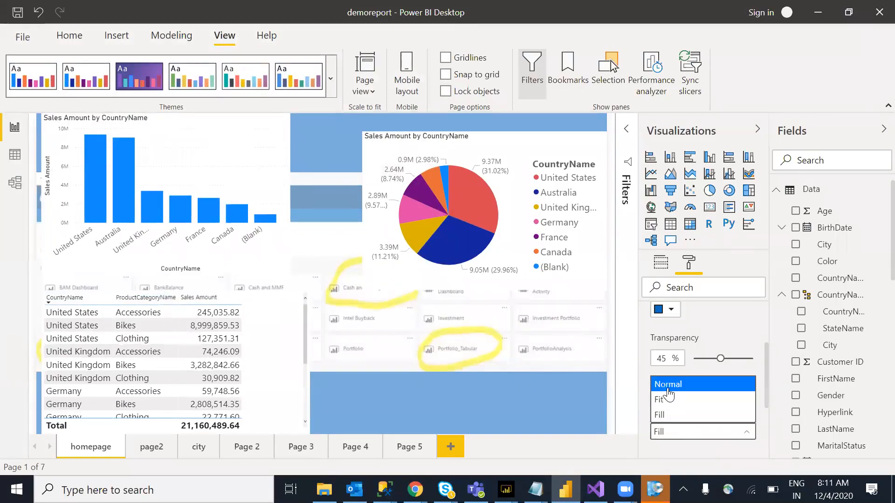
click(669, 387)
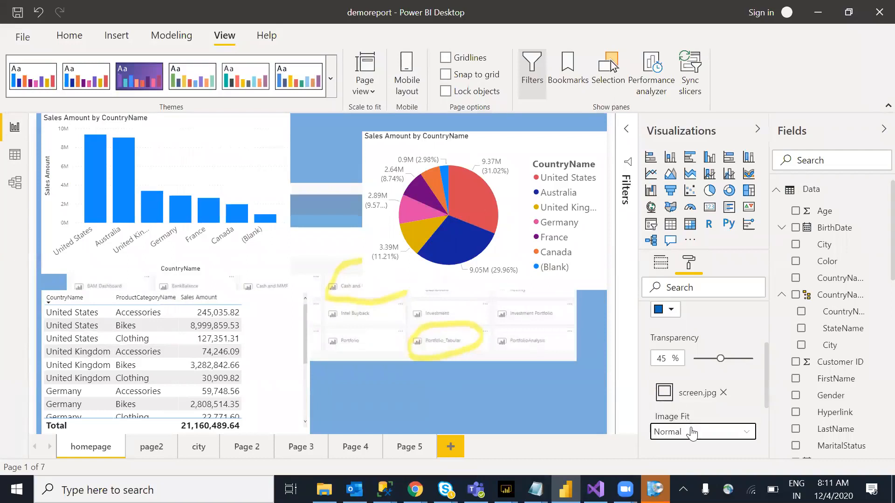
click(686, 432)
click(674, 415)
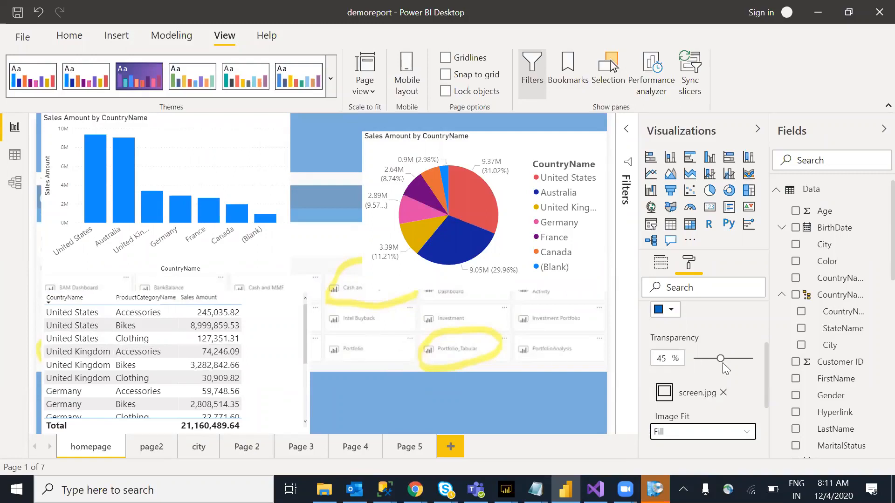
drag(721, 359, 745, 360)
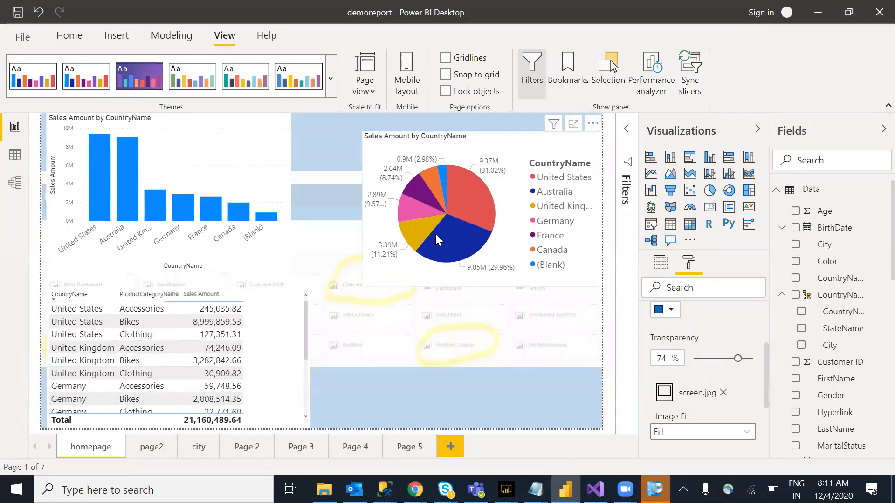
Move the pie chart up to the page's upper edge and highlight Australia in the column chart.
drag(435, 236, 457, 174)
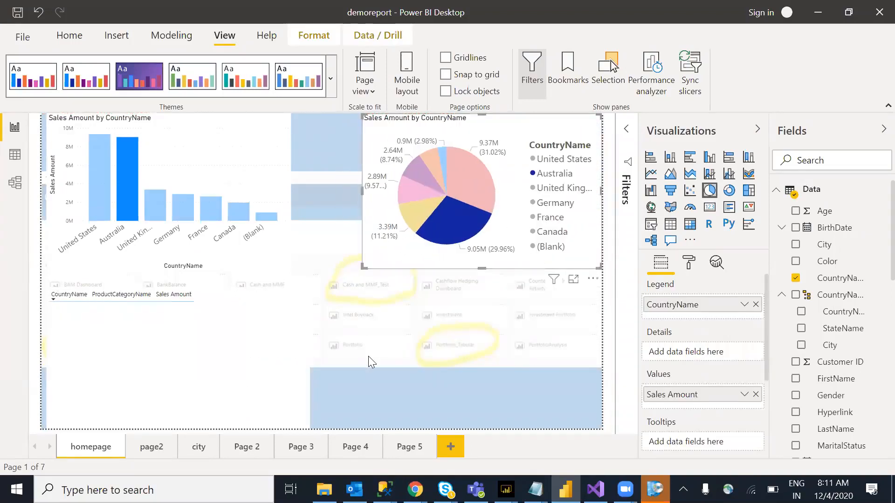
click(174, 191)
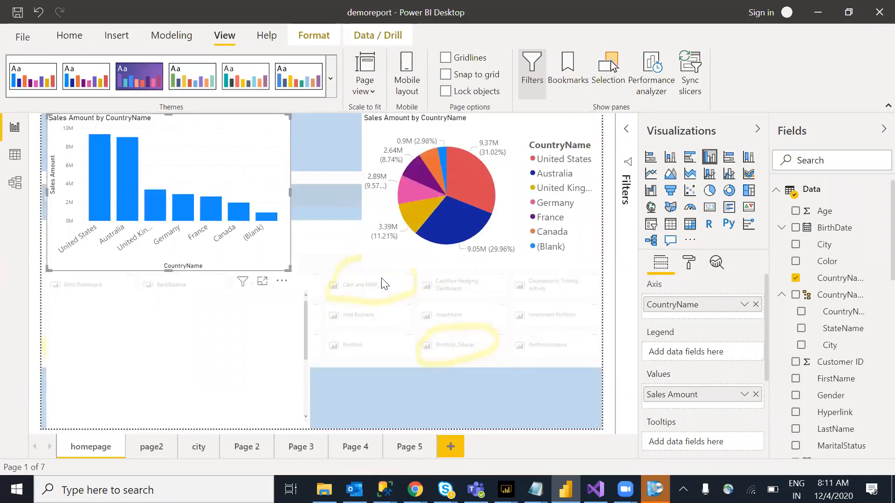
click(119, 180)
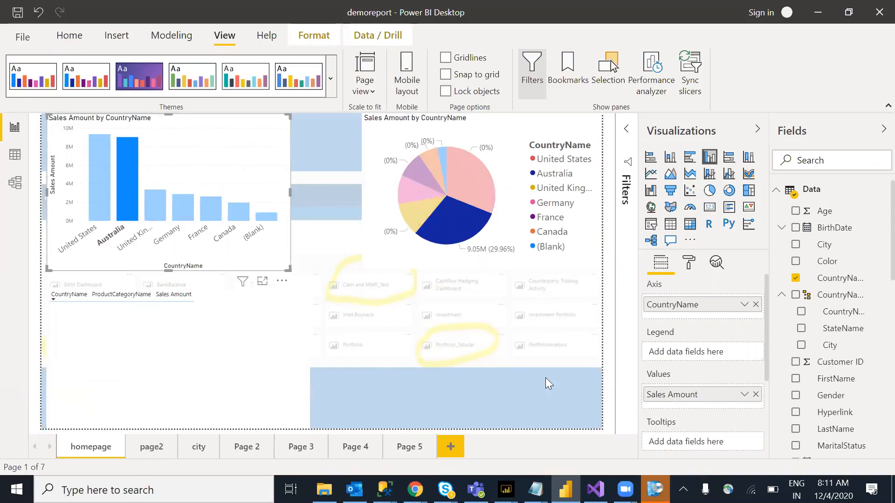
Remove the screen.jpg image from the homepage's page background.
click(620, 343)
click(688, 262)
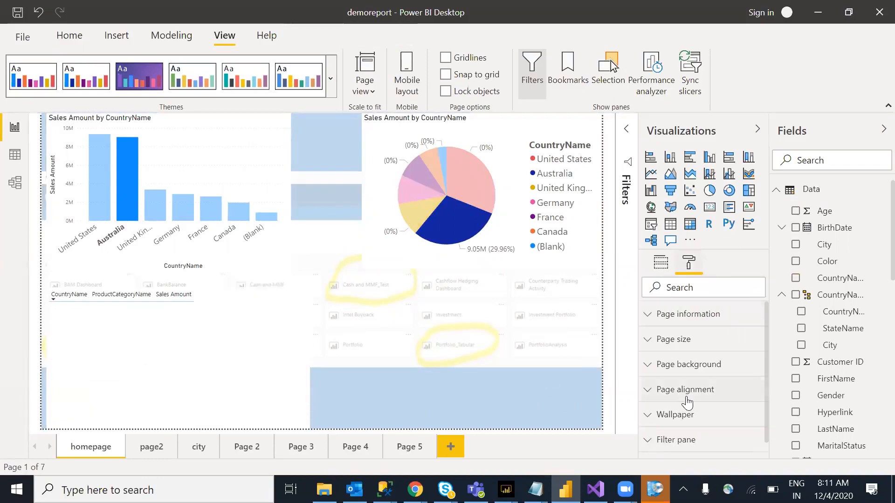
click(667, 367)
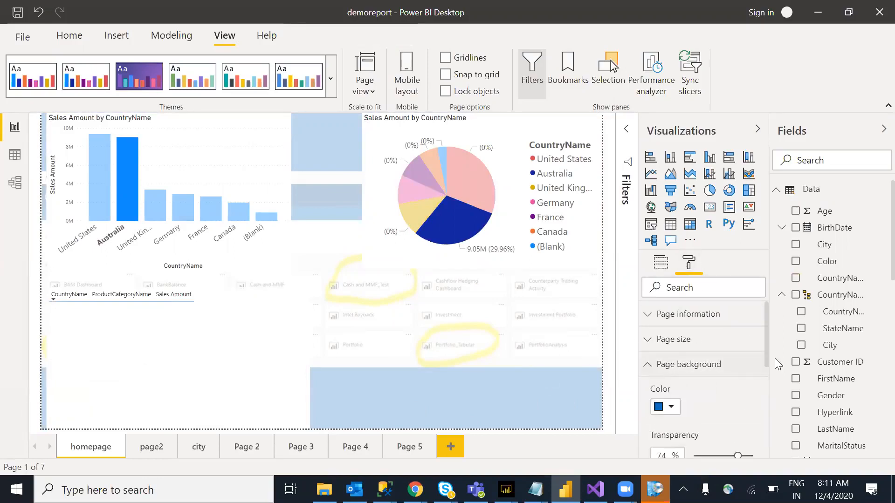
drag(767, 304, 774, 360)
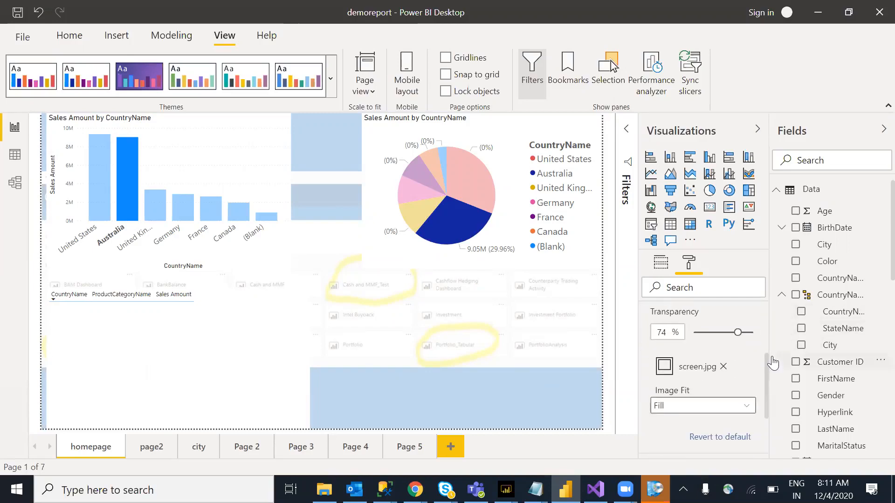
click(724, 368)
scroll(667, 378, up, 3)
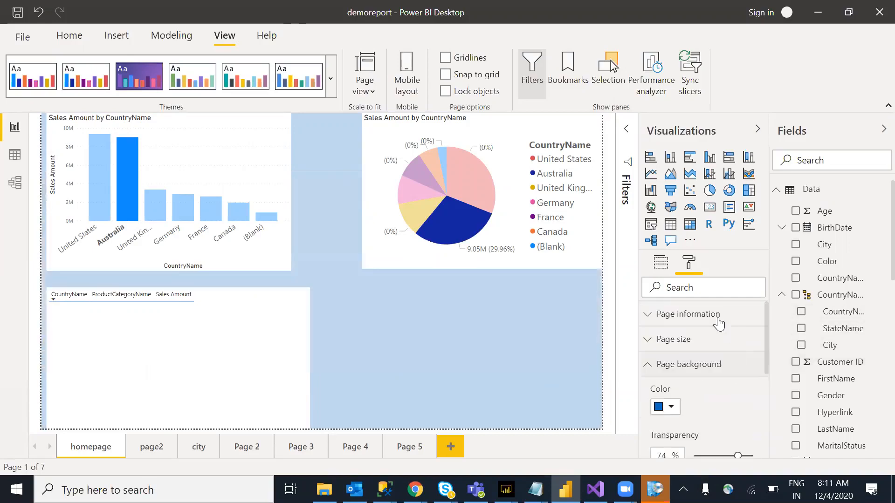
click(665, 366)
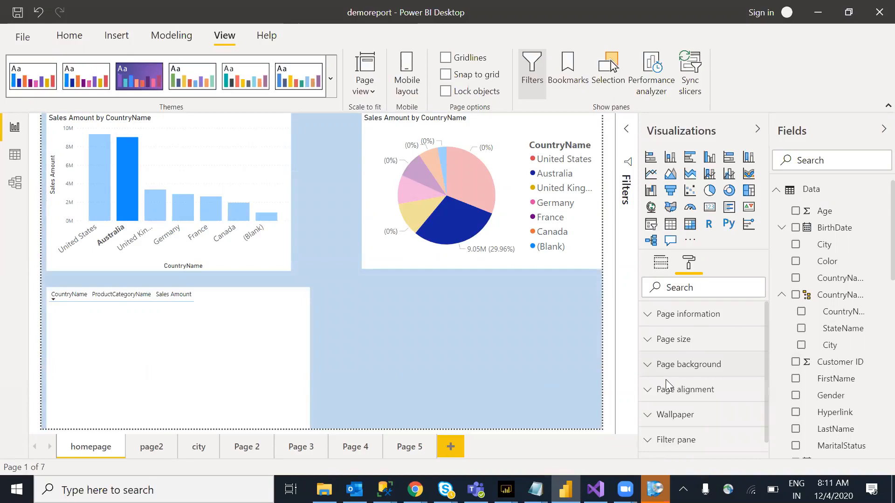
Try the Middle vertical page alignment on the homepage and return it to Top.
click(653, 388)
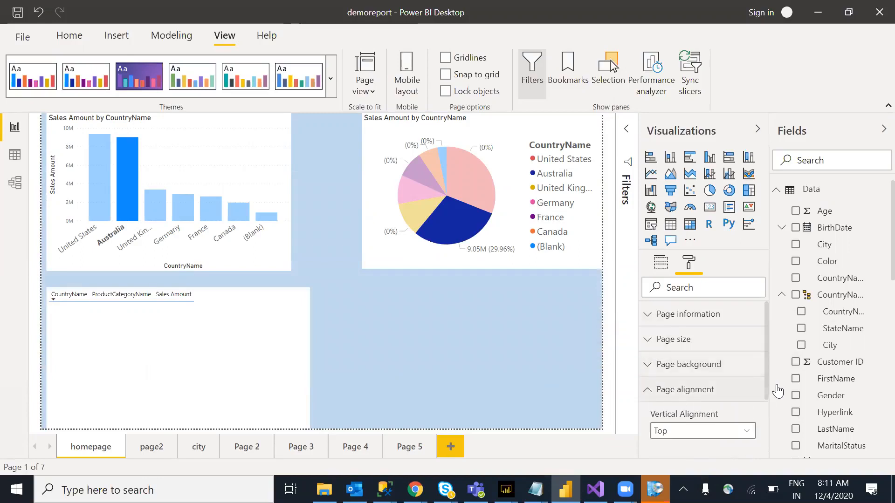
scroll(767, 364, down, 2)
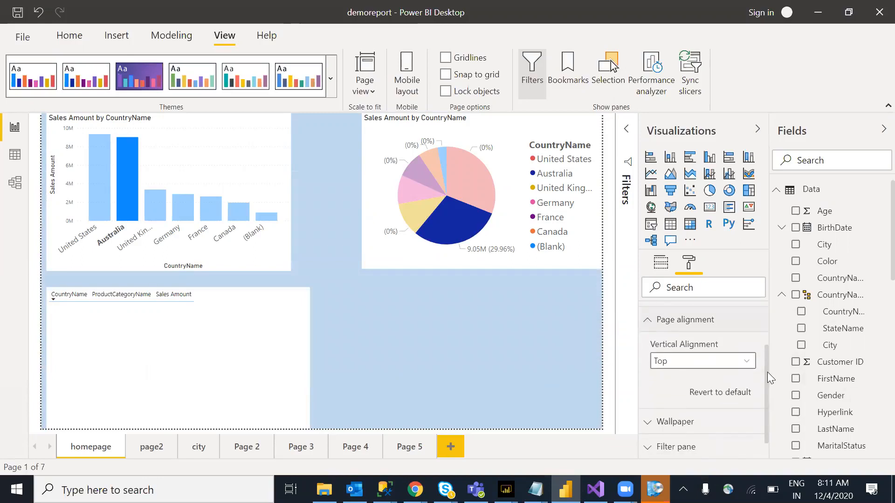
click(742, 362)
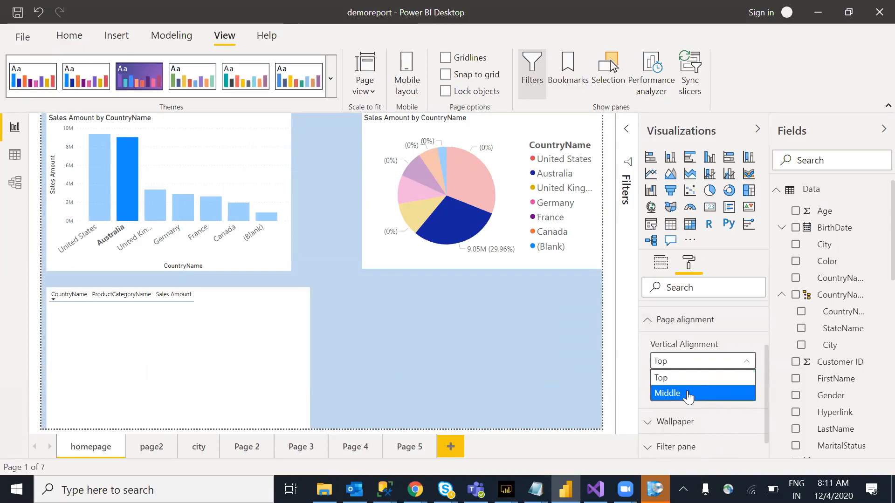
key(Return)
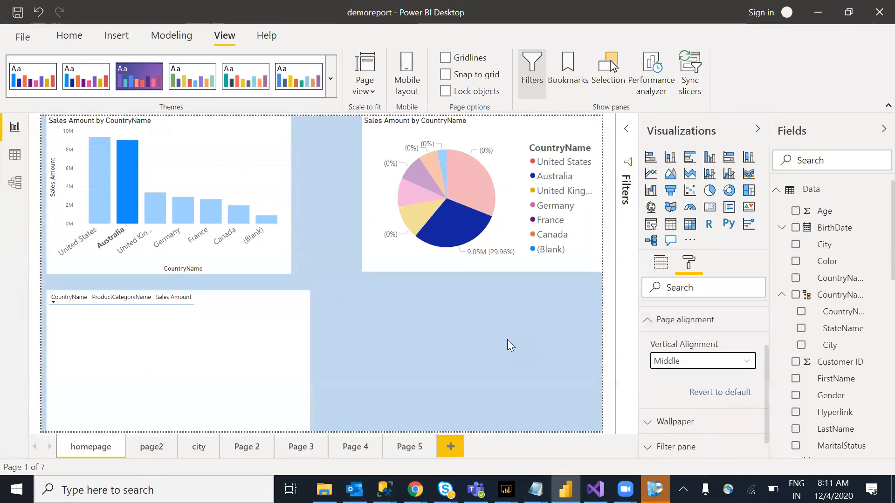
click(703, 360)
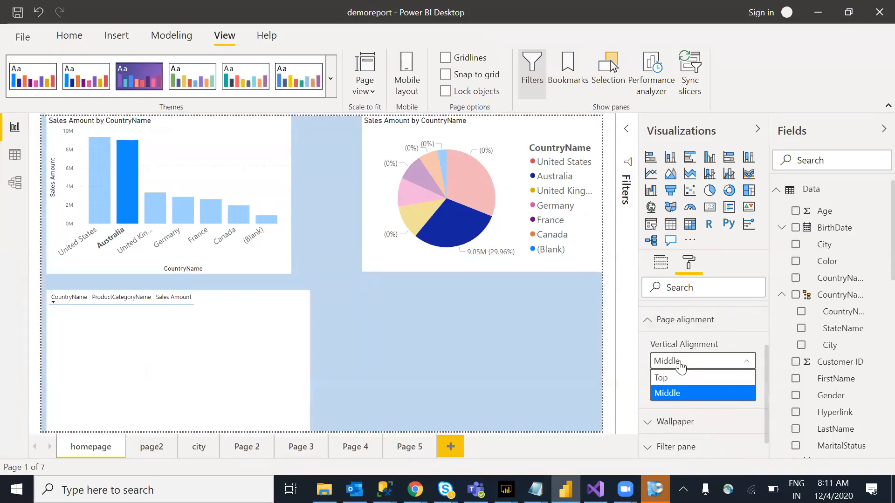
click(657, 377)
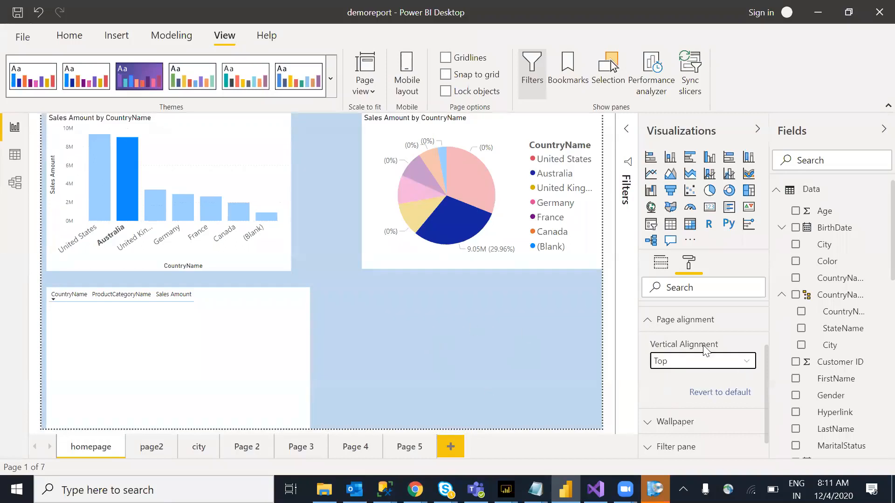
click(649, 322)
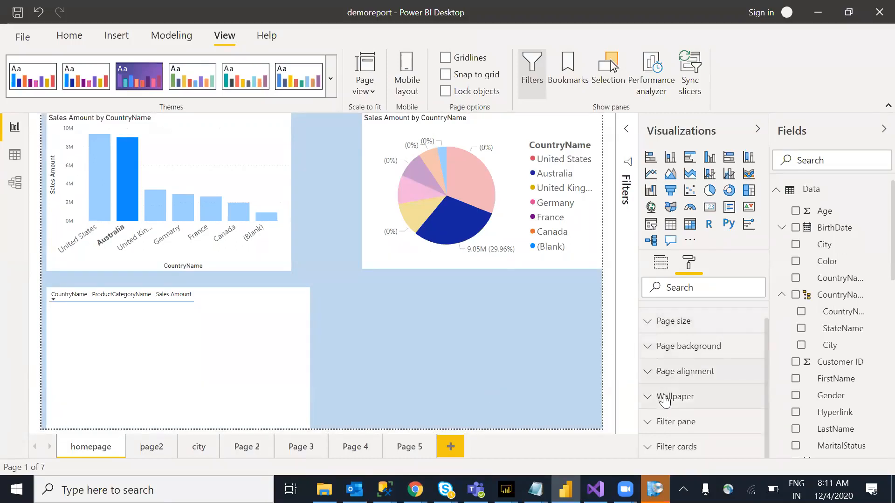
Set the homepage's page background color to white and reduce its transparency.
click(649, 350)
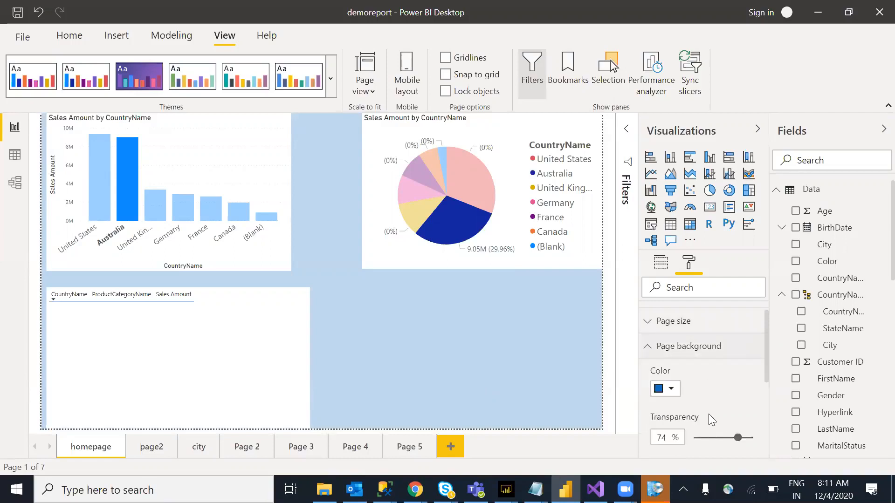
click(672, 391)
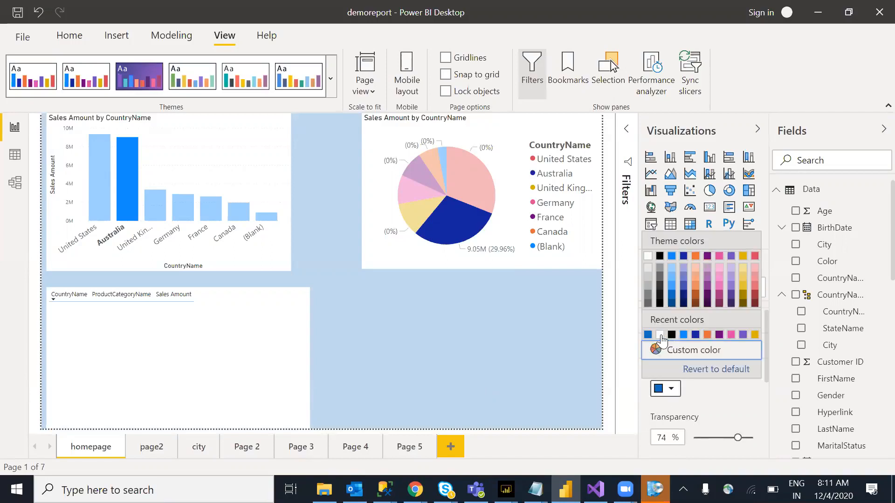
click(660, 335)
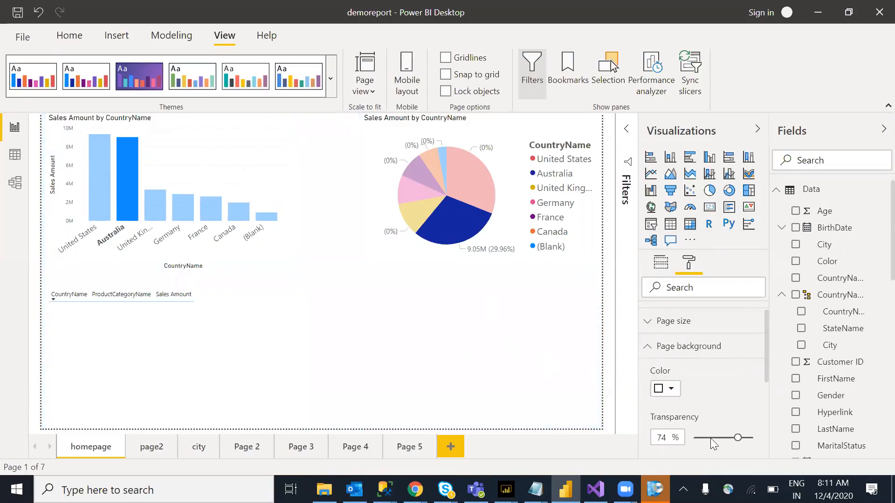
drag(729, 441, 685, 439)
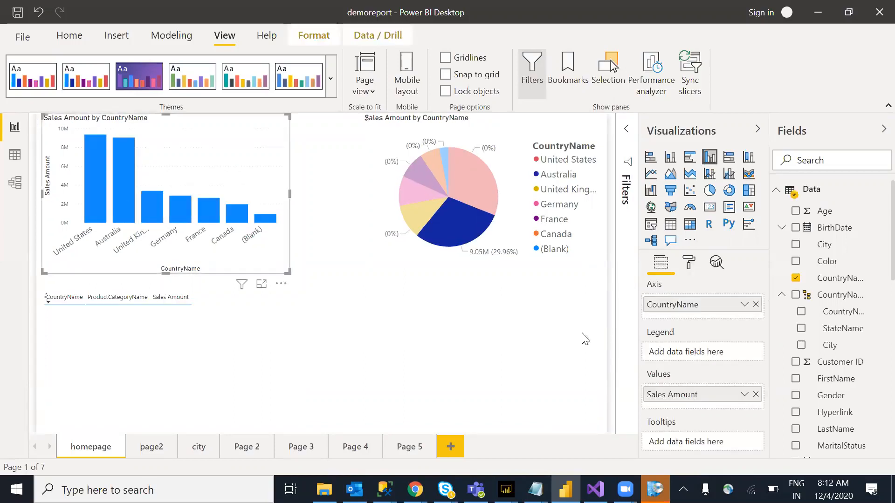
Set the homepage's wallpaper color to a light blue theme color.
click(376, 308)
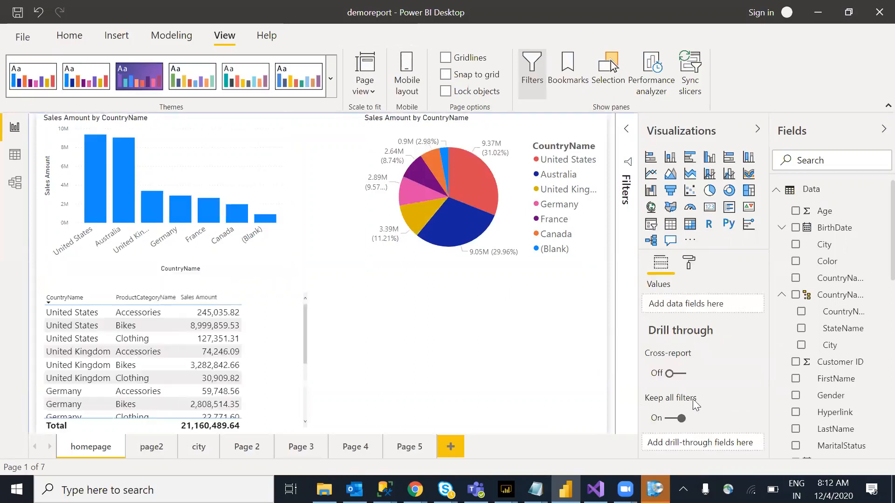
click(688, 265)
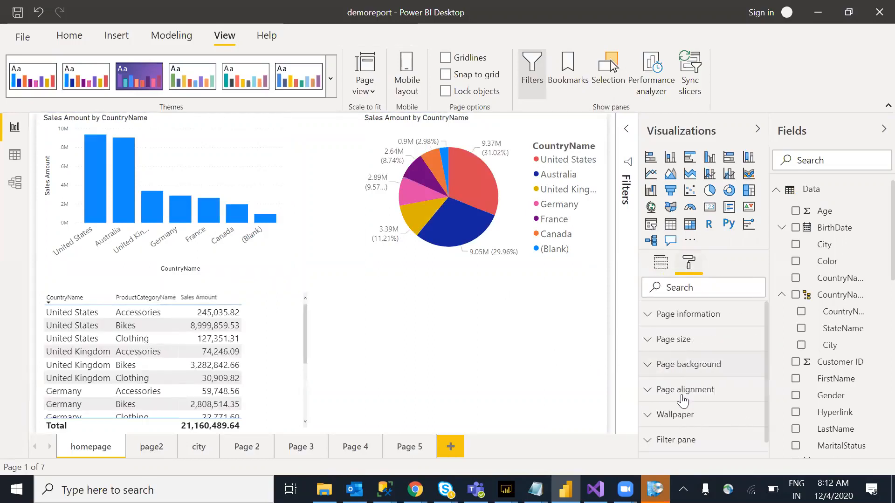
click(662, 414)
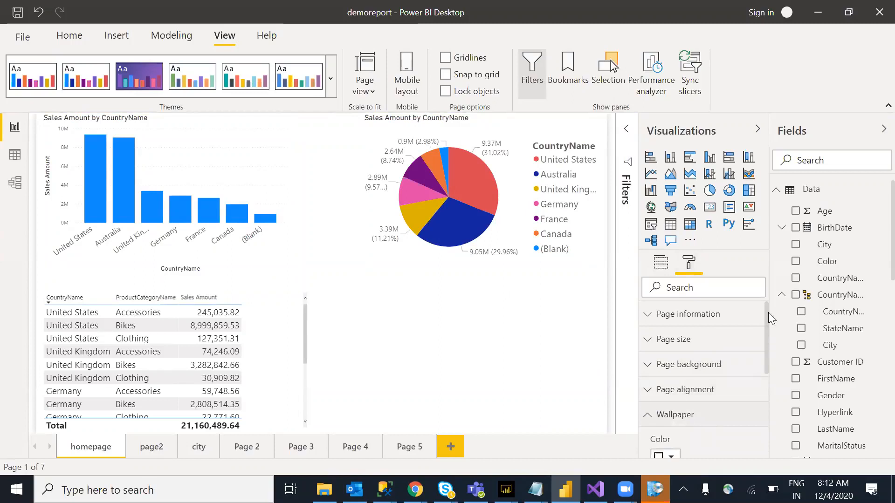
scroll(723, 362, down, 3)
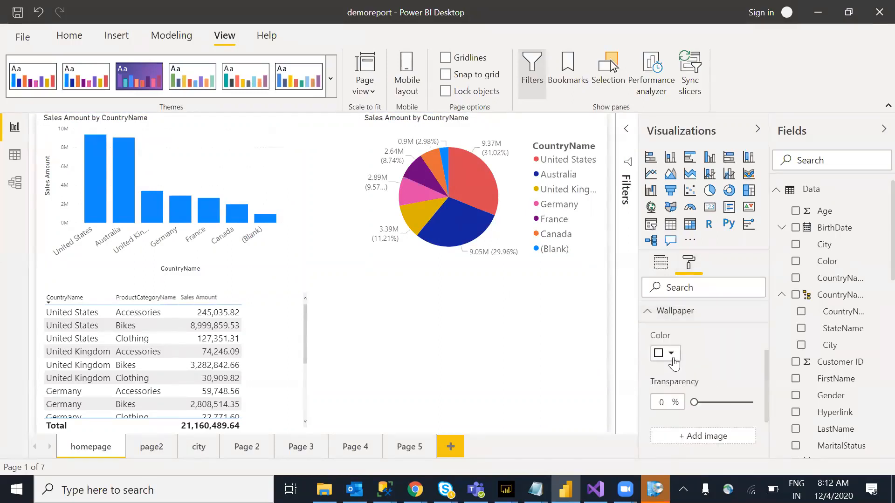
click(680, 353)
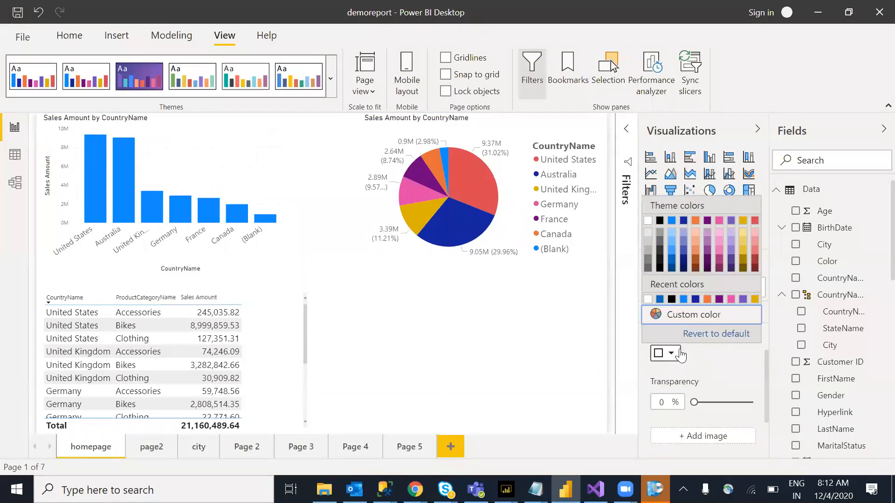
click(672, 242)
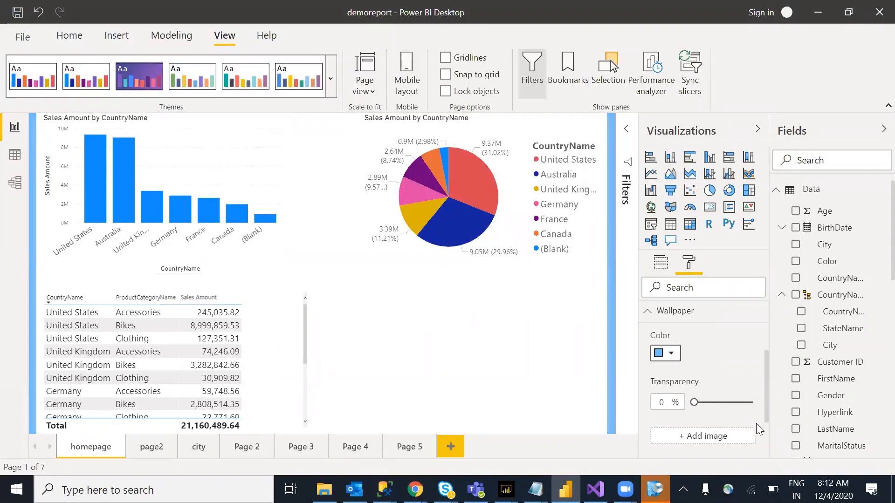
click(652, 317)
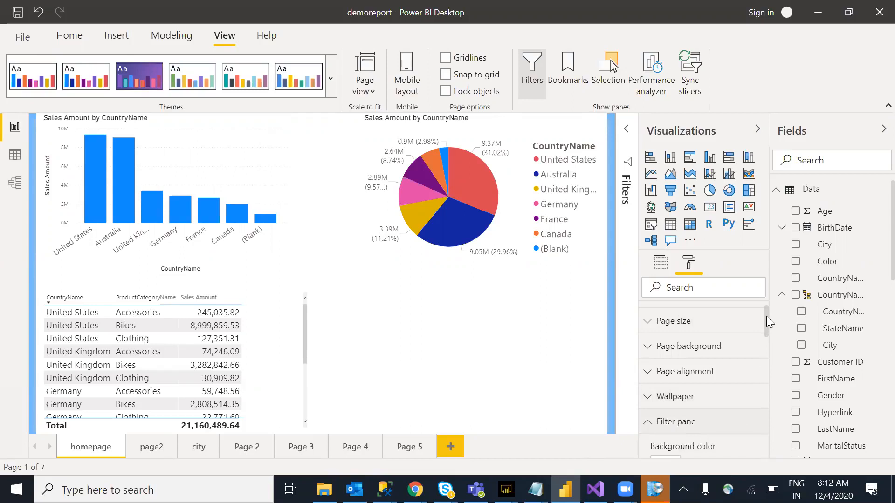
scroll(766, 346, down, 3)
drag(766, 346, 765, 313)
click(648, 441)
drag(766, 330, 766, 400)
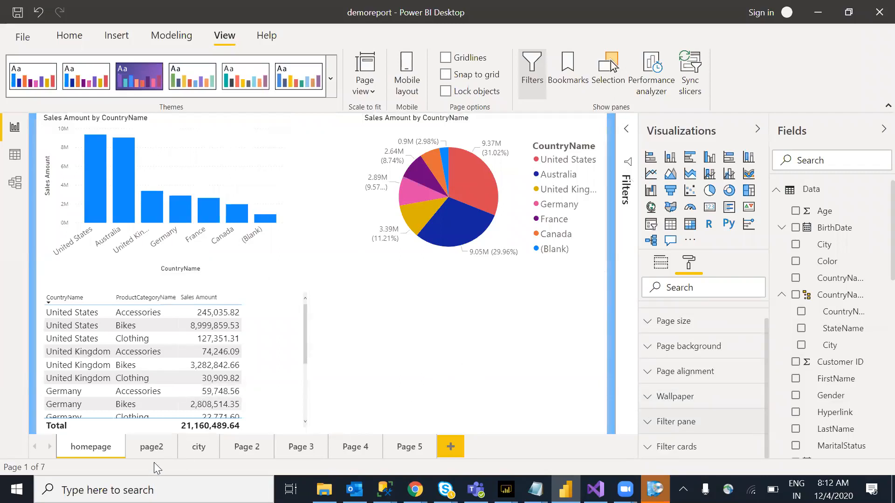
Open page2, expand its Filters pane and hide the pane from report readers.
click(155, 449)
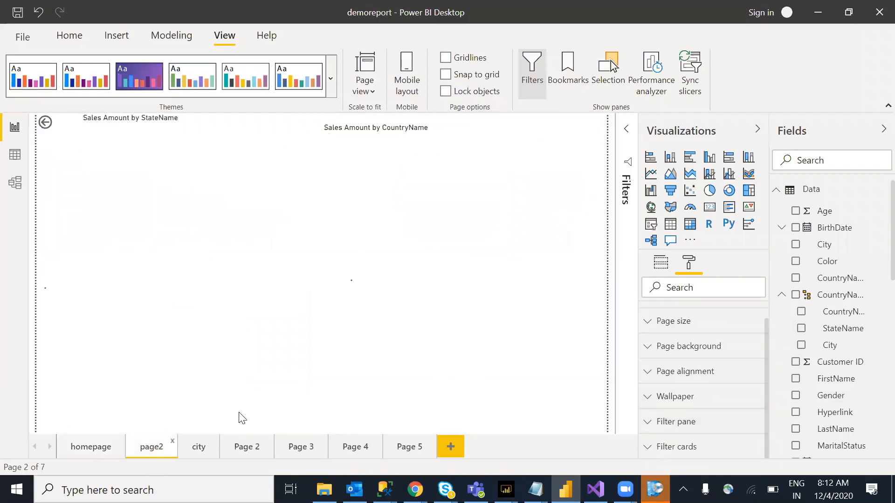
click(626, 129)
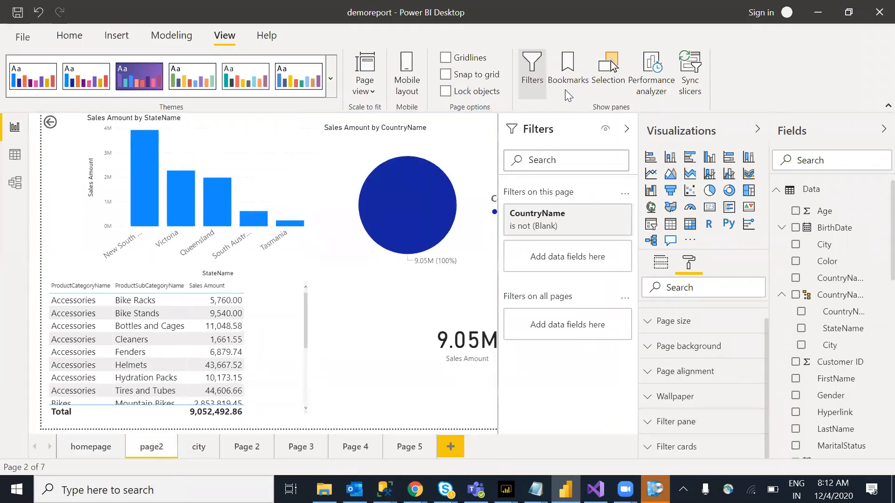
click(607, 130)
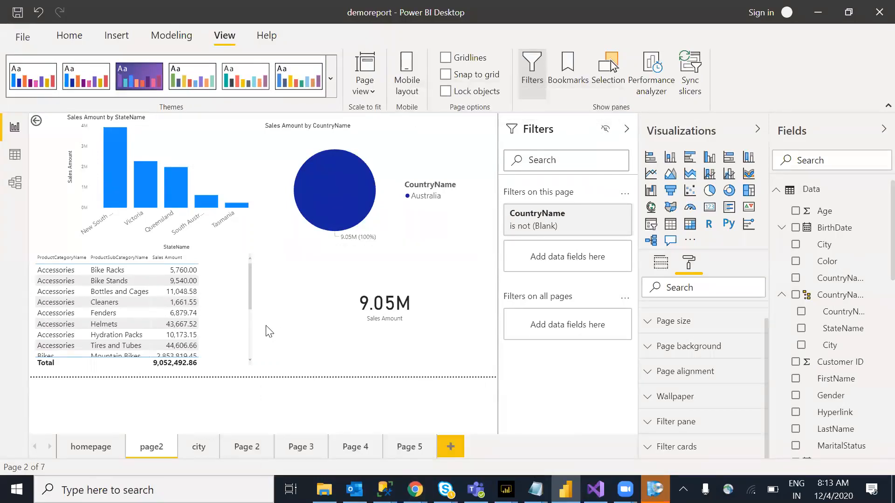
click(728, 489)
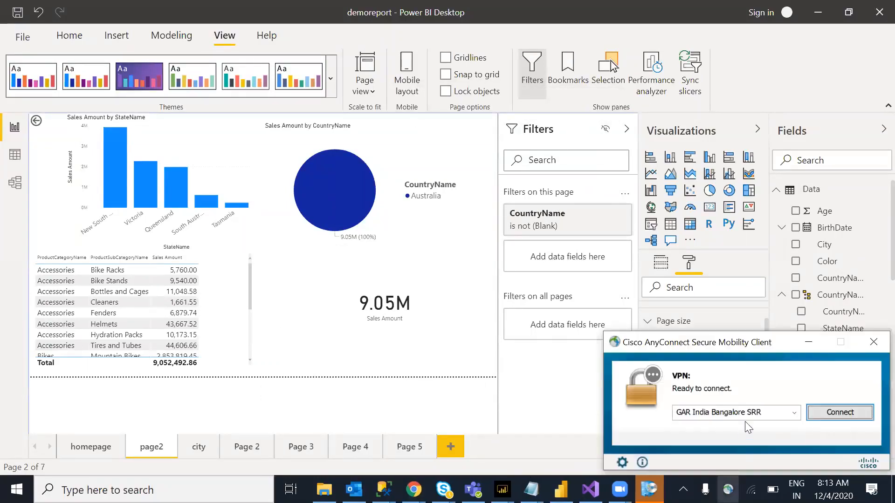
key(Return)
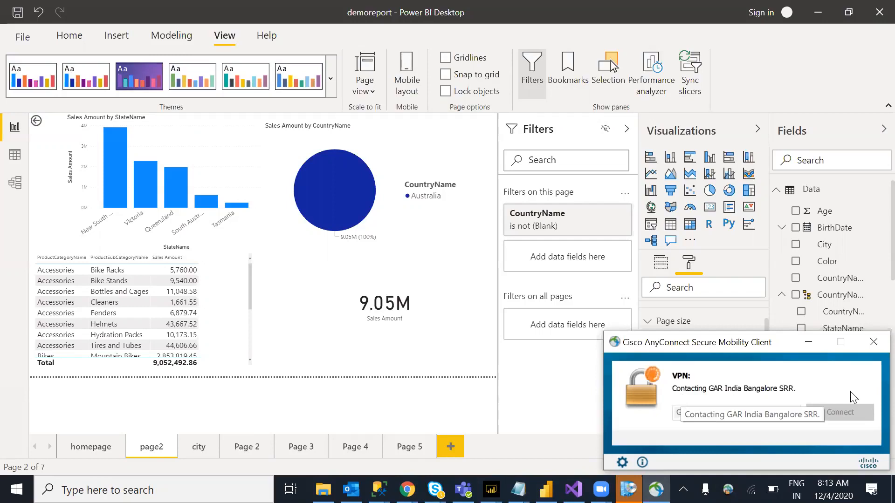
click(873, 342)
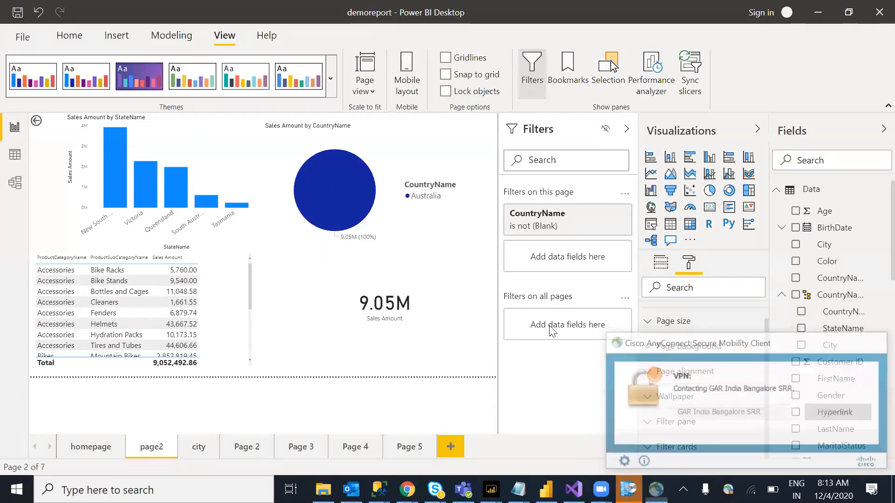
click(594, 315)
click(874, 342)
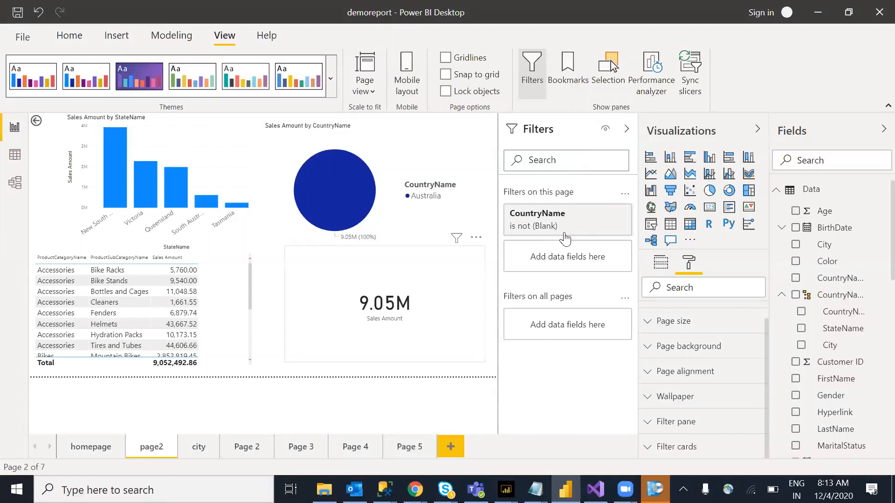
Lock the CountryName filter on page2 and keep the Filters pane hidden from report readers.
mouse_move(531, 223)
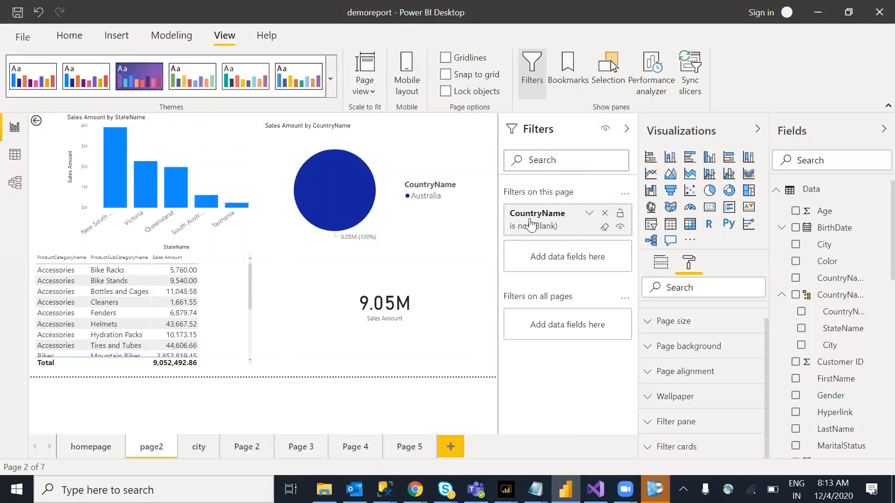
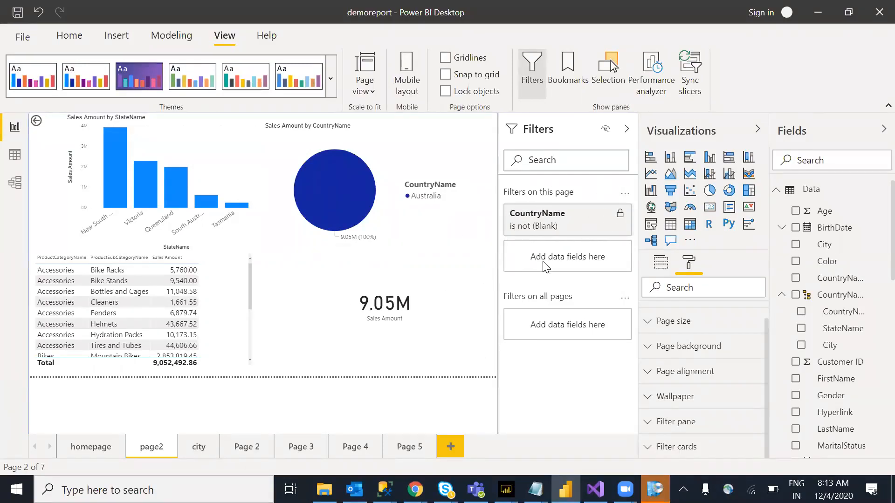
click(606, 132)
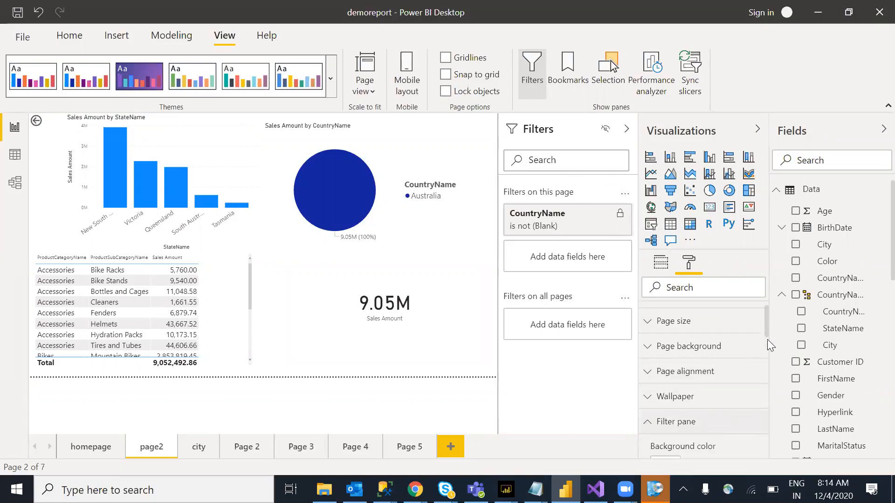
Set page2's filter pane background color to light blue with 36% transparency.
scroll(768, 344, down, 1)
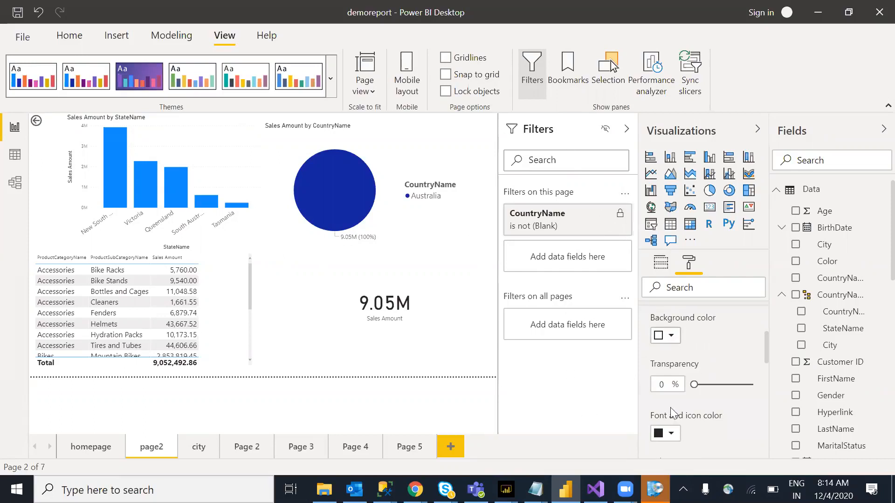
click(677, 331)
click(660, 282)
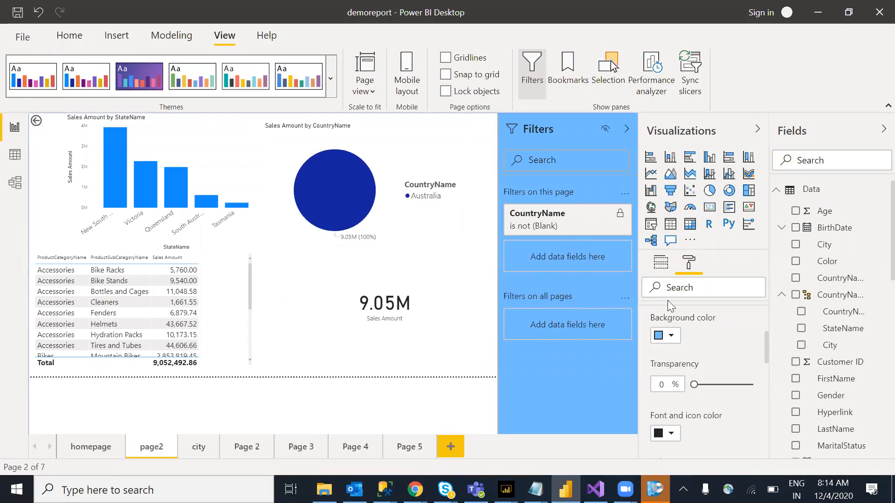
drag(694, 383, 715, 384)
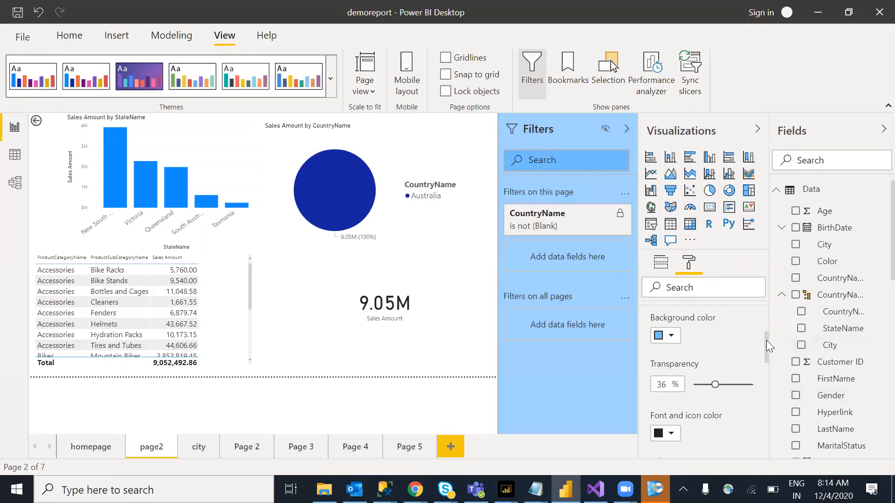
Try larger title text sizes for page2's filter pane and settle on 13 pt.
scroll(769, 348, down, 2)
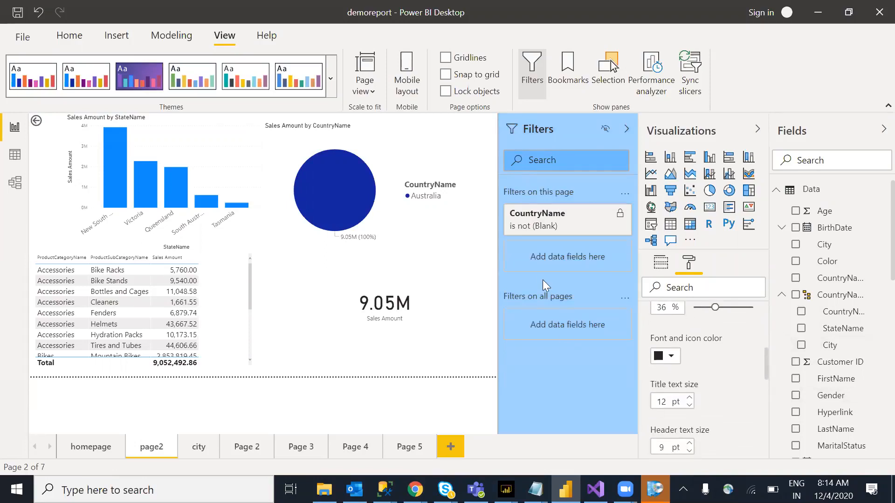
click(689, 398)
click(689, 398)
click(689, 397)
click(690, 398)
click(689, 398)
click(689, 405)
click(689, 405)
click(689, 404)
click(690, 405)
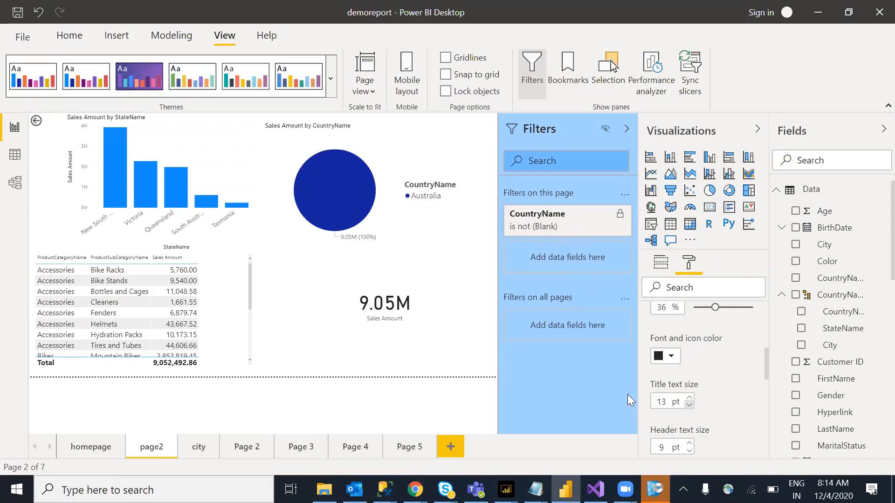
Try a 13 pt header text size in page2's filter pane and return it to 9 pt.
click(689, 444)
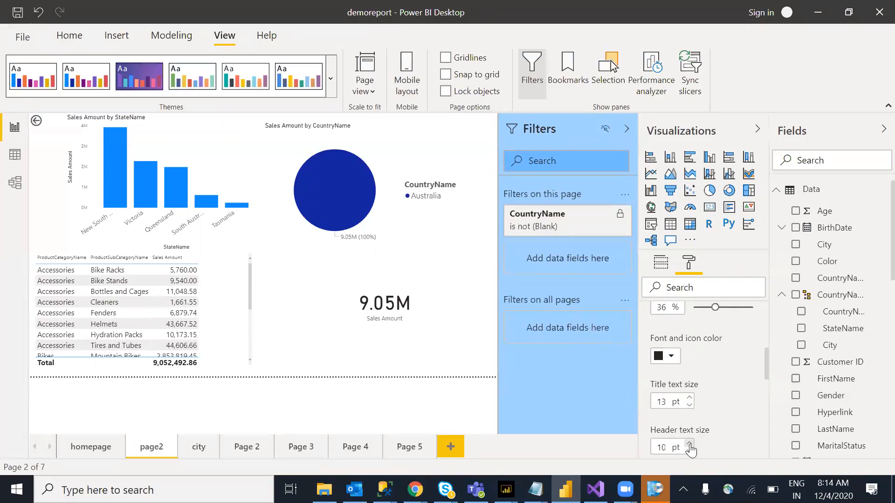
click(690, 444)
click(689, 444)
click(690, 444)
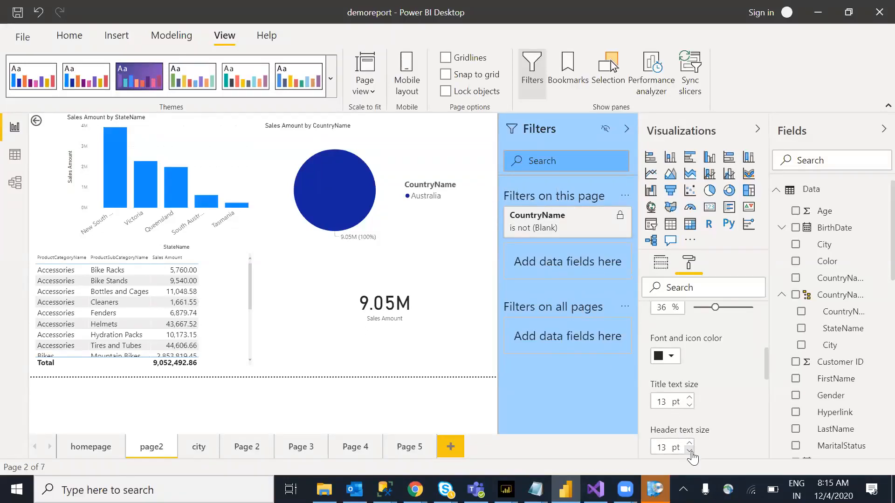
click(689, 451)
click(689, 452)
click(689, 451)
click(690, 452)
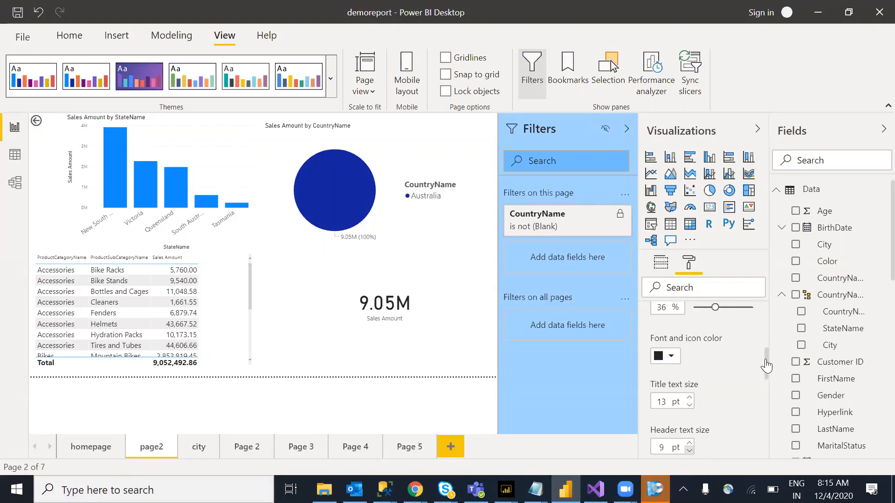
Try Arial Black as the filter pane's font family on page2 and set it to Corbel.
scroll(766, 359, down, 3)
scroll(766, 388, up, 2)
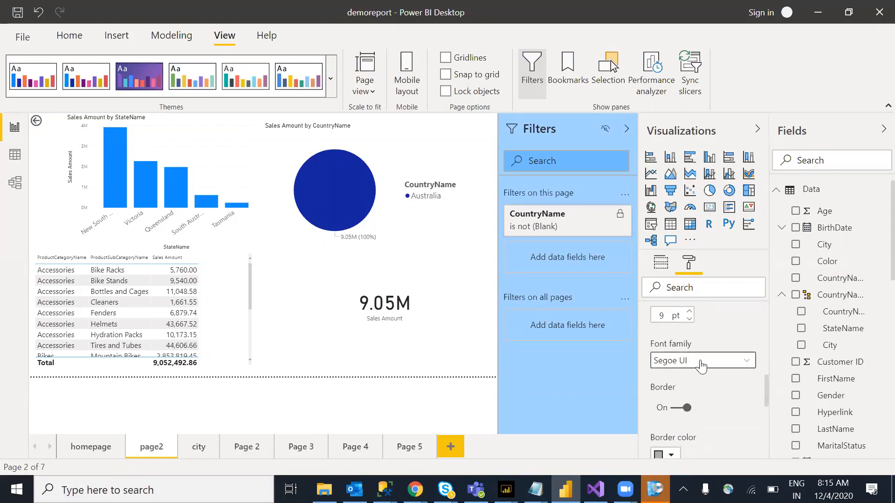
click(702, 364)
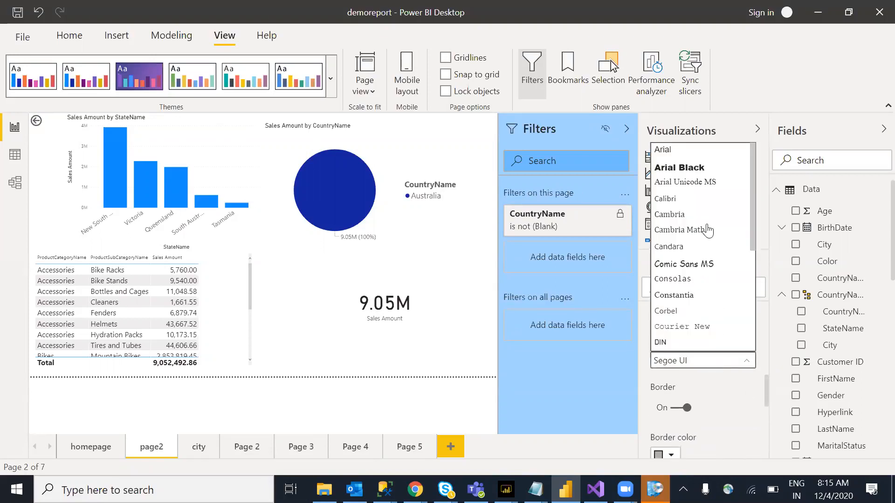
click(677, 171)
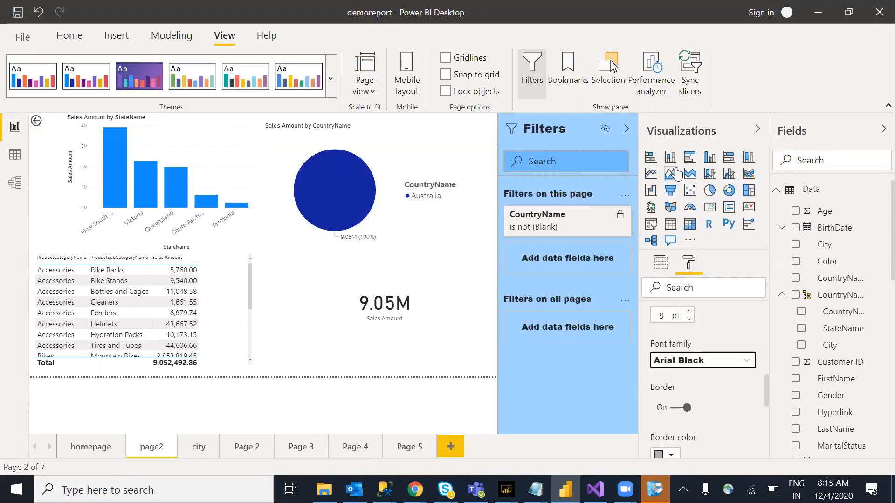
click(702, 364)
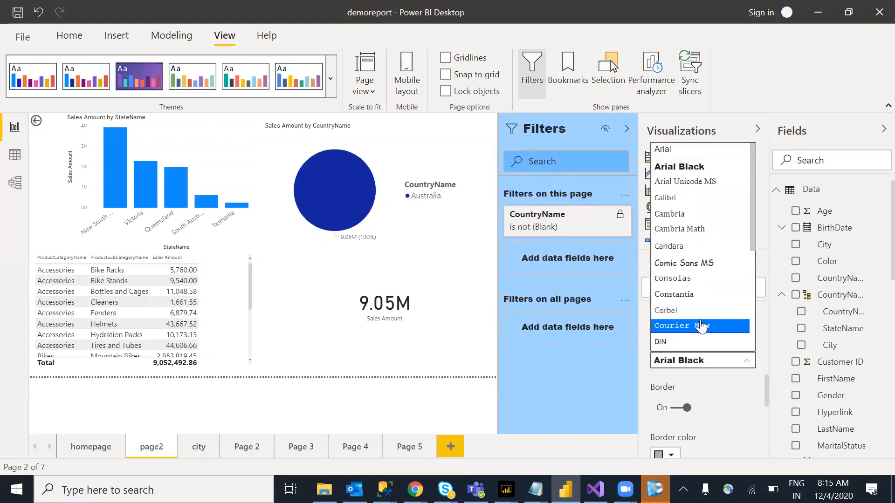
click(683, 310)
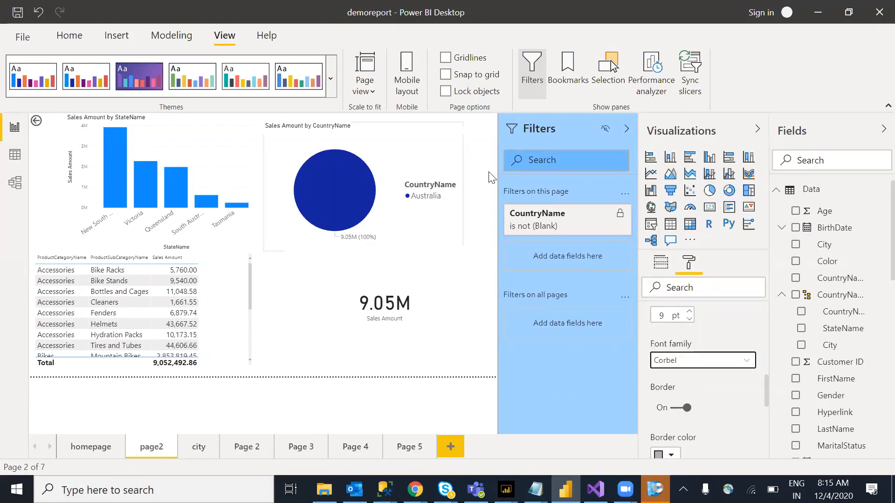
Turn the filter pane's border off and back on, and find its border color setting.
click(671, 410)
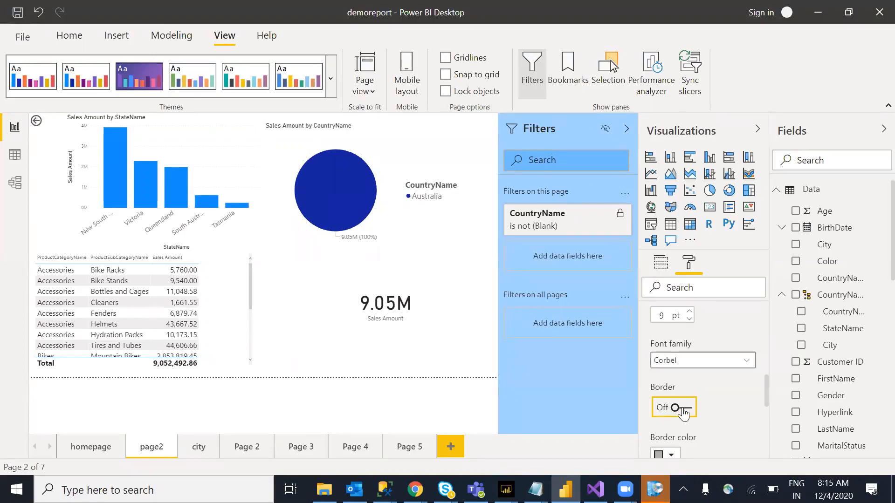
click(683, 414)
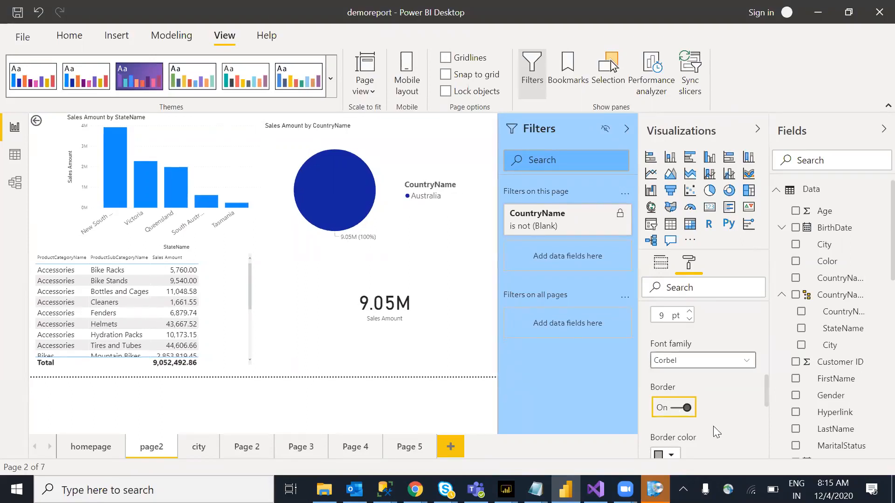
scroll(764, 364, up, 5)
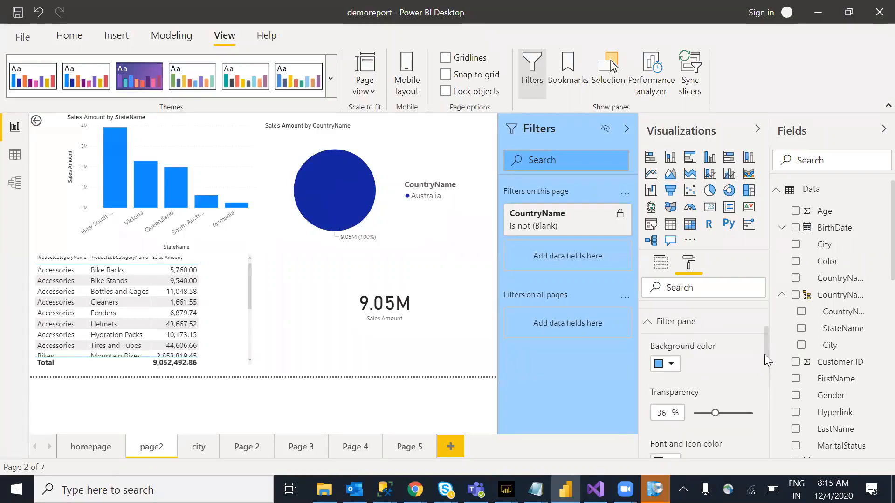
scroll(767, 377, down, 2)
scroll(766, 378, down, 5)
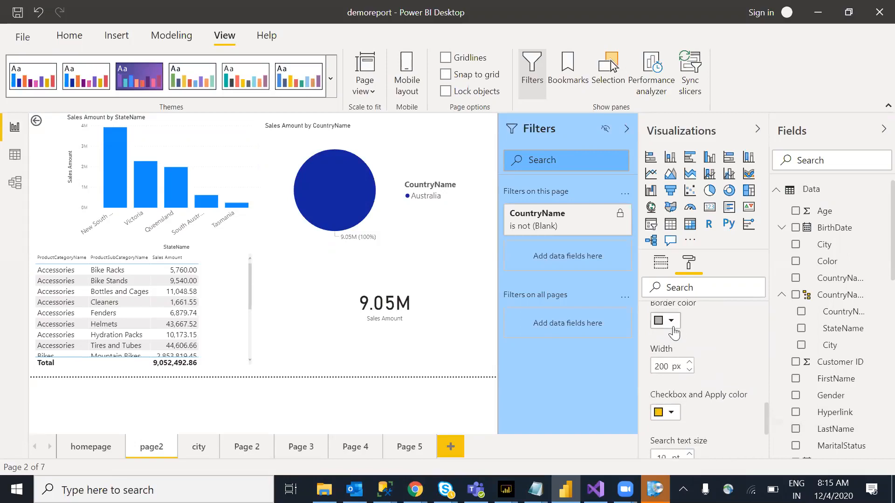
Widen the filter pane to 273 px and narrow it back to about 204 px.
click(671, 322)
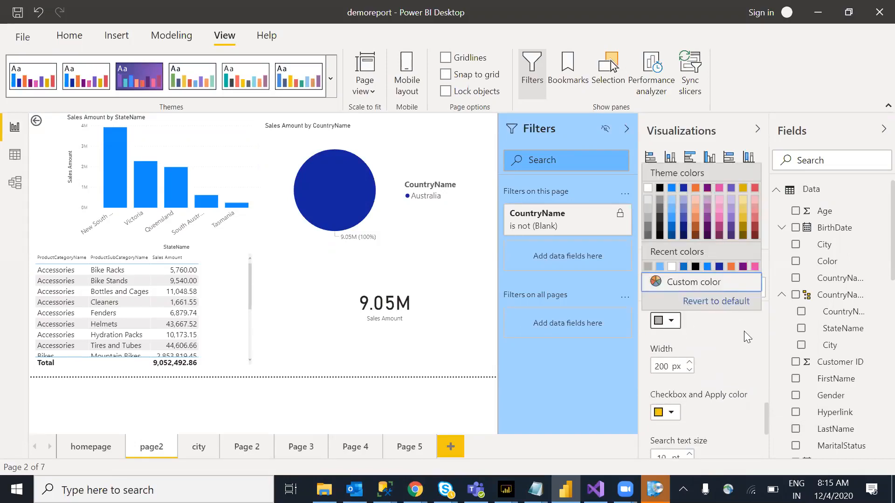
click(473, 276)
drag(497, 278, 450, 281)
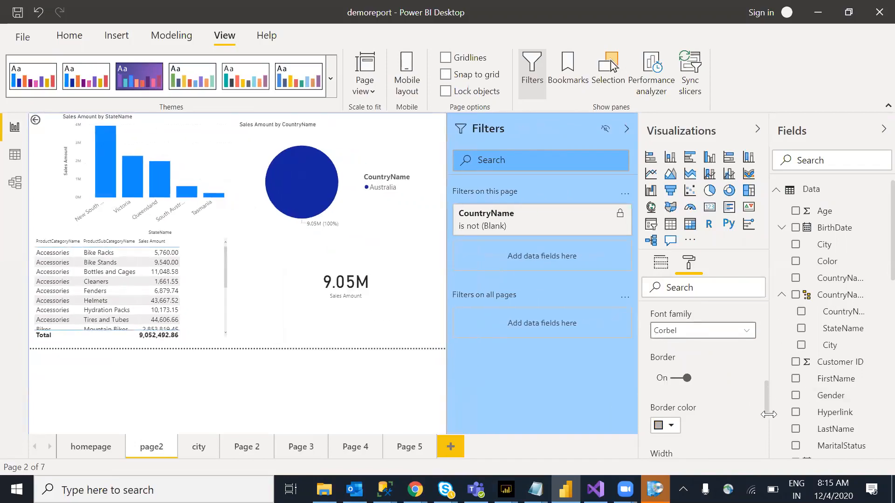
scroll(769, 414, down, 3)
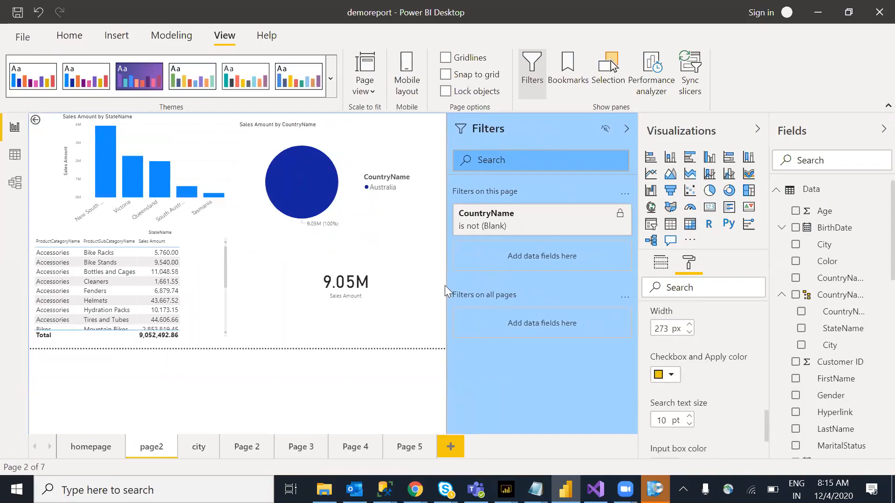
drag(447, 285, 496, 280)
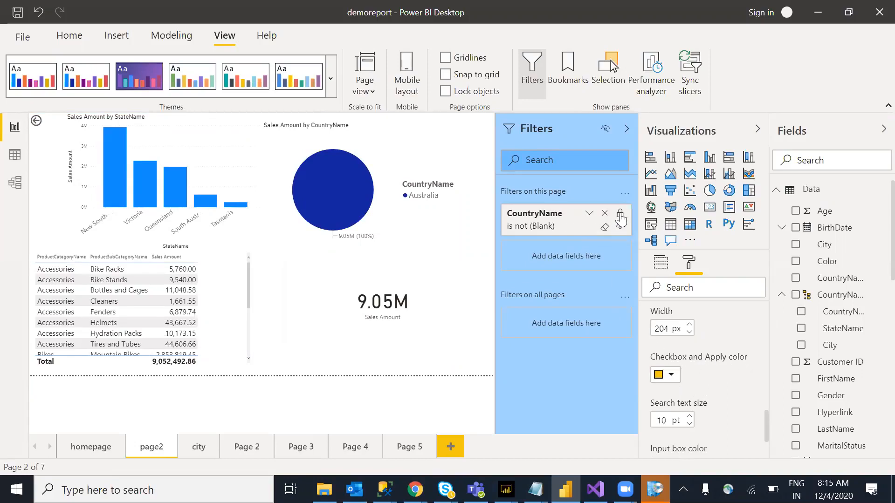
Try red as the filter pane's checkbox and Apply color on page2.
click(590, 216)
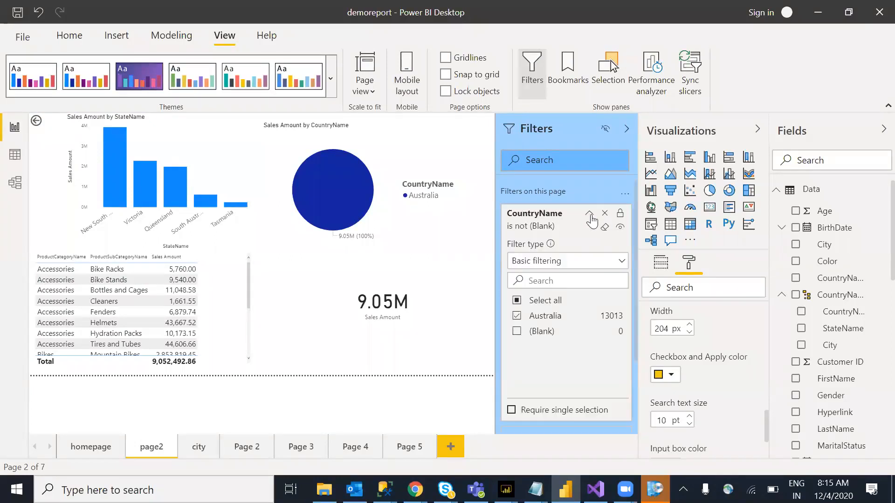
click(590, 216)
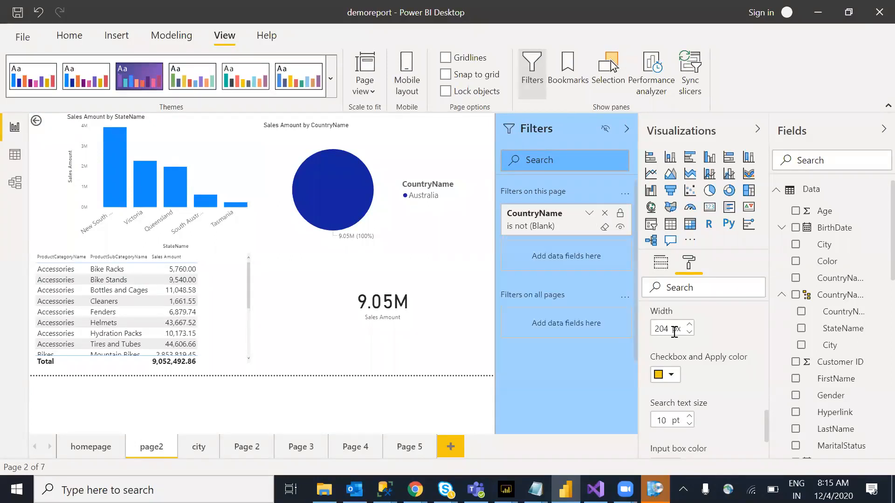
click(671, 376)
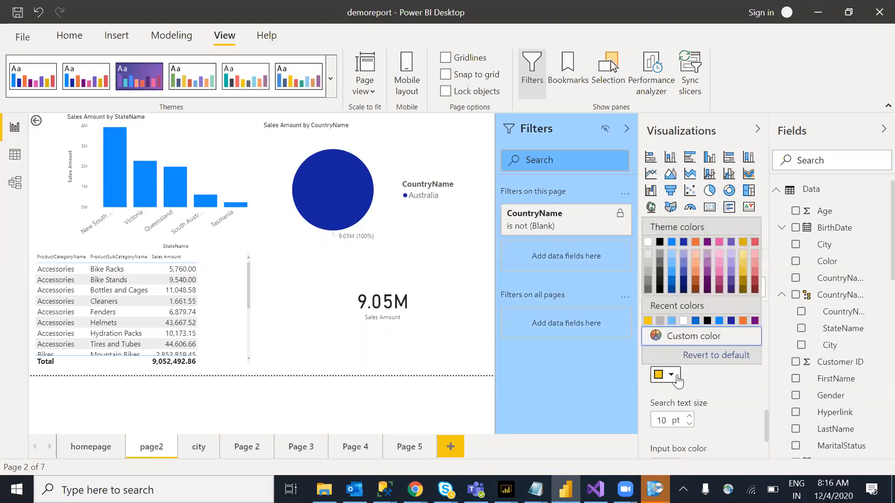
click(755, 242)
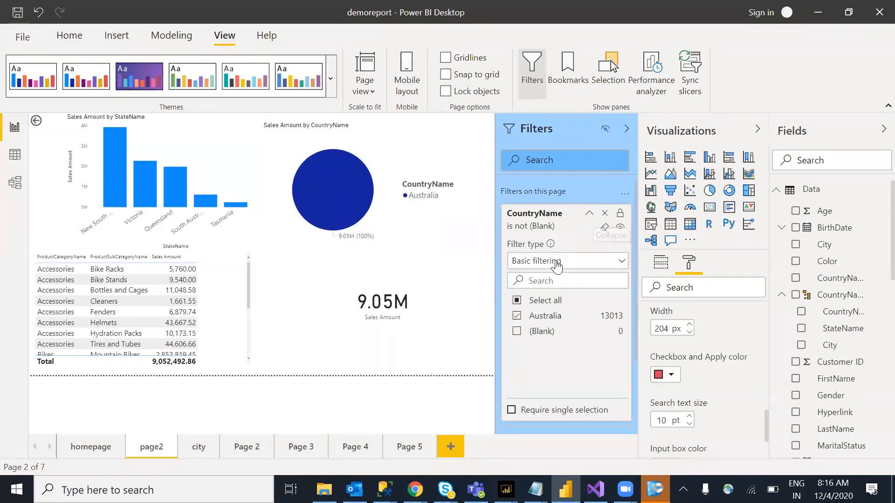
Examine the CountryName filter card's value search and its filter type options.
click(543, 276)
text(shdjdh)
key(BackSpace)
key(BackSpace)
key(BackSpace)
key(BackSpace)
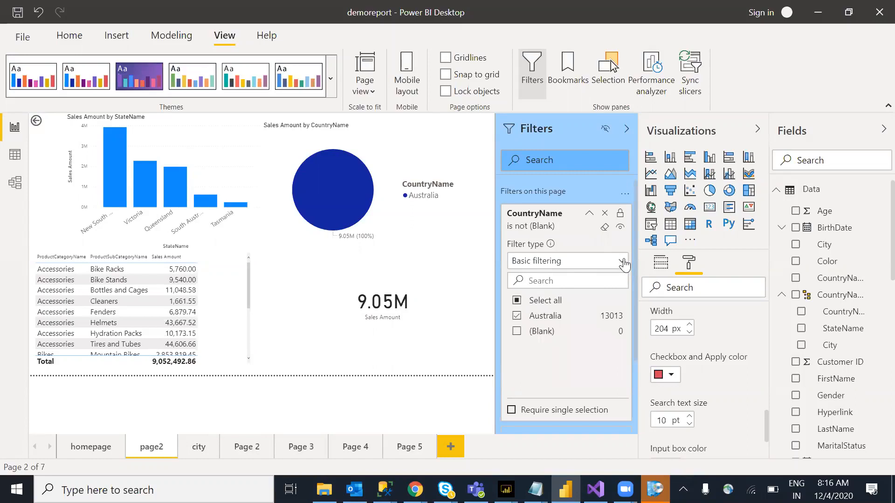
click(623, 262)
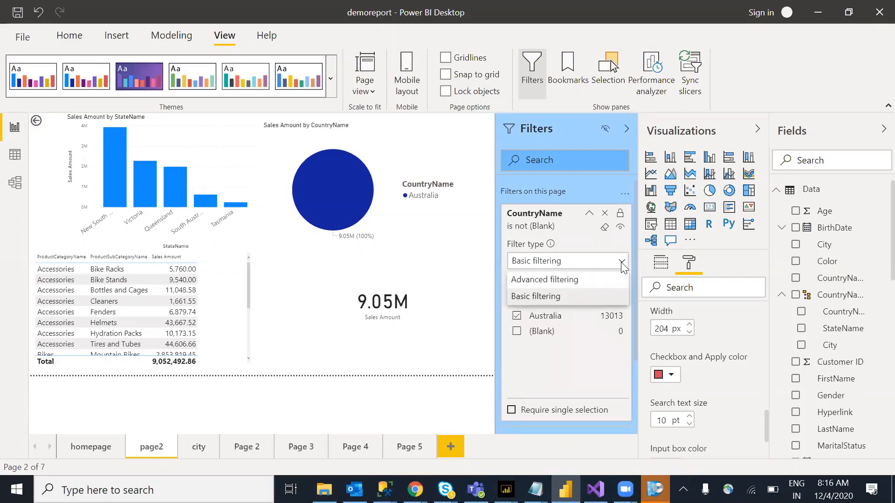
click(588, 211)
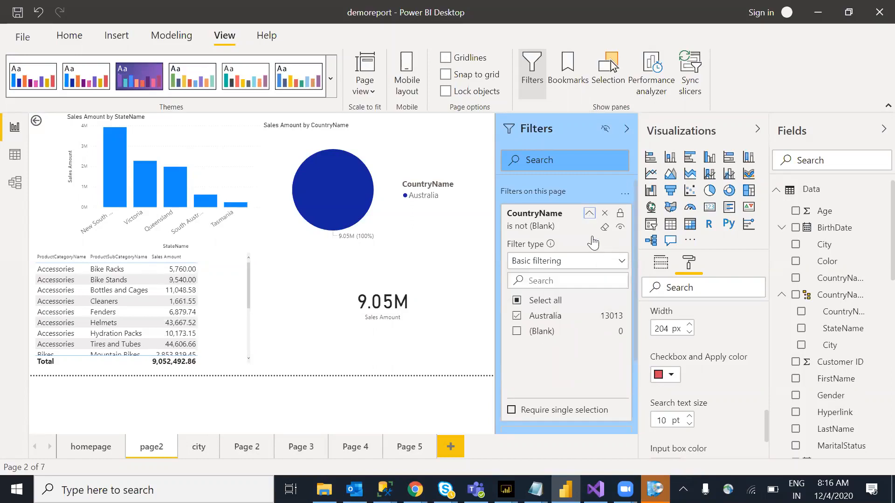
click(589, 213)
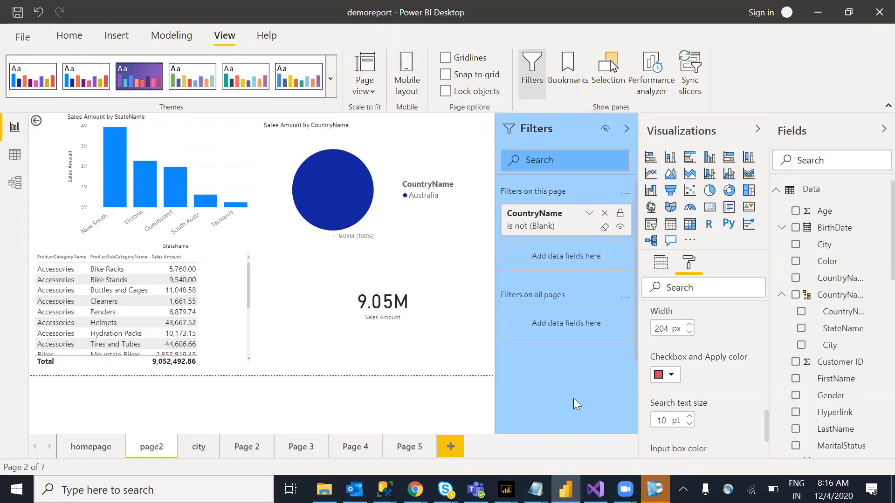
Set the filter pane's checkbox and Apply color to orange and expand the CountryName filter card.
click(676, 372)
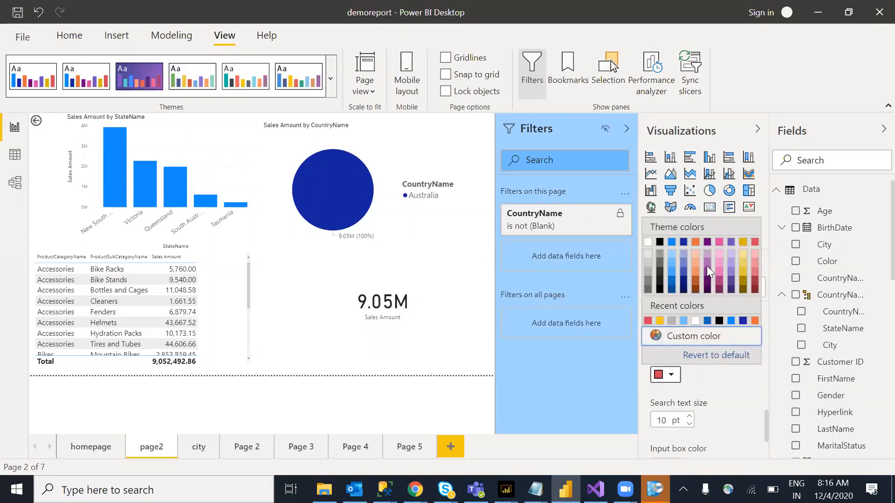
click(695, 243)
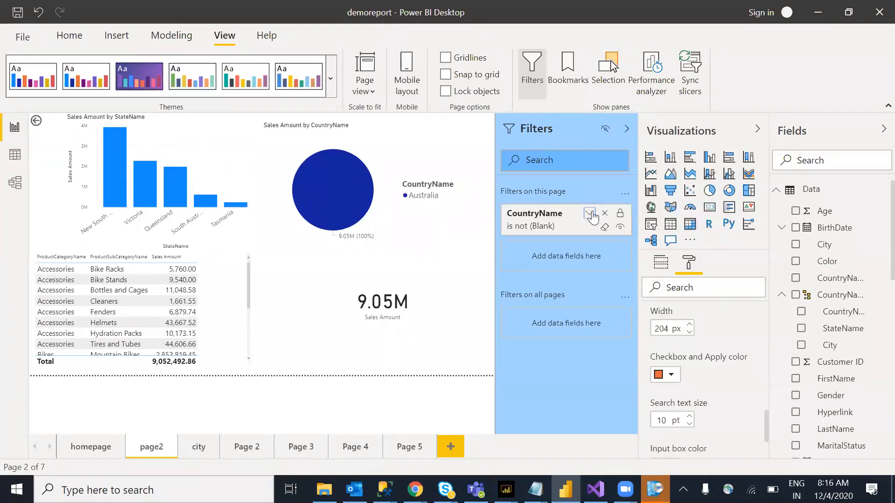
click(589, 213)
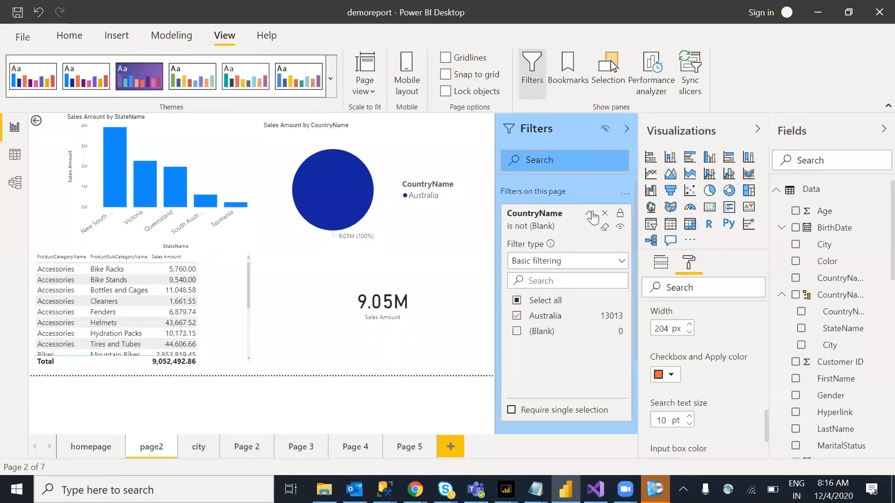
Clear the CountryName page filter's selection and highlight Queensland in the state sales column chart.
click(516, 332)
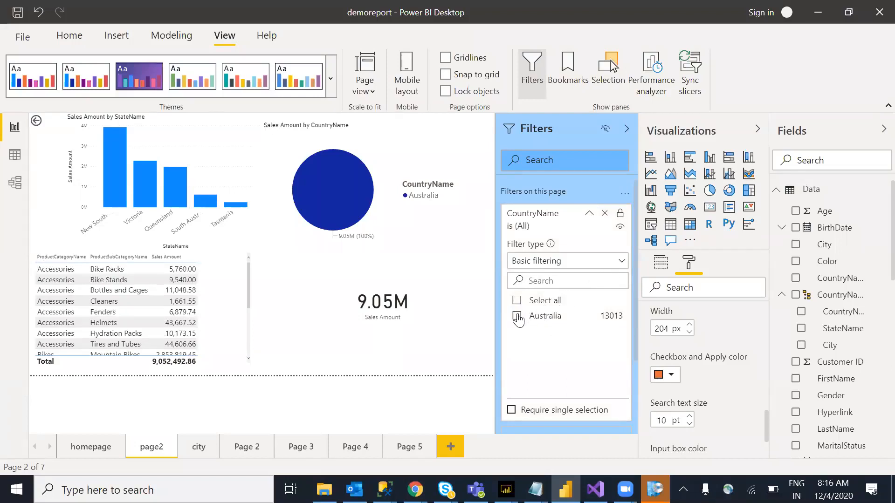
click(174, 188)
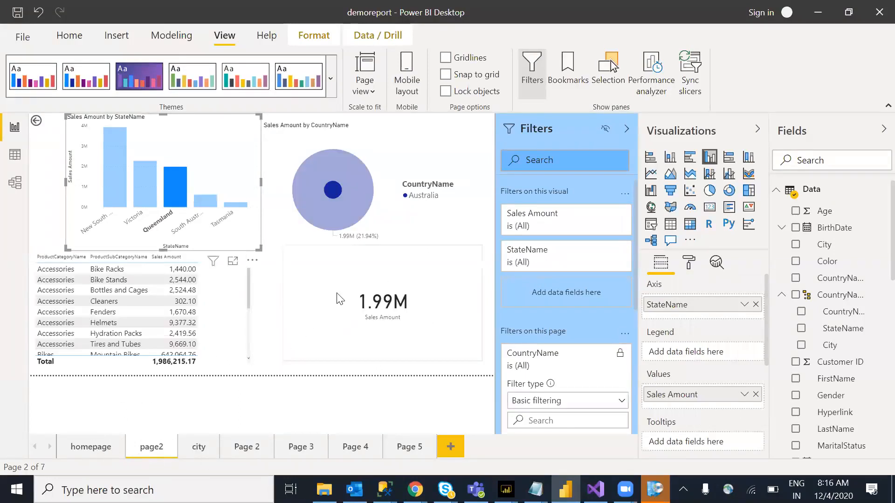
click(278, 305)
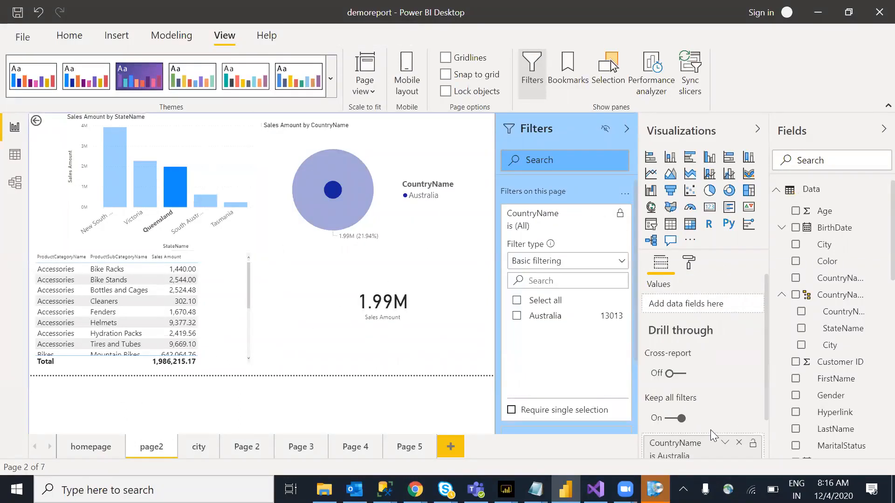
Remove CountryName and ProductCategoryName from page2's drill-through fields and collapse the CountryName filter card.
scroll(765, 348, down, 1)
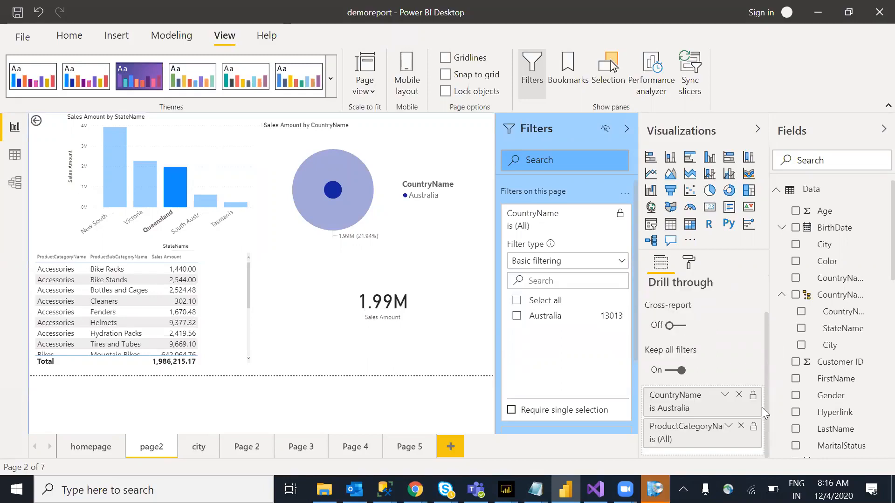
click(737, 396)
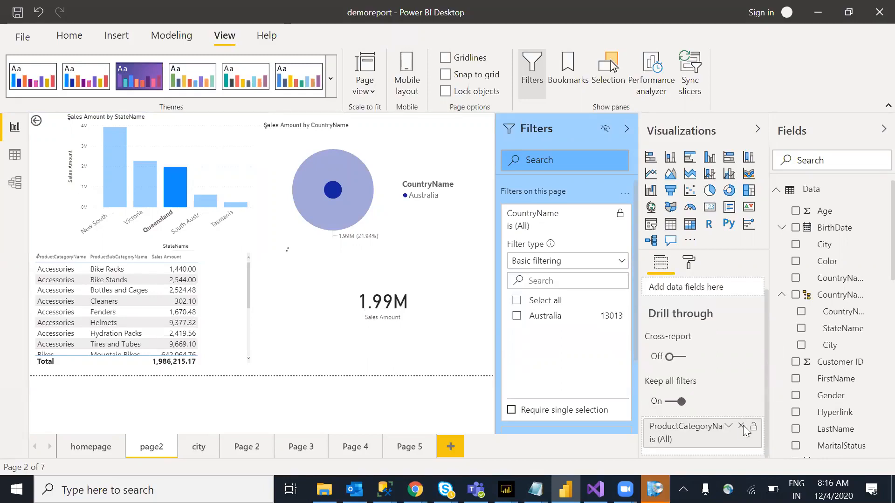
click(742, 426)
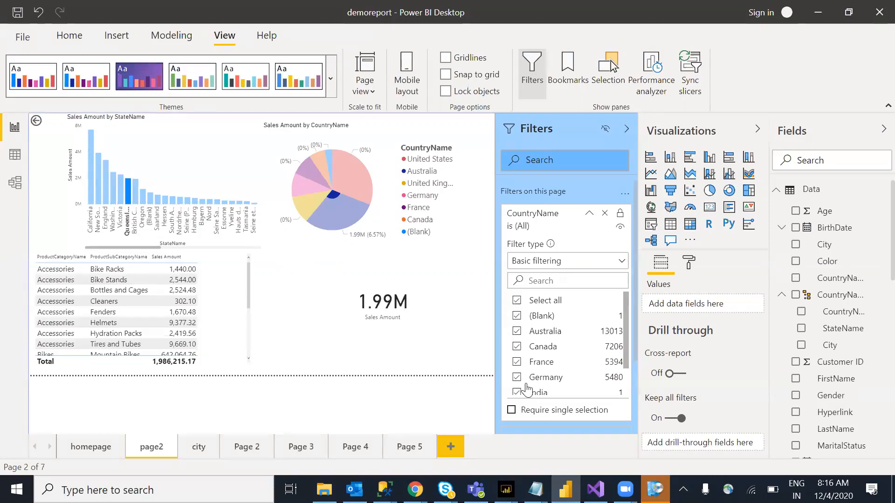
click(590, 213)
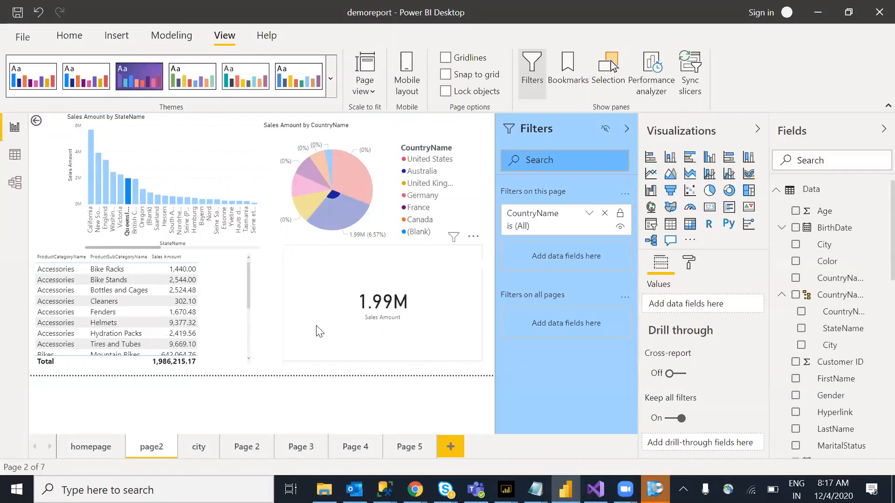
Open page2's filter pane formatting at the search text size and input box color settings.
click(689, 261)
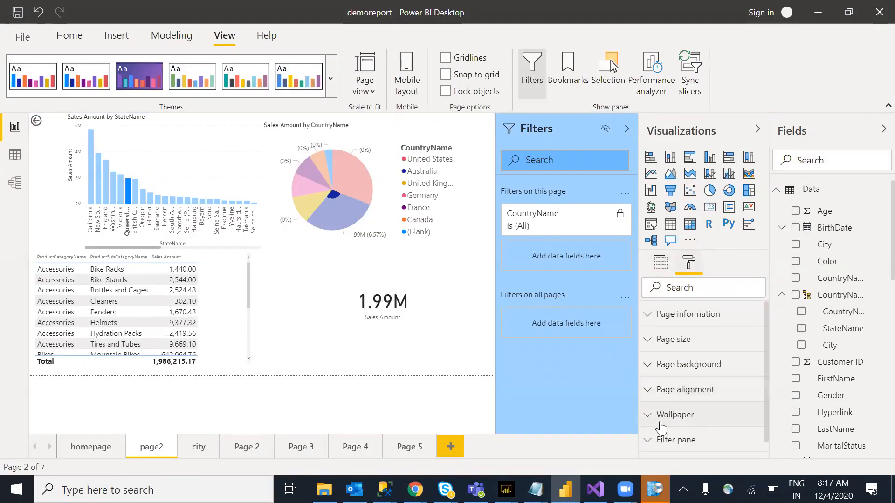
click(754, 439)
drag(766, 308, 777, 433)
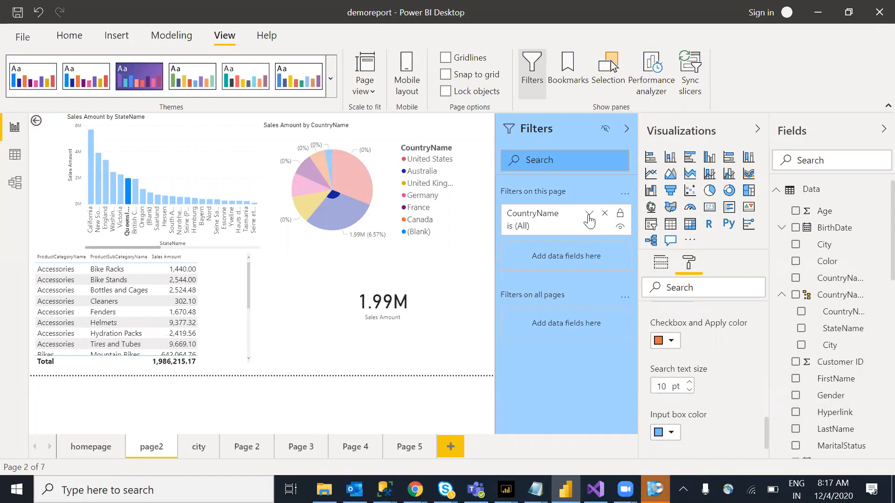
Search the CountryName filter's values for "uni".
click(590, 215)
text(st)
key(BackSpace)
key(BackSpace)
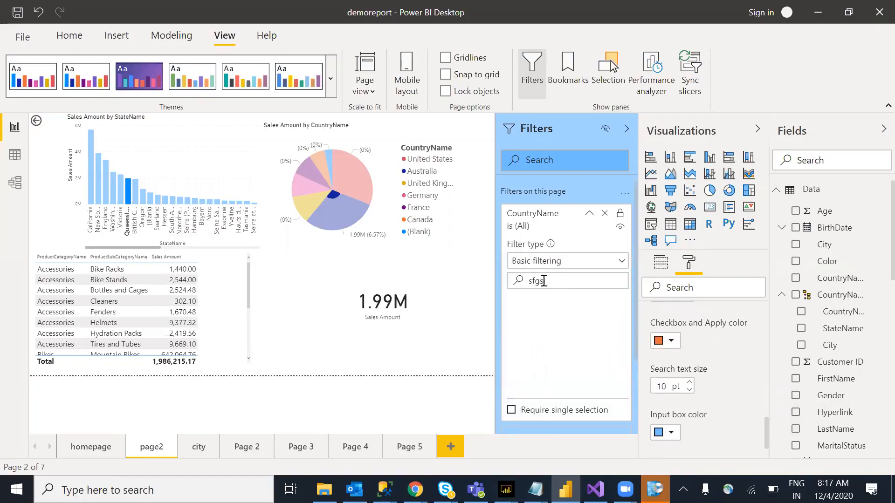
key(BackSpace)
text(un)
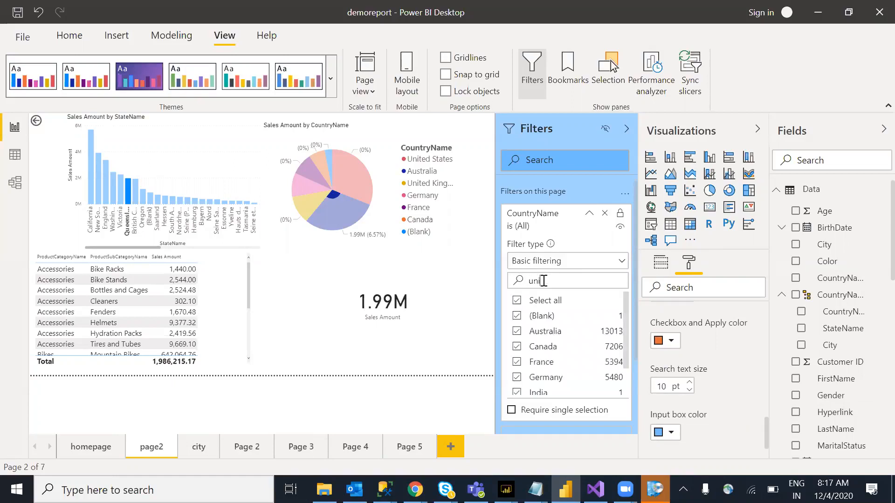
text(i)
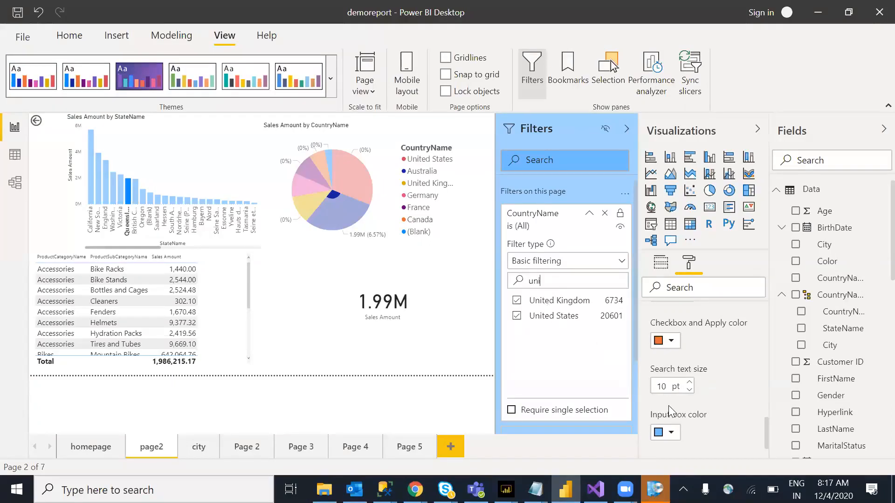
Set the filter pane's search text size to 14 pt.
click(689, 383)
click(689, 383)
click(689, 383)
click(689, 383)
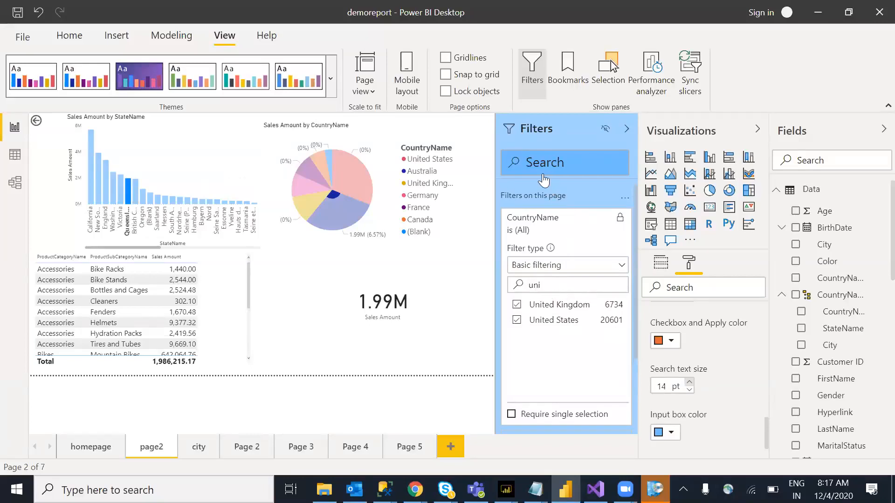
Search the filter pane for "cou" and clear the search.
click(568, 162)
text(courbn)
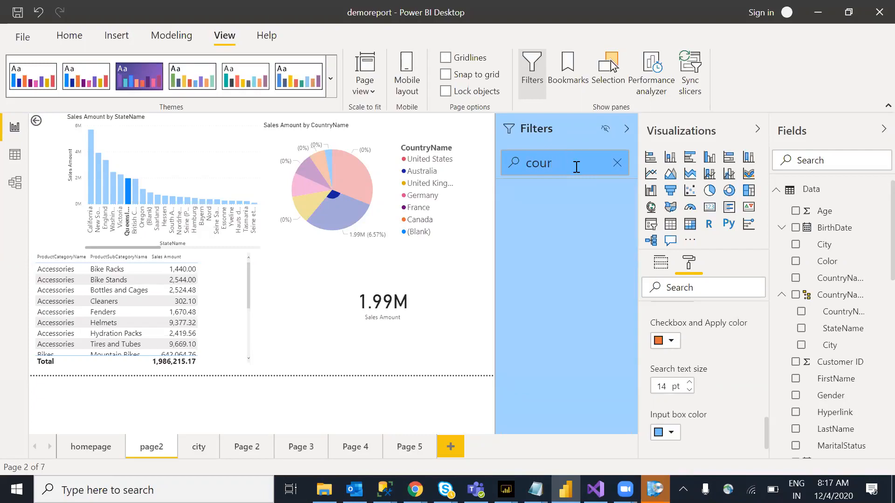
key(BackSpace)
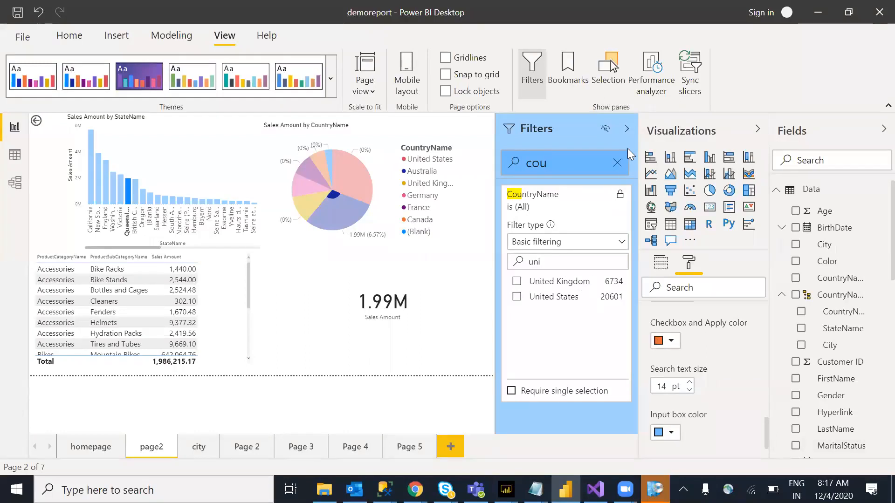
click(617, 166)
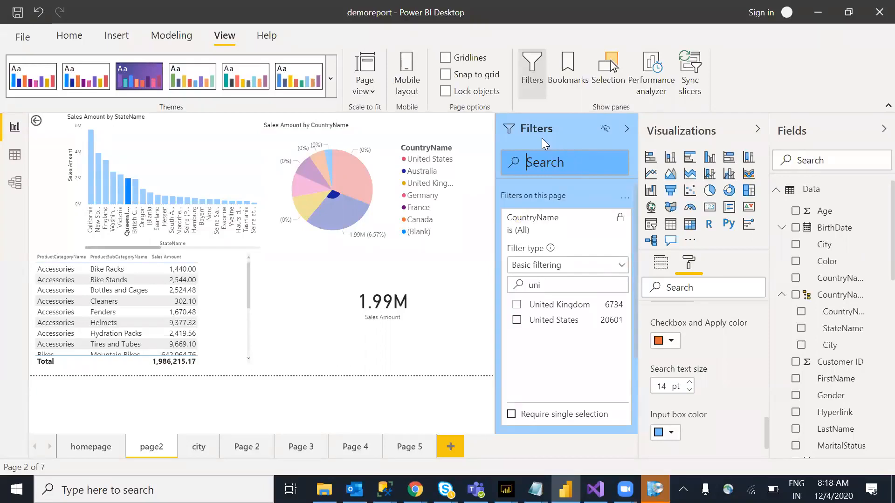
Collapse the CountryName filter card and the Filter pane formatting section.
click(589, 218)
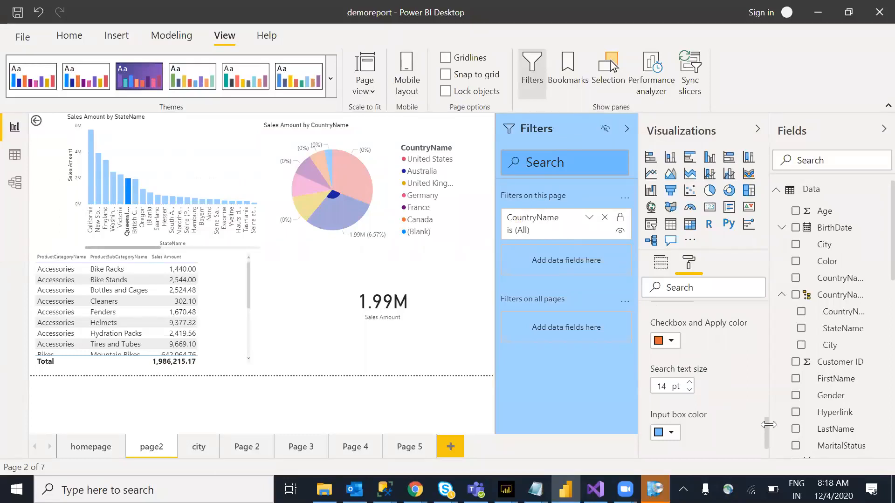
mouse_move(765, 428)
mouse_down()
mouse_move(766, 445)
mouse_move(767, 418)
mouse_up()
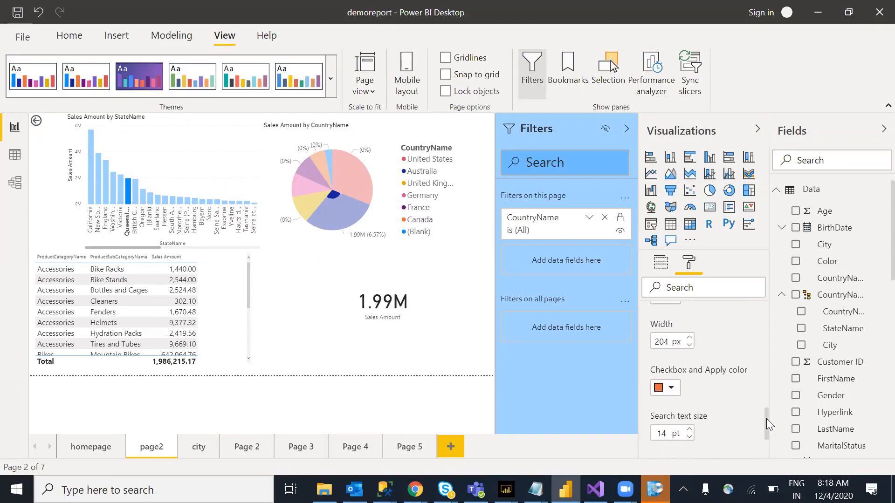
drag(767, 419, 766, 328)
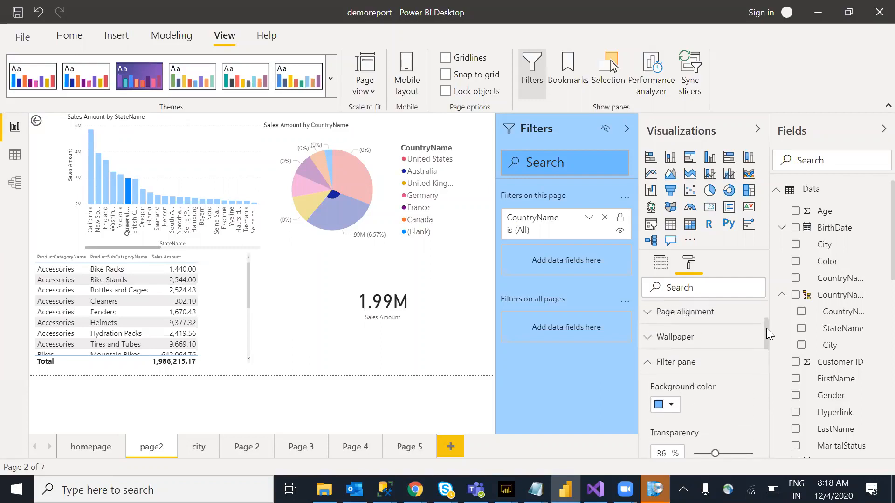
click(654, 369)
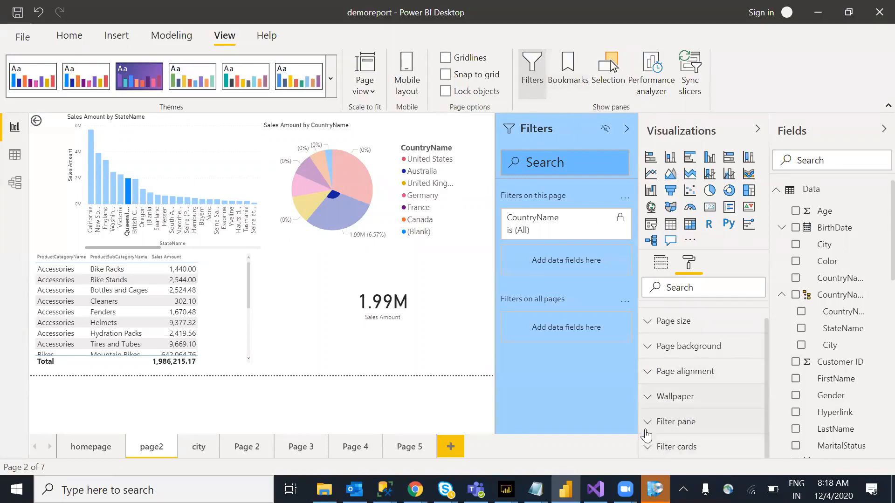
Highlight the Australia slice in the Sales Amount by CountryName pie chart, deselect the visual and return to page formatting.
click(653, 450)
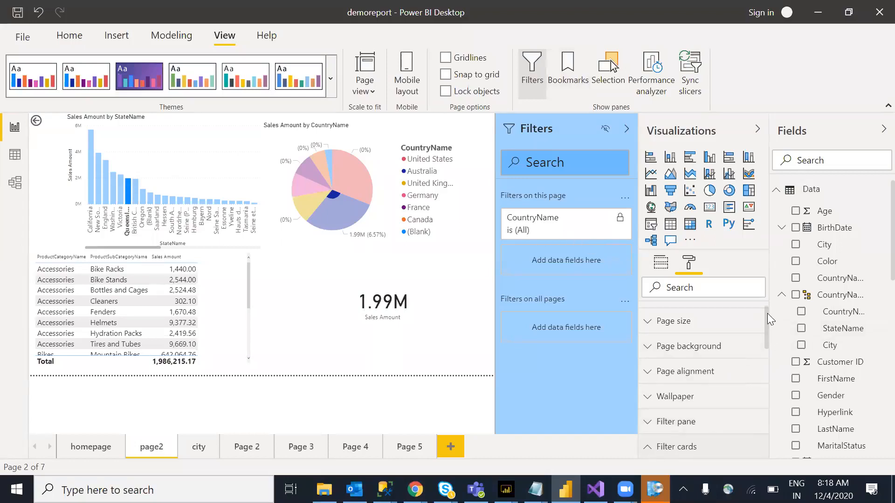
drag(768, 317, 773, 355)
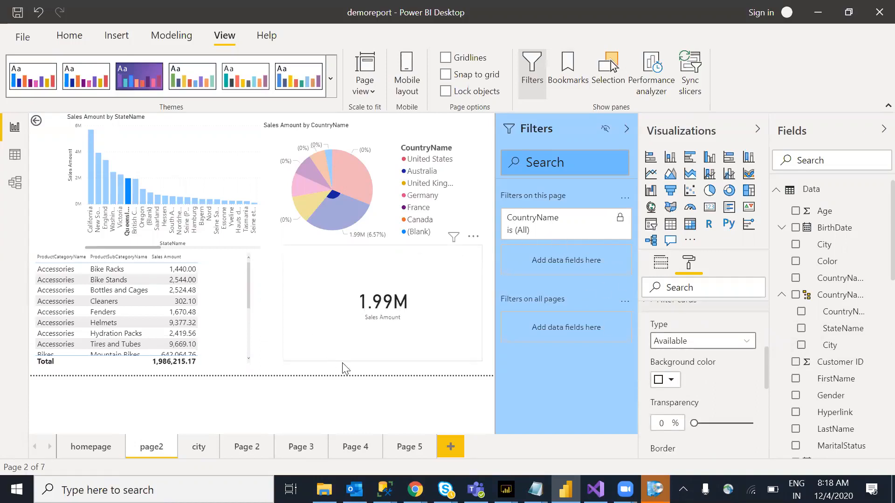
click(330, 198)
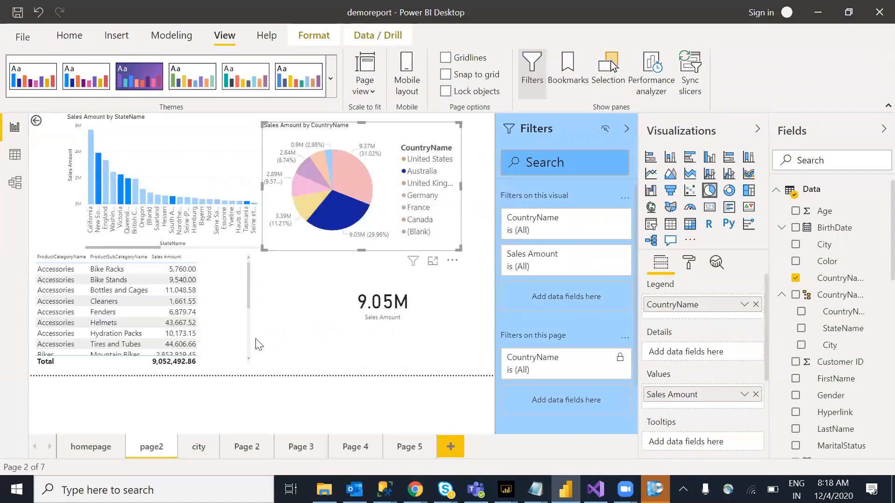
key(Escape)
click(689, 262)
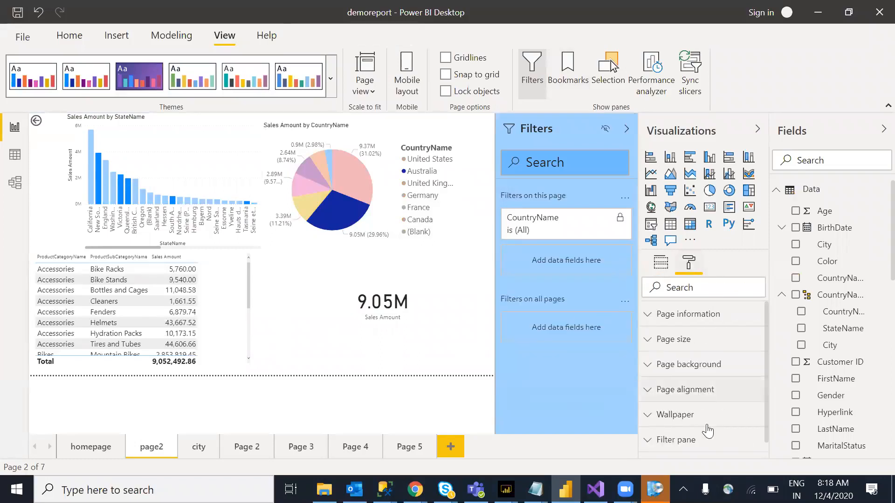
Review the Filter pane's background color choices and collapse its formatting section.
click(681, 443)
drag(767, 316, 768, 357)
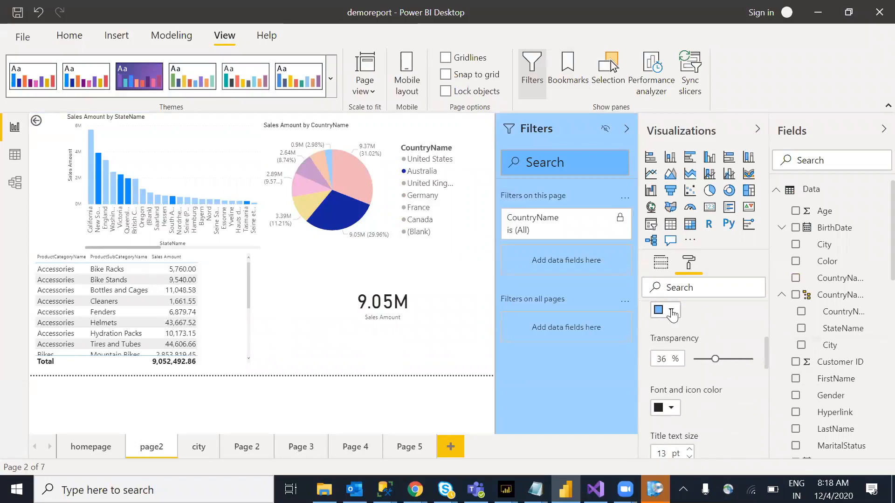
click(672, 316)
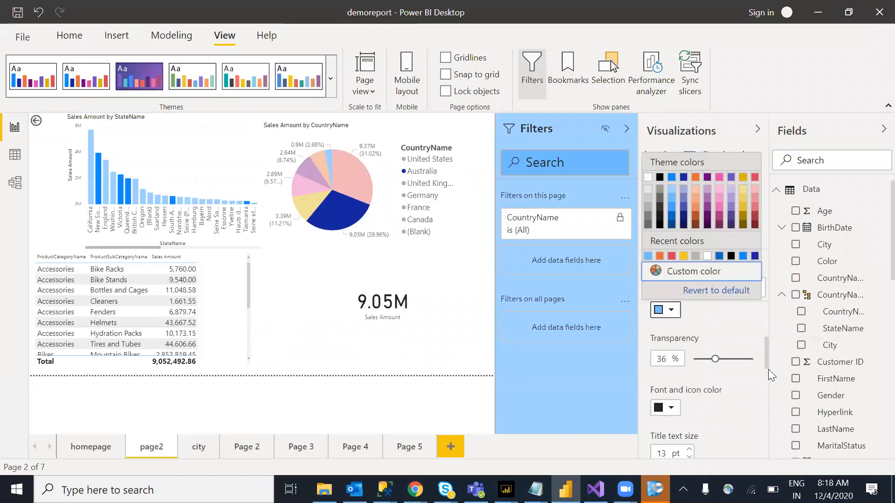
click(768, 352)
drag(768, 353, 769, 338)
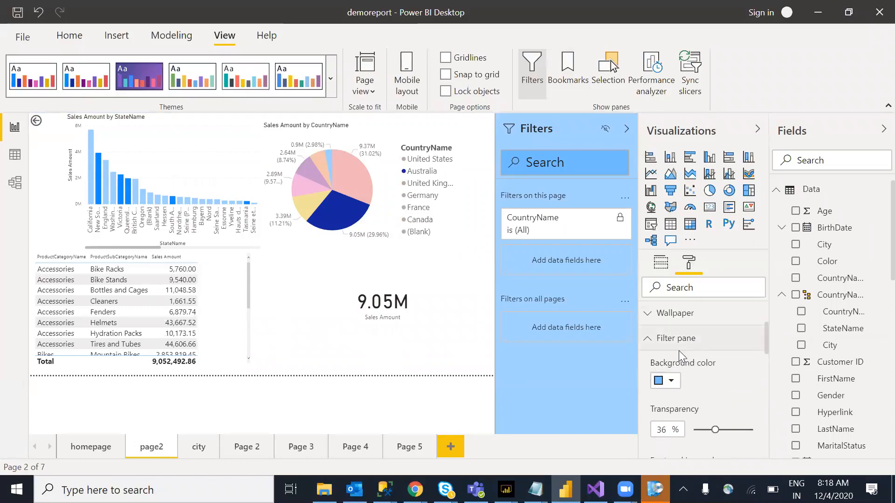
click(654, 349)
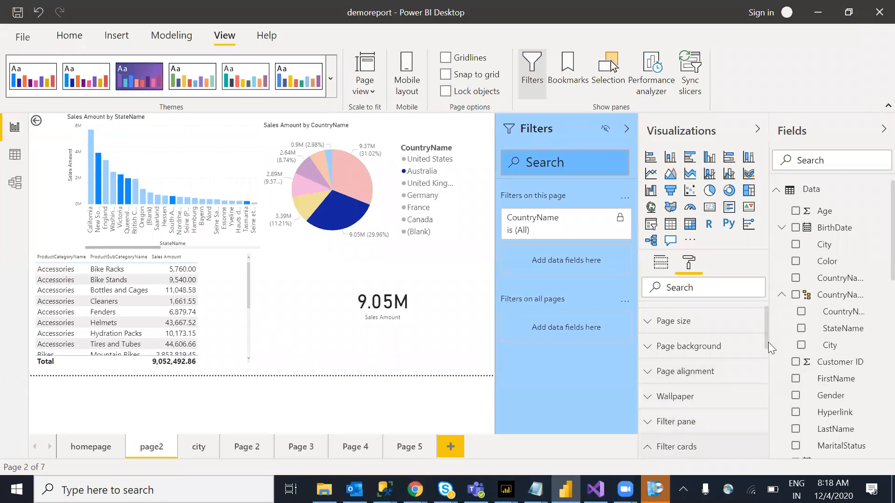
Set the background color of Applied filter cards to yellow.
drag(767, 323, 770, 366)
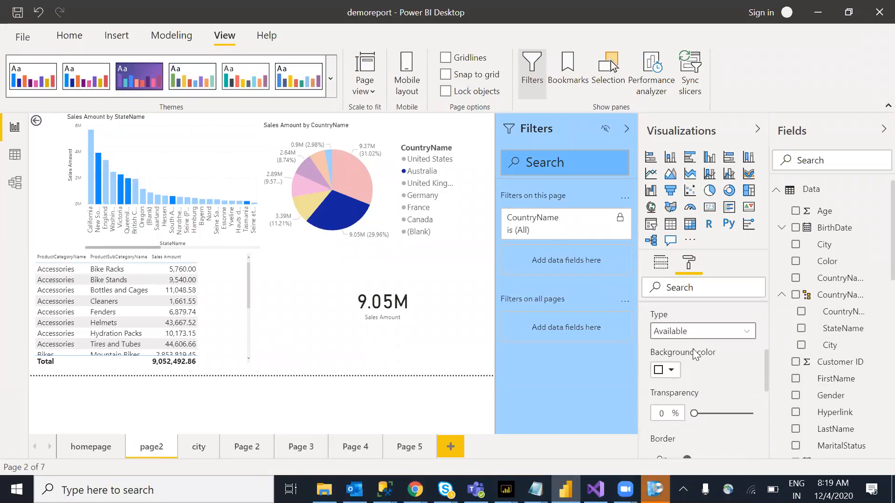
click(732, 337)
click(695, 364)
click(671, 370)
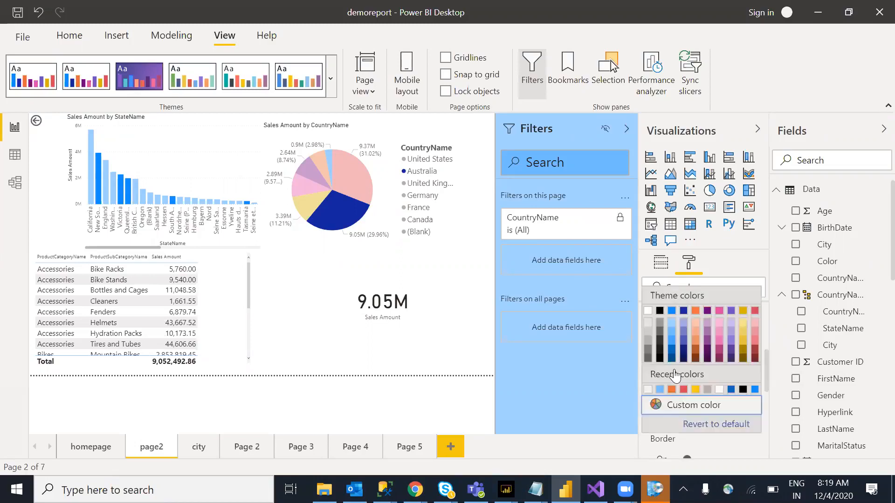
click(696, 390)
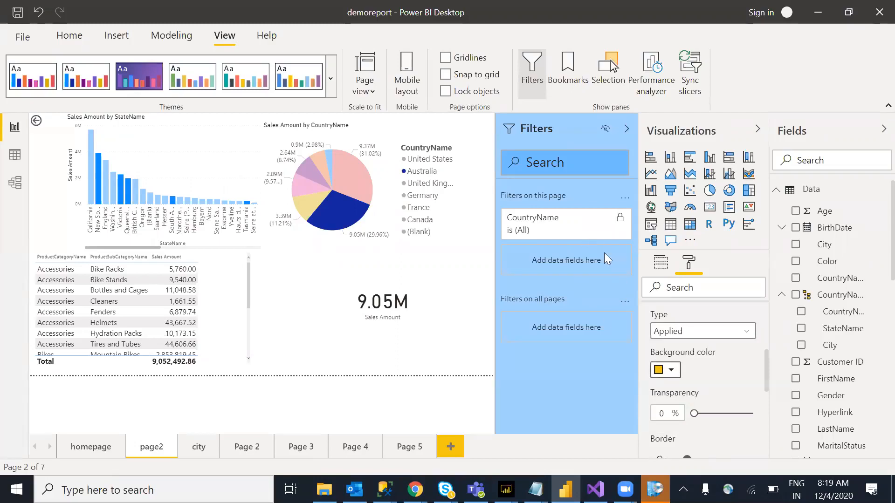
Try selecting all CountryName values except (Blank) in the page filter, collapse the card and clear the filter.
click(590, 219)
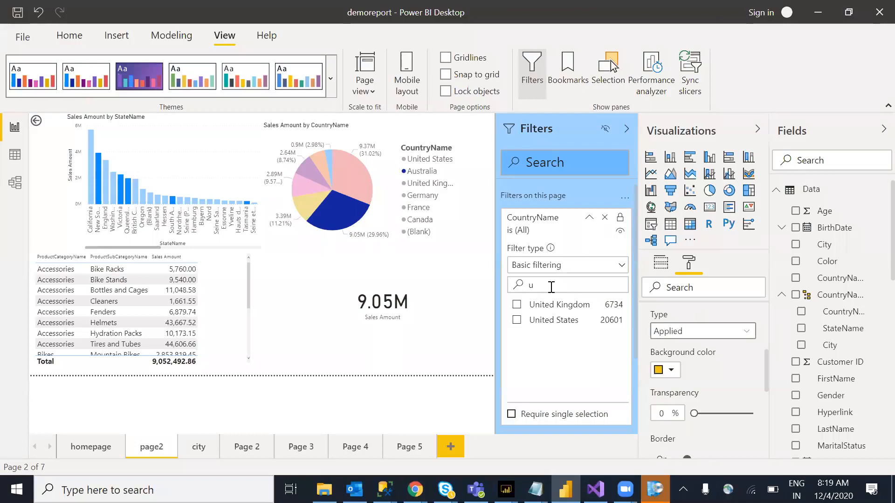
click(517, 305)
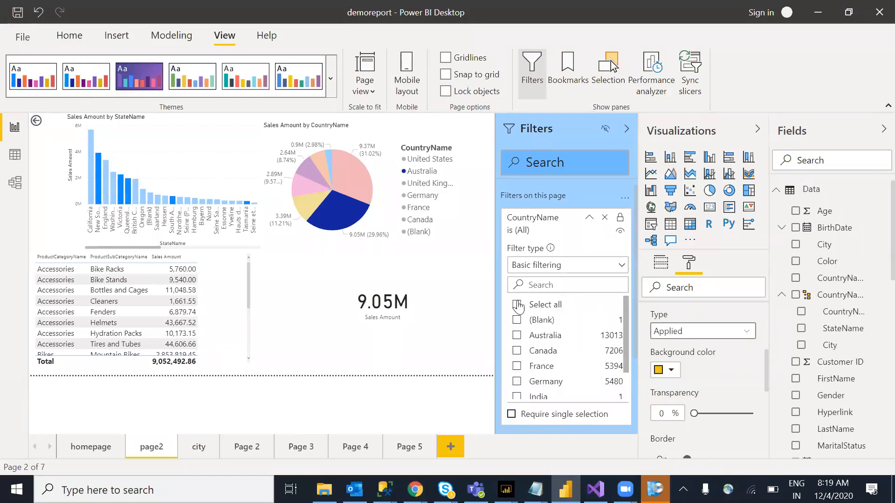
click(517, 321)
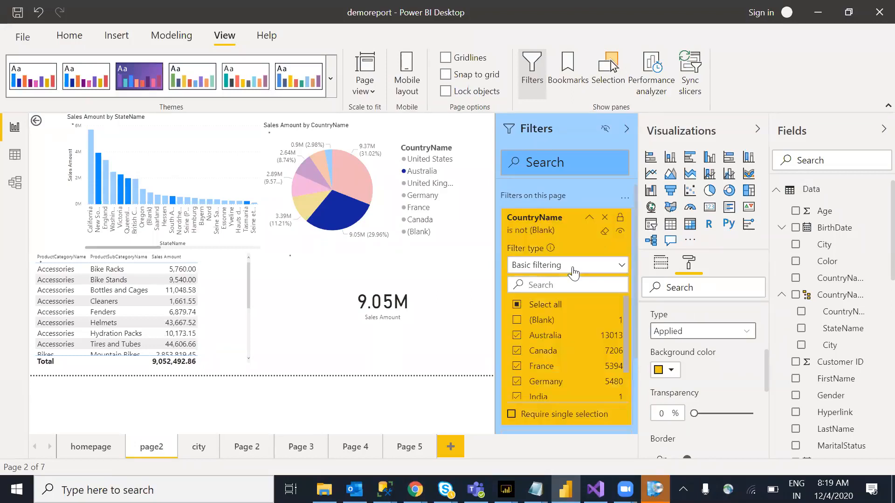
click(589, 219)
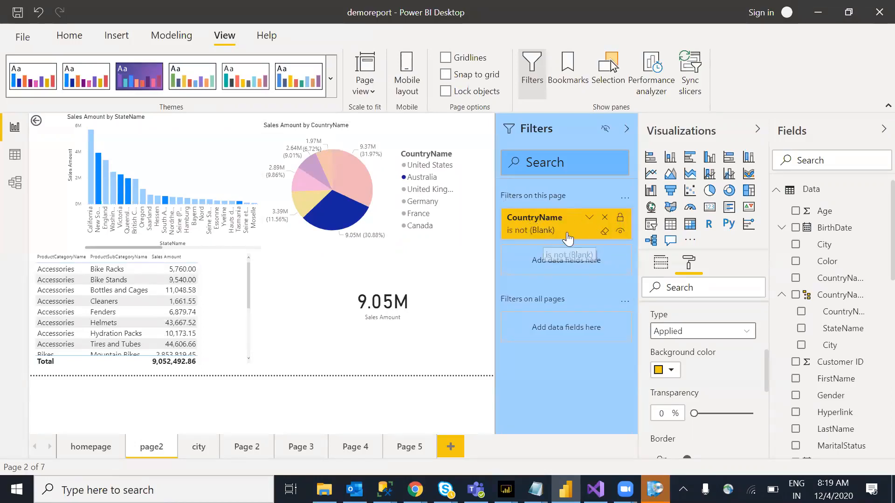
click(604, 232)
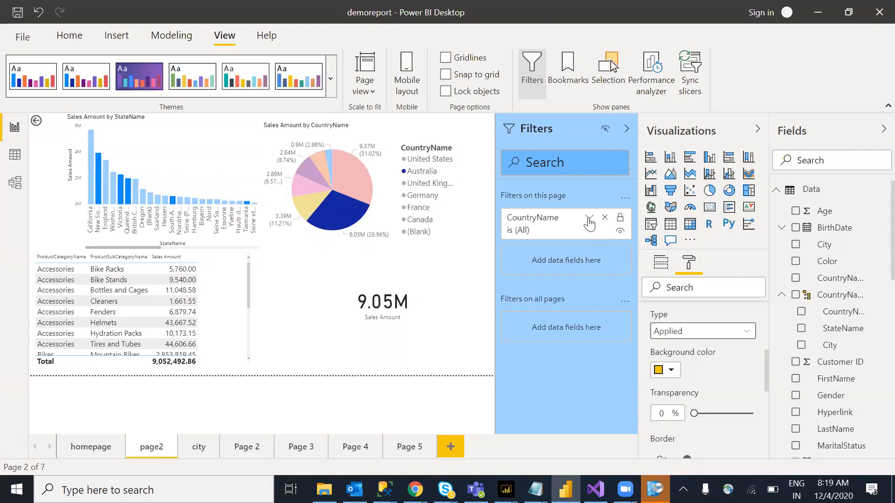
Filter the page by all CountryName values except (Blank) and collapse the filter card.
click(589, 219)
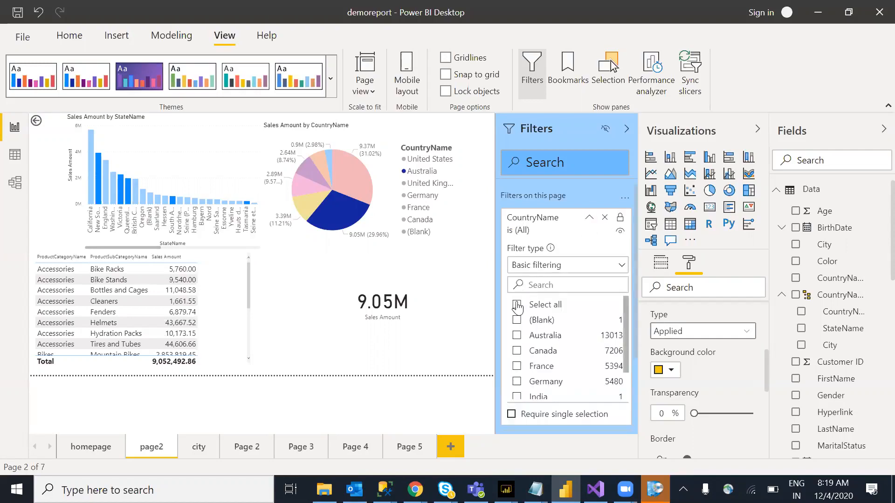
click(517, 320)
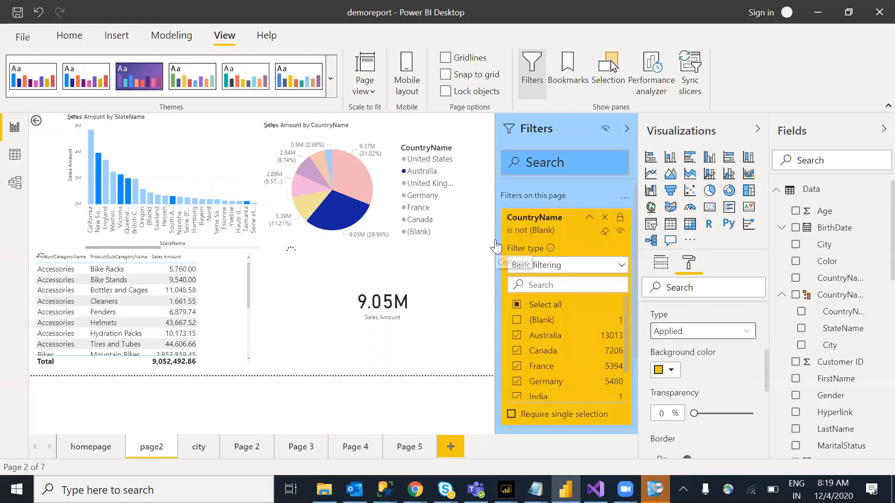
click(589, 218)
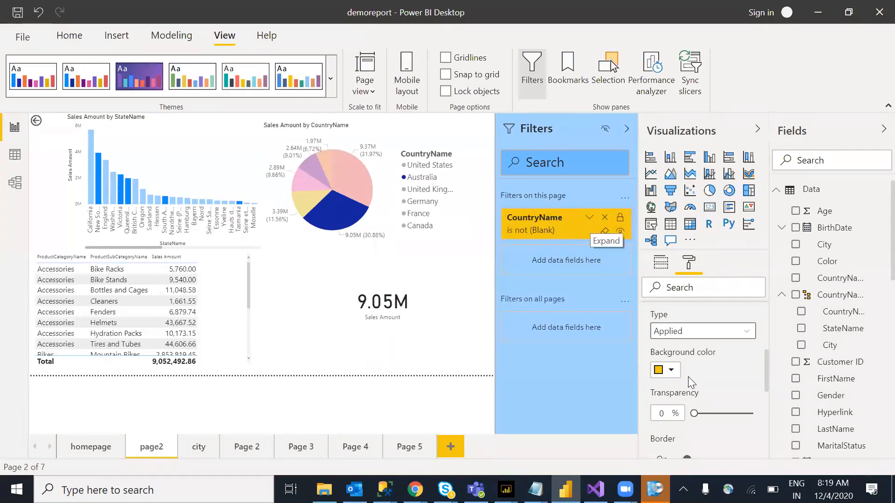
Switch the filter cards' type to Available and back to Applied.
click(748, 332)
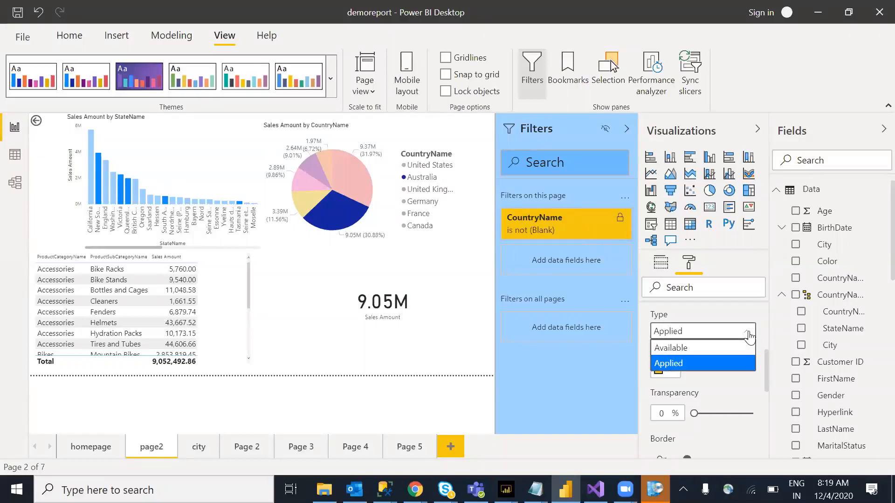
click(694, 346)
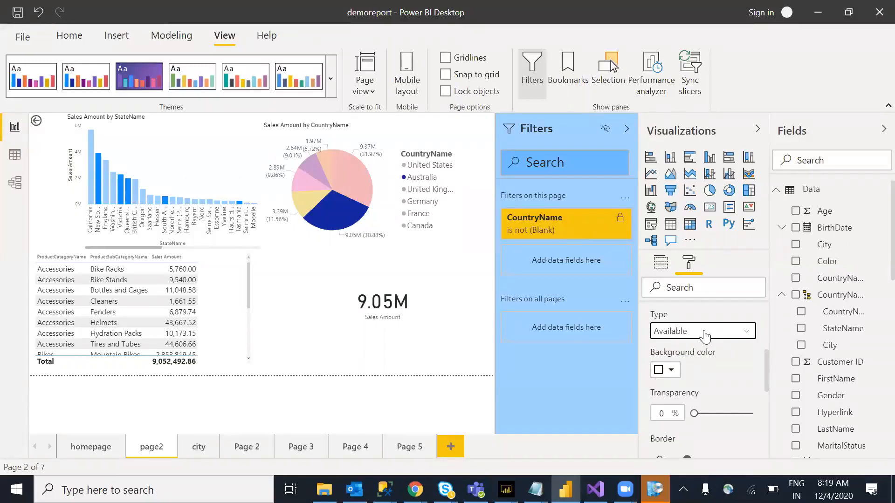
click(706, 335)
click(672, 364)
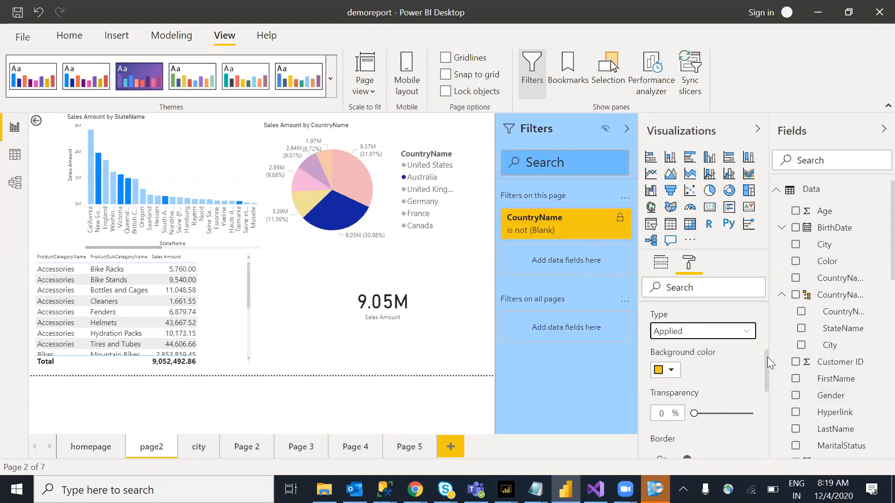
Set the Applied filter cards' text size to 10 pt.
drag(767, 357, 769, 373)
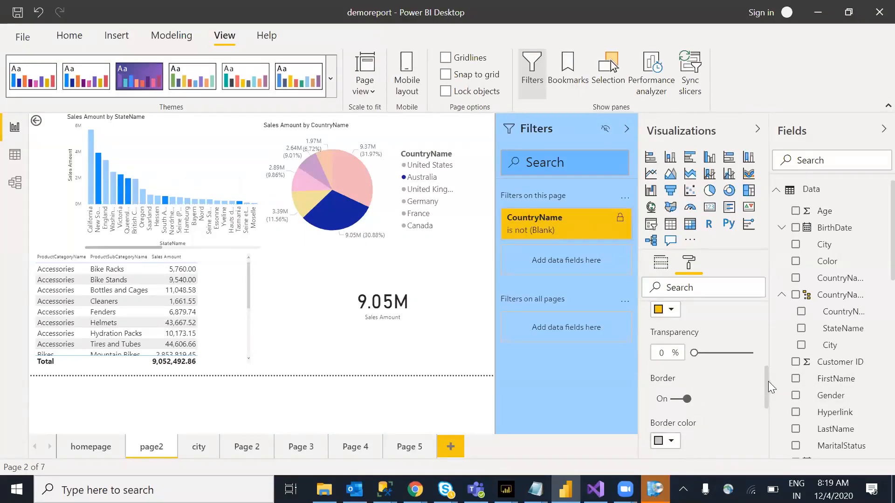
drag(768, 382, 769, 399)
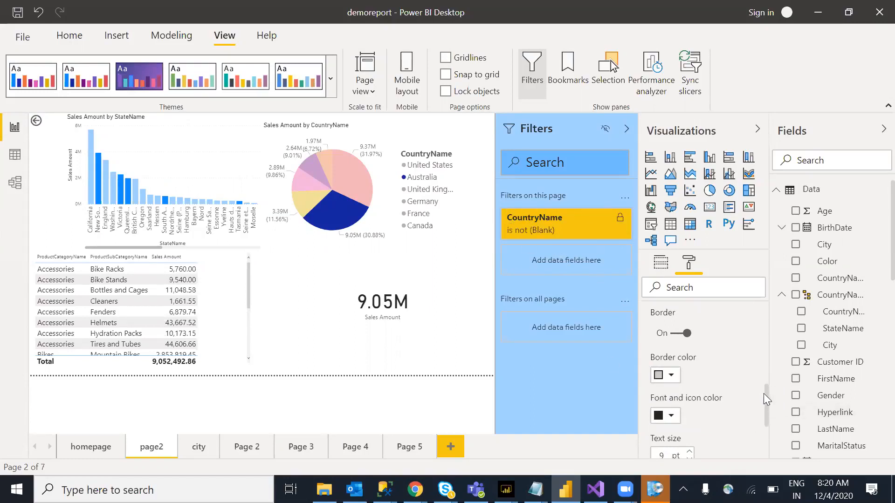
drag(767, 398, 766, 414)
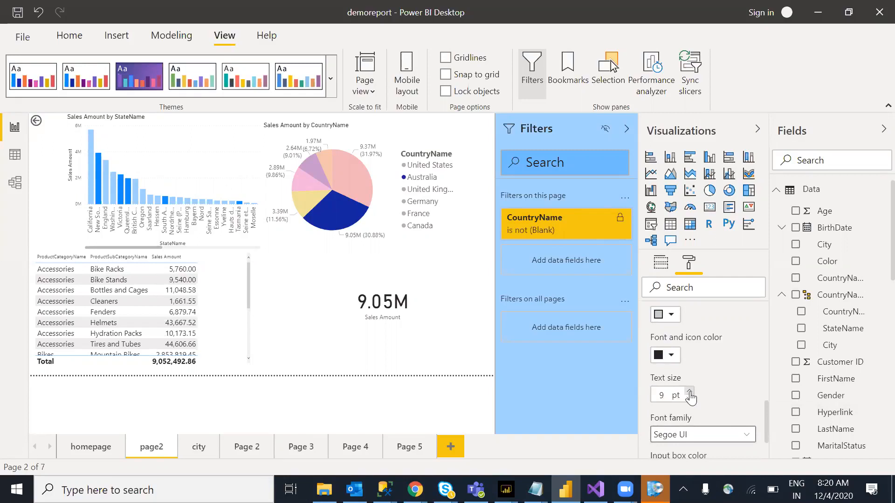
click(689, 391)
click(689, 391)
click(689, 392)
click(689, 391)
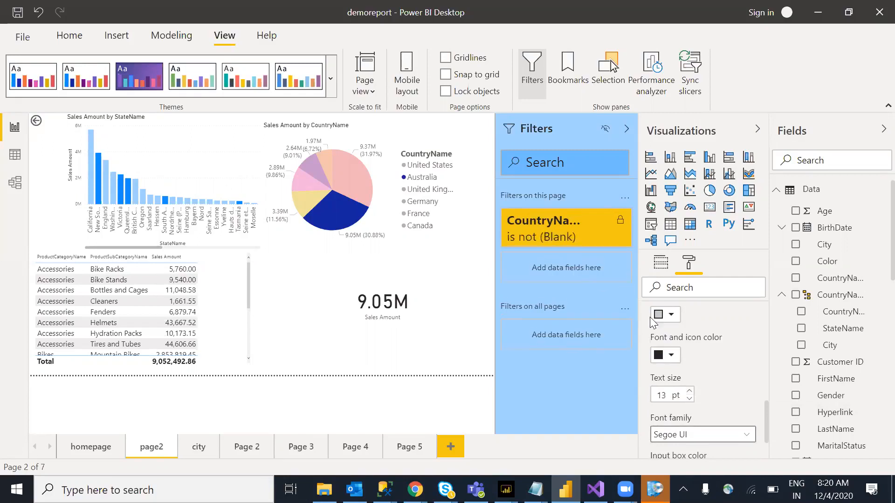
click(689, 400)
click(689, 400)
click(689, 399)
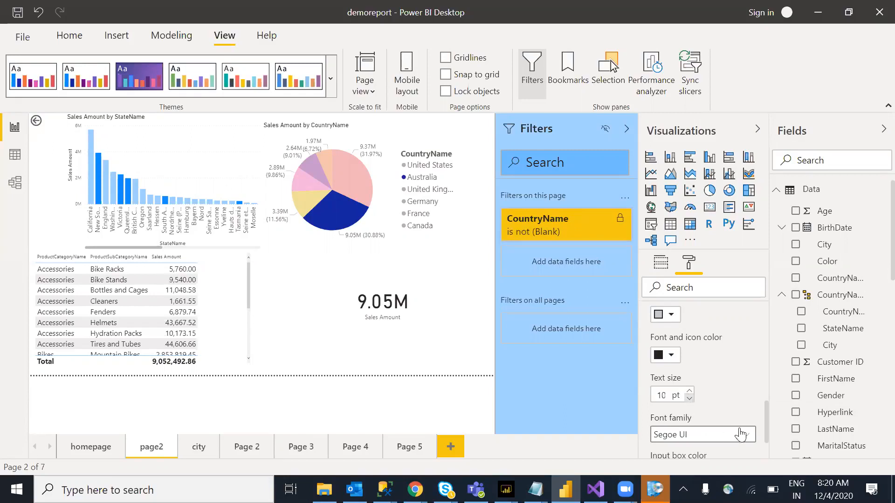
Expand the CountryName filter card and set the Applied filter cards' input box color to light blue.
drag(765, 410, 768, 432)
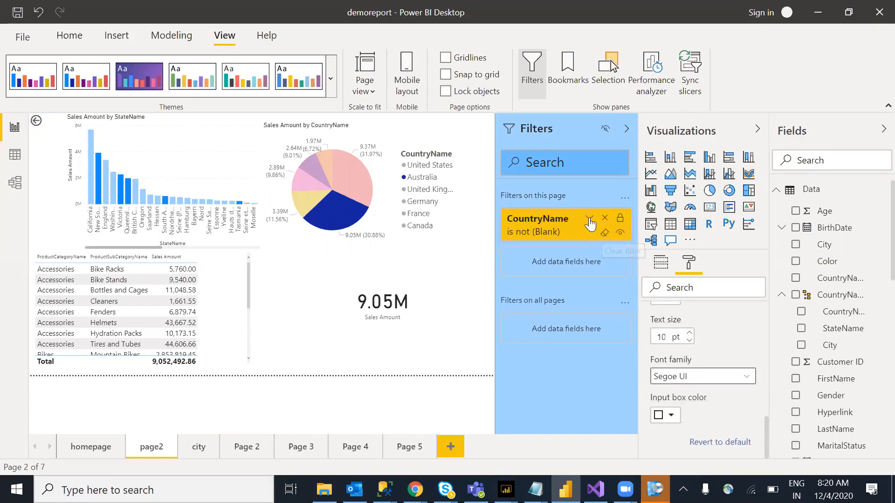
click(589, 219)
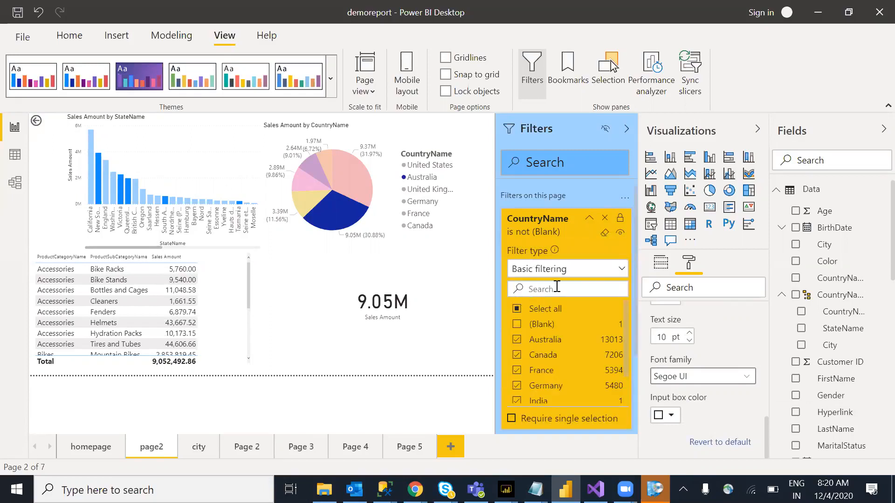
click(674, 415)
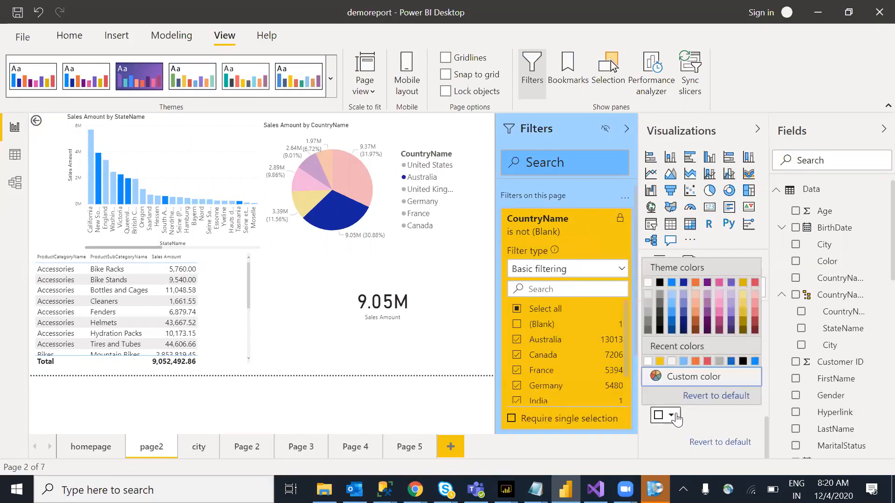
click(683, 362)
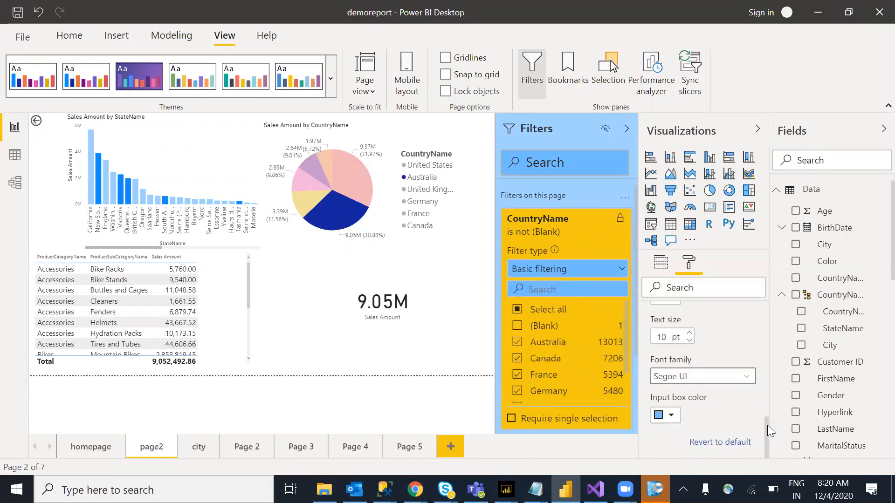
Collapse the Filter cards formatting section and the CountryName filter card.
drag(765, 435, 759, 344)
click(652, 355)
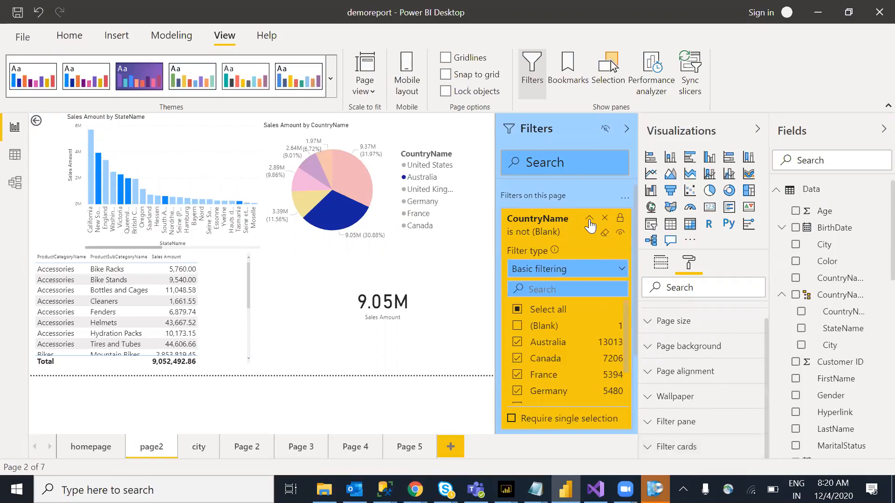
click(589, 222)
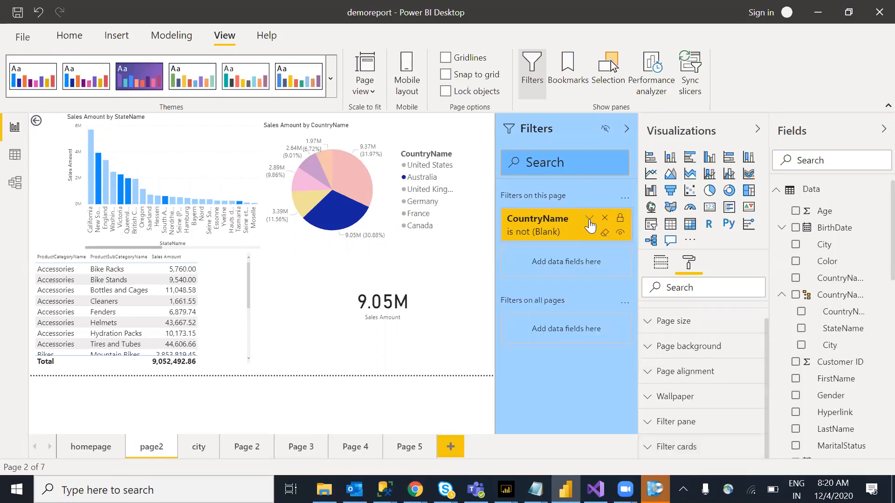
Hide the CountryName page filter from report viewers and clear the Australia highlight in the pie chart.
click(620, 233)
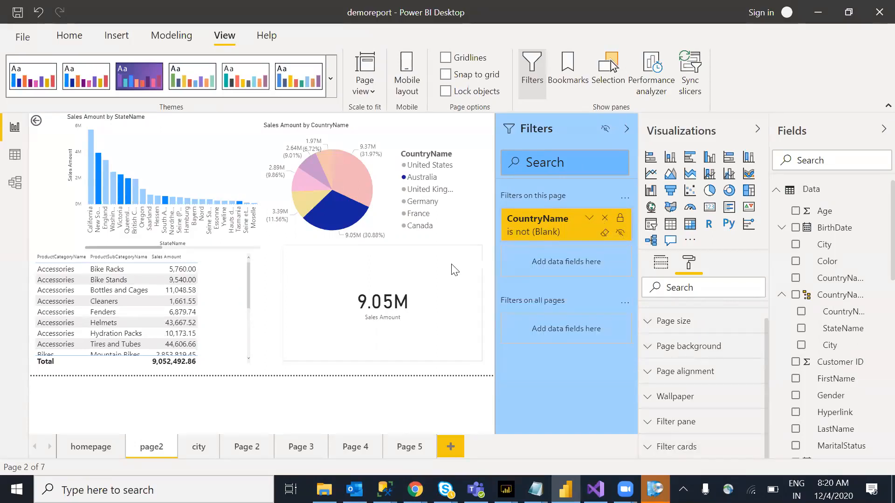
click(329, 215)
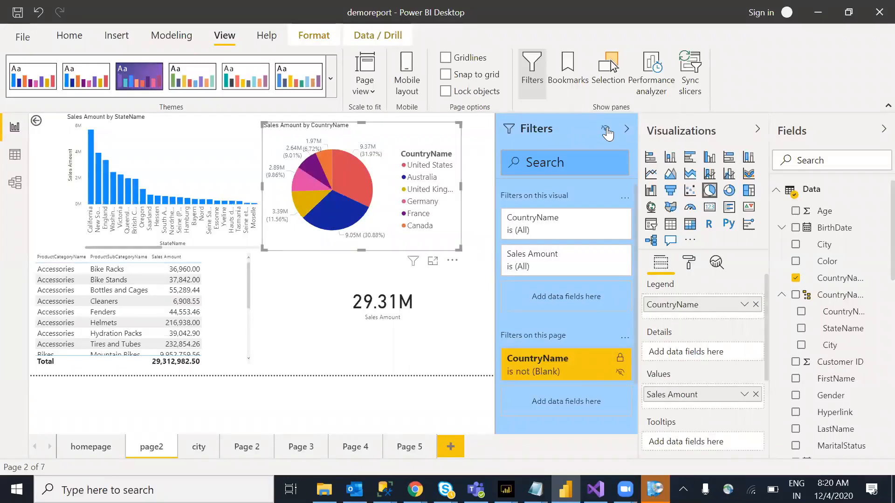
Clear the CountryName page filter on page2 and reapply it with all values selected except (Blank).
mouse_move(595, 363)
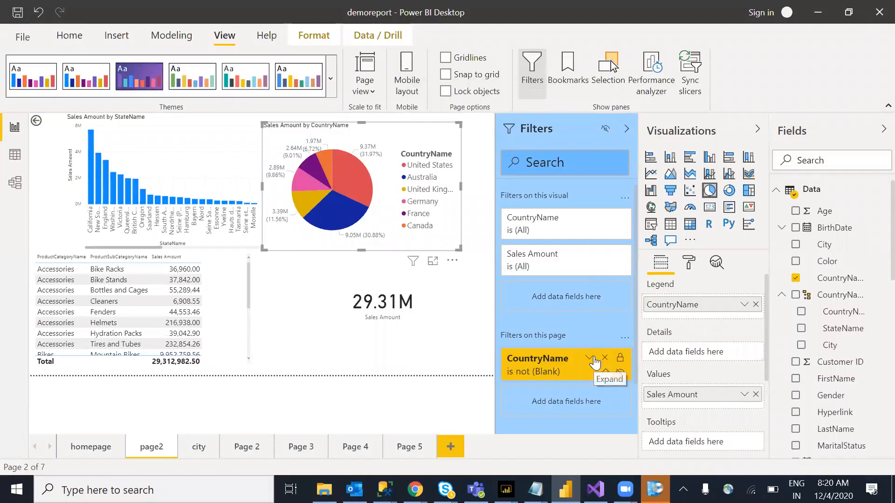
click(272, 315)
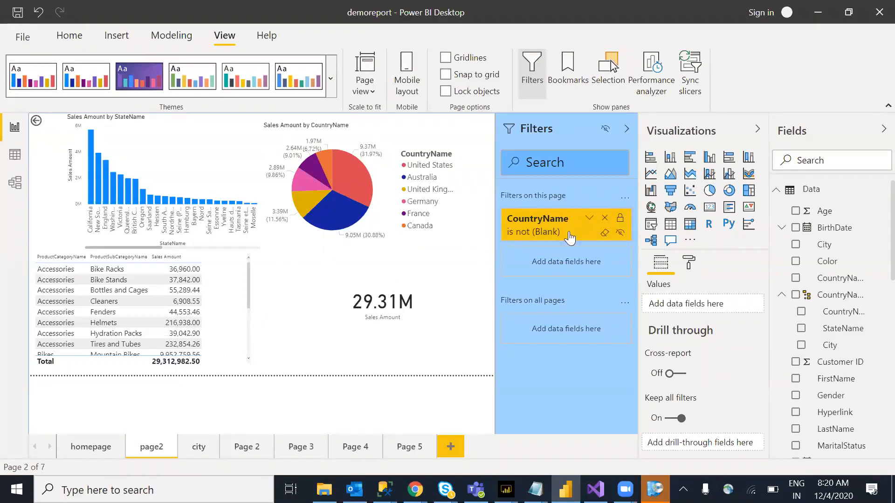
click(605, 232)
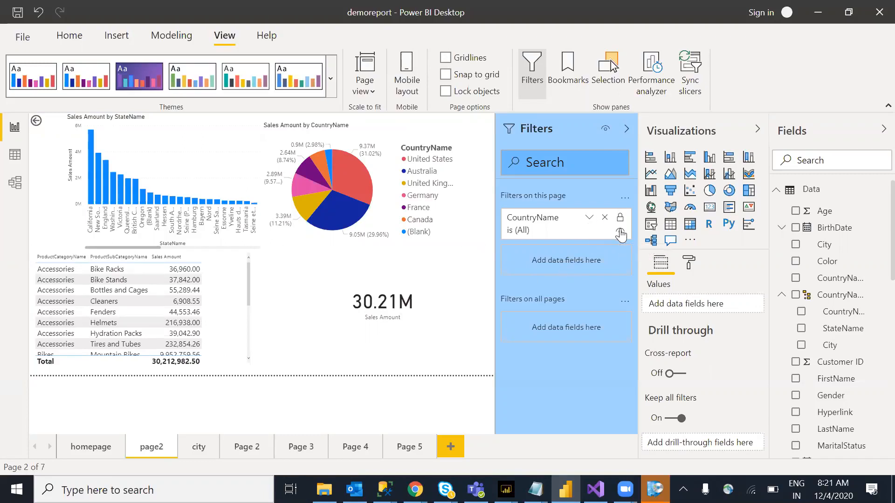
click(588, 218)
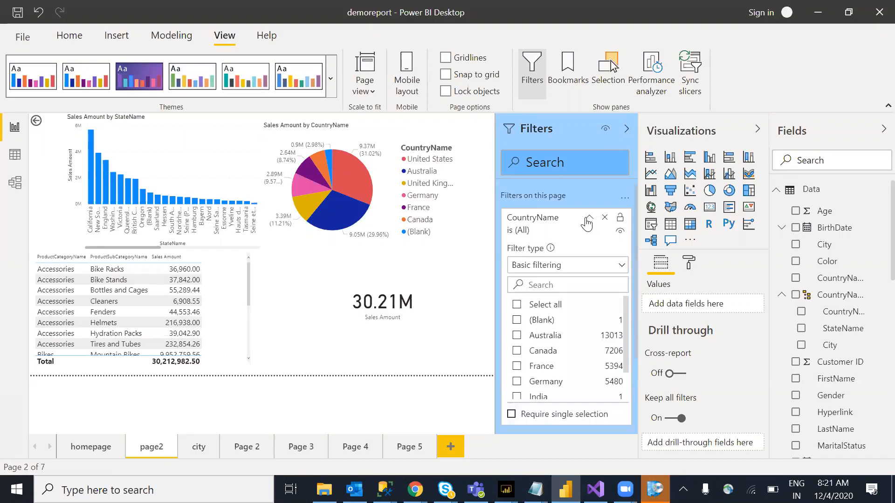
click(517, 306)
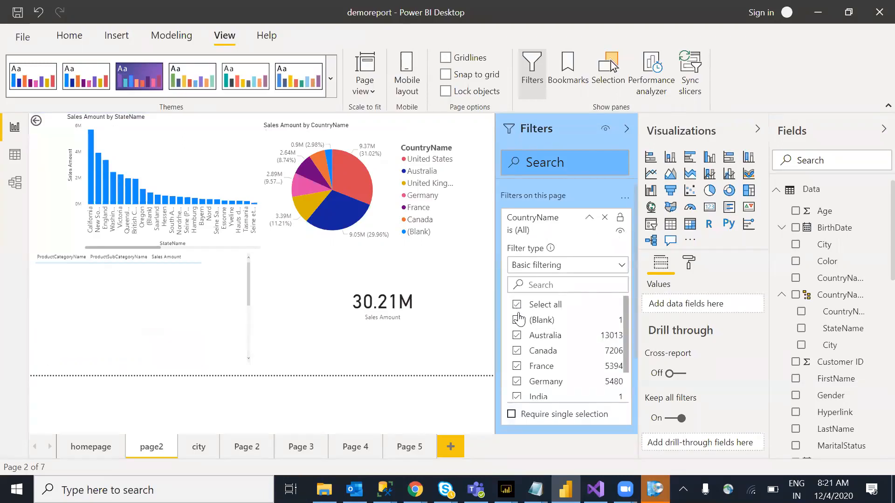
click(517, 325)
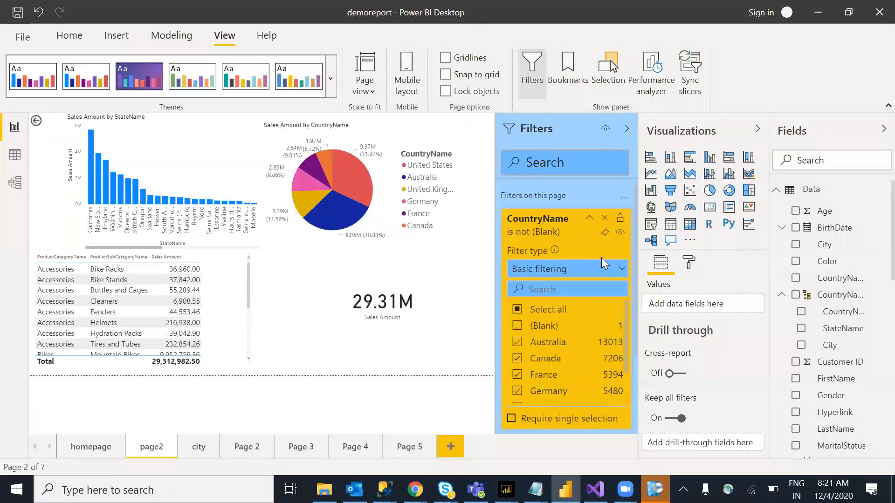
click(588, 219)
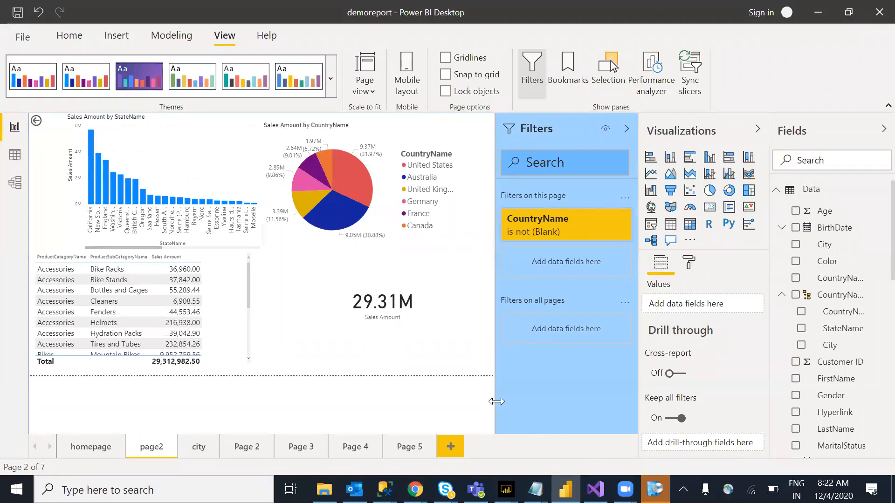
Add a blank report page and view the options available for it.
click(449, 445)
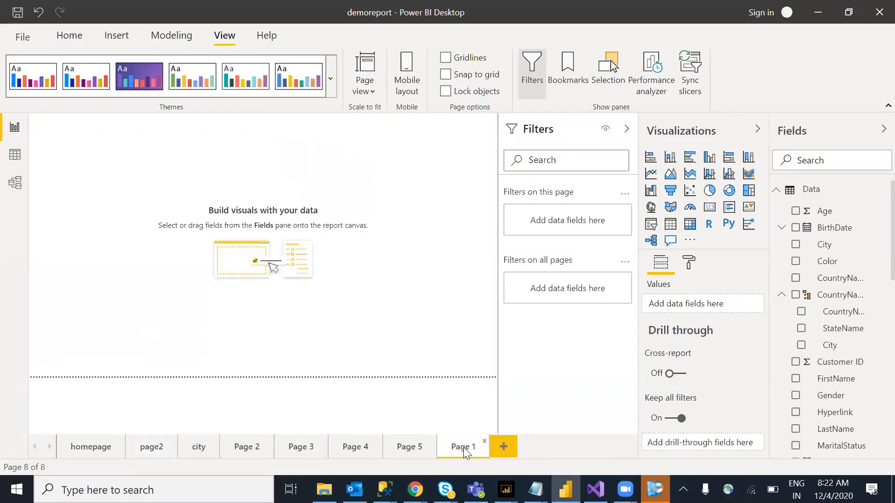
click(446, 446)
right_click(461, 449)
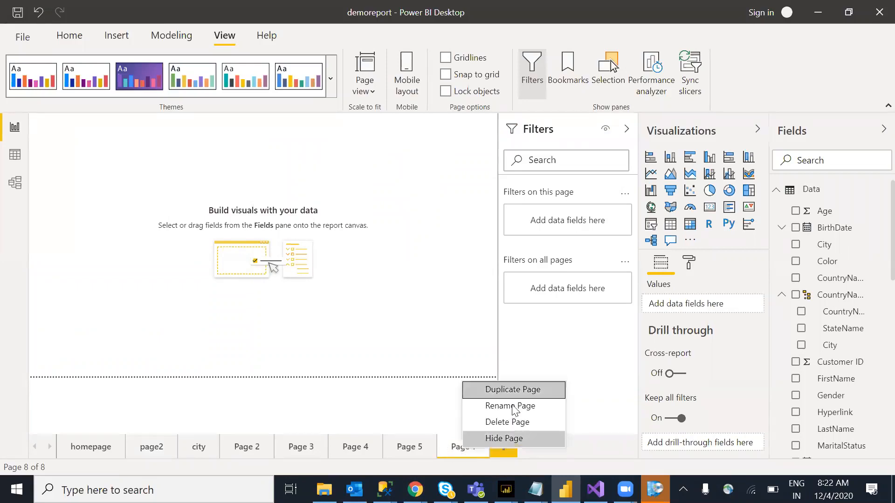
click(101, 451)
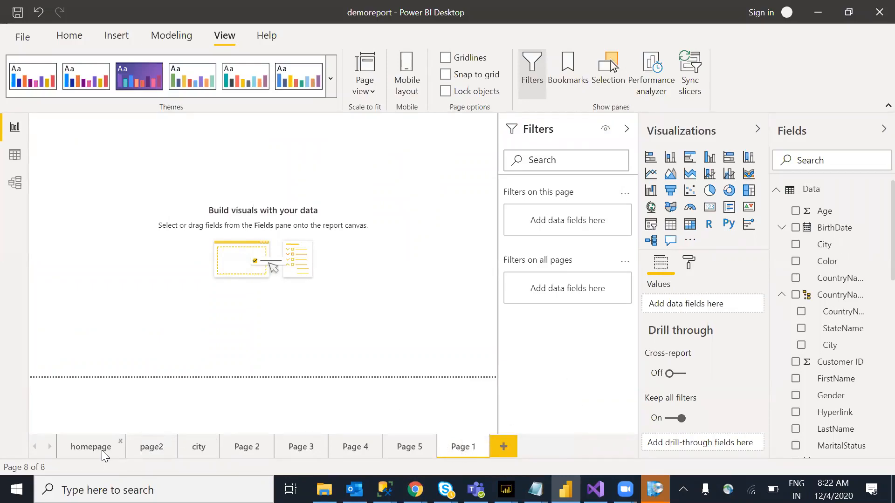
Duplicate the homepage report page.
click(102, 450)
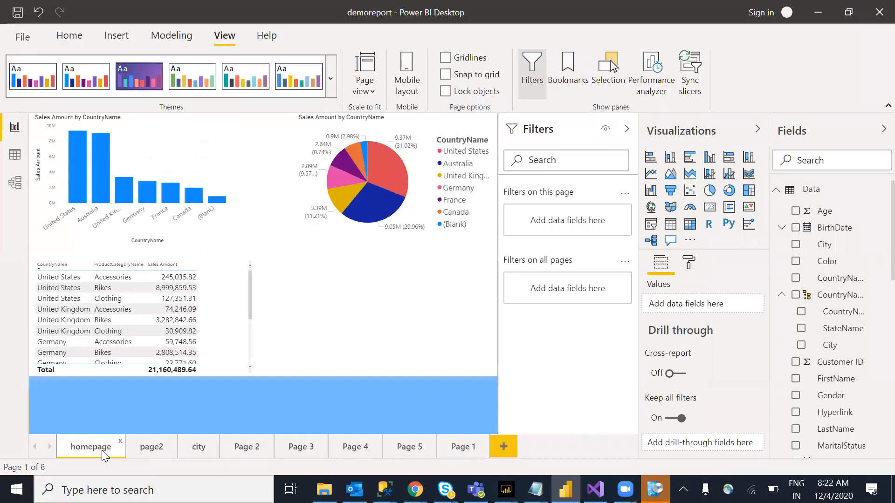
right_click(101, 450)
click(185, 392)
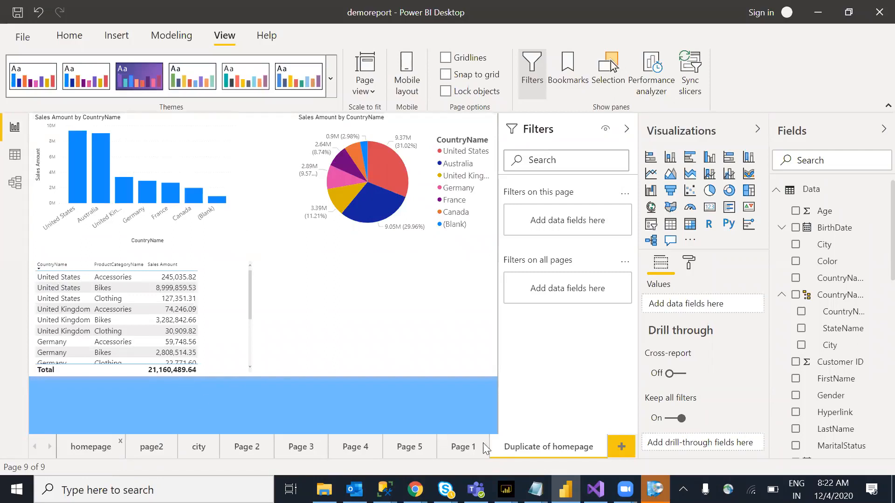
Rename the duplicated homepage as asyfhjf.
double_click(533, 447)
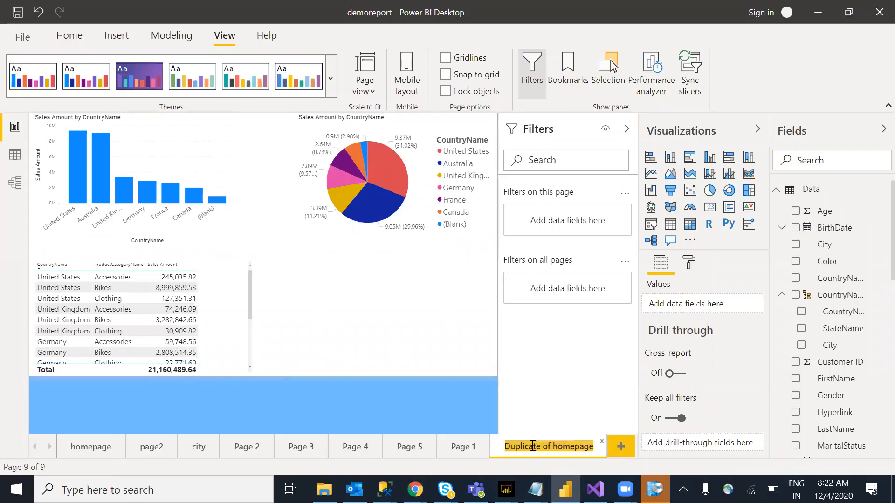
text(asyfhjf)
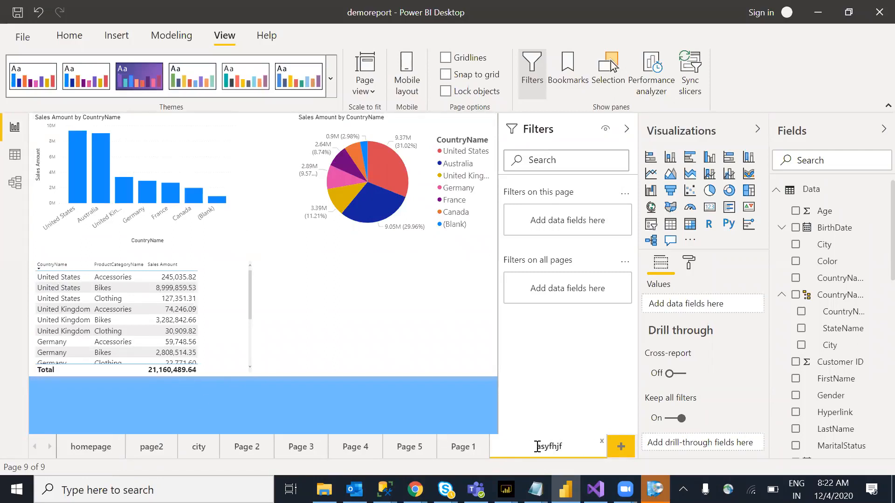
click(437, 317)
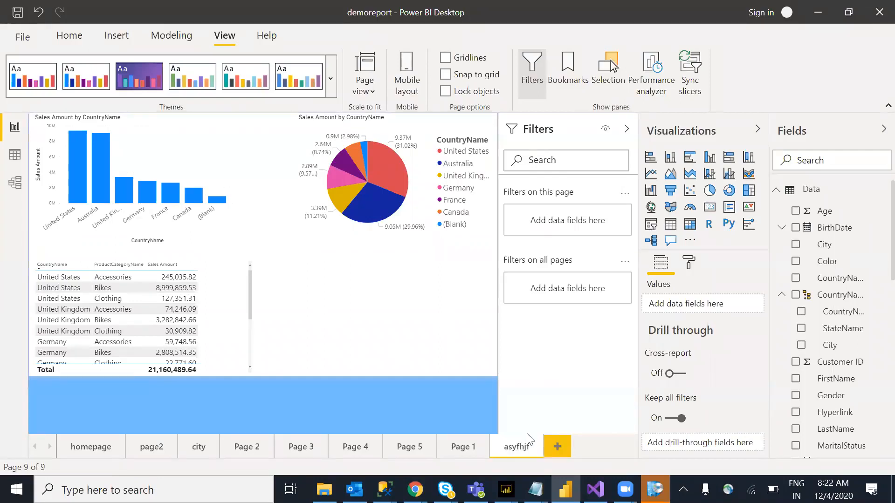
Rename the asyfhjf page as second.
right_click(511, 451)
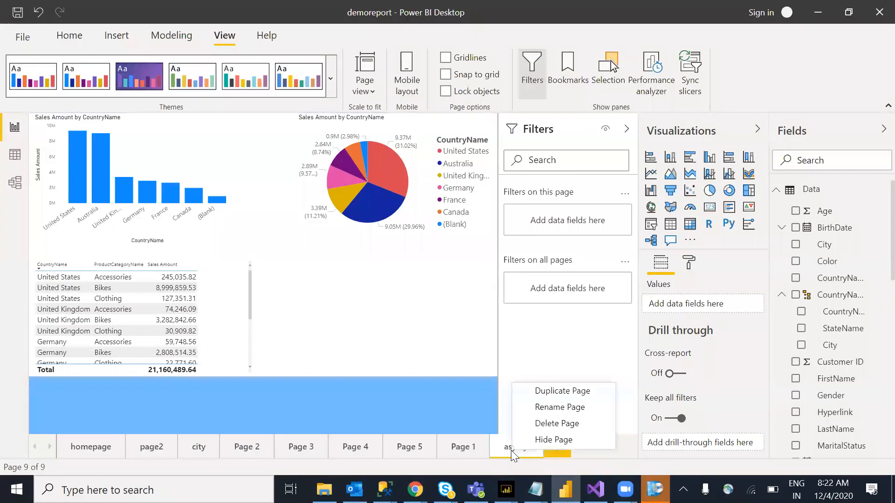
click(567, 415)
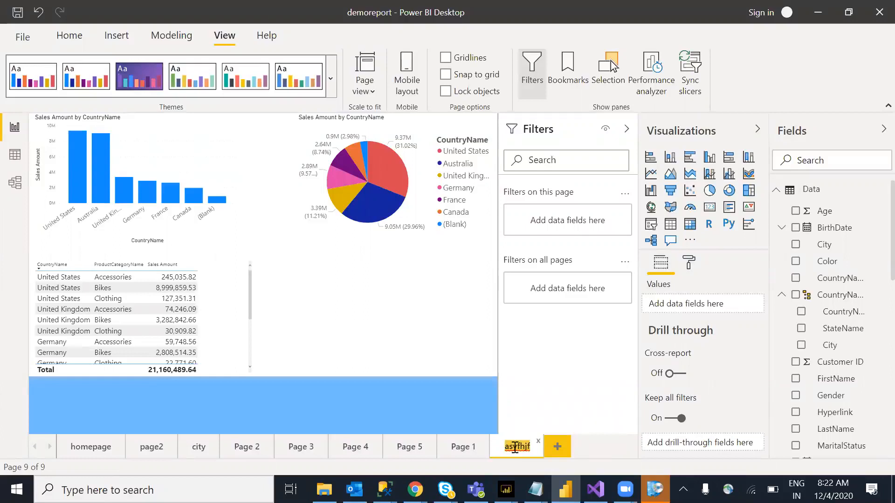
key(BackSpace)
text(second)
key(Return)
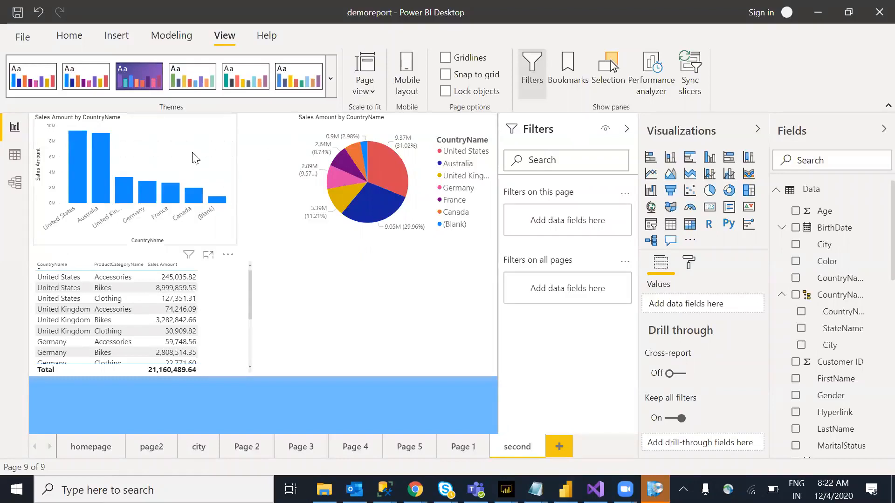
Toggle the lock and visibility of the bar chart's CountryName filter, and hide the entire Filters pane from report viewers.
click(196, 158)
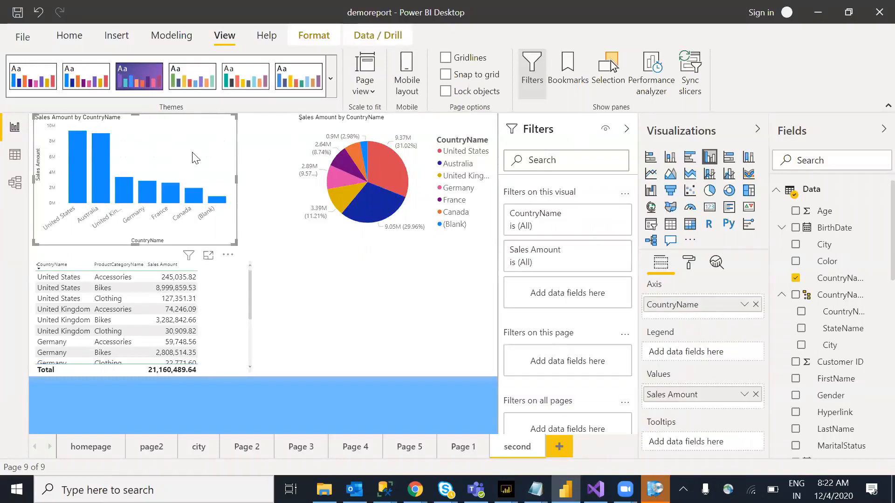
click(619, 218)
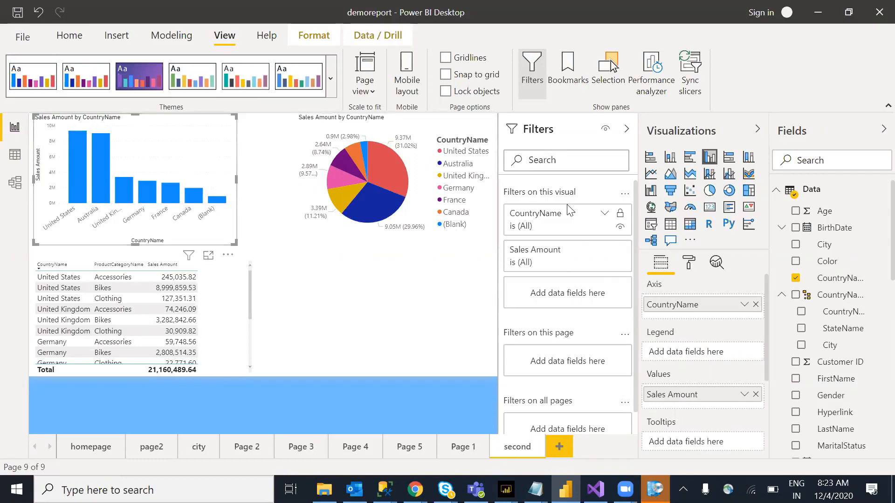
click(620, 228)
click(620, 227)
click(605, 129)
Hide the table's CountryName filter from report viewers on the second page.
click(326, 188)
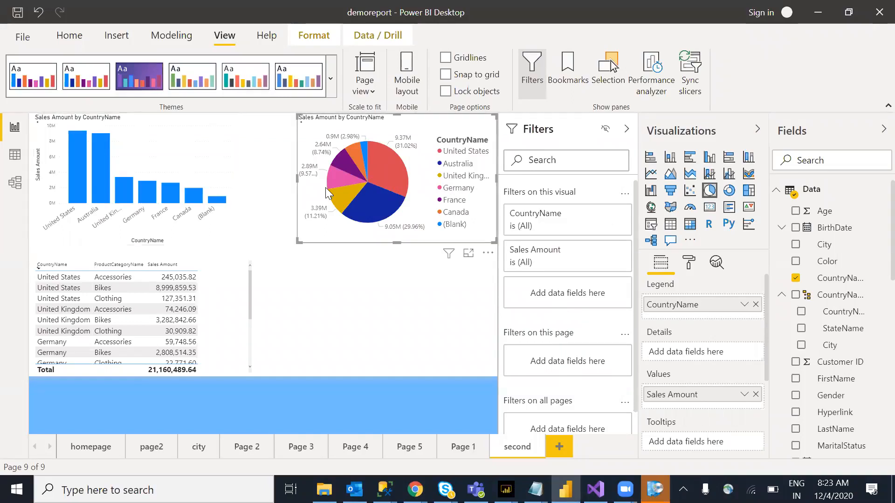
click(216, 298)
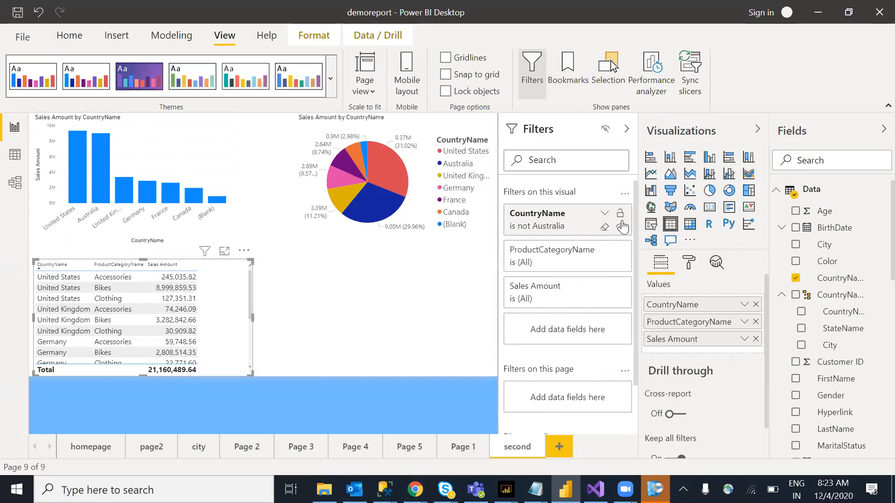
click(622, 226)
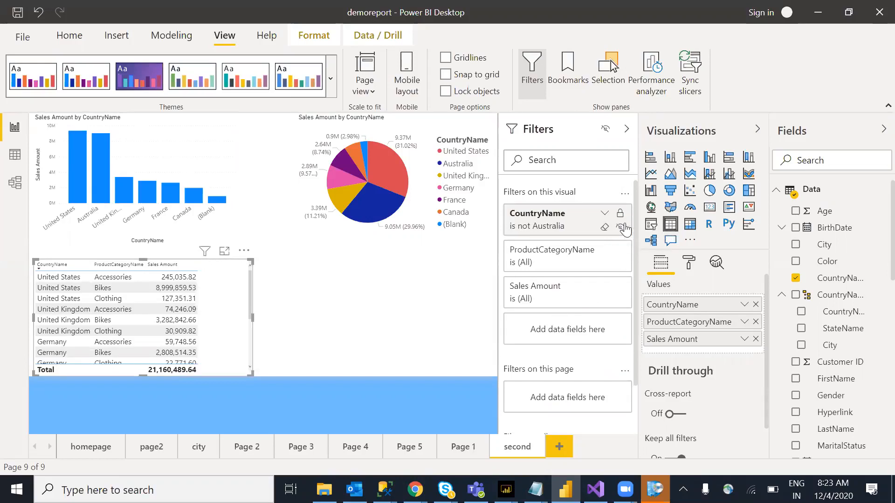
click(310, 312)
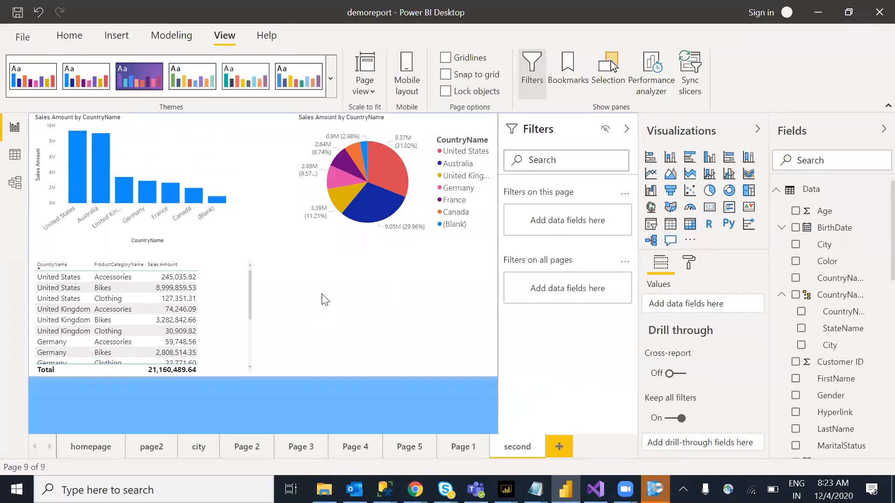
click(233, 304)
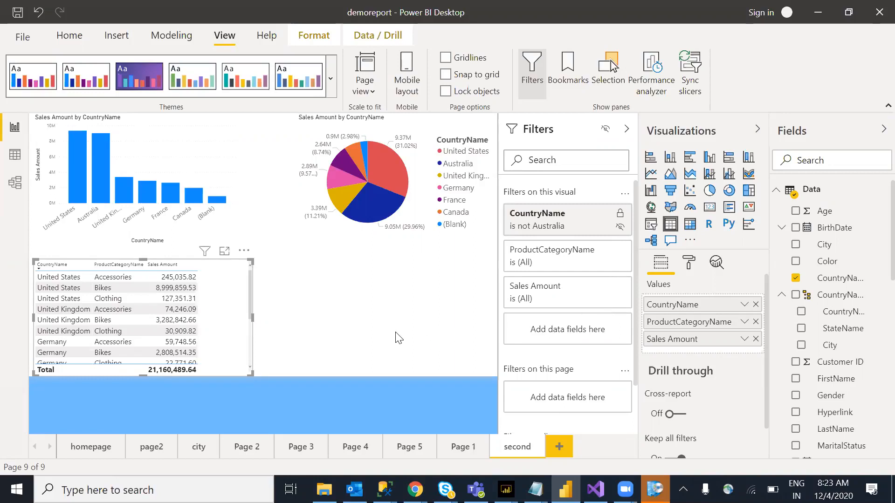
click(164, 411)
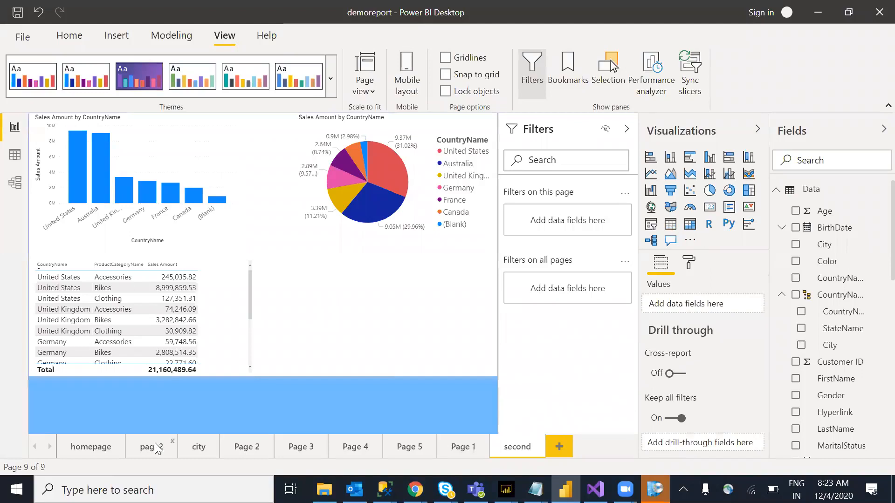
Hide page2 from report viewers.
click(158, 450)
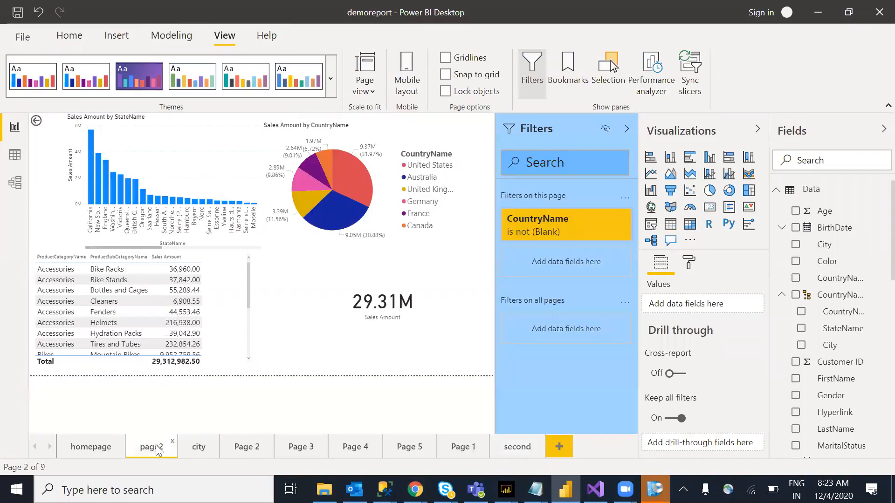
right_click(156, 449)
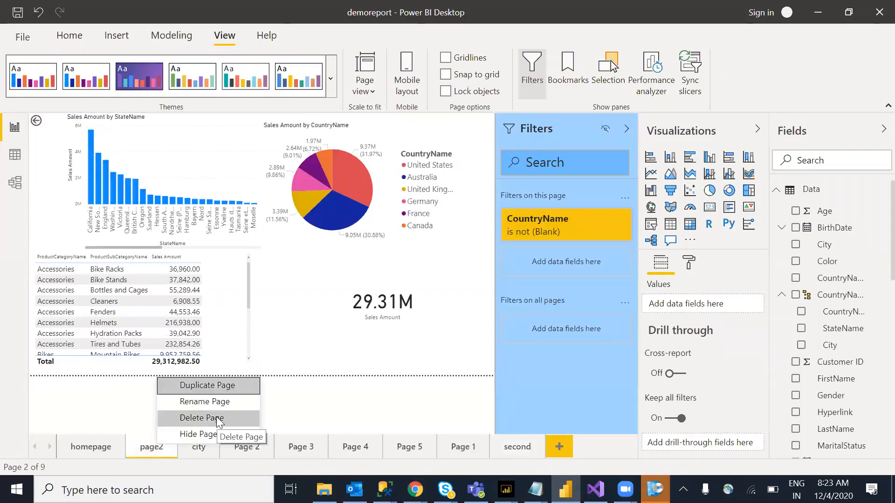
click(188, 434)
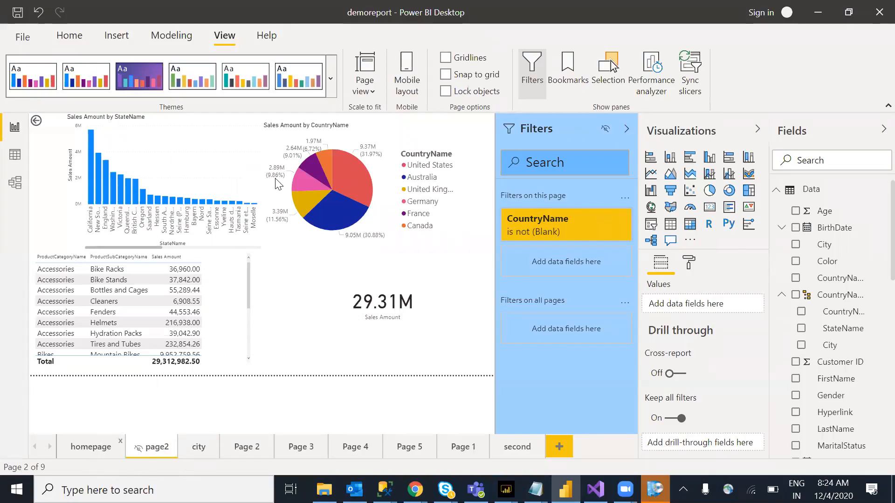
Check the homepage bar chart and add CountryName as a drill-through field on page2.
click(114, 447)
right_click(185, 199)
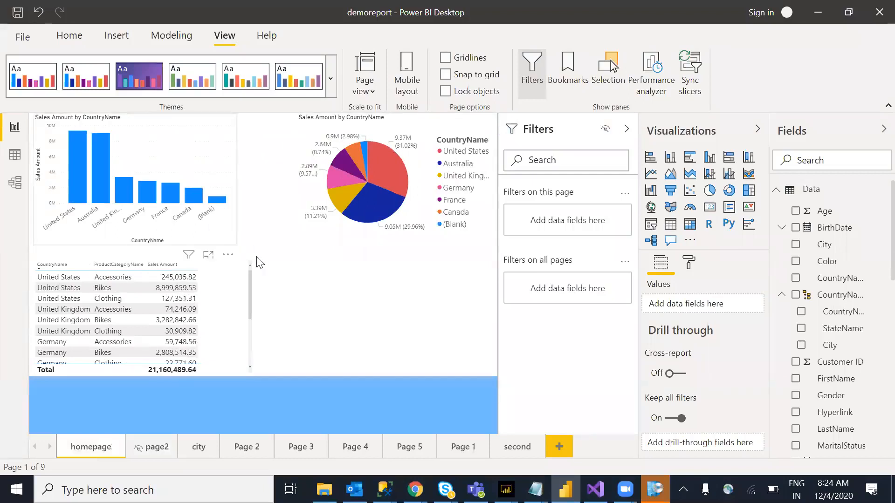
click(153, 448)
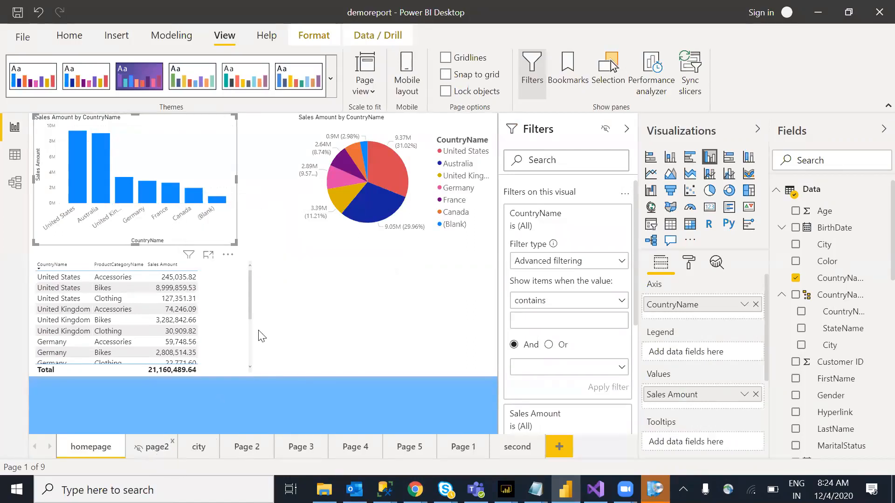
drag(839, 294, 719, 442)
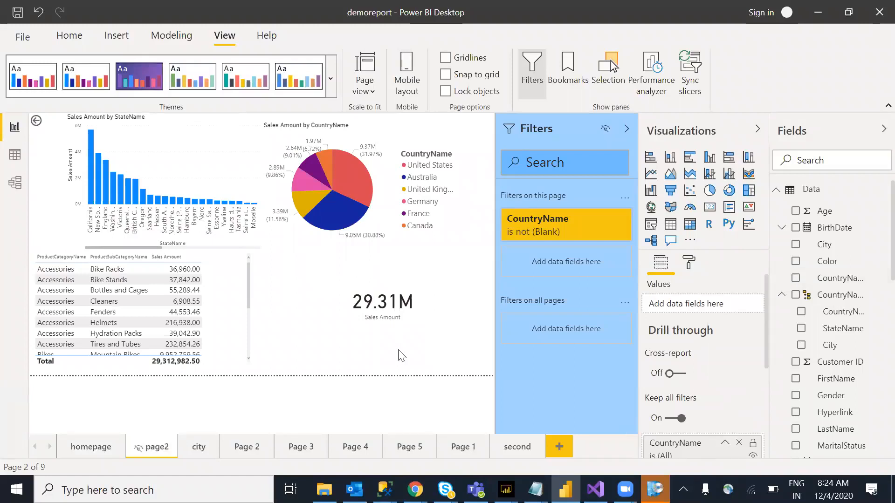
Drill through from the Germany bar in the homepage's country sales chart to page2.
click(92, 449)
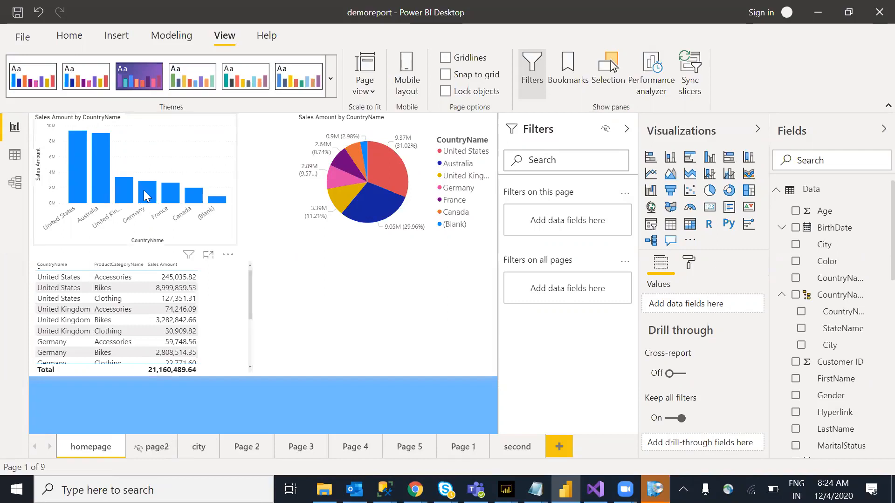
click(165, 216)
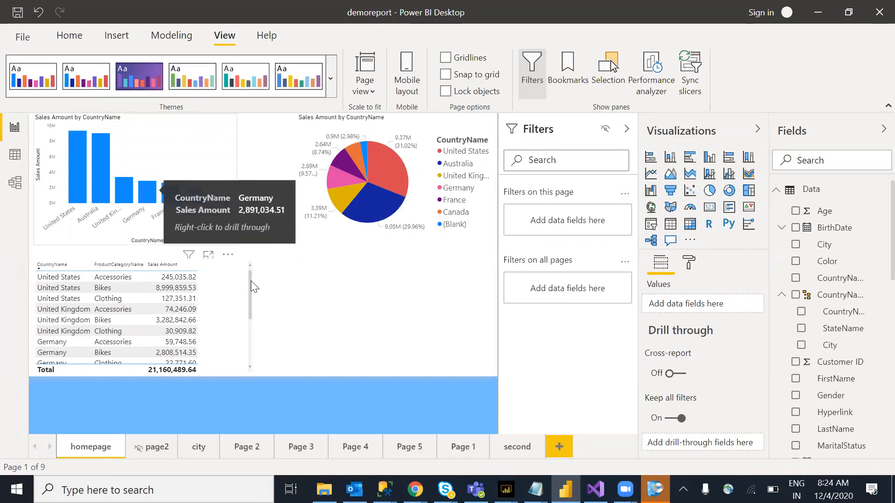
right_click(146, 191)
mouse_move(251, 281)
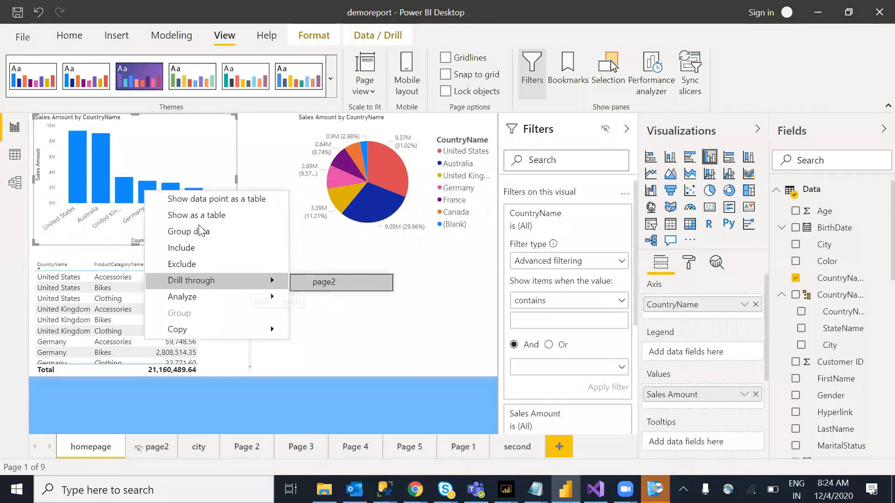
click(324, 282)
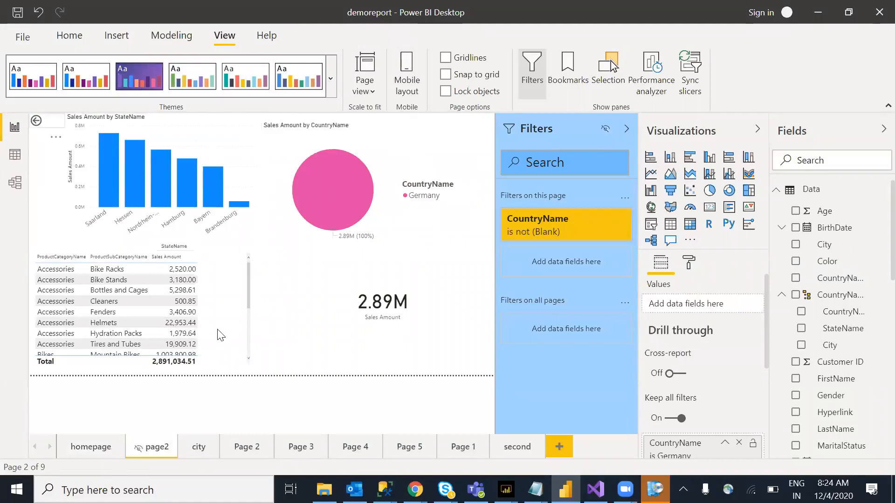
Collapse the homepage's Filters pane, drill through from the France bar to page2, and return to the homepage with the page's back button.
click(112, 449)
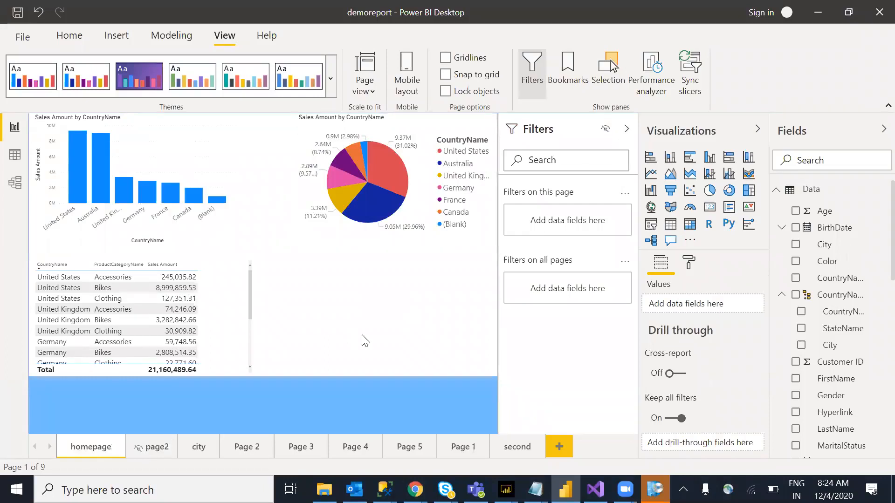
click(419, 356)
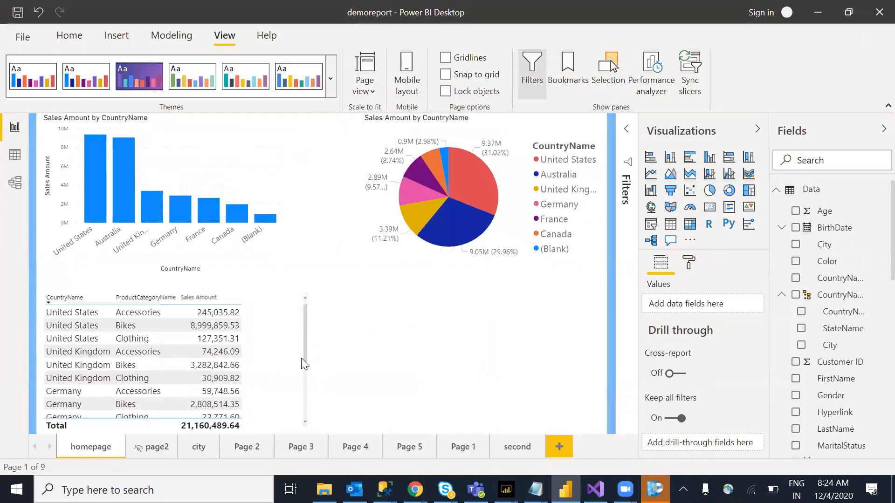
right_click(182, 209)
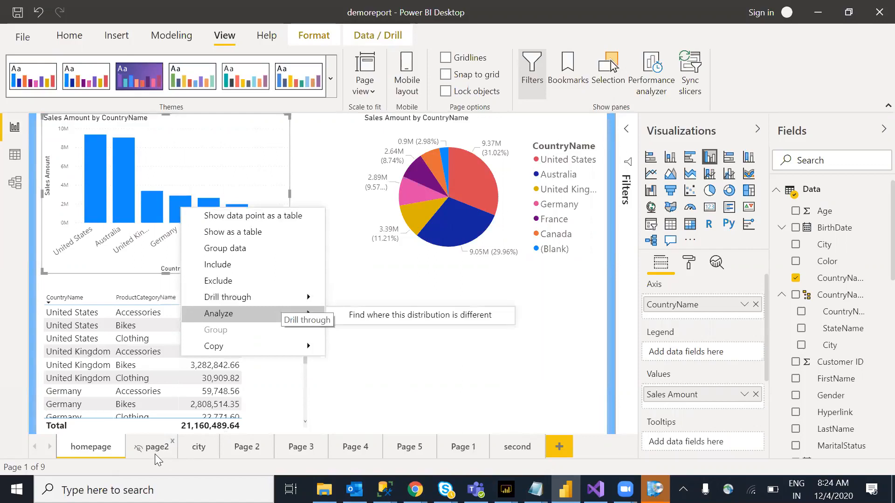
click(483, 388)
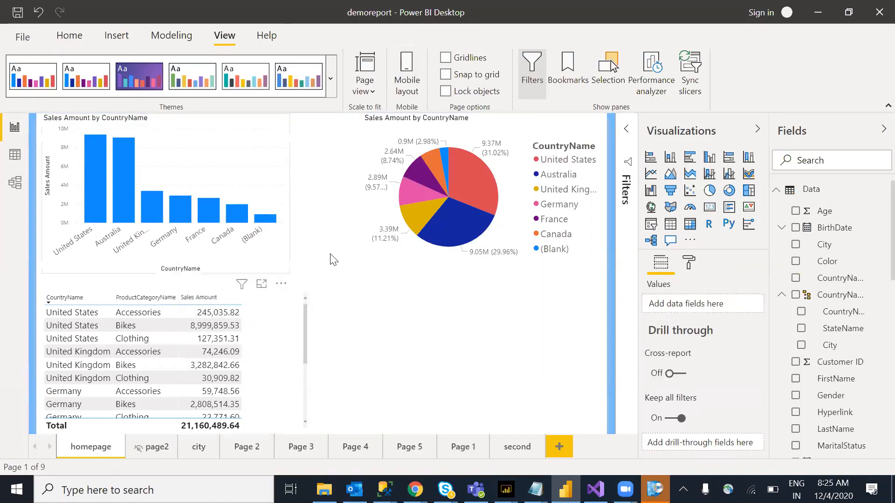
right_click(217, 206)
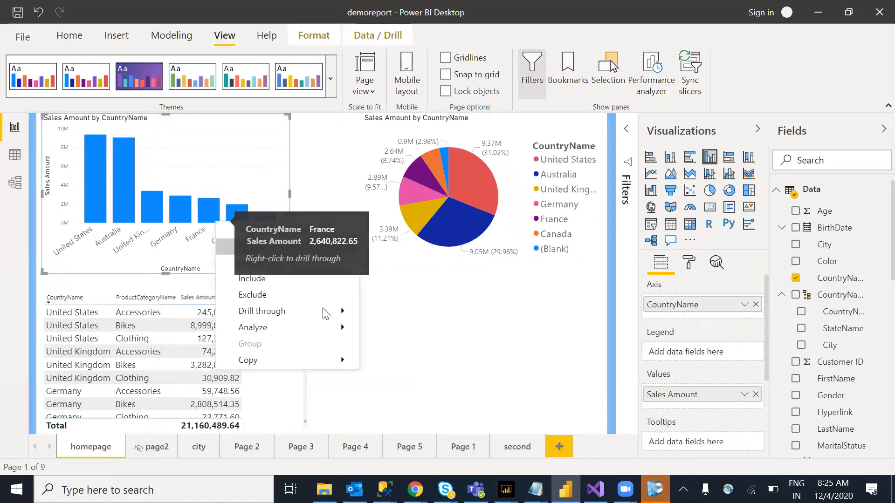
mouse_move(347, 311)
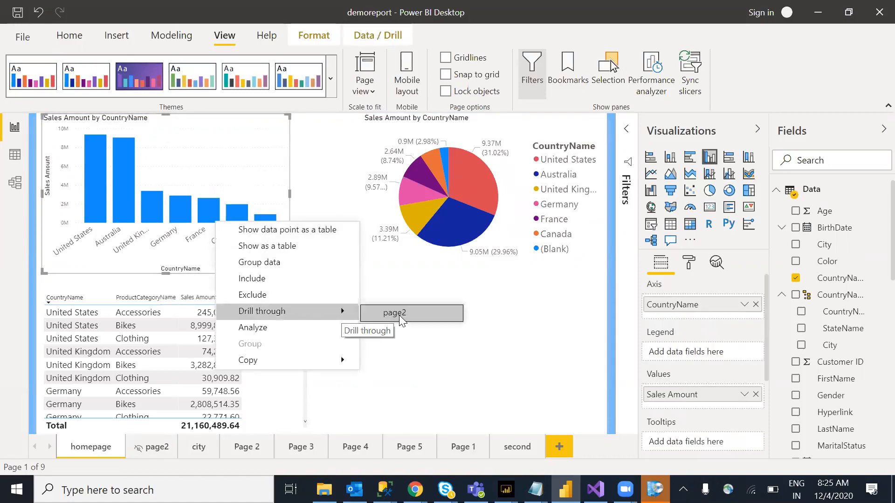
click(208, 276)
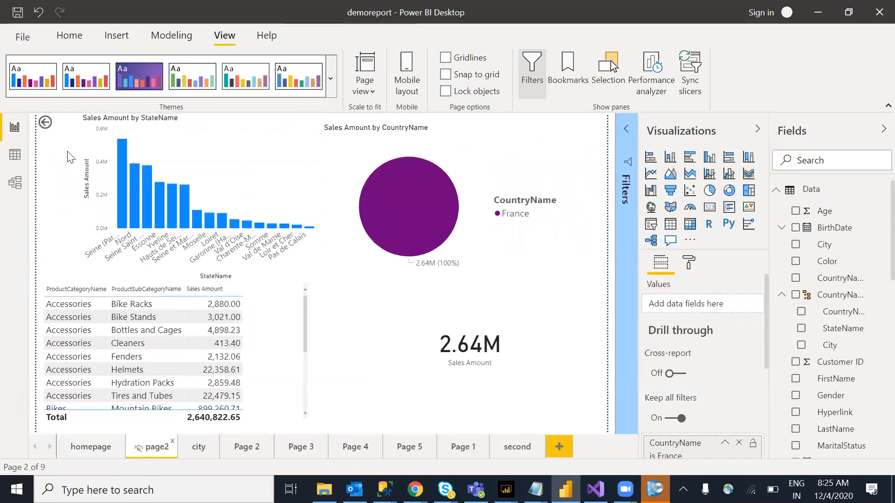
ctrl+click(45, 123)
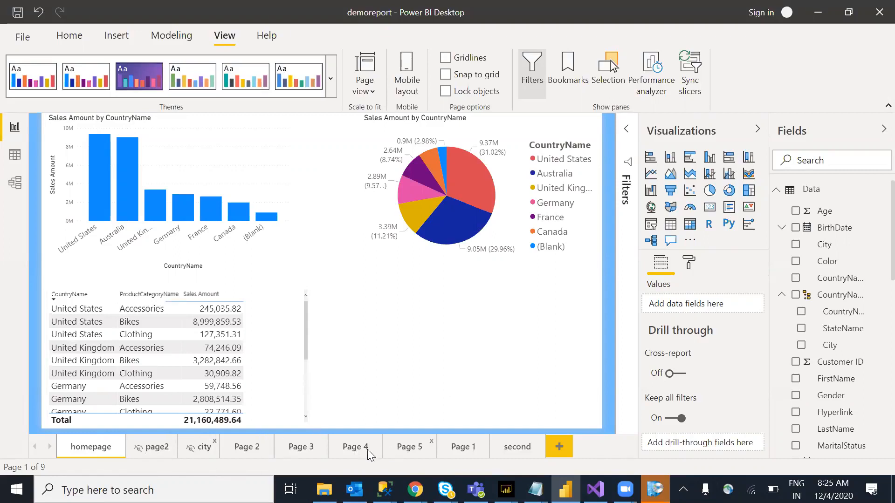
Add a blank report page, and check the year&month column in the Data table before returning to the report.
click(563, 446)
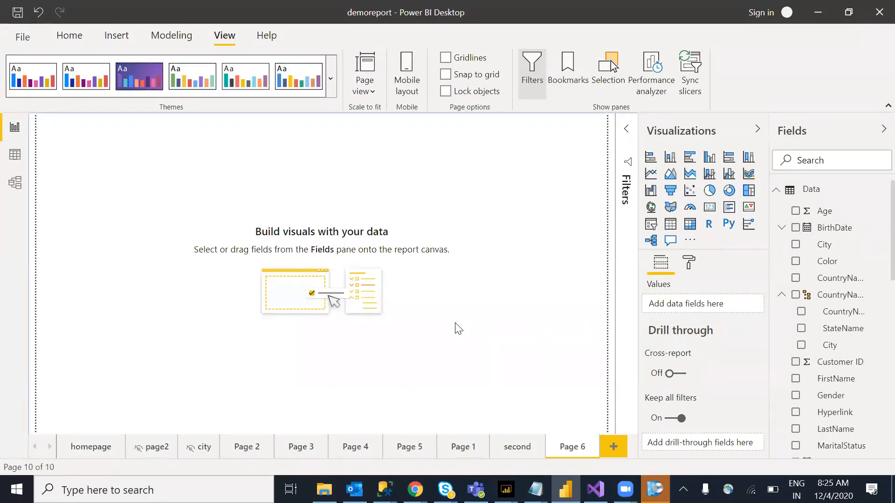
click(71, 38)
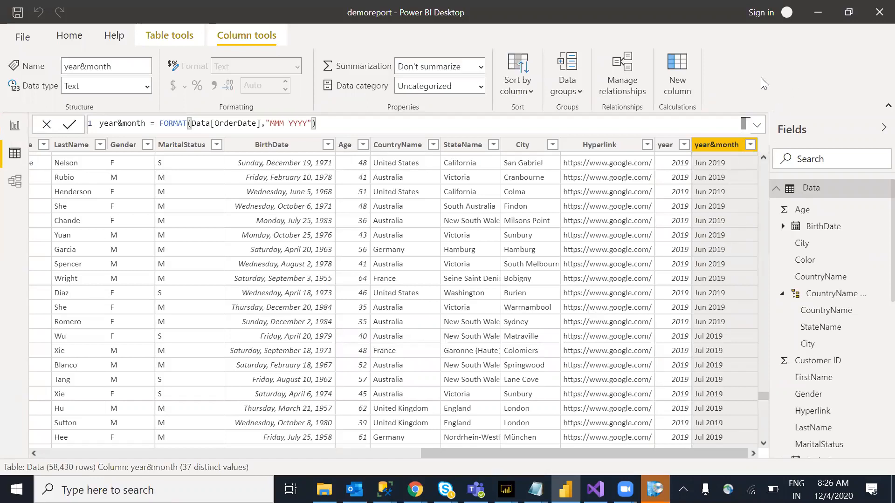
click(16, 126)
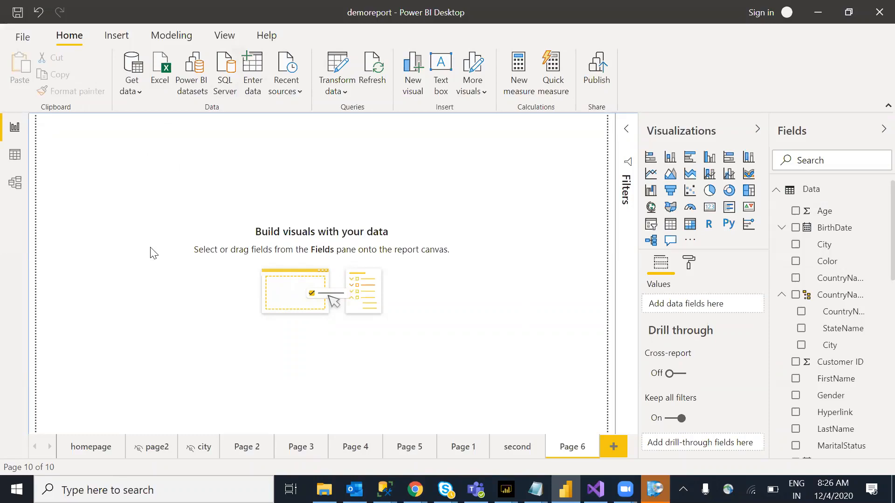
Move the homepage's bar chart and pie chart down to free space along the page's upper edge.
click(86, 448)
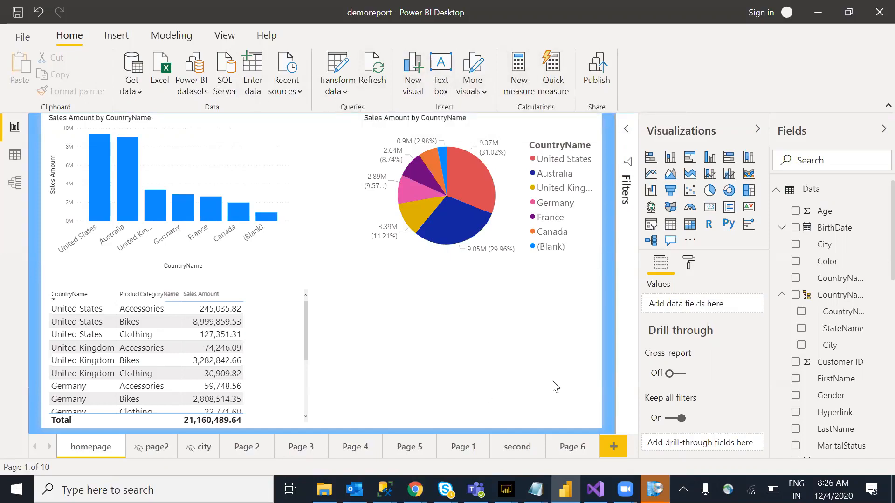
drag(225, 196, 242, 264)
drag(439, 206, 438, 295)
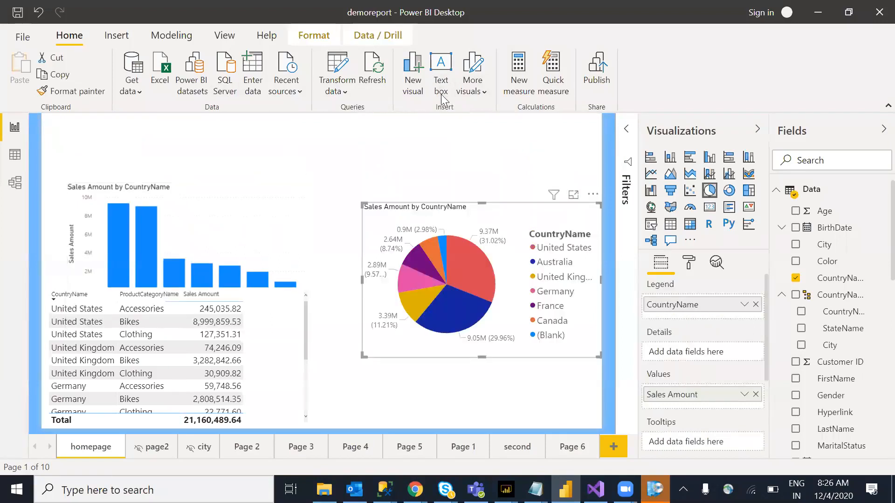
Insert an empty text box above the homepage charts, shrunk to a narrow banner and widened to the page's right edge.
click(443, 79)
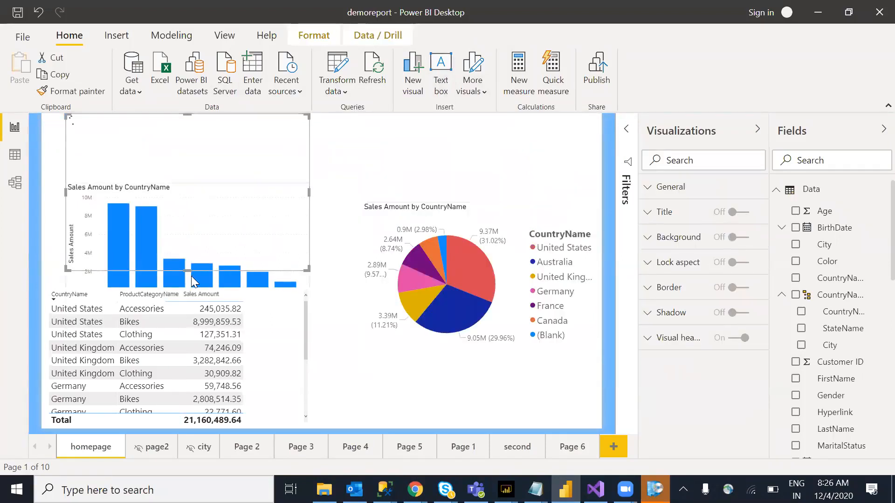
drag(187, 269, 187, 165)
drag(307, 141, 600, 141)
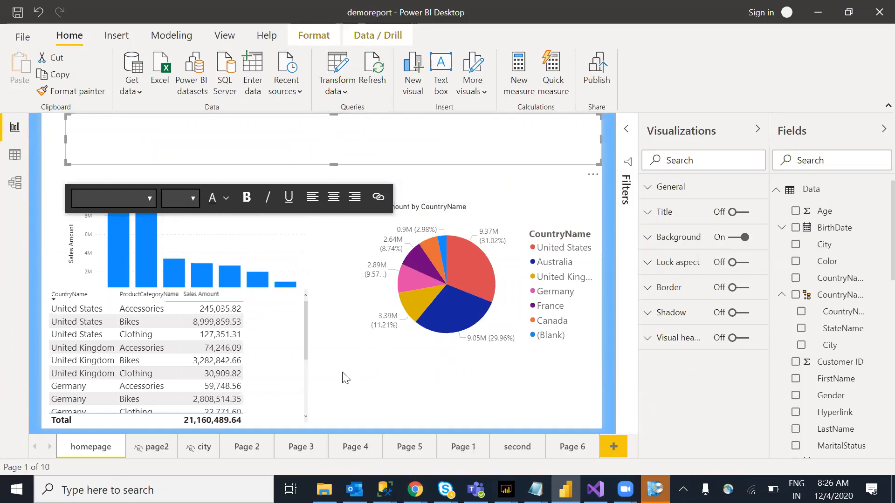
click(345, 378)
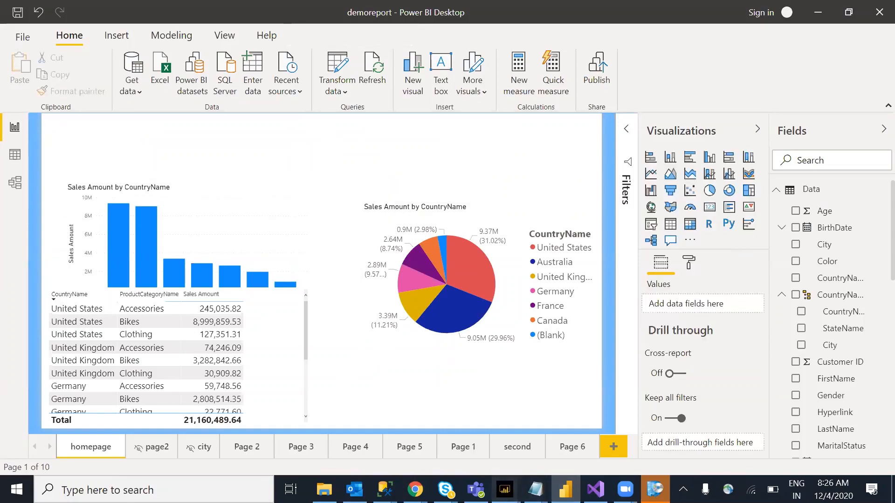
Switch to the CSA Derivative Dashboard_Cashflow (1) report, examine the header banners on Collateral Time series and CP Net Notl by CCY, and return to demoreport.
mouse_move(565, 490)
click(463, 414)
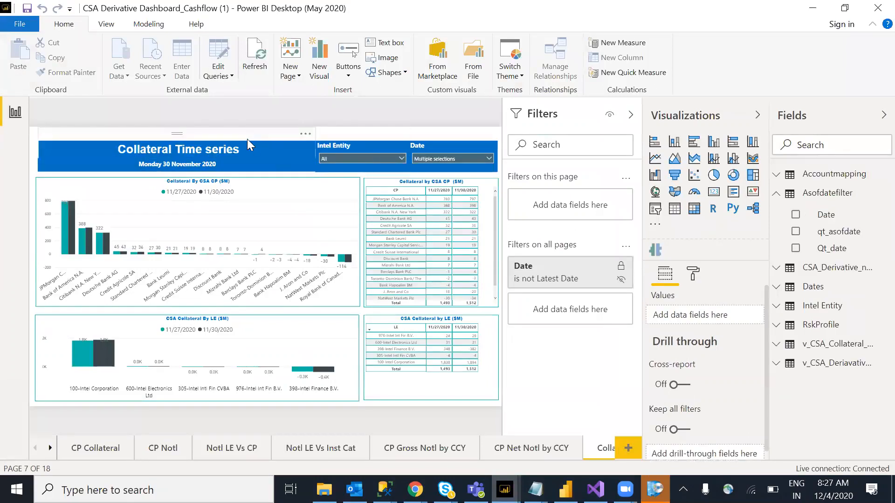
click(145, 149)
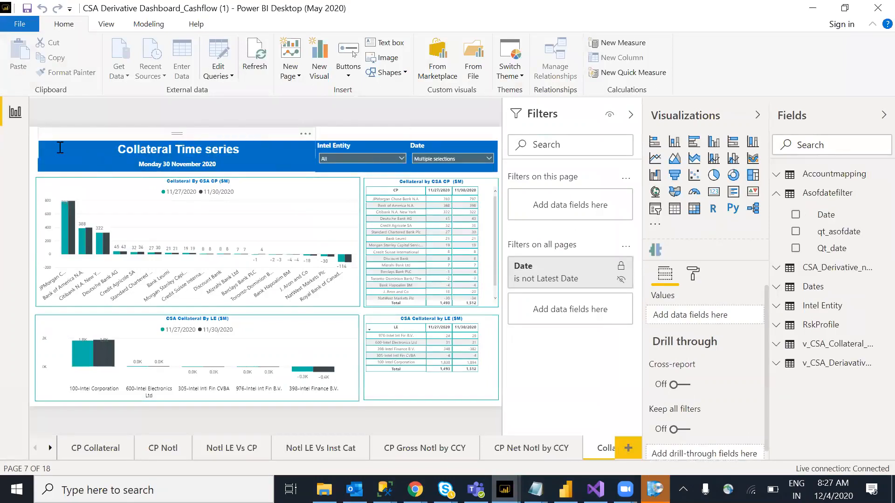
click(45, 168)
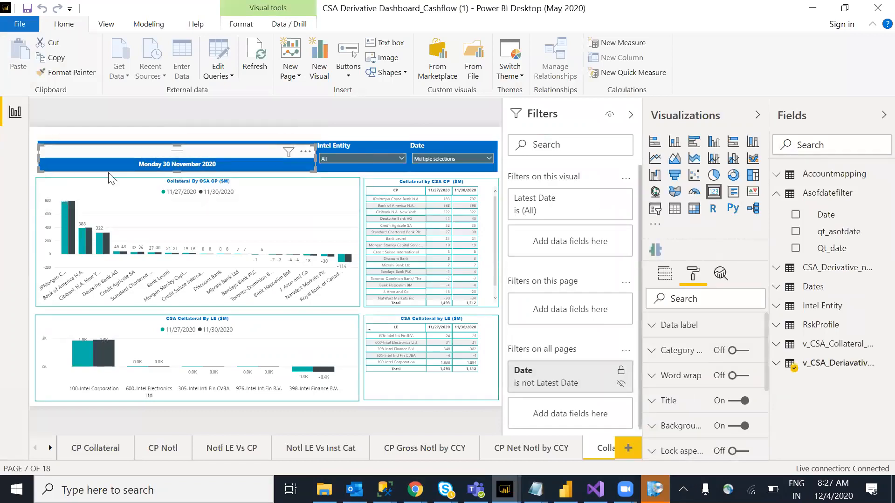
click(531, 449)
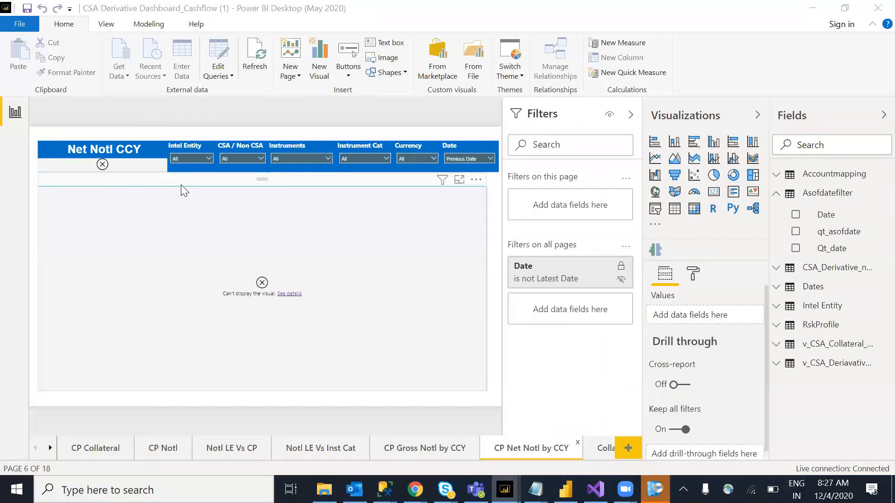
key(alt+Tab)
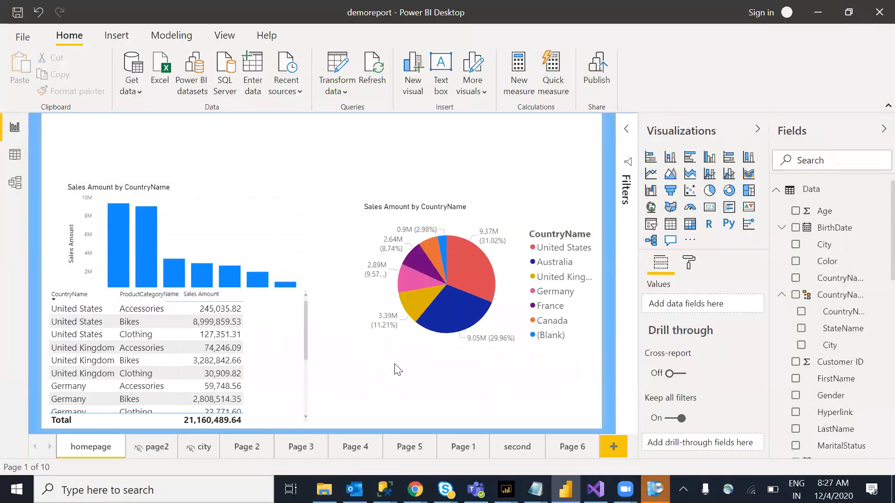